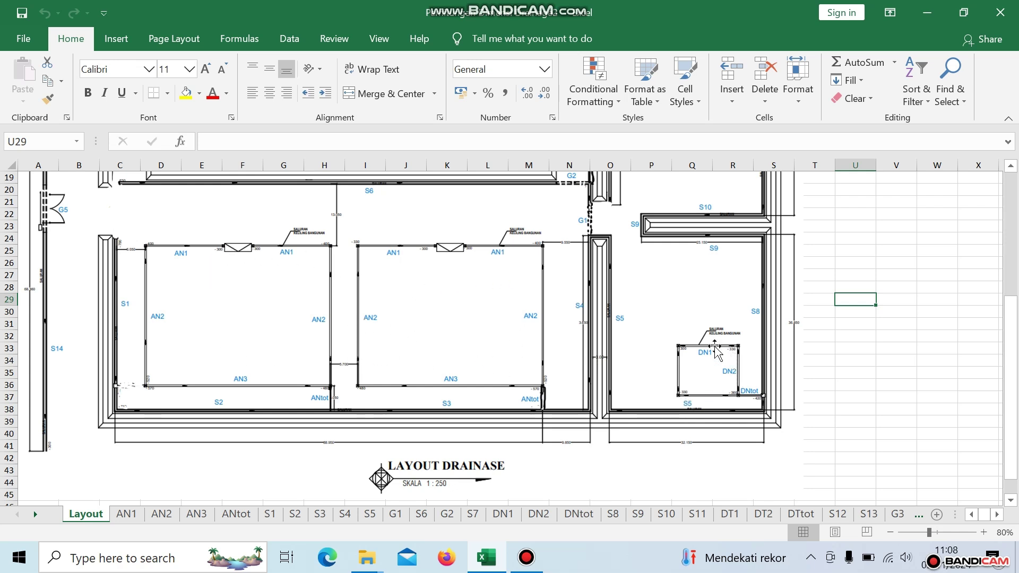
- Examine the drainage layout drawing on the Layout sheet, covering the channel labels around the buildings and along the site boundary
{"action": "scroll", "coordinate": [734, 377], "scroll_direction": "up", "scroll_amount": 3}
{"action": "scroll", "coordinate": [734, 377], "scroll_direction": "up", "scroll_amount": 2}
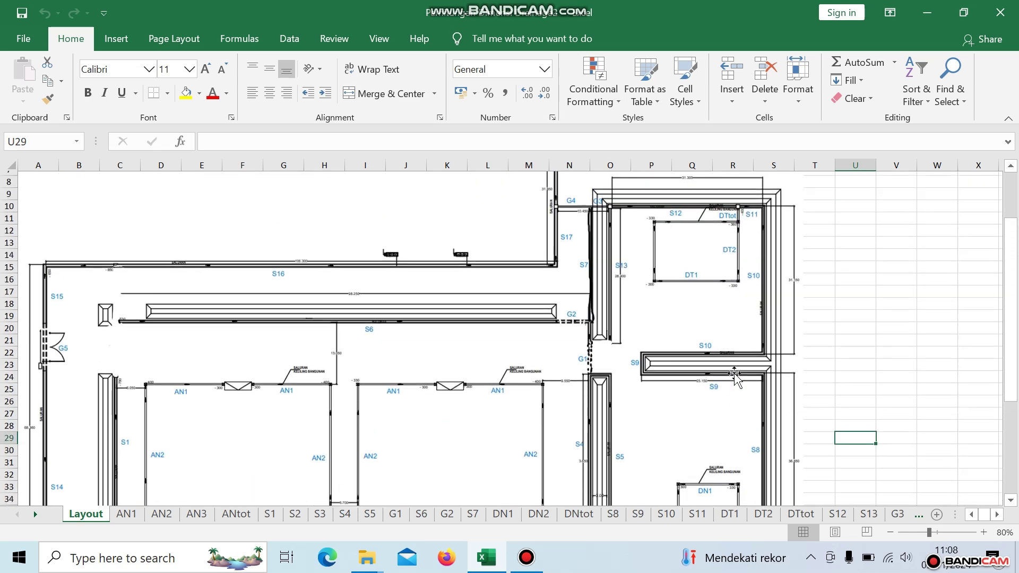
{"action": "scroll", "coordinate": [722, 404], "scroll_direction": "down", "scroll_amount": 4}
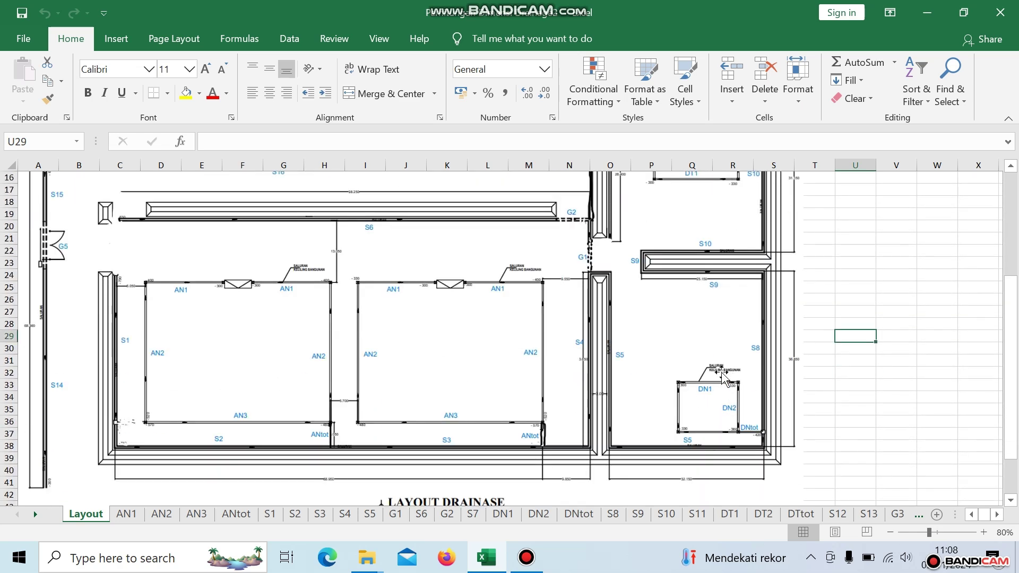
{"action": "scroll", "coordinate": [723, 371], "scroll_direction": "up", "scroll_amount": 4}
{"action": "scroll", "coordinate": [658, 348], "scroll_direction": "down", "scroll_amount": 5}
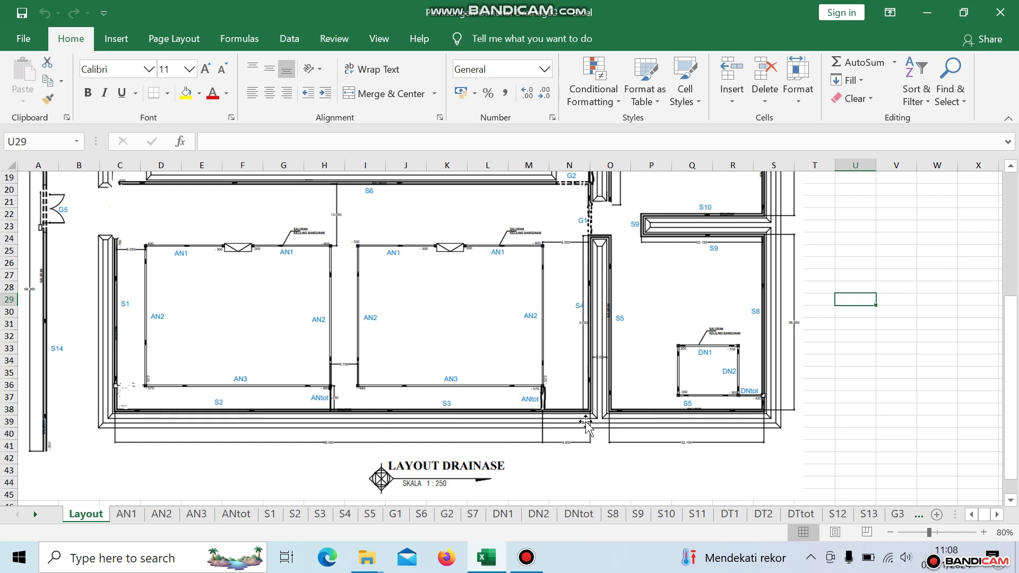
{"action": "scroll", "coordinate": [530, 427], "scroll_direction": "up", "scroll_amount": 1}
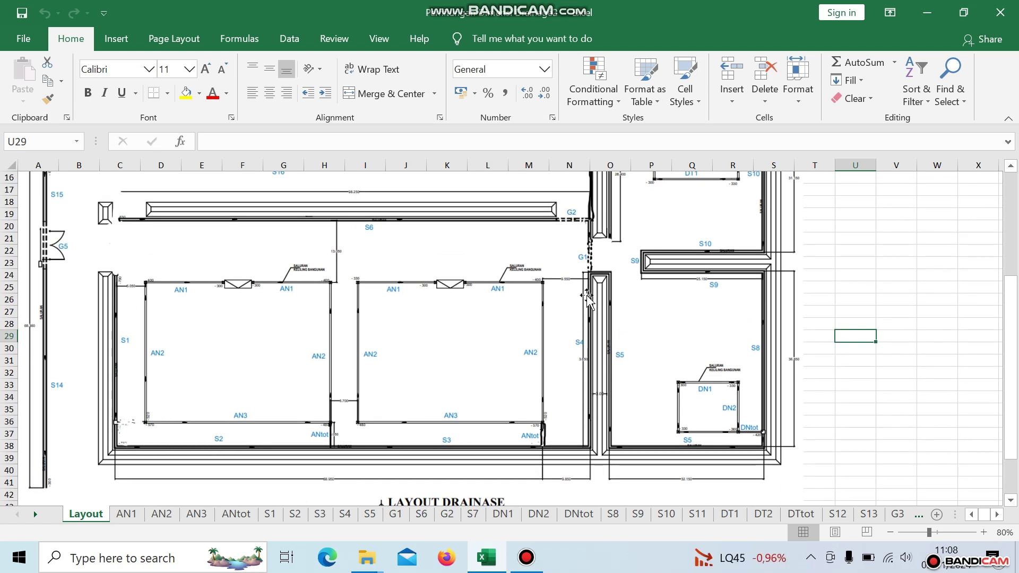
{"action": "scroll", "coordinate": [668, 405], "scroll_direction": "up", "scroll_amount": 5}
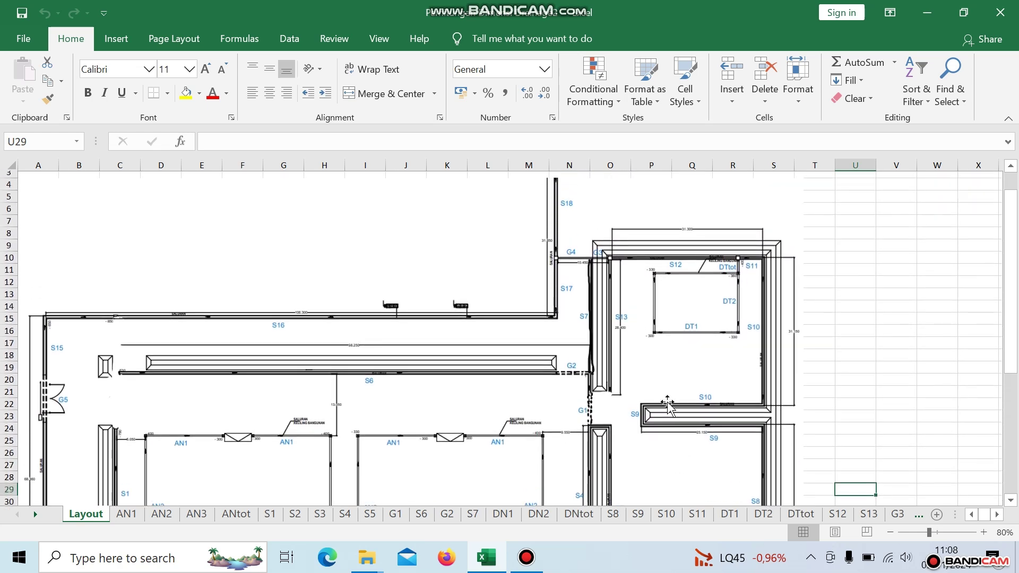
{"action": "scroll", "coordinate": [668, 404], "scroll_direction": "down", "scroll_amount": 6}
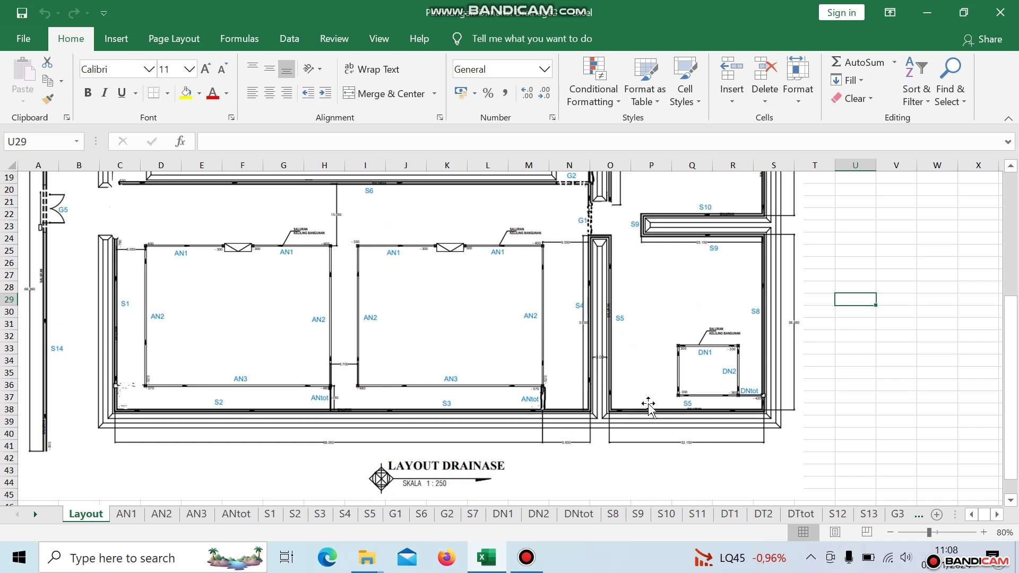
{"action": "scroll", "coordinate": [397, 432], "scroll_direction": "up", "scroll_amount": 1}
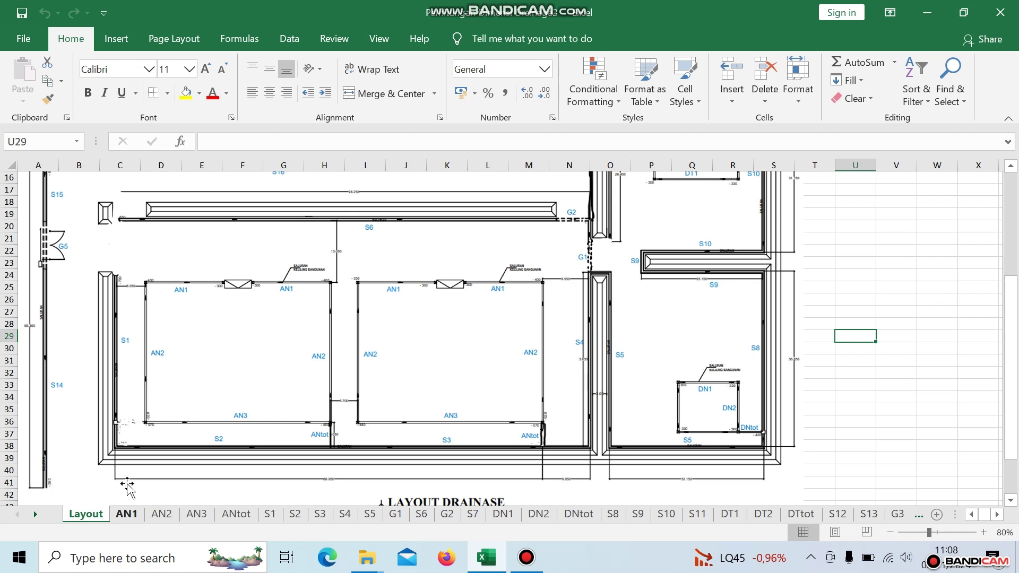
- Open the AN1 sheet and inspect the planning data for the catchment area, its hectare conversion and the roof flow length Lo
{"action": "left_click", "coordinate": [127, 514]}
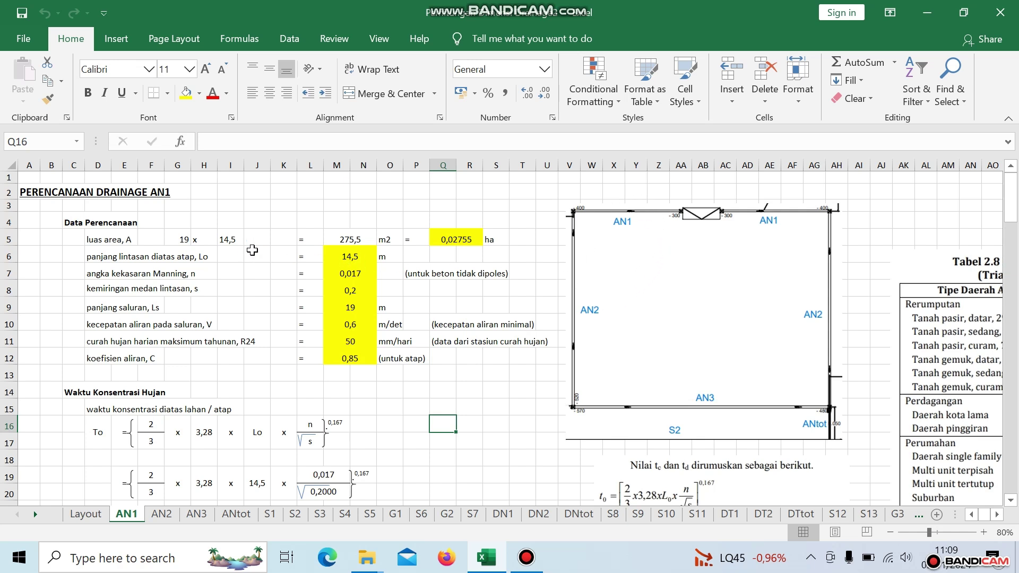
{"action": "left_click", "coordinate": [186, 243]}
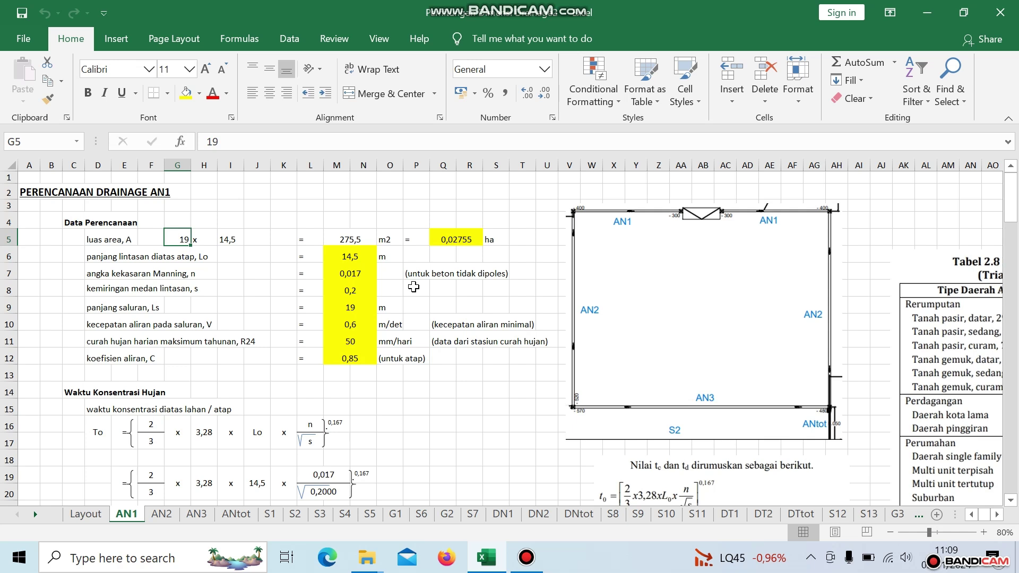
{"action": "left_click", "coordinate": [450, 237]}
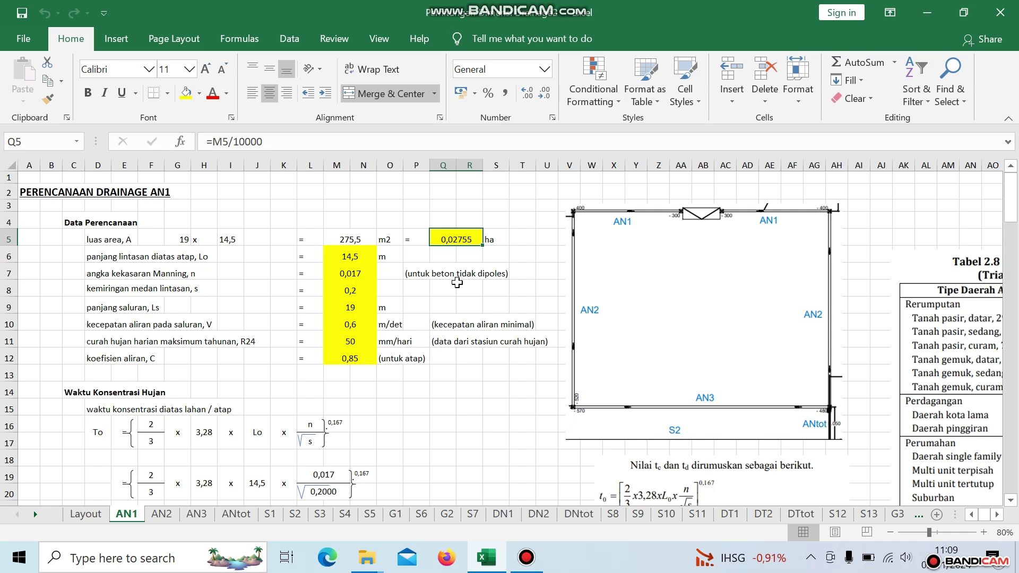
{"action": "left_click", "coordinate": [97, 255]}
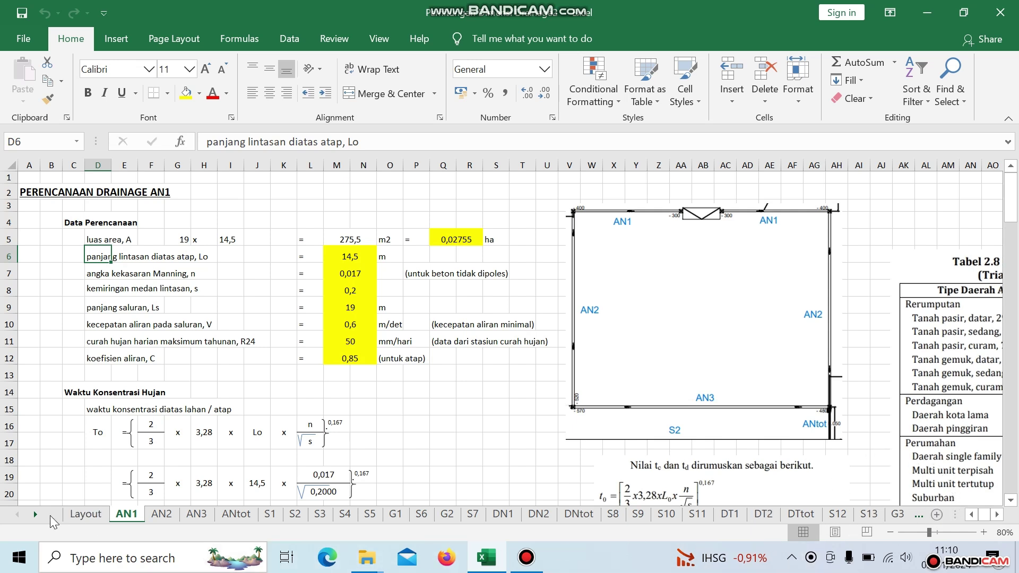
- Review the runoff coefficient table (Tabel 2.8) beside the AN1 calculation, down to its roof entry
{"action": "left_click", "coordinate": [35, 515]}
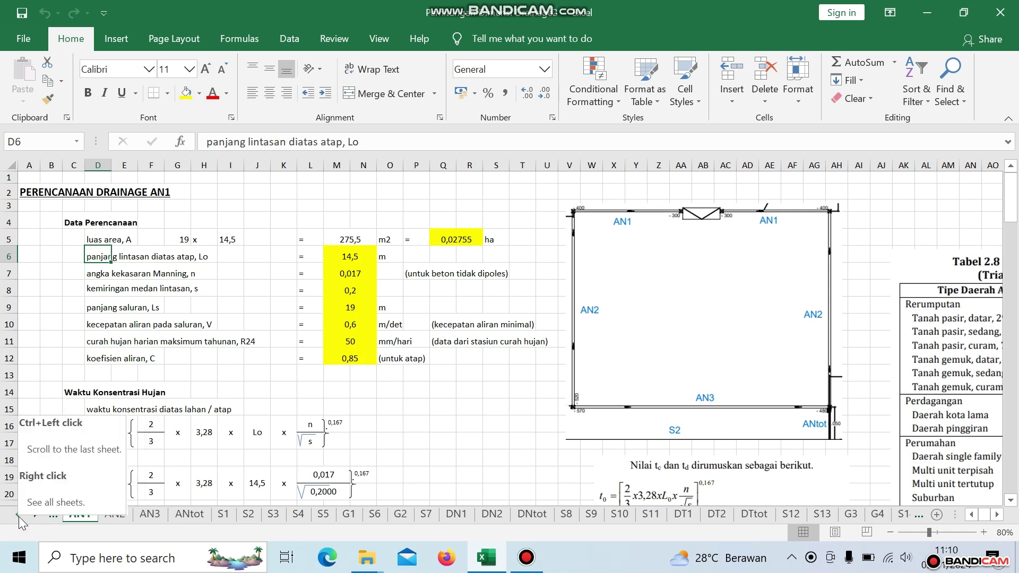
{"action": "left_click", "coordinate": [17, 514]}
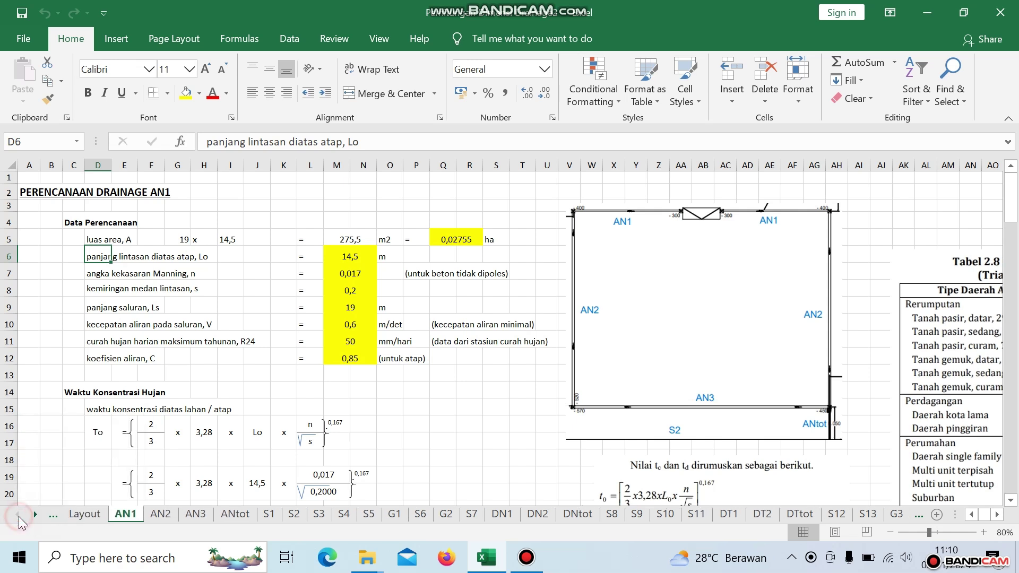
{"action": "left_click", "coordinate": [515, 460]}
{"action": "key", "text": "Right"}
{"action": "key", "text": "Right"}
{"action": "key", "text": "Right"}
{"action": "key", "text": "Right"}
{"action": "key", "text": "Right"}
{"action": "key", "text": "Right"}
{"action": "key", "text": "Right"}
{"action": "key", "text": "Right"}
{"action": "key", "text": "Right"}
{"action": "key", "text": "Right"}
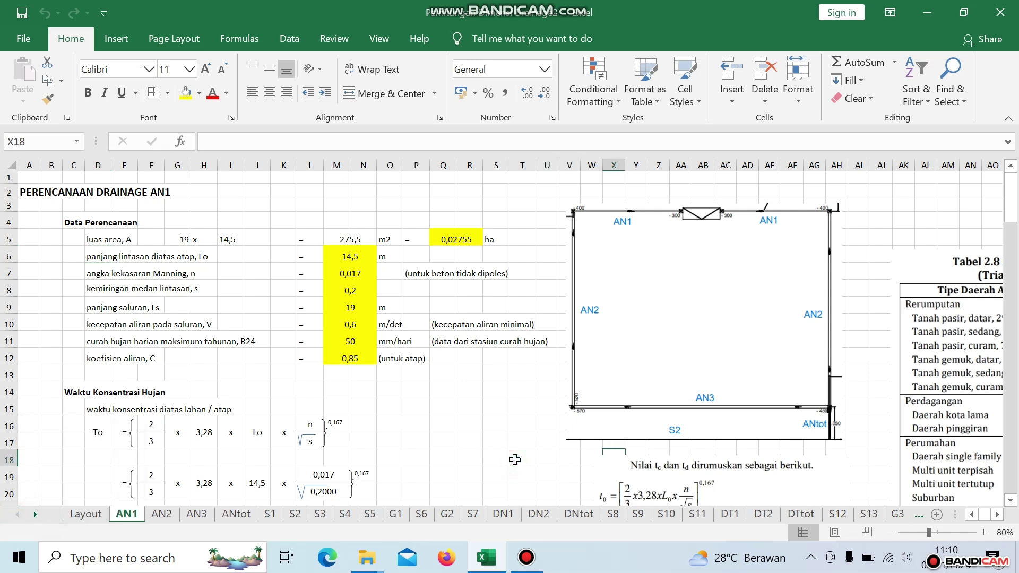
{"action": "key", "text": "Right"}
{"action": "key", "text": "Right"}
{"action": "key", "text": "Right"}
{"action": "key", "text": "Right"}
{"action": "key", "text": "Right"}
{"action": "key", "text": "Right"}
{"action": "key", "text": "Right"}
{"action": "key", "text": "Right"}
{"action": "key", "text": "Right"}
{"action": "key", "text": "Right"}
{"action": "key", "text": "Right"}
{"action": "key", "text": "Right"}
{"action": "key", "text": "Right"}
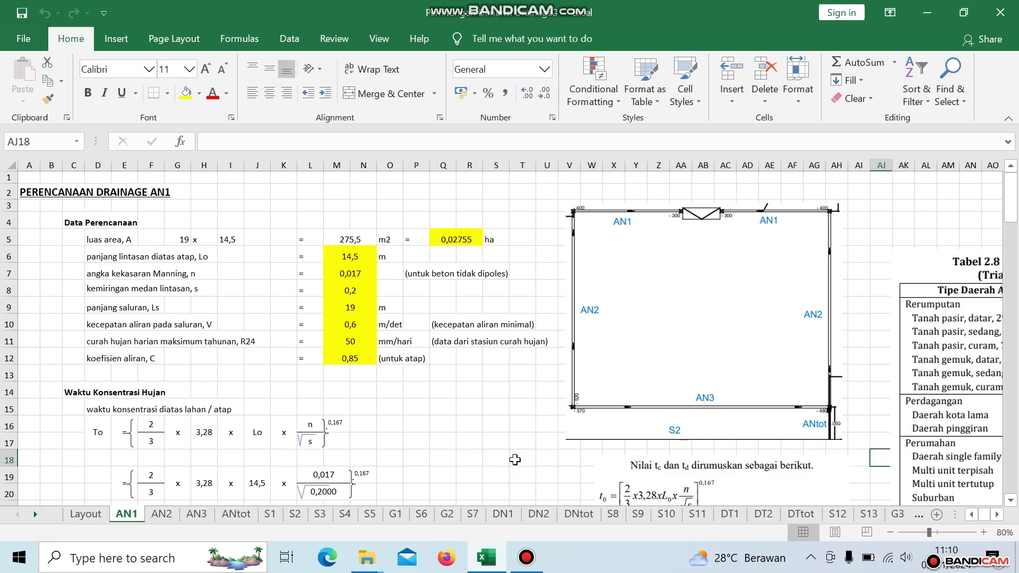
{"action": "key", "text": "Right"}
{"action": "key", "text": "Right"}
{"action": "key", "text": "Right"}
{"action": "key", "text": "Right"}
{"action": "key", "text": "Right"}
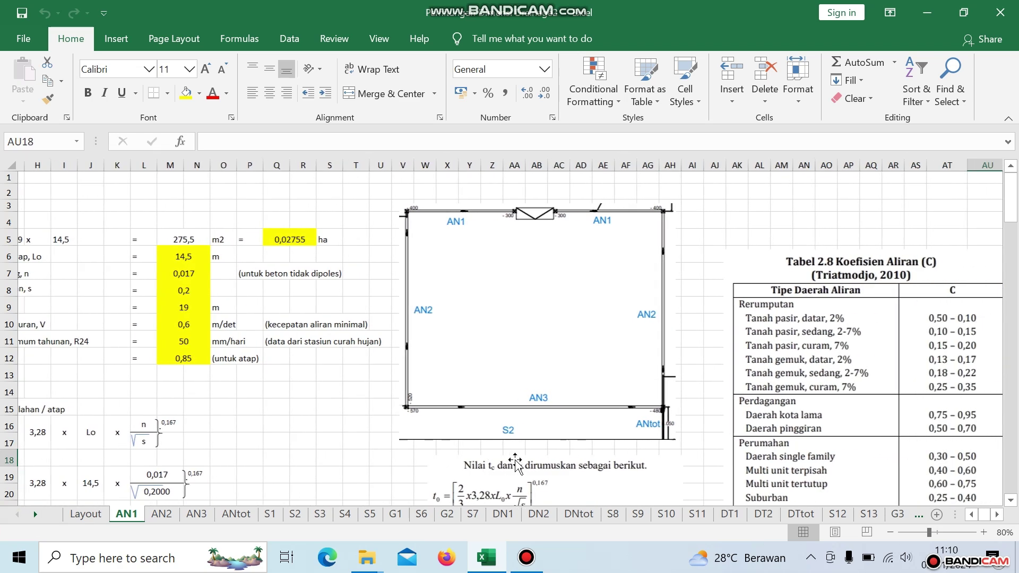
{"action": "scroll", "coordinate": [727, 364], "scroll_direction": "down", "scroll_amount": 3}
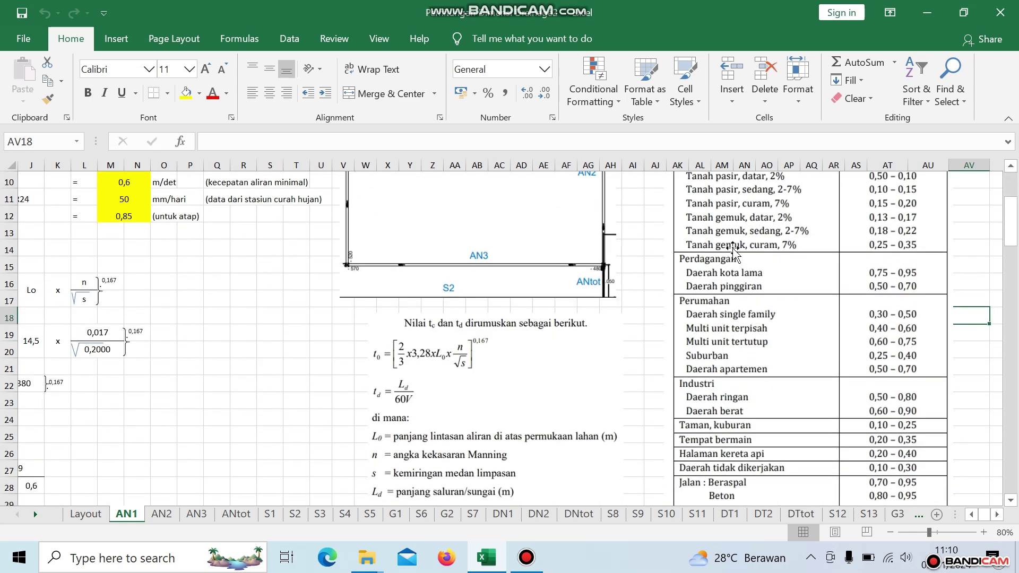
{"action": "scroll", "coordinate": [760, 241], "scroll_direction": "up", "scroll_amount": 1}
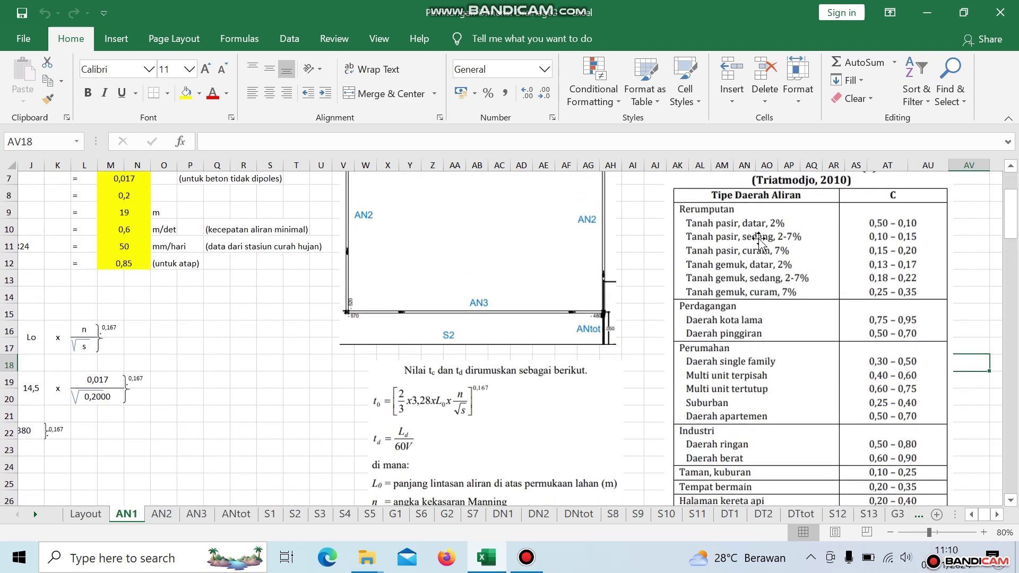
{"action": "scroll", "coordinate": [761, 241], "scroll_direction": "down", "scroll_amount": 3}
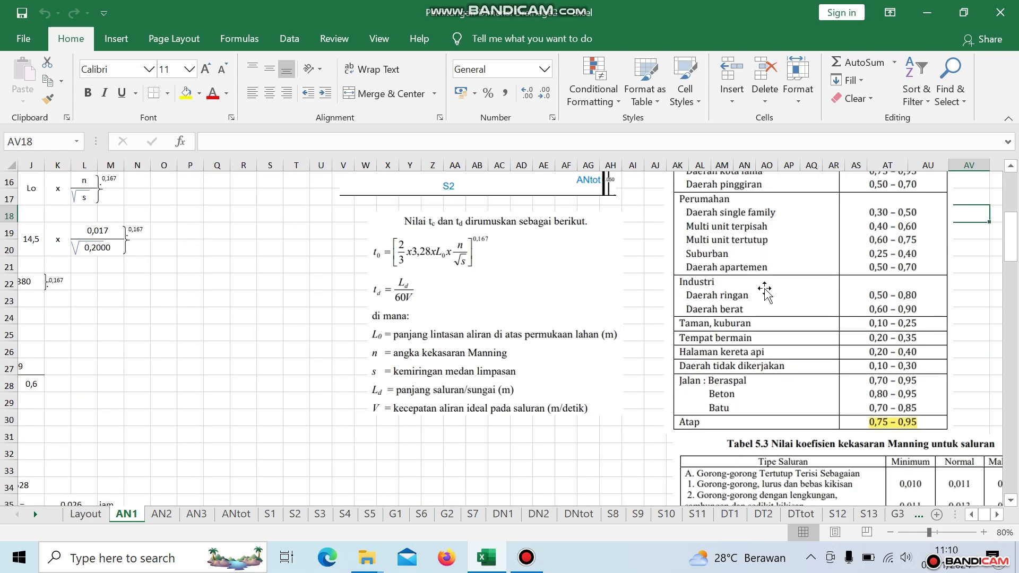
{"action": "scroll", "coordinate": [732, 387], "scroll_direction": "down", "scroll_amount": 1}
{"action": "scroll", "coordinate": [732, 387], "scroll_direction": "down", "scroll_amount": 4}
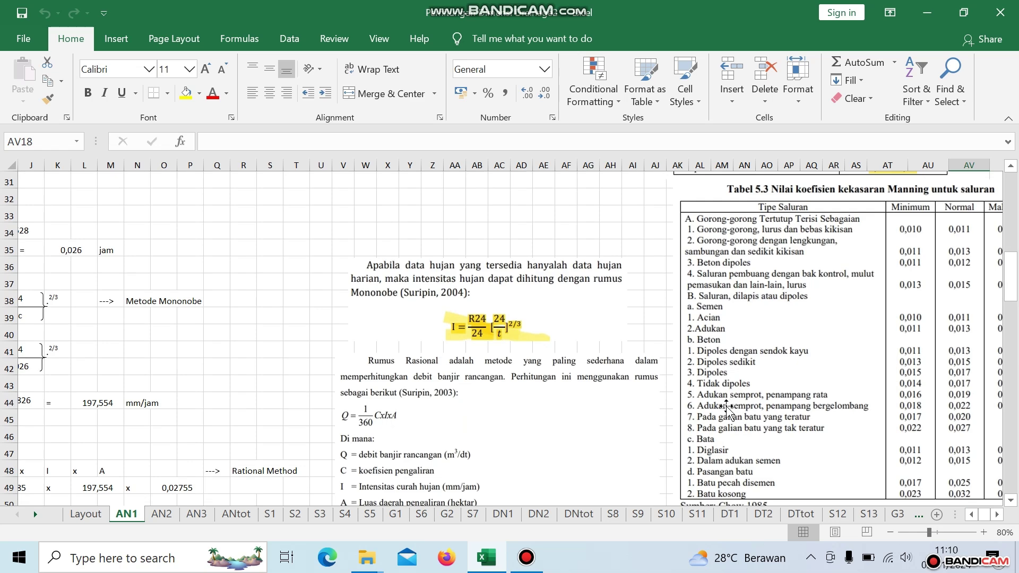
- Examine the Manning roughness table (Tabel 5.3), including its minimum, normal and maximum columns for concrete channels
{"action": "key", "text": "Right"}
{"action": "key", "text": "Right"}
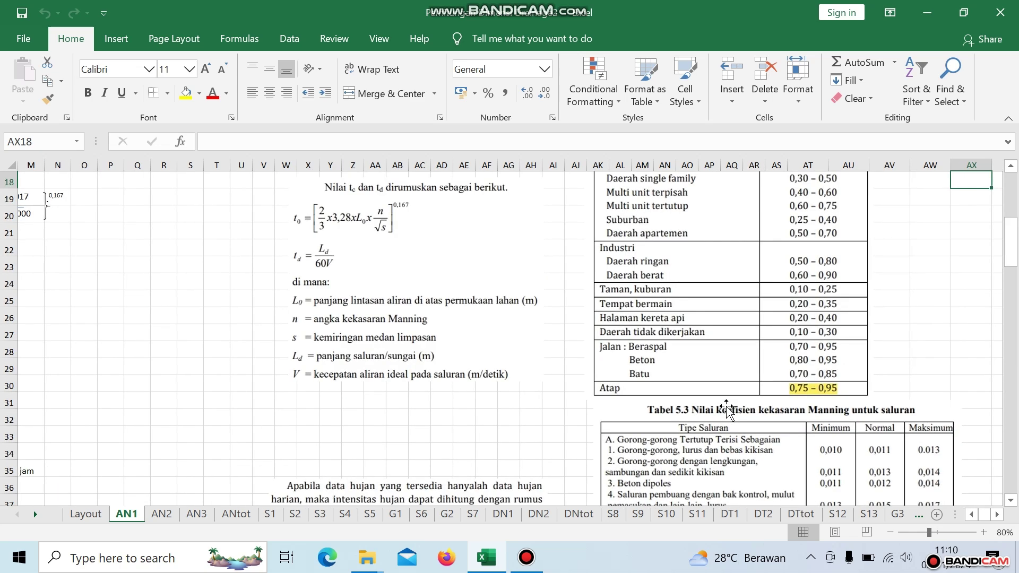
{"action": "scroll", "coordinate": [727, 409], "scroll_direction": "down", "scroll_amount": 2}
{"action": "scroll", "coordinate": [727, 409], "scroll_direction": "down", "scroll_amount": 4}
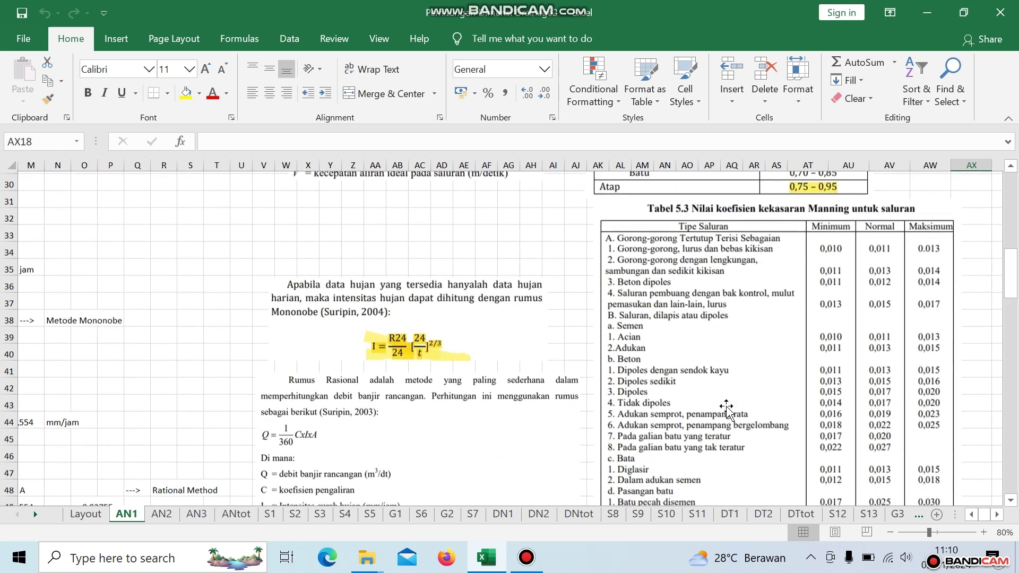
{"action": "scroll", "coordinate": [755, 392], "scroll_direction": "up", "scroll_amount": 2}
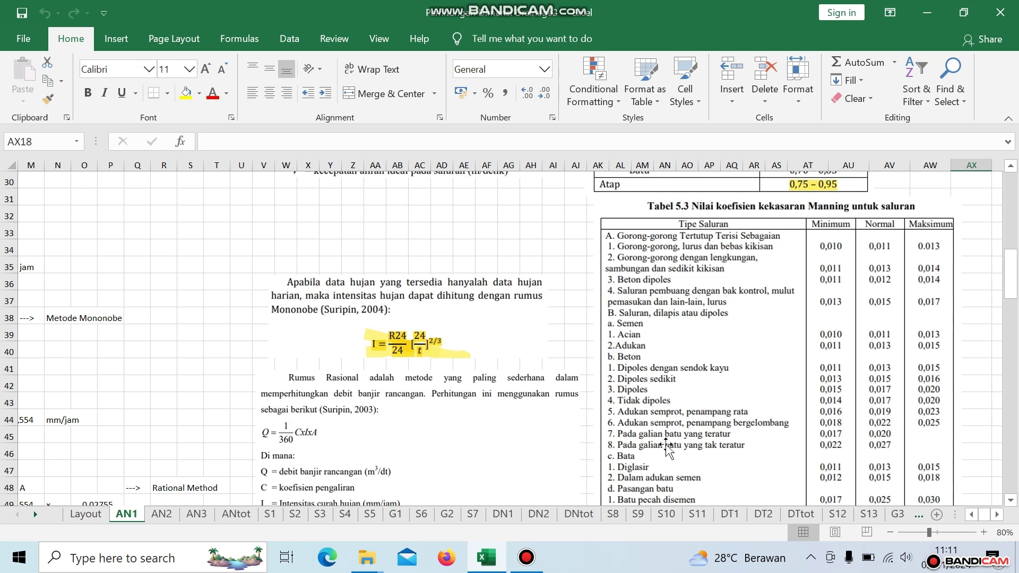
- Return to the AN1 planning data and inspect the terrain slope s, channel length Ls and flow velocity V
{"action": "key", "text": "Left"}
{"action": "key", "text": "Left"}
{"action": "key", "text": "Left"}
{"action": "key", "text": "Left"}
{"action": "key", "text": "Left"}
{"action": "key", "text": "Left"}
{"action": "key", "text": "Left"}
{"action": "key", "text": "Left"}
{"action": "key", "text": "Left"}
{"action": "key", "text": "Left"}
{"action": "key", "text": "Left"}
{"action": "key", "text": "Left"}
{"action": "key", "text": "Left"}
{"action": "key", "text": "Left"}
{"action": "key", "text": "Left"}
{"action": "key", "text": "Left"}
{"action": "key", "text": "Left"}
{"action": "key", "text": "Left"}
{"action": "key", "text": "Left"}
{"action": "key", "text": "Left"}
{"action": "key", "text": "Left"}
{"action": "key", "text": "Left"}
{"action": "key", "text": "Left"}
{"action": "key", "text": "Left"}
{"action": "key", "text": "Left"}
{"action": "key", "text": "Left"}
{"action": "key", "text": "Left"}
{"action": "key", "text": "Left"}
{"action": "key", "text": "Left"}
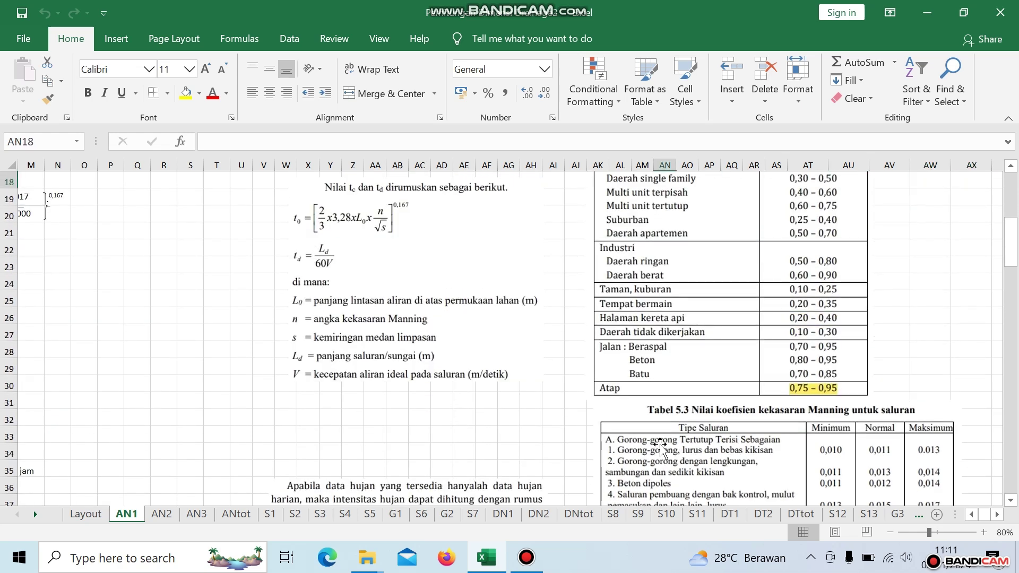
{"action": "key", "text": "Left"}
{"action": "key", "text": "Left"}
{"action": "key", "text": "Left"}
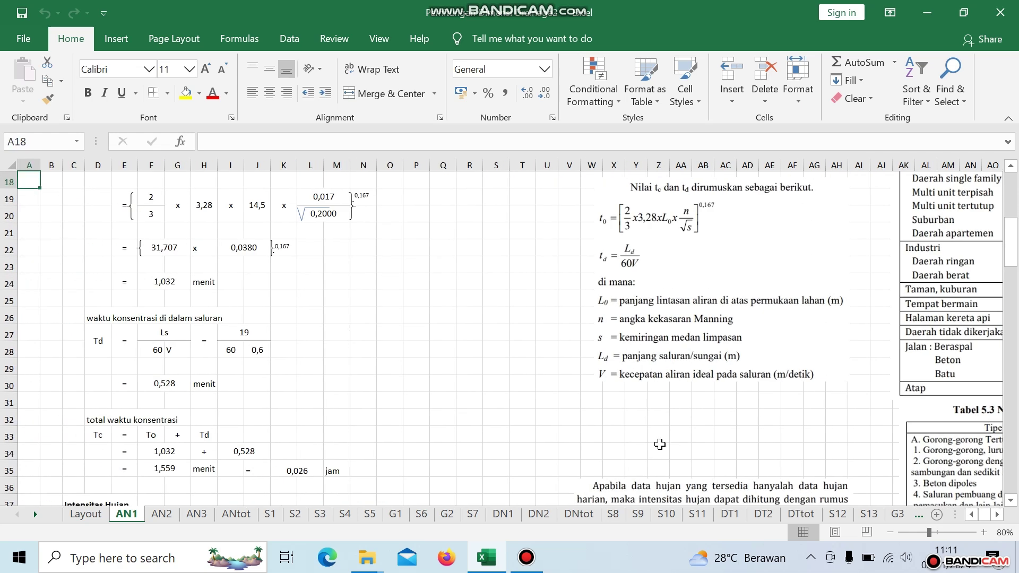
{"action": "scroll", "coordinate": [442, 350], "scroll_direction": "up", "scroll_amount": 6}
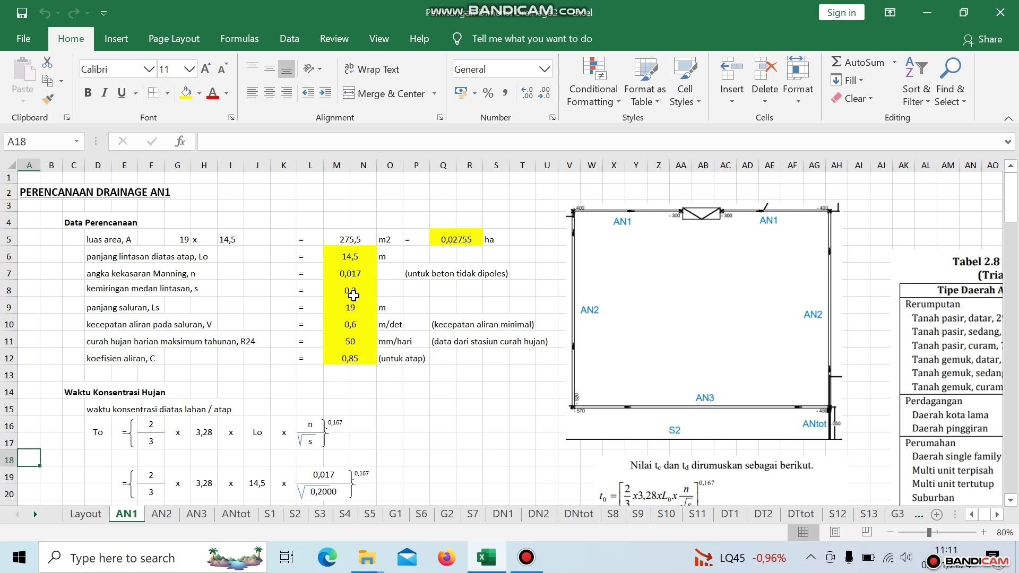
{"action": "left_click", "coordinate": [353, 292]}
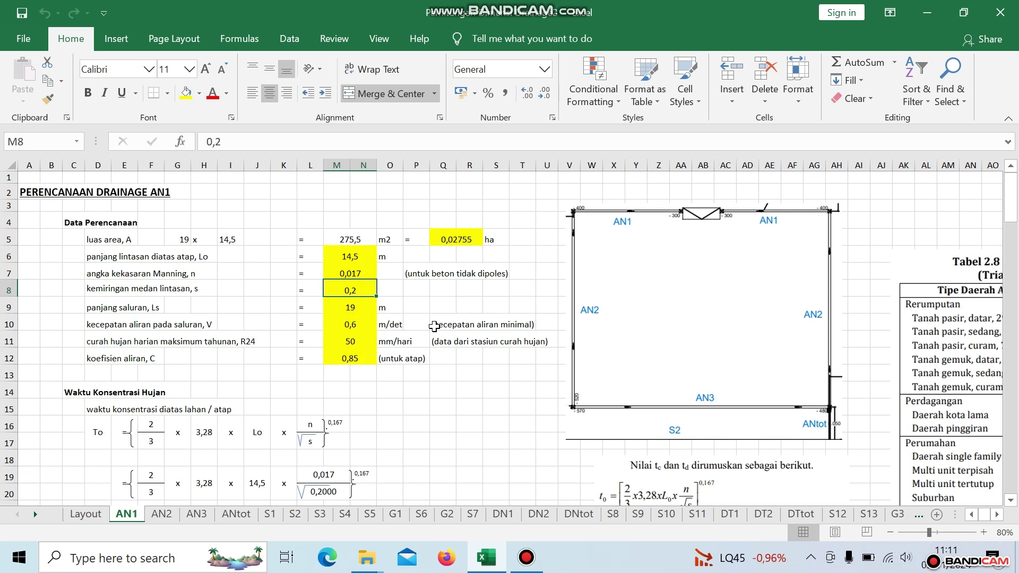
{"action": "left_click", "coordinate": [346, 312]}
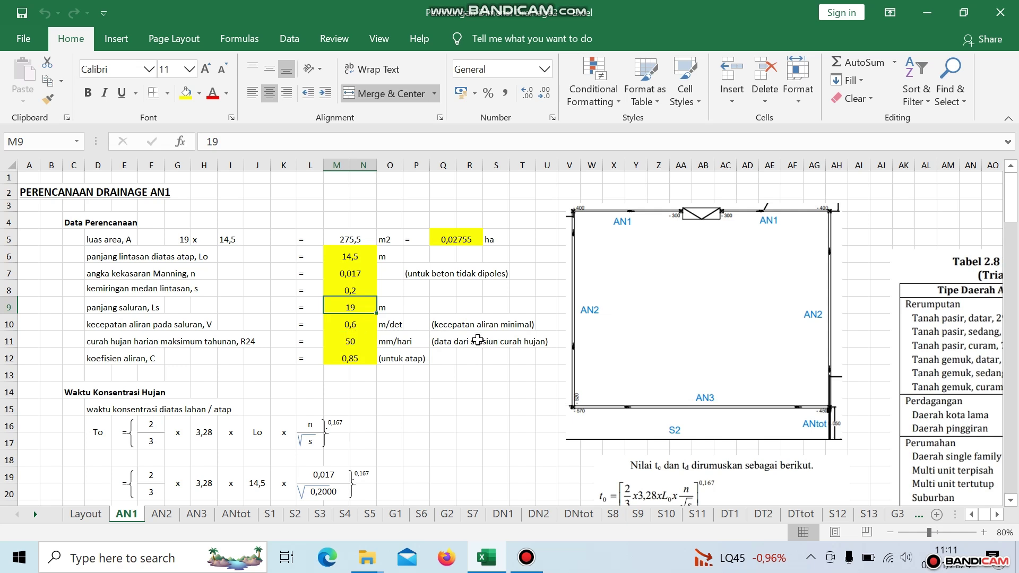
{"action": "left_click", "coordinate": [353, 326]}
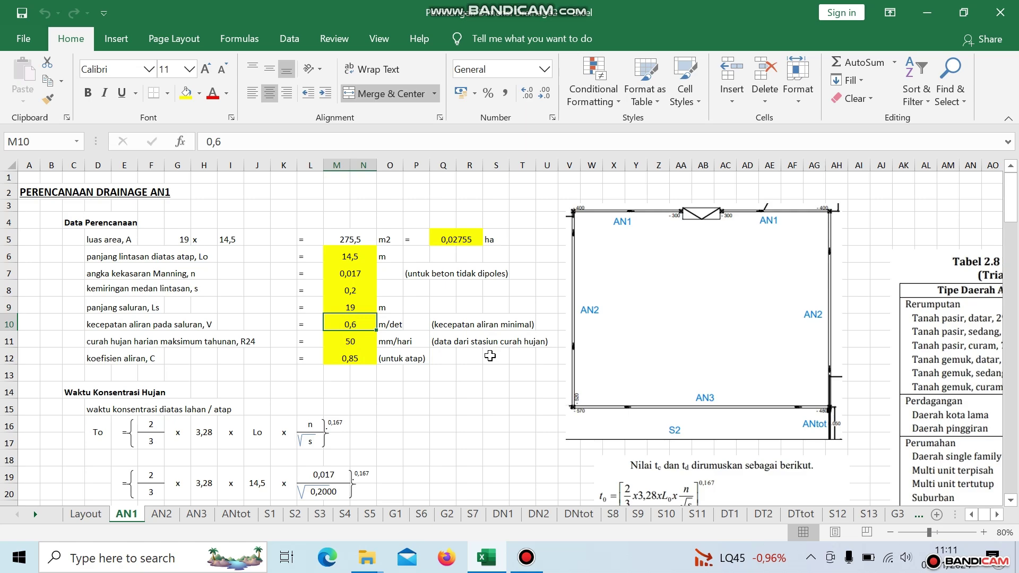
- Review the discharge and velocity check on AN1 together with the KP 03 notes on minimum and maximum channel velocity
{"action": "scroll", "coordinate": [490, 356], "scroll_direction": "down", "scroll_amount": 20}
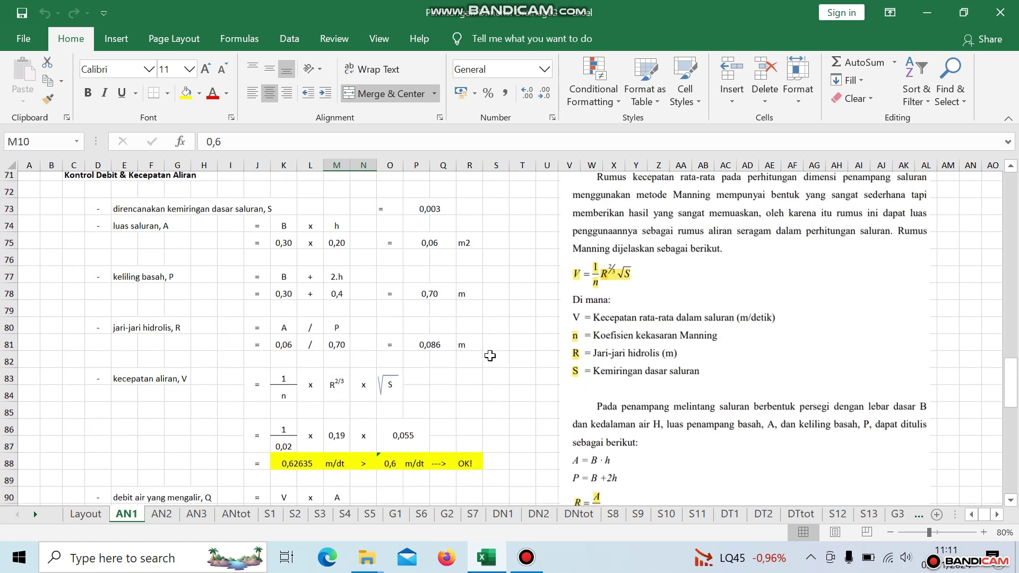
{"action": "scroll", "coordinate": [490, 356], "scroll_direction": "down", "scroll_amount": 10}
{"action": "scroll", "coordinate": [490, 356], "scroll_direction": "up", "scroll_amount": 4}
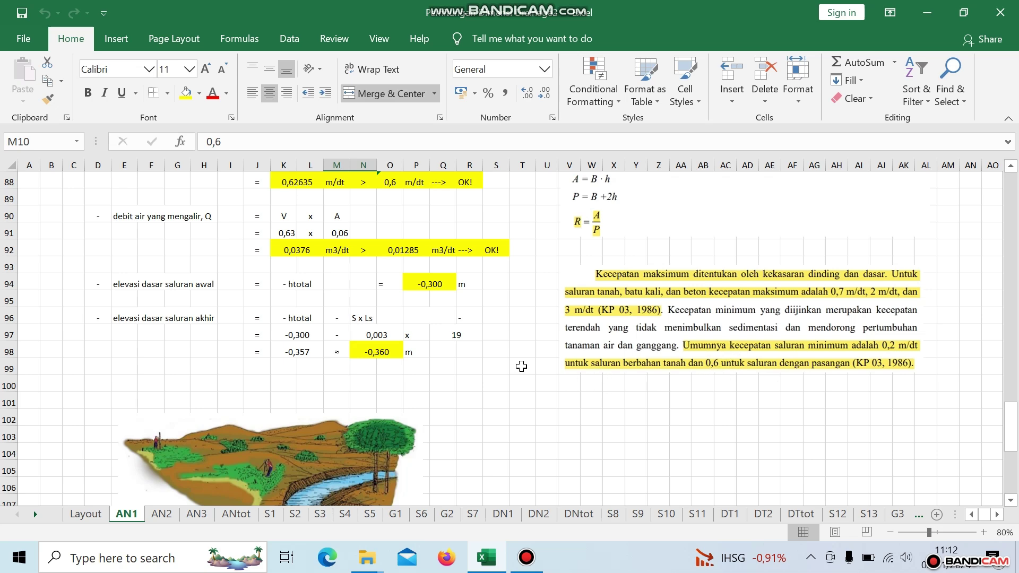
- Go back to the AN1 planning data and inspect the maximum daily rainfall R24 entry
{"action": "scroll", "coordinate": [521, 366], "scroll_direction": "up", "scroll_amount": 7}
{"action": "scroll", "coordinate": [521, 366], "scroll_direction": "up", "scroll_amount": 19}
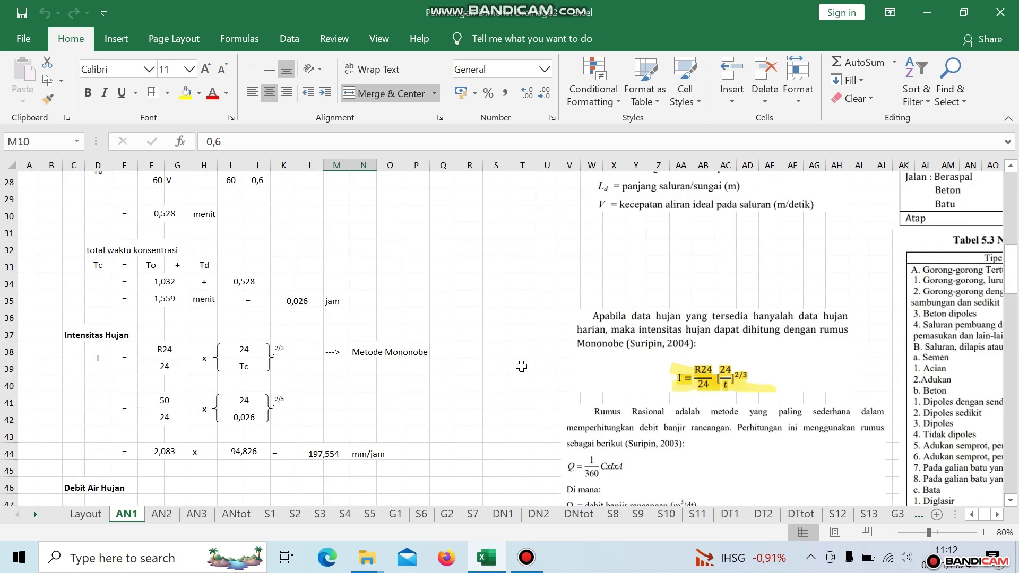
{"action": "scroll", "coordinate": [521, 366], "scroll_direction": "up", "scroll_amount": 3}
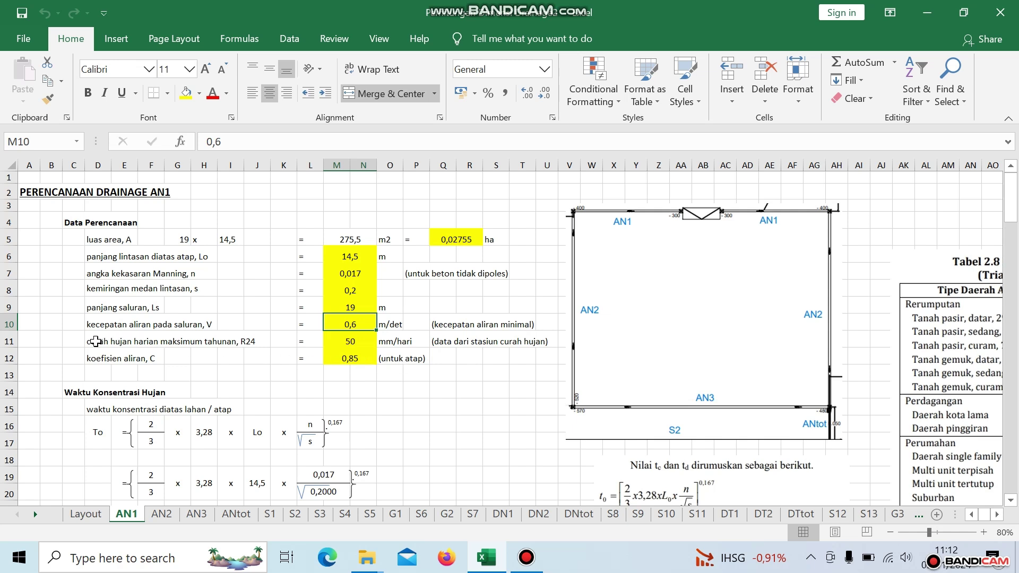
{"action": "left_click", "coordinate": [113, 341]}
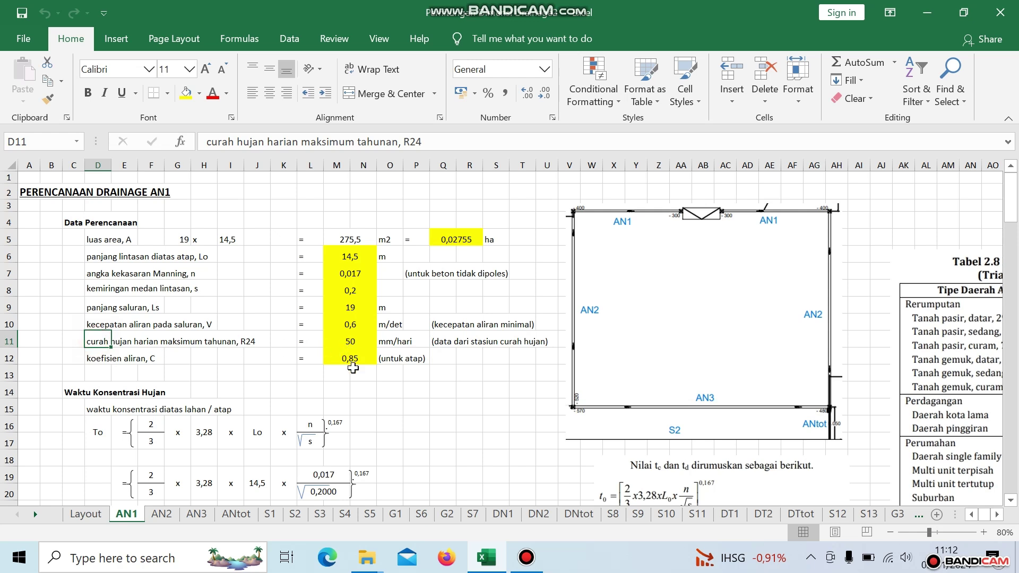
{"action": "left_click", "coordinate": [353, 346]}
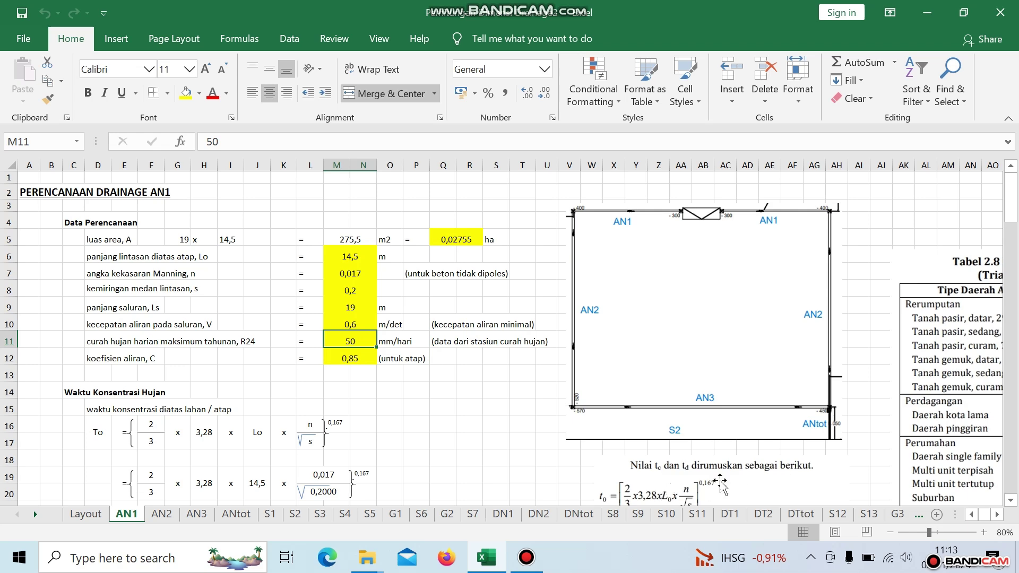
- Examine the runoff coefficient table (Tabel 2.8) by area type, through to the Atap row
{"action": "left_click", "coordinate": [899, 221]}
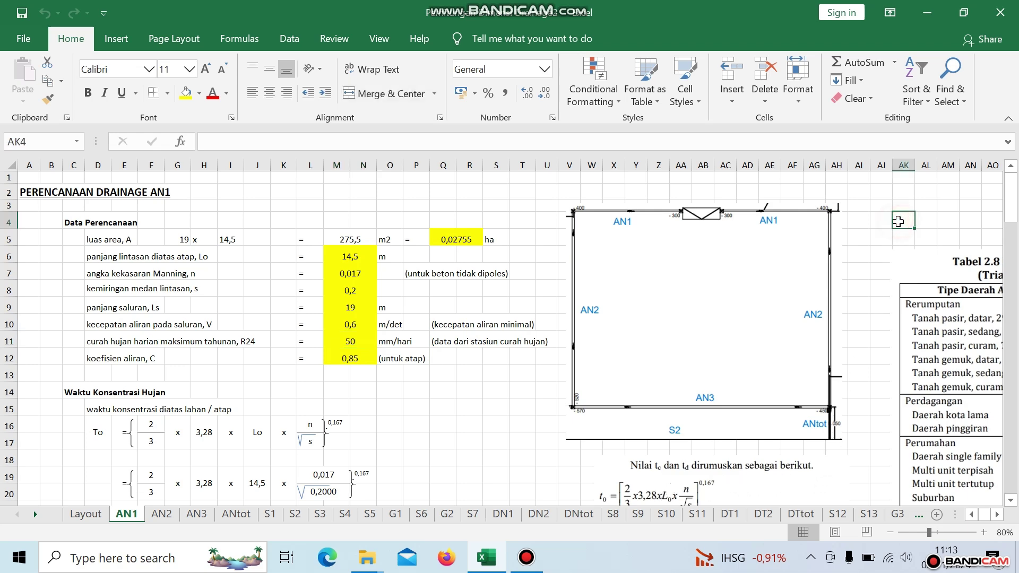
{"action": "key", "text": "Right"}
{"action": "key", "text": "Right"}
{"action": "key", "text": "Right"}
{"action": "key", "text": "Right"}
{"action": "key", "text": "Right"}
{"action": "key", "text": "Right"}
{"action": "key", "text": "Right"}
{"action": "key", "text": "Right"}
{"action": "key", "text": "Right"}
{"action": "key", "text": "Right"}
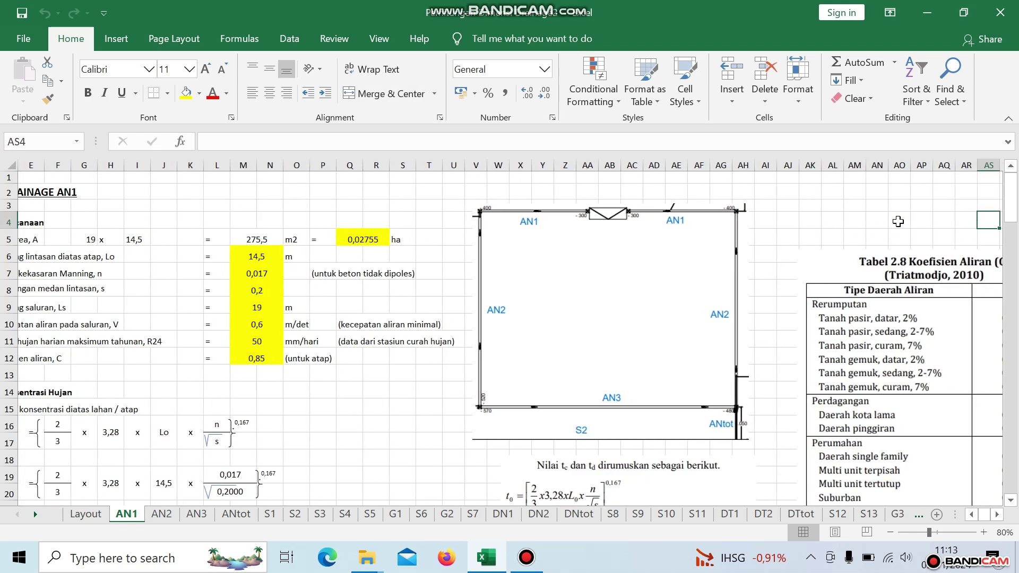
{"action": "key", "text": "Right"}
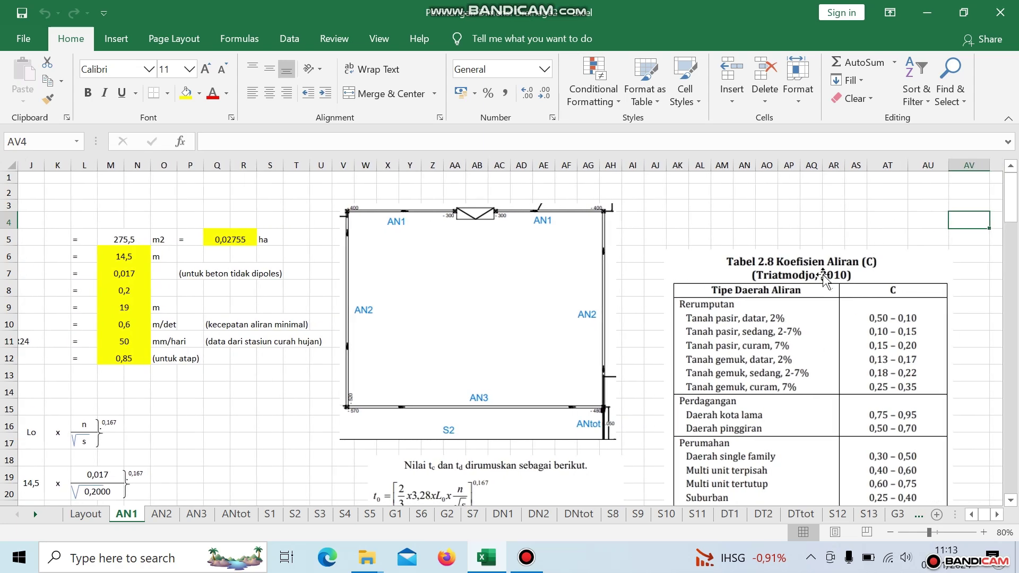
{"action": "scroll", "coordinate": [829, 276], "scroll_direction": "down", "scroll_amount": 4}
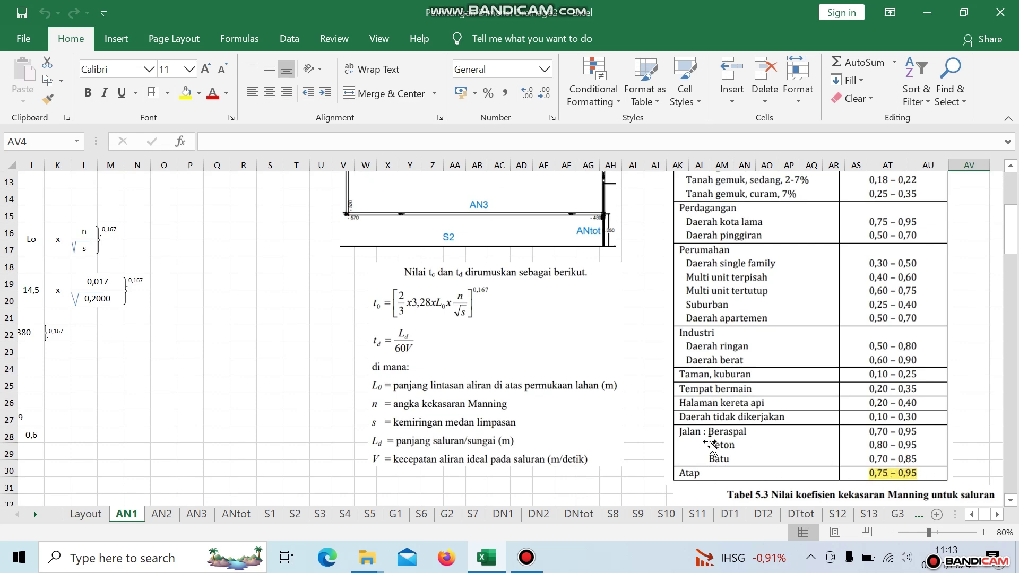
- Return to the AN1 rainfall concentration time section and inspect the constant factor and Lo term in the To formula
{"action": "key", "text": "ctrl+Home"}
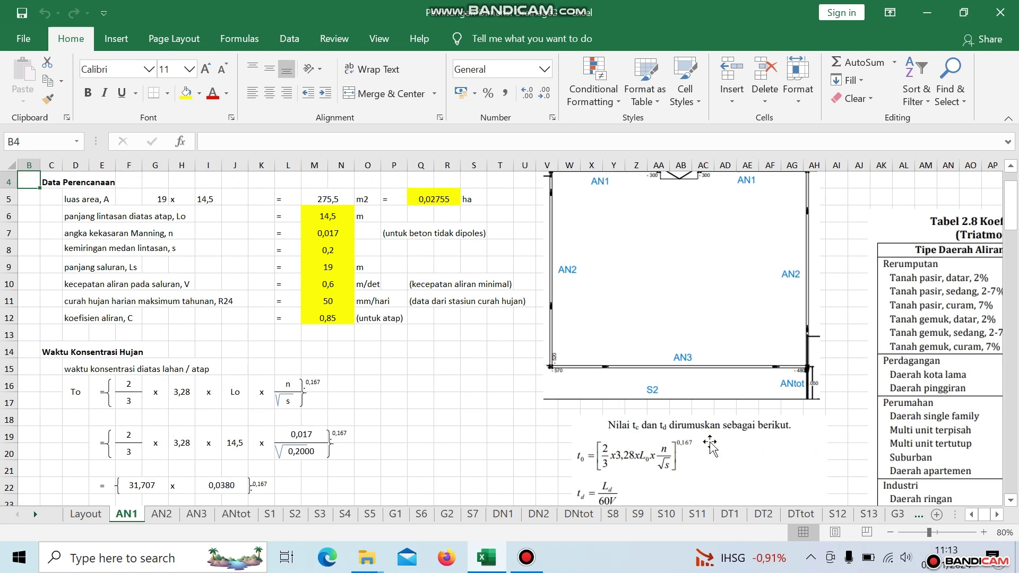
{"action": "key", "text": "Left"}
{"action": "scroll", "coordinate": [344, 329], "scroll_direction": "down", "scroll_amount": 2}
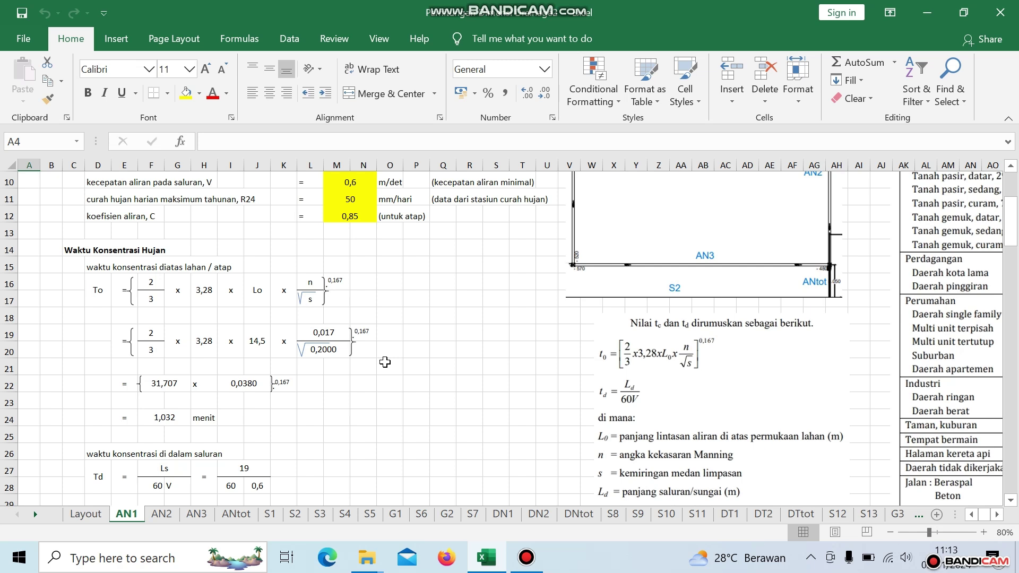
{"action": "left_click", "coordinate": [198, 297]}
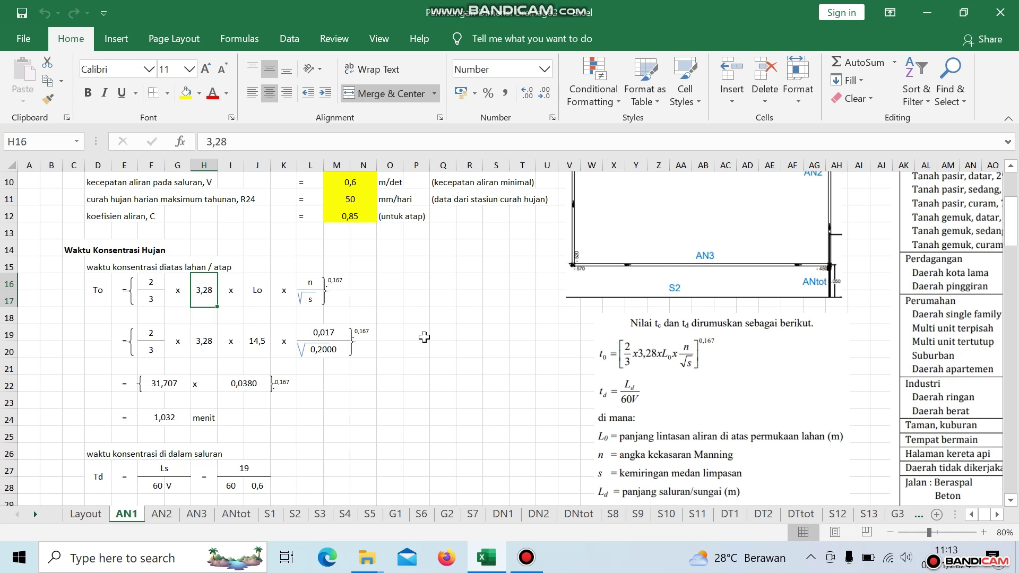
{"action": "left_click", "coordinate": [261, 302]}
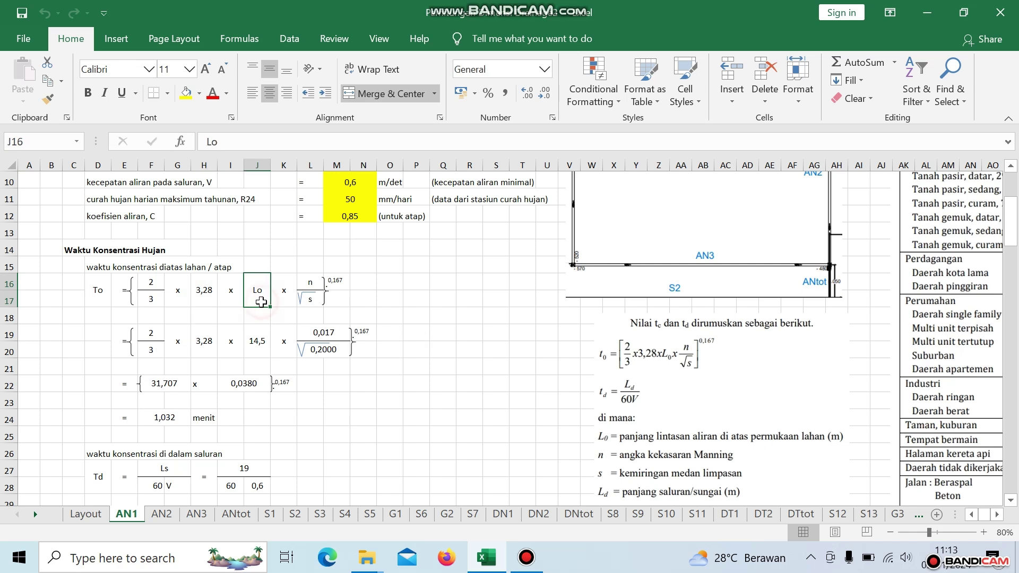
{"action": "scroll", "coordinate": [363, 322], "scroll_direction": "up", "scroll_amount": 1}
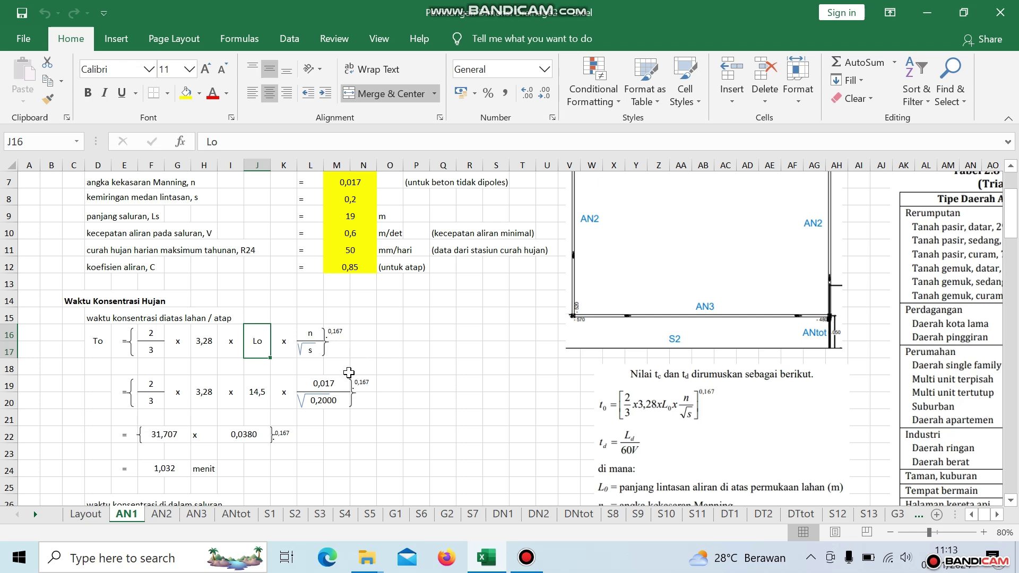
- Check the Lo, n and s values substituted in the To calculation against the planning data, and review the To result in minutes
{"action": "left_click", "coordinate": [260, 390]}
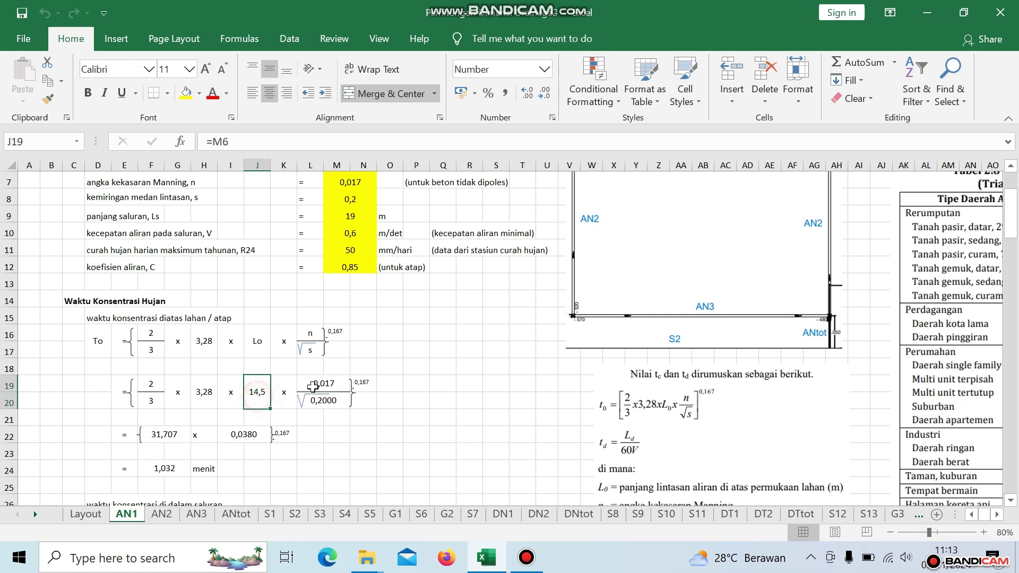
{"action": "scroll", "coordinate": [360, 374], "scroll_direction": "up", "scroll_amount": 1}
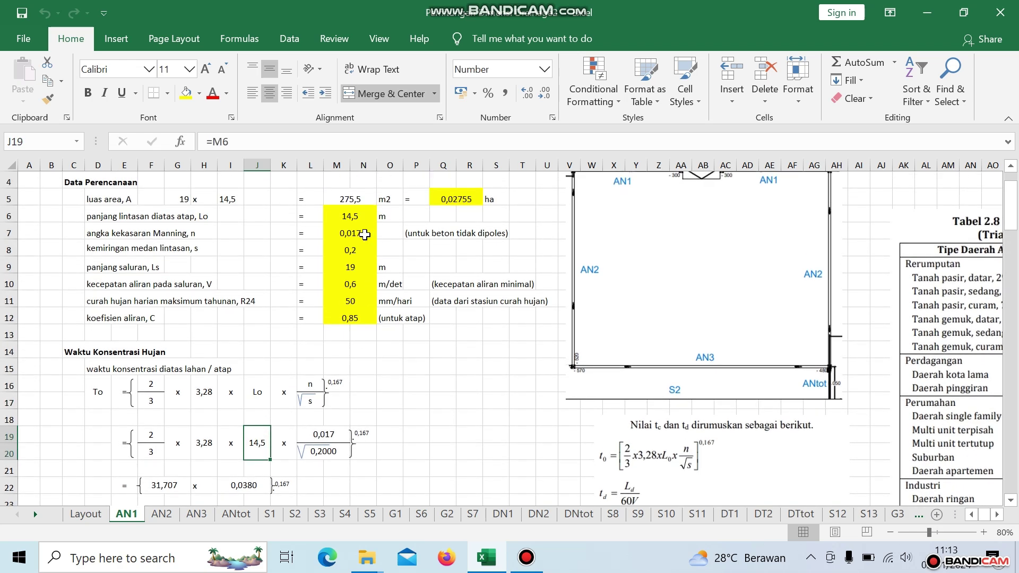
{"action": "left_click", "coordinate": [330, 434]}
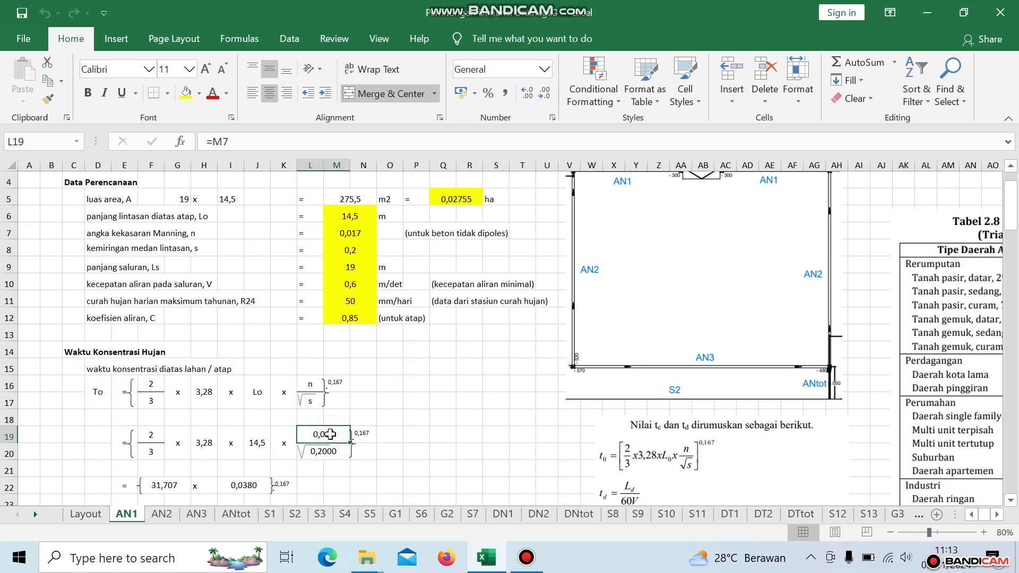
{"action": "left_click", "coordinate": [360, 233]}
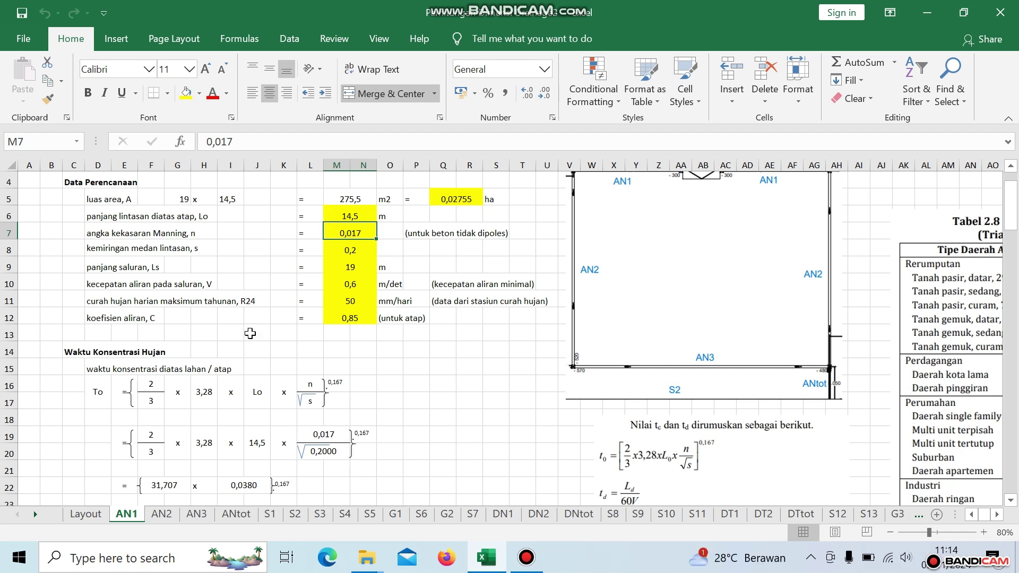
{"action": "left_click", "coordinate": [333, 454]}
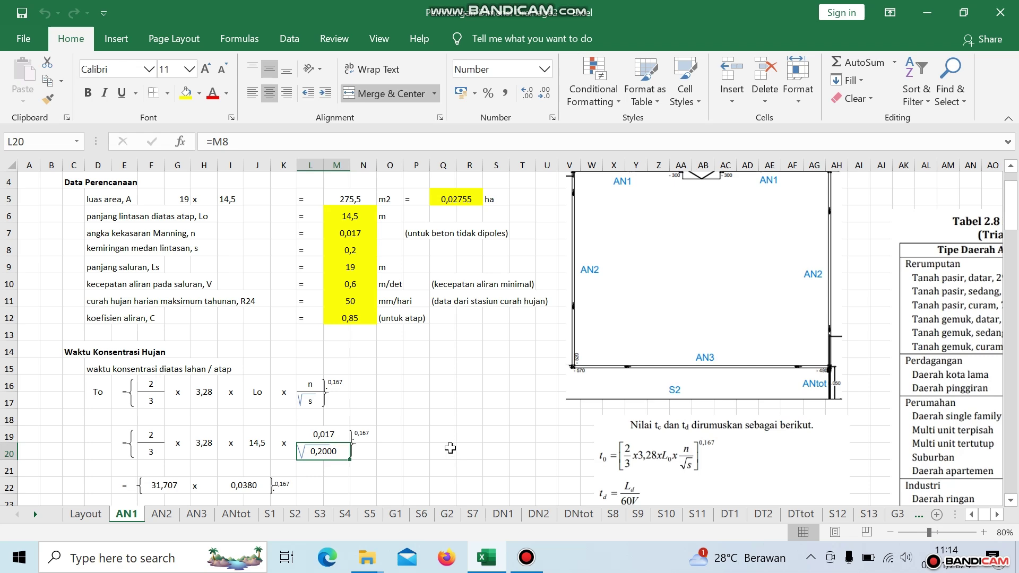
{"action": "scroll", "coordinate": [430, 423], "scroll_direction": "down", "scroll_amount": 2}
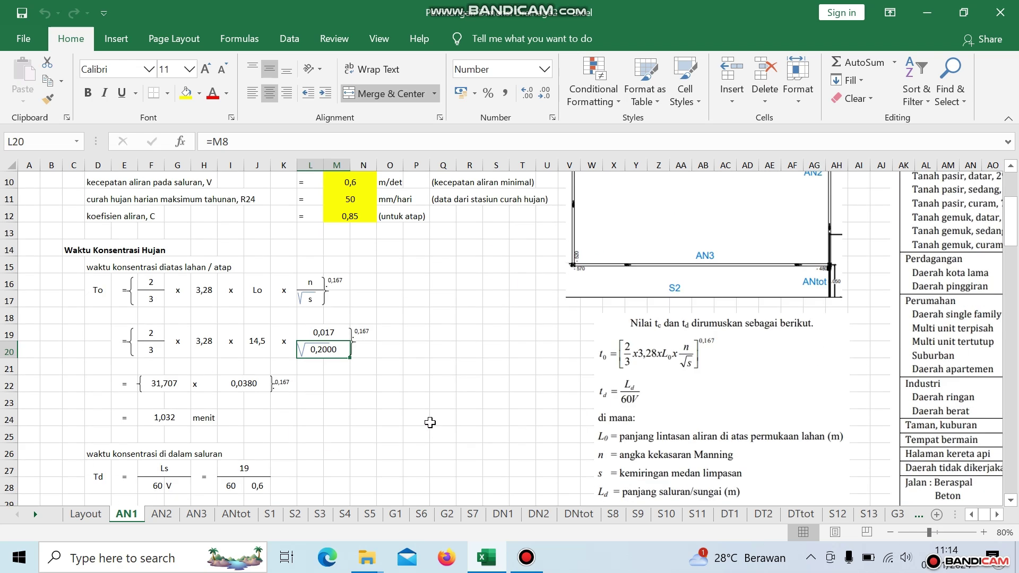
{"action": "scroll", "coordinate": [430, 422], "scroll_direction": "down", "scroll_amount": 1}
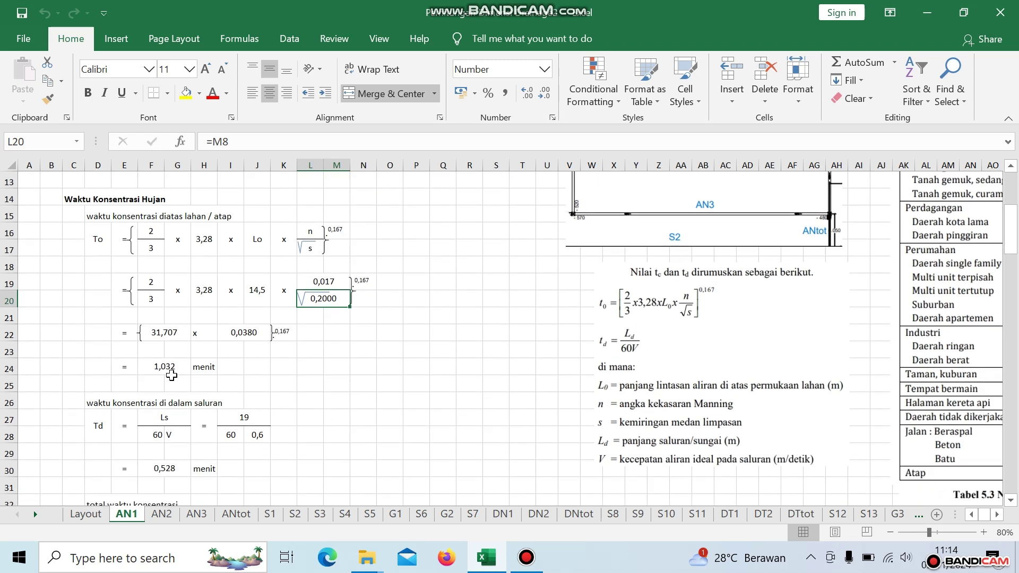
{"action": "left_click", "coordinate": [206, 370]}
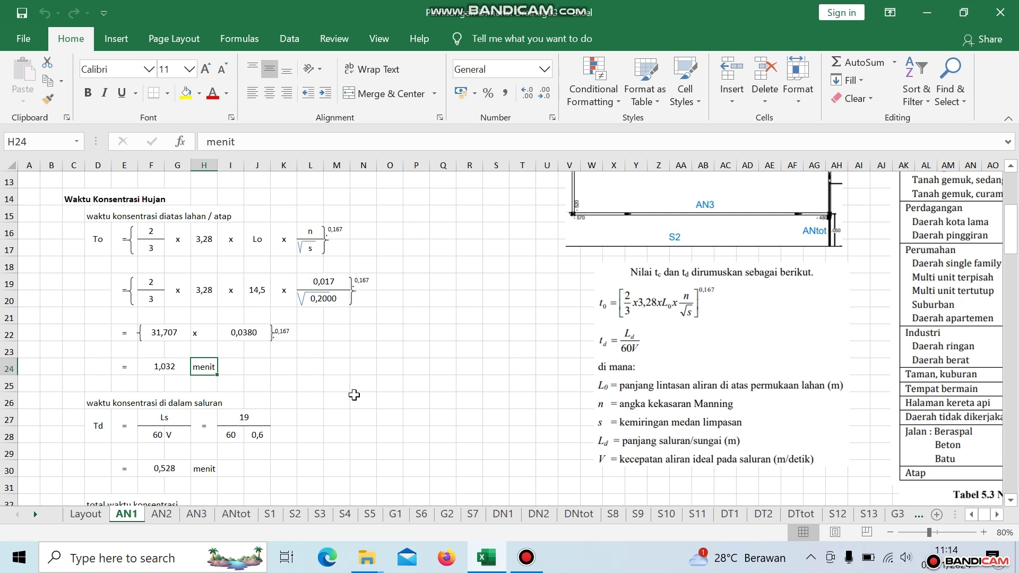
- Inspect the in-channel concentration time Td calculation, including the Ls, 60 and V terms and the formula behind its result
{"action": "scroll", "coordinate": [381, 391], "scroll_direction": "down", "scroll_amount": 2}
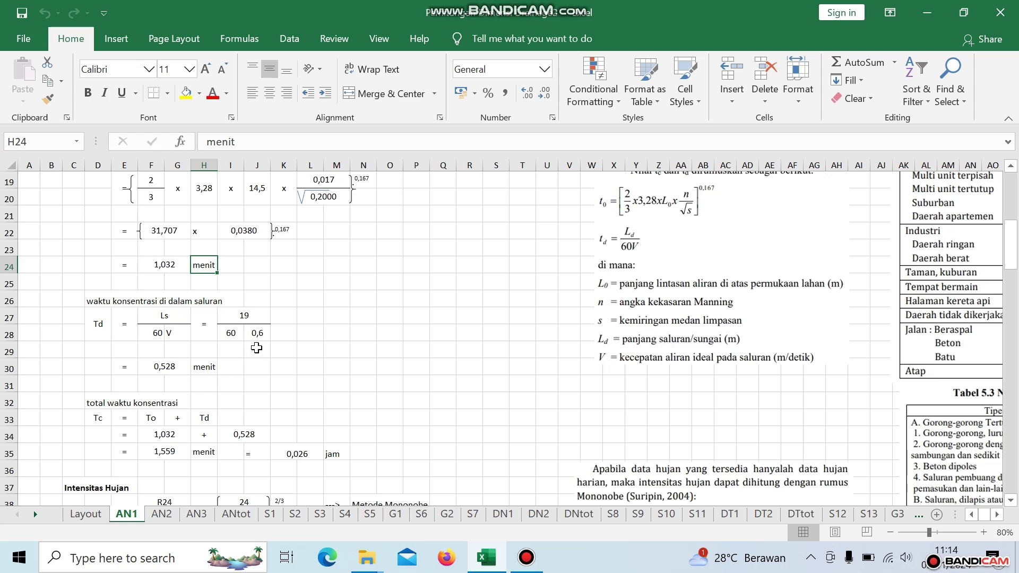
{"action": "scroll", "coordinate": [257, 348], "scroll_direction": "up", "scroll_amount": 2}
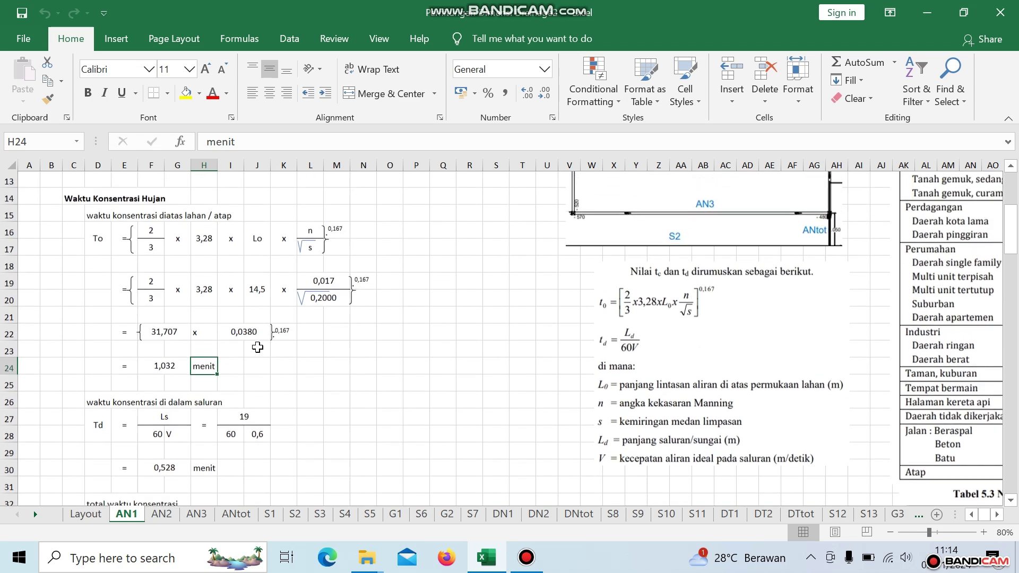
{"action": "left_click", "coordinate": [248, 416]}
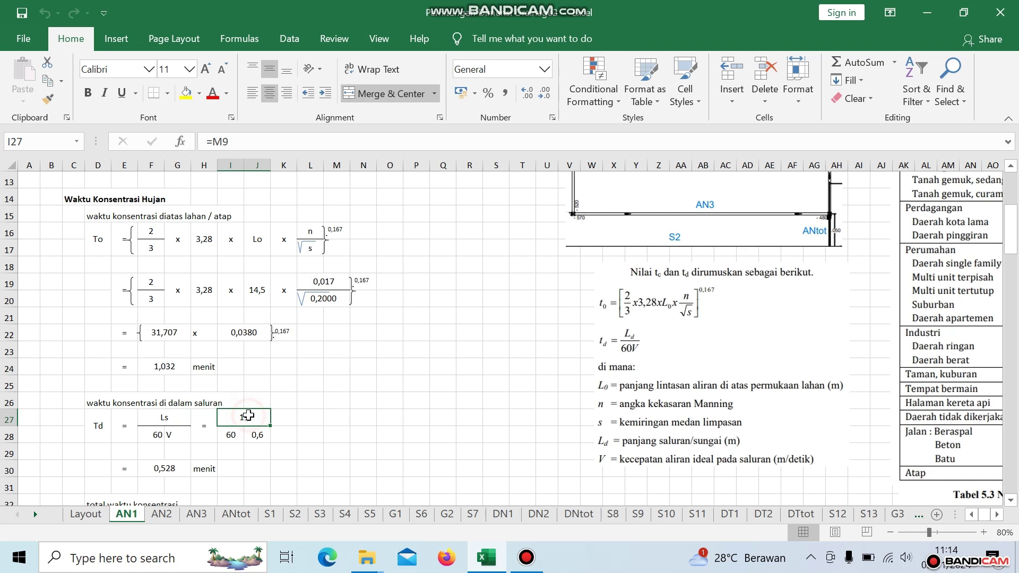
{"action": "left_click", "coordinate": [231, 438]}
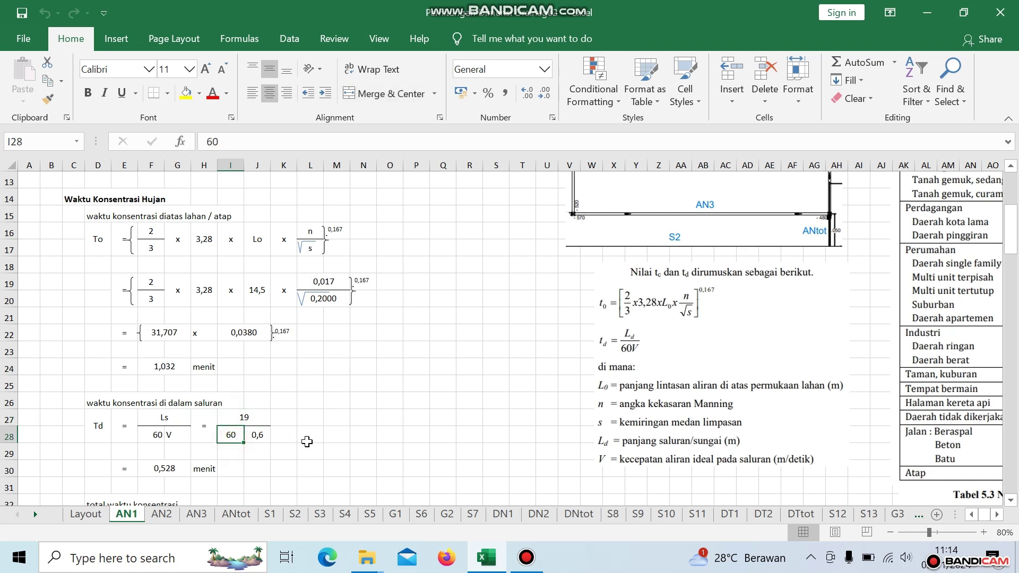
{"action": "left_click", "coordinate": [263, 439]}
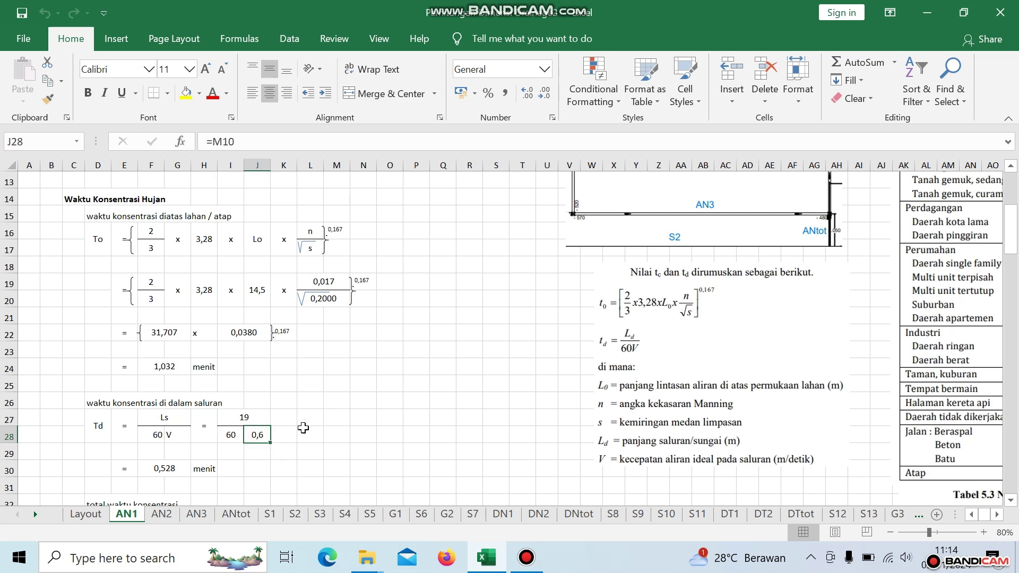
{"action": "scroll", "coordinate": [348, 394], "scroll_direction": "down", "scroll_amount": 3}
{"action": "scroll", "coordinate": [348, 394], "scroll_direction": "up", "scroll_amount": 1}
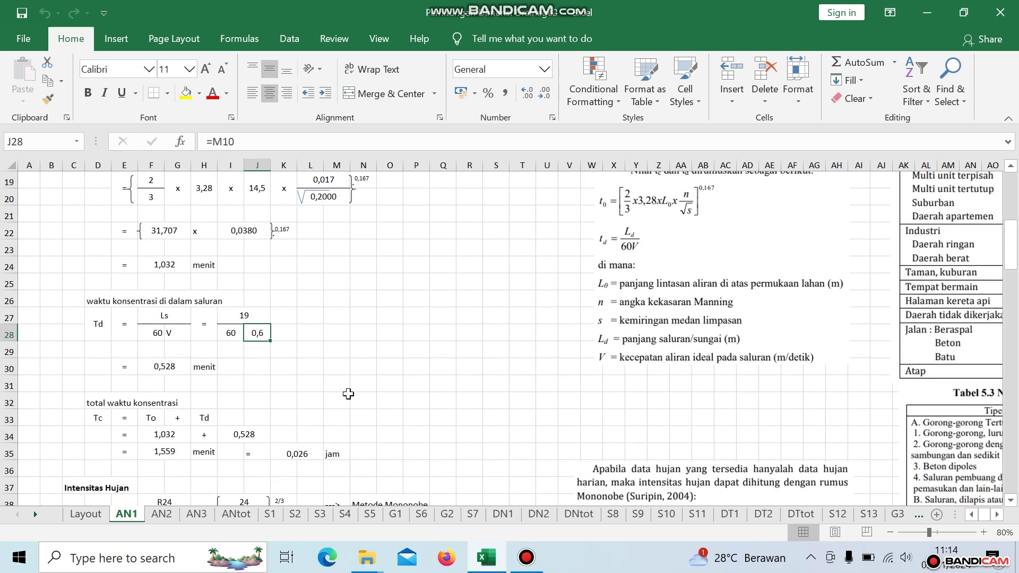
{"action": "left_click", "coordinate": [170, 366]}
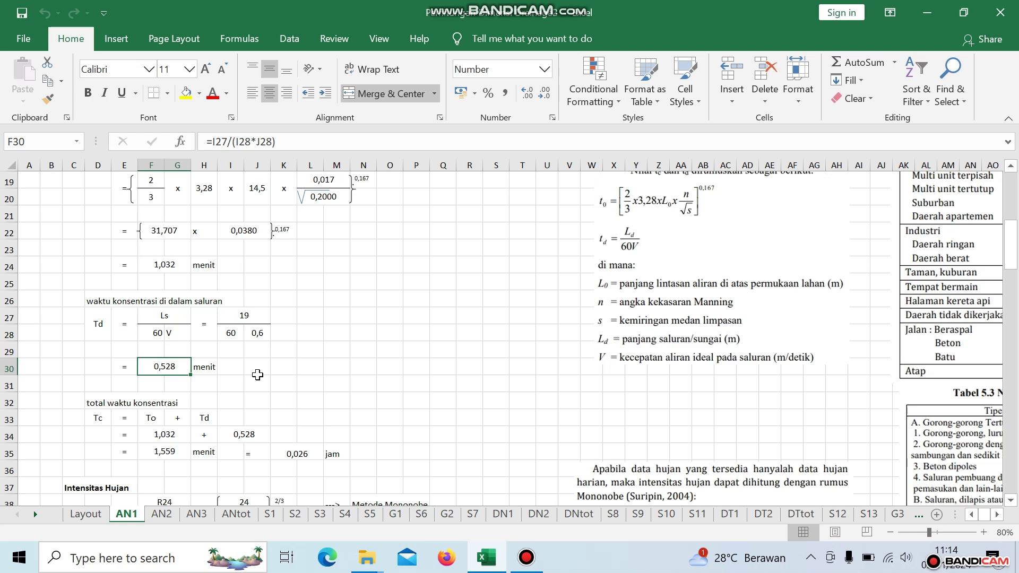
{"action": "scroll", "coordinate": [258, 374], "scroll_direction": "up", "scroll_amount": 2}
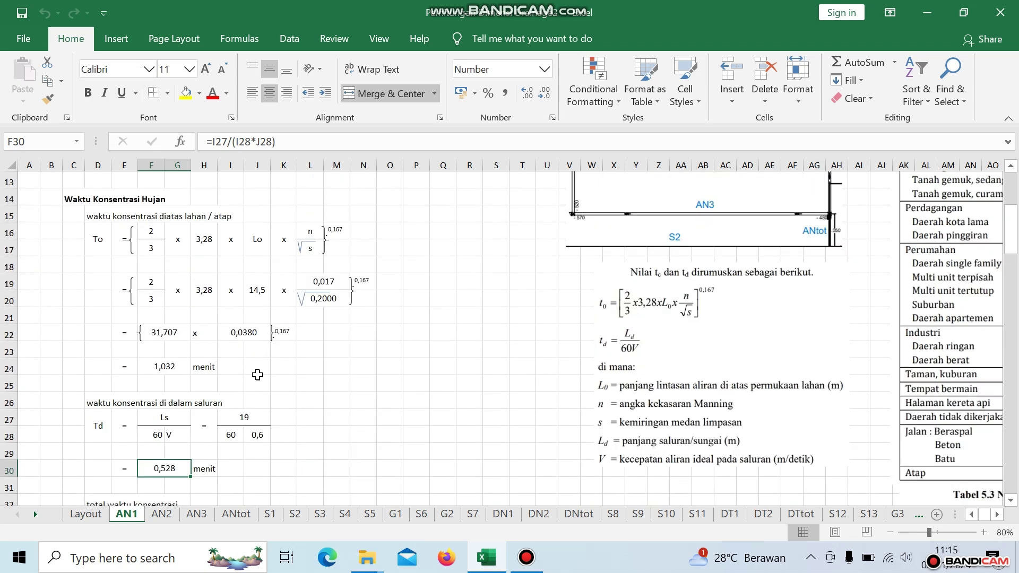
- Inspect the total concentration time Tc calculation, including the To and Td references, their sum and the conversion to hours
{"action": "scroll", "coordinate": [258, 375], "scroll_direction": "down", "scroll_amount": 3}
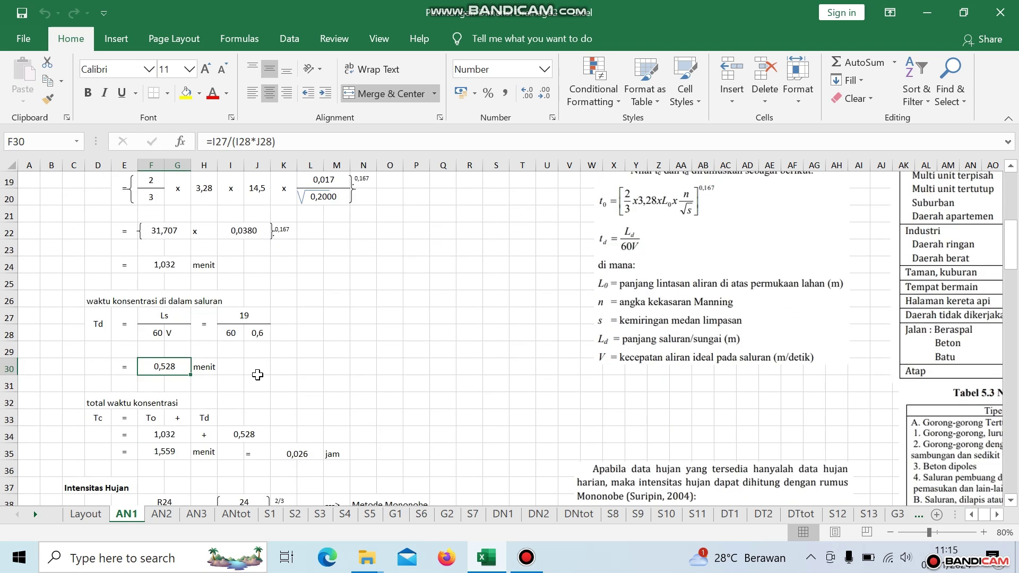
{"action": "left_click", "coordinate": [170, 383]}
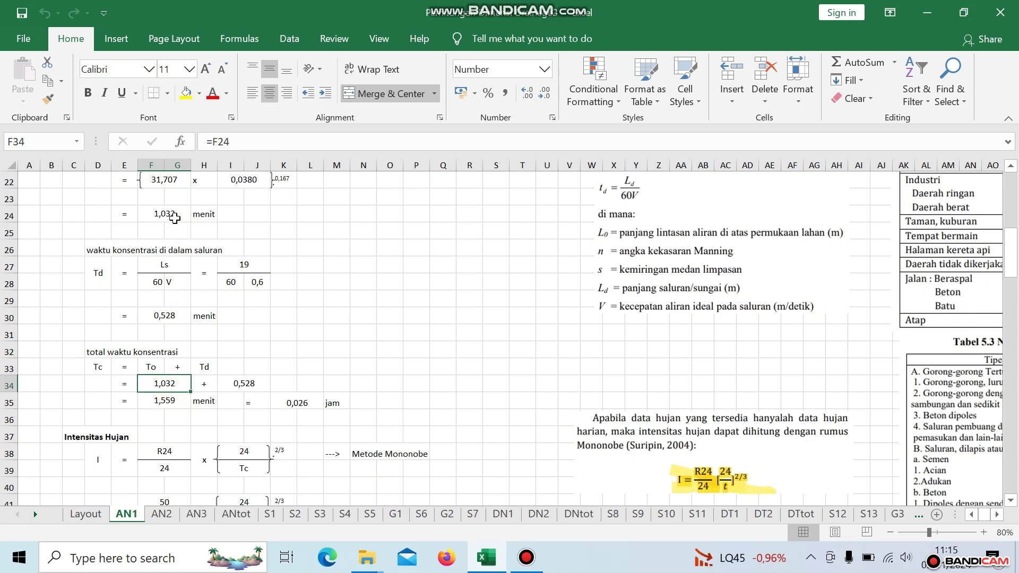
{"action": "left_click", "coordinate": [245, 385]}
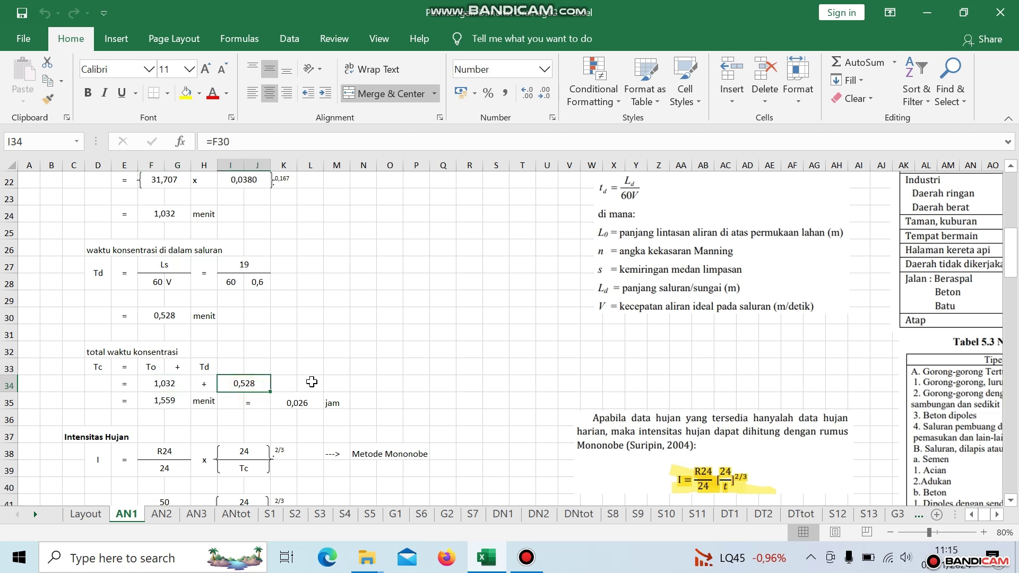
{"action": "left_click", "coordinate": [157, 404]}
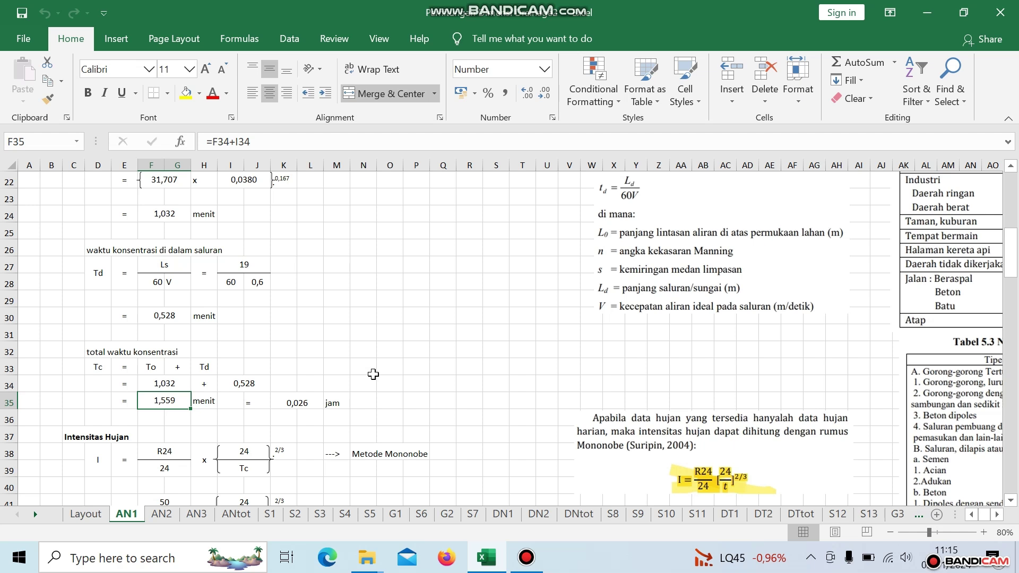
{"action": "left_click", "coordinate": [312, 398]}
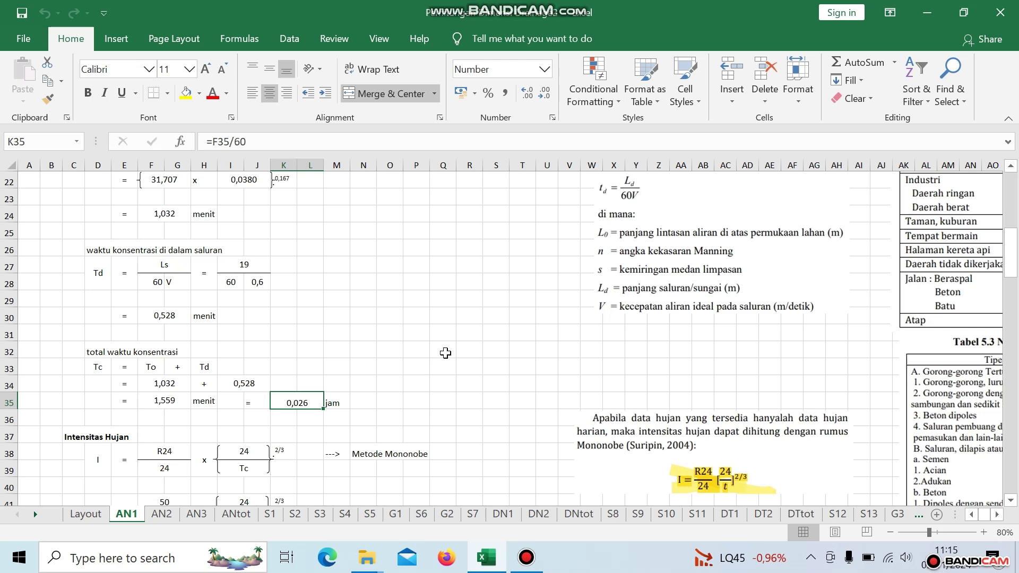
- Inspect the R24/24 term of the Mononobe rainfall intensity formula and trace its substituted R24 value back to the planning data
{"action": "scroll", "coordinate": [445, 353], "scroll_direction": "down", "scroll_amount": 3}
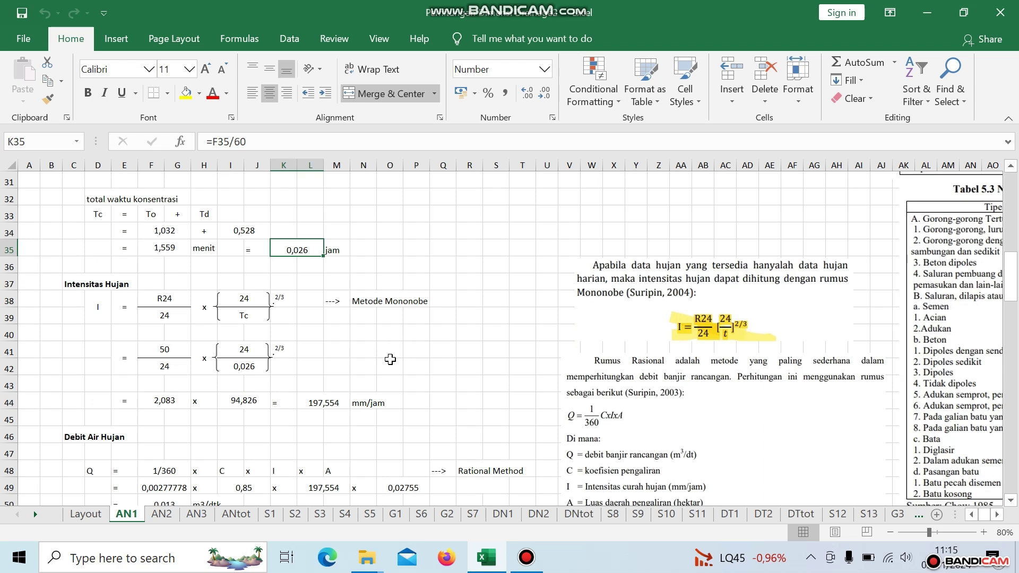
{"action": "scroll", "coordinate": [391, 353], "scroll_direction": "up", "scroll_amount": 1}
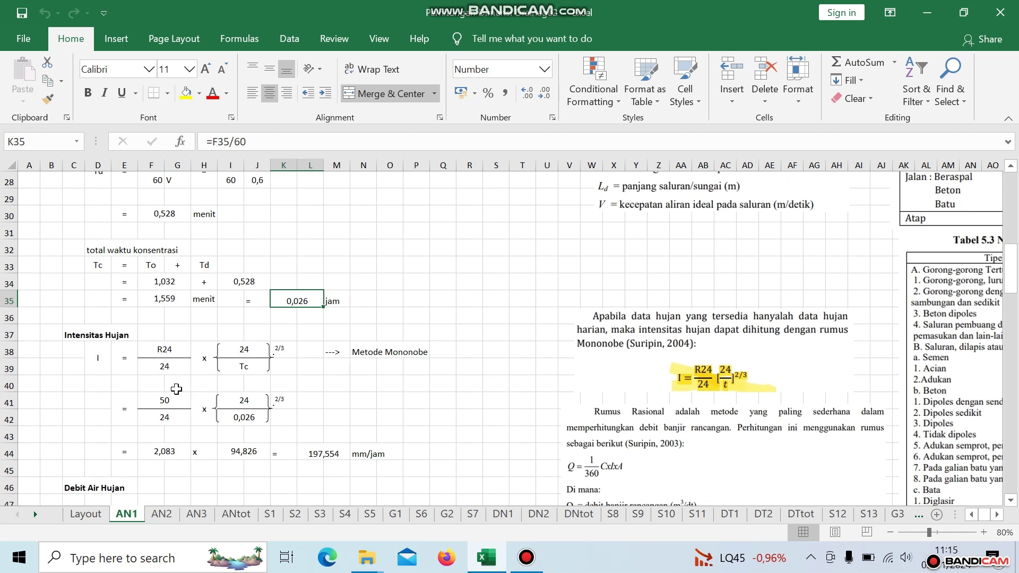
{"action": "left_click", "coordinate": [171, 351]}
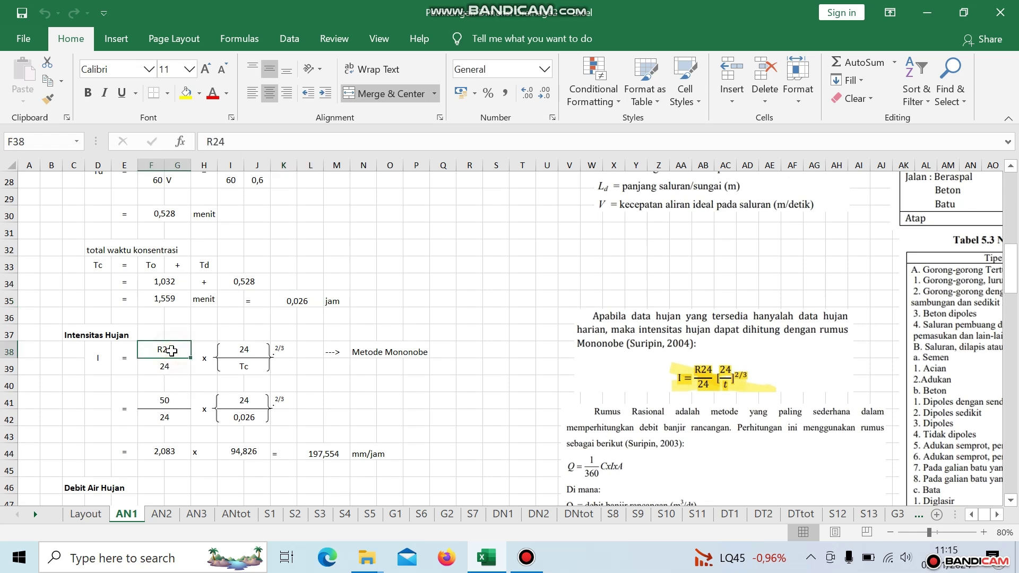
{"action": "left_click", "coordinate": [171, 370]}
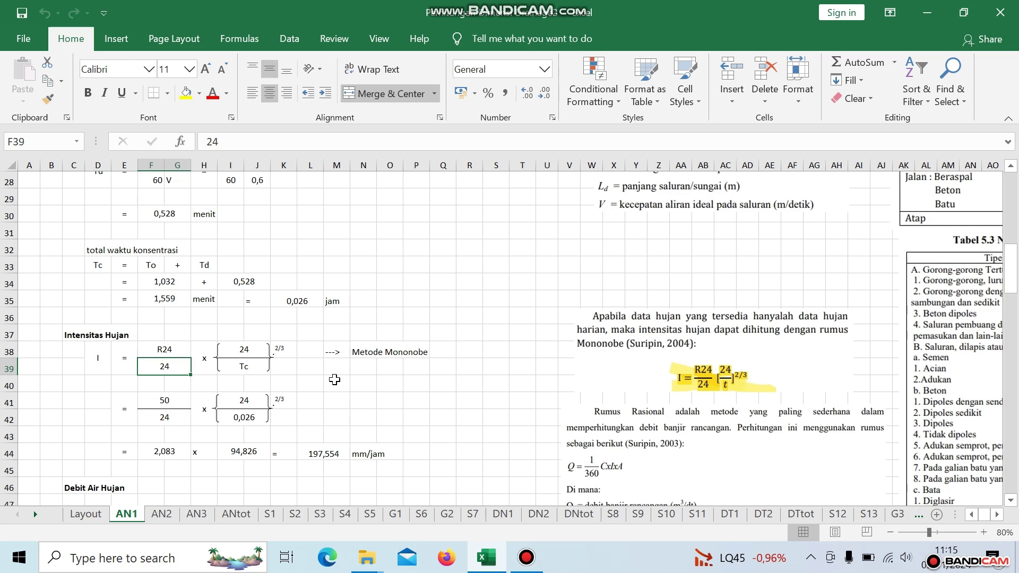
{"action": "left_click", "coordinate": [168, 403]}
{"action": "scroll", "coordinate": [257, 358], "scroll_direction": "up", "scroll_amount": 8}
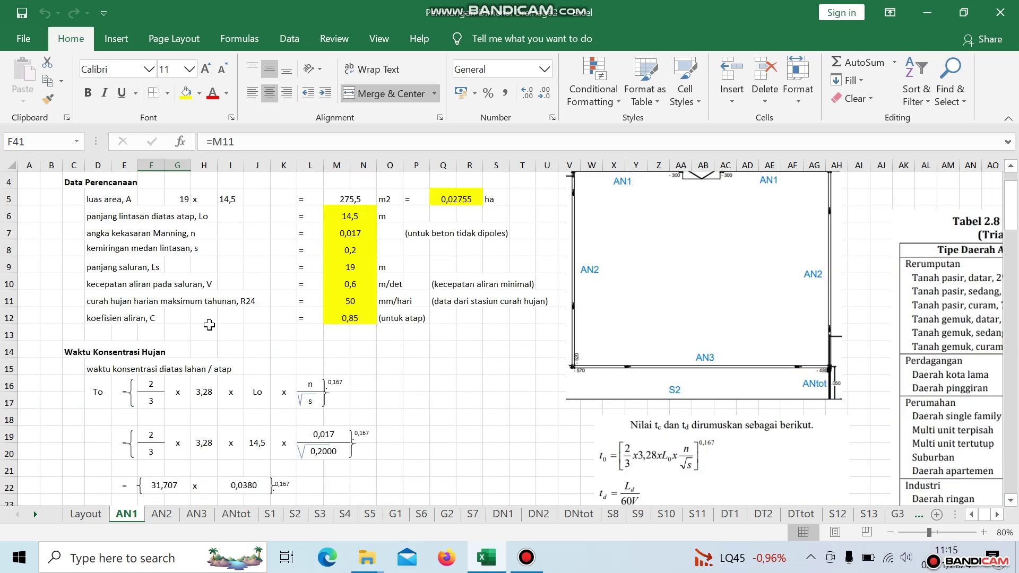
- Recheck the R24 planning value and trace the Tc value in the Mononobe formula back to the total concentration time in hours
{"action": "left_click", "coordinate": [356, 303]}
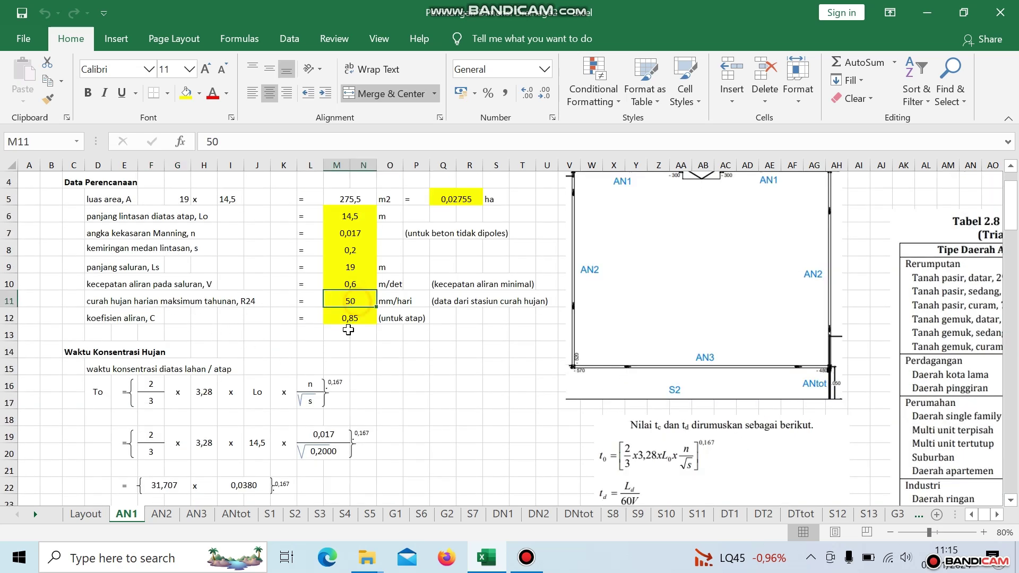
{"action": "scroll", "coordinate": [348, 318], "scroll_direction": "down", "scroll_amount": 6}
{"action": "scroll", "coordinate": [348, 332], "scroll_direction": "down", "scroll_amount": 2}
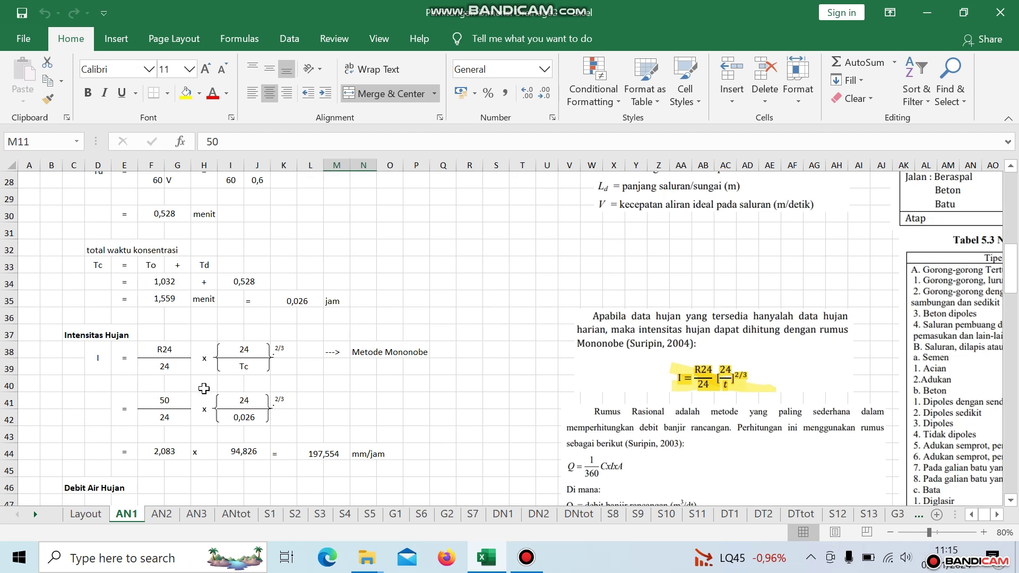
{"action": "left_click", "coordinate": [186, 395]}
{"action": "left_click", "coordinate": [243, 417]}
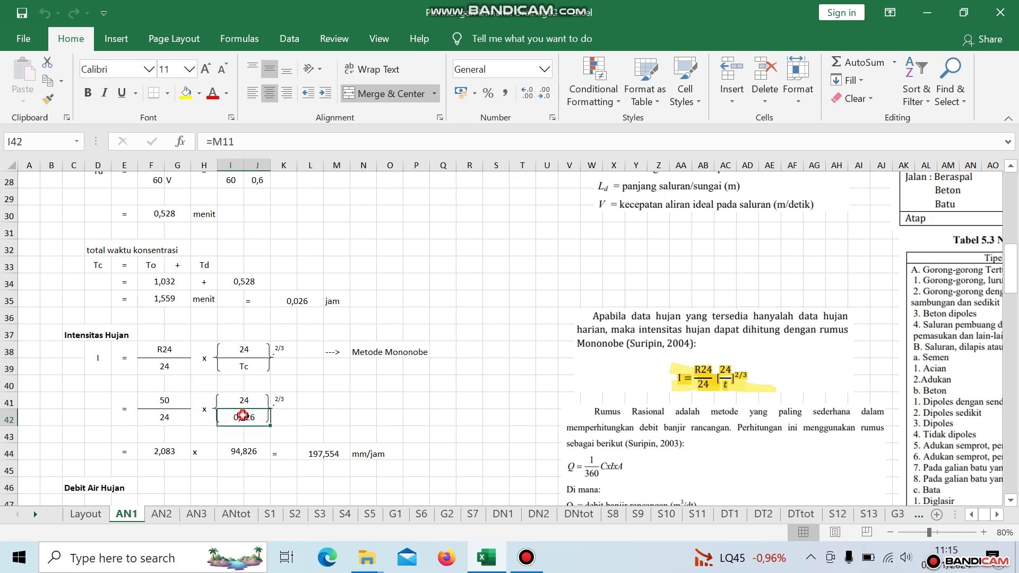
{"action": "left_click", "coordinate": [307, 300]}
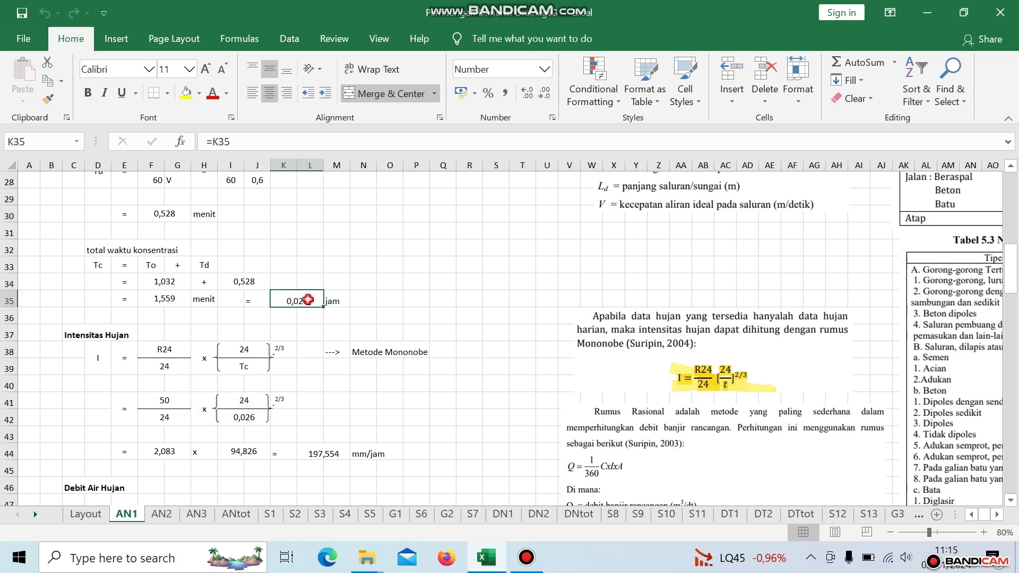
{"action": "left_click", "coordinate": [244, 420]}
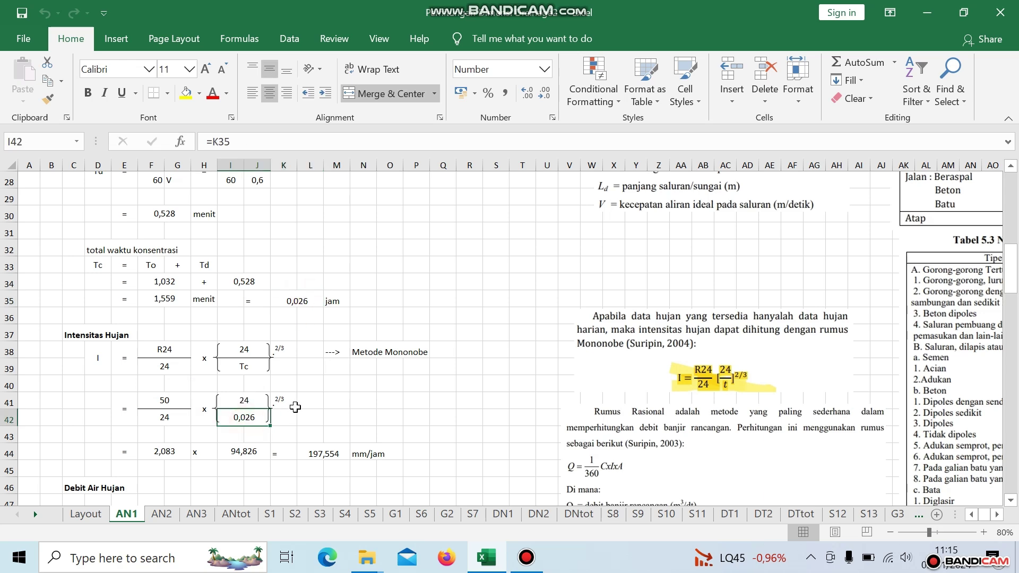
- Review the rainfall intensity result and inspect the C, I and A terms of the Rational Method discharge calculation
{"action": "scroll", "coordinate": [343, 395], "scroll_direction": "down", "scroll_amount": 2}
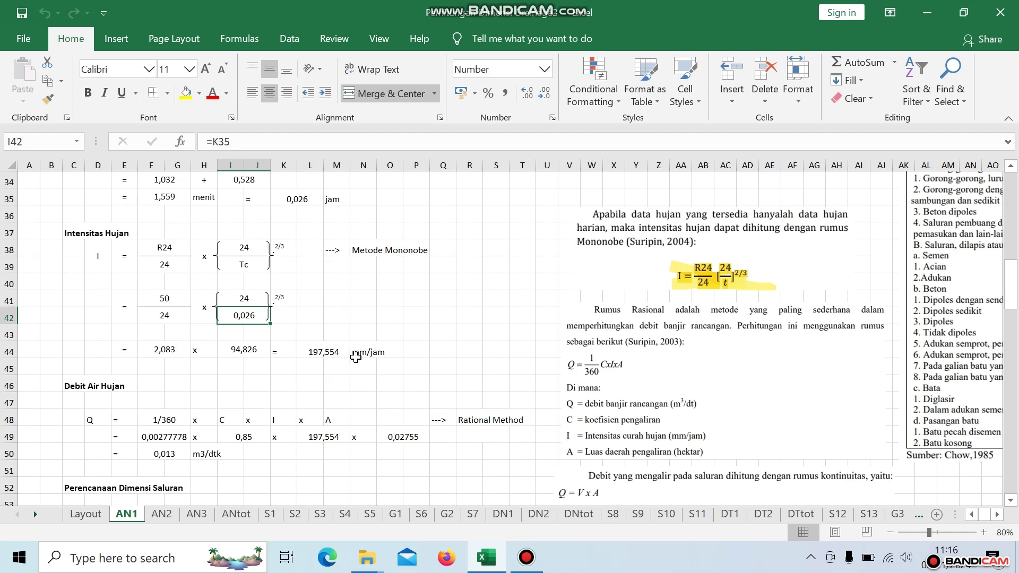
{"action": "scroll", "coordinate": [363, 371], "scroll_direction": "down", "scroll_amount": 2}
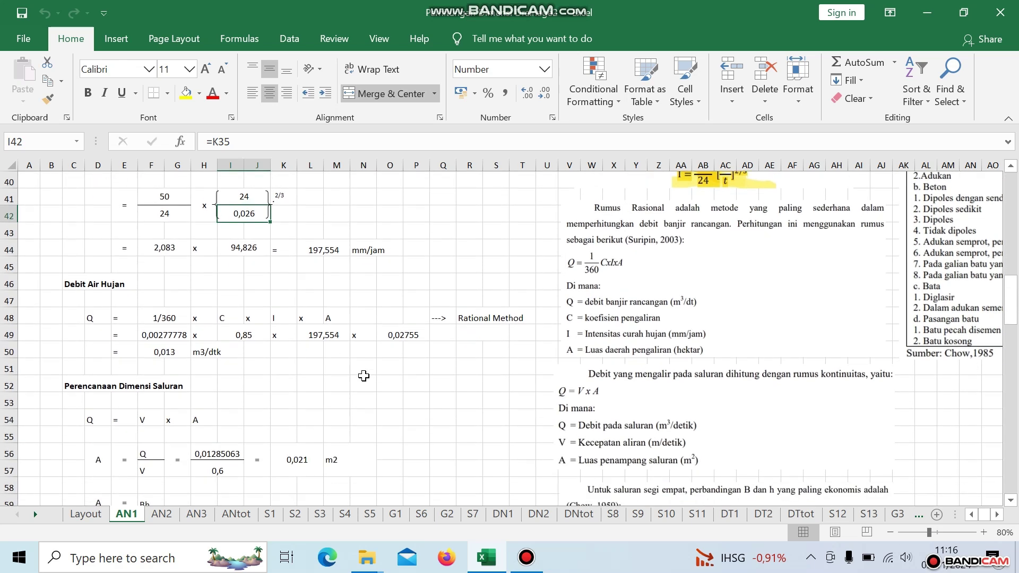
{"action": "scroll", "coordinate": [364, 375], "scroll_direction": "up", "scroll_amount": 1}
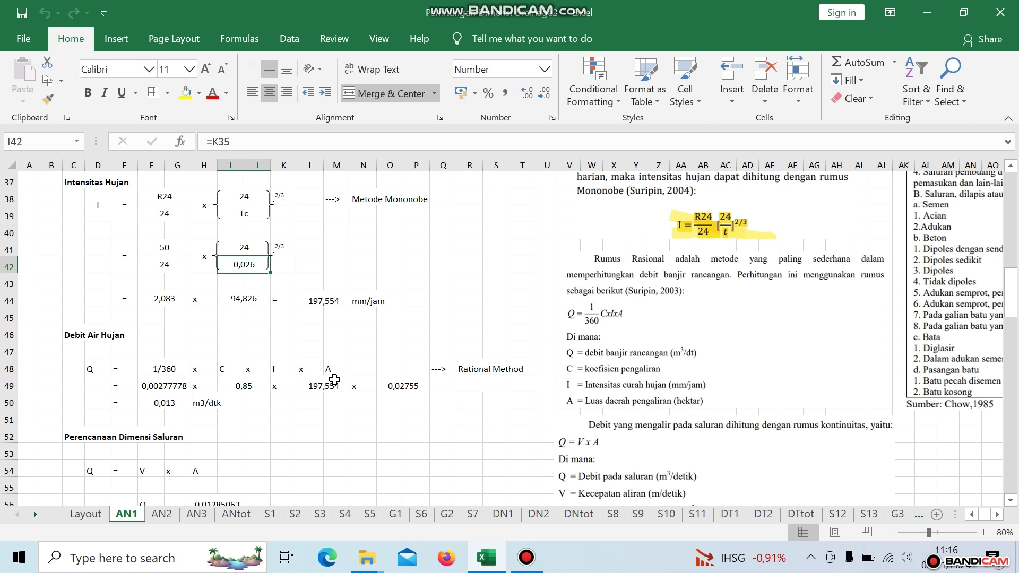
{"action": "left_click", "coordinate": [238, 386]}
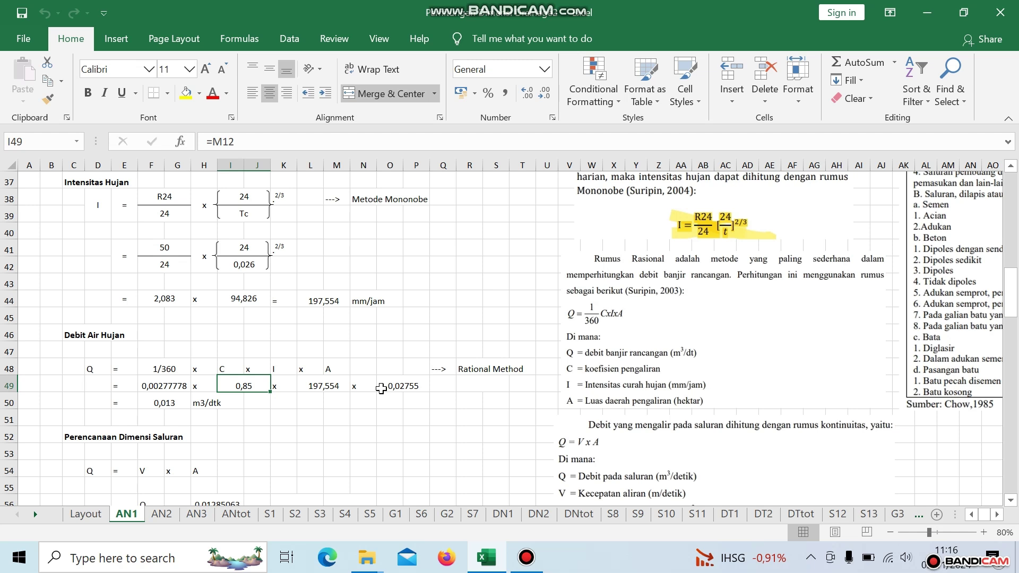
{"action": "left_click", "coordinate": [314, 387]}
{"action": "left_click", "coordinate": [330, 368]}
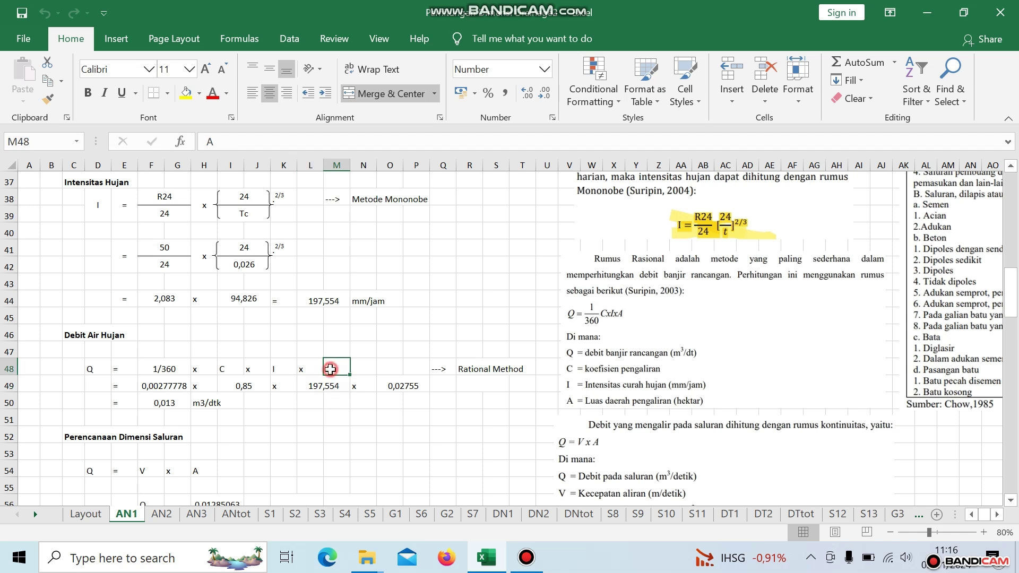
{"action": "left_click", "coordinate": [379, 385]}
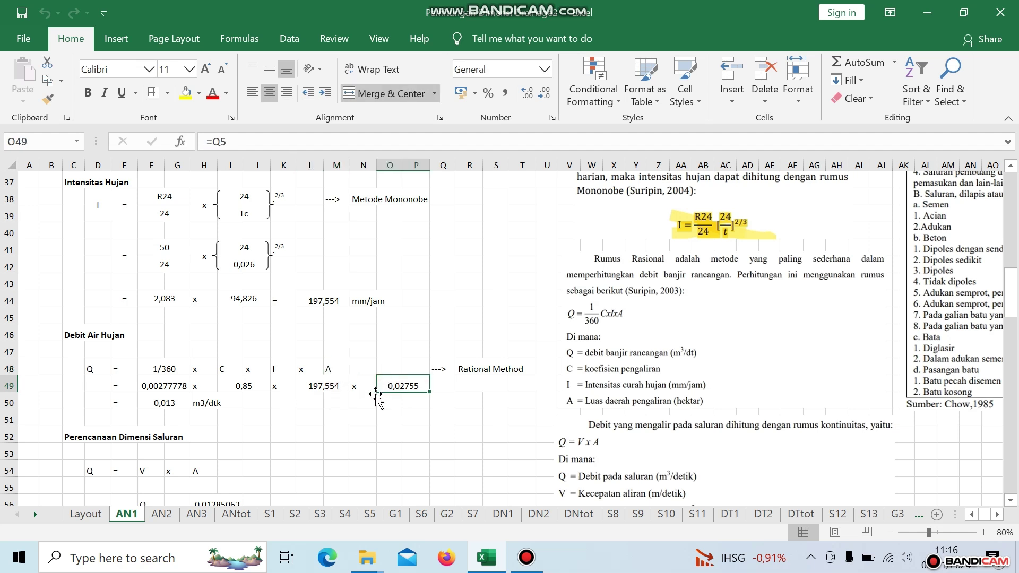
- Trace the runoff coefficient C in the discharge calculation back to the roof coefficient in the planning data
{"action": "left_click", "coordinate": [240, 388]}
{"action": "scroll", "coordinate": [304, 363], "scroll_direction": "up", "scroll_amount": 7}
{"action": "scroll", "coordinate": [304, 363], "scroll_direction": "up", "scroll_amount": 4}
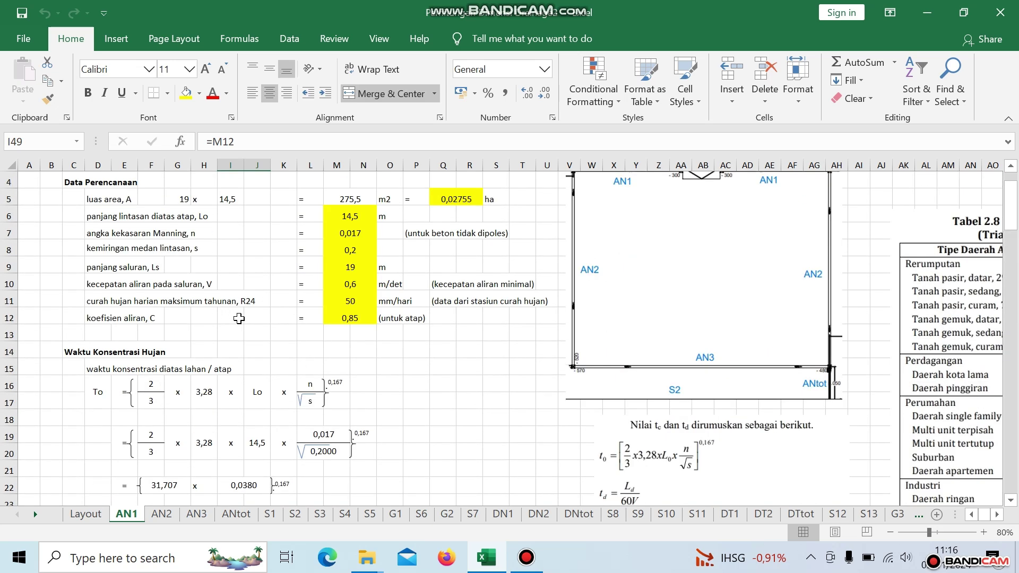
{"action": "left_click", "coordinate": [346, 319]}
{"action": "scroll", "coordinate": [371, 345], "scroll_direction": "down", "scroll_amount": 4}
{"action": "scroll", "coordinate": [375, 347], "scroll_direction": "down", "scroll_amount": 4}
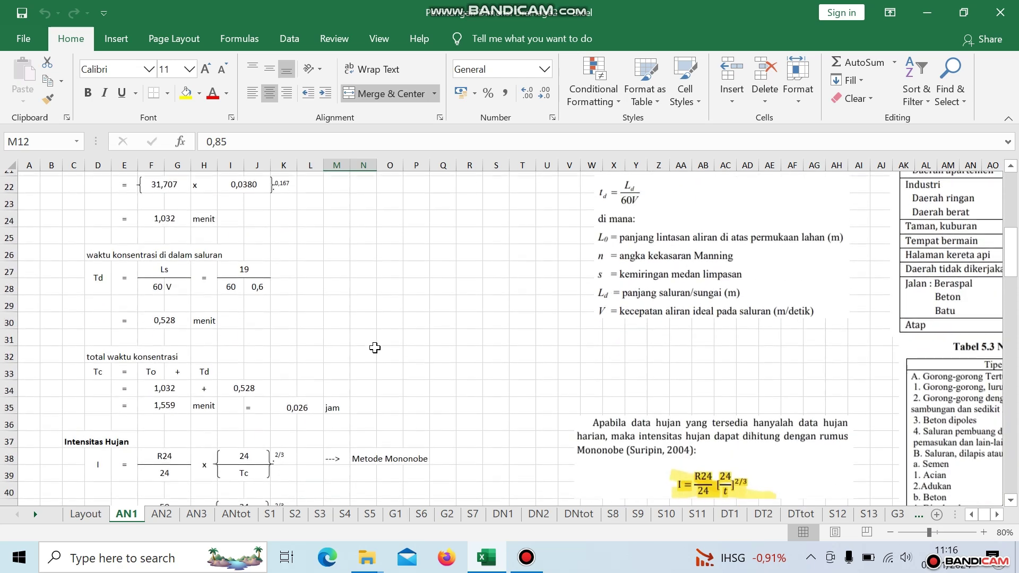
{"action": "scroll", "coordinate": [375, 348], "scroll_direction": "up", "scroll_amount": 2}
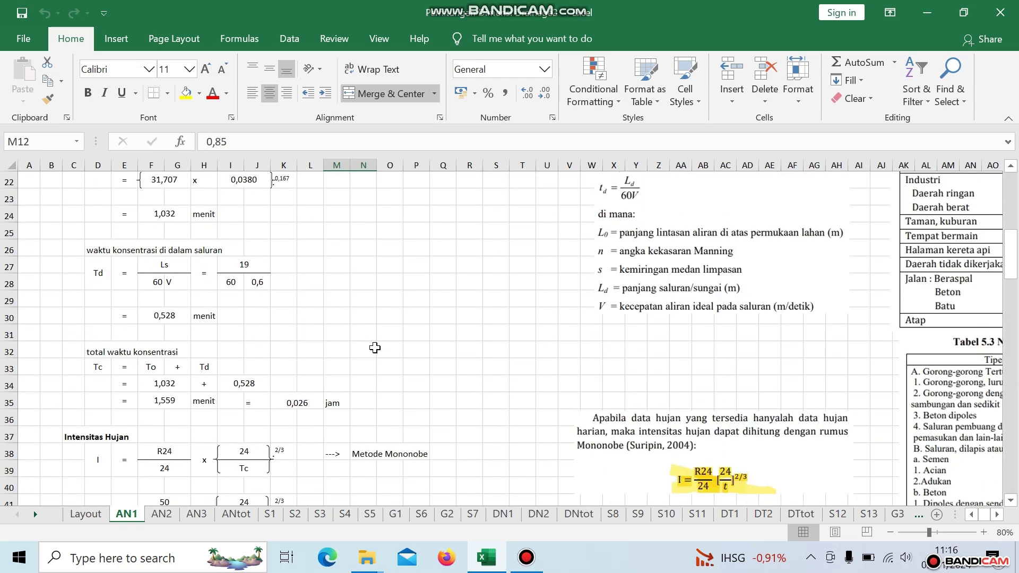
{"action": "scroll", "coordinate": [375, 347], "scroll_direction": "down", "scroll_amount": 4}
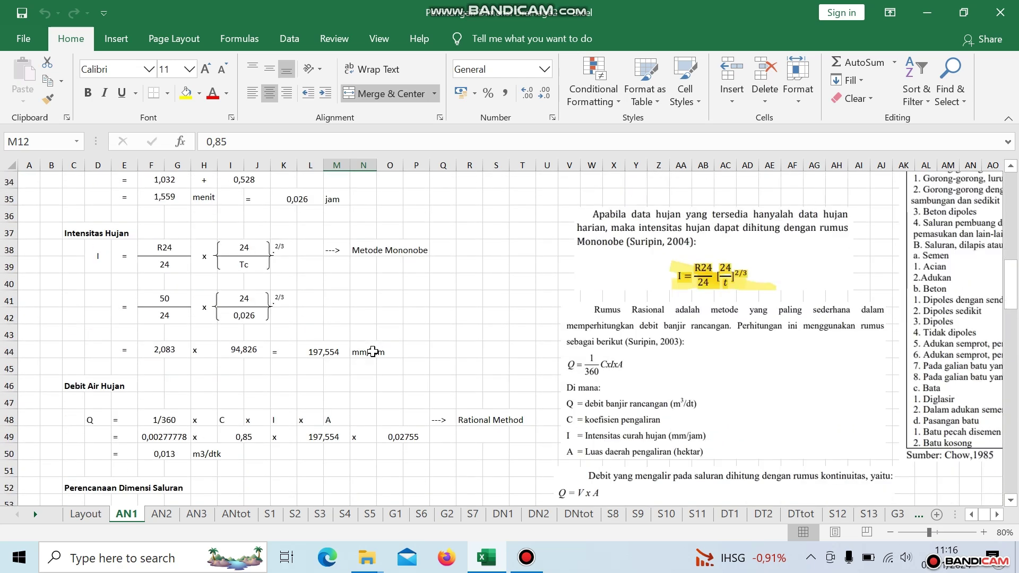
- Check the intensity reference in the discharge calculation and trace its area term back to the hectare area in the planning data
{"action": "left_click", "coordinate": [325, 437]}
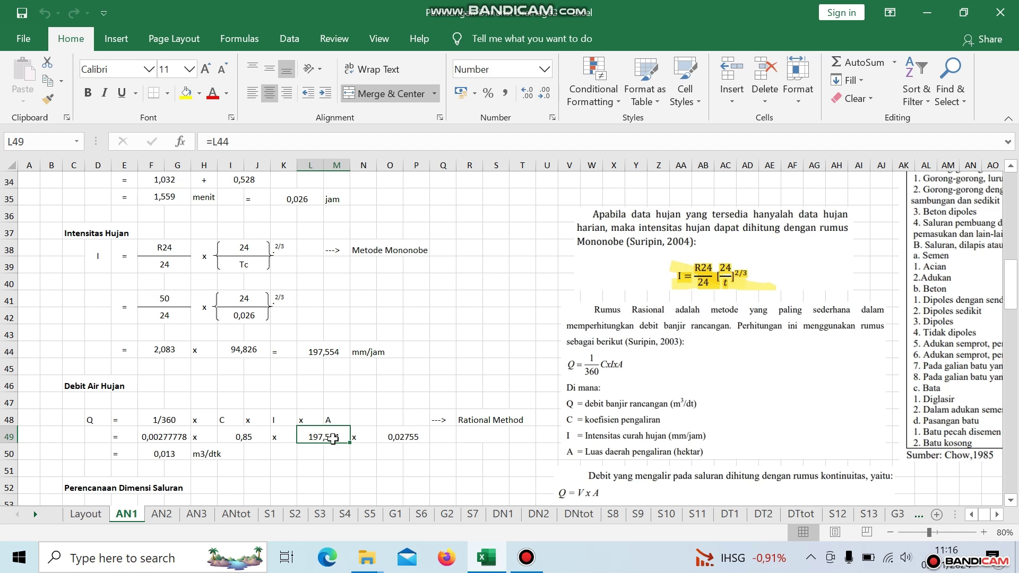
{"action": "left_click", "coordinate": [402, 436]}
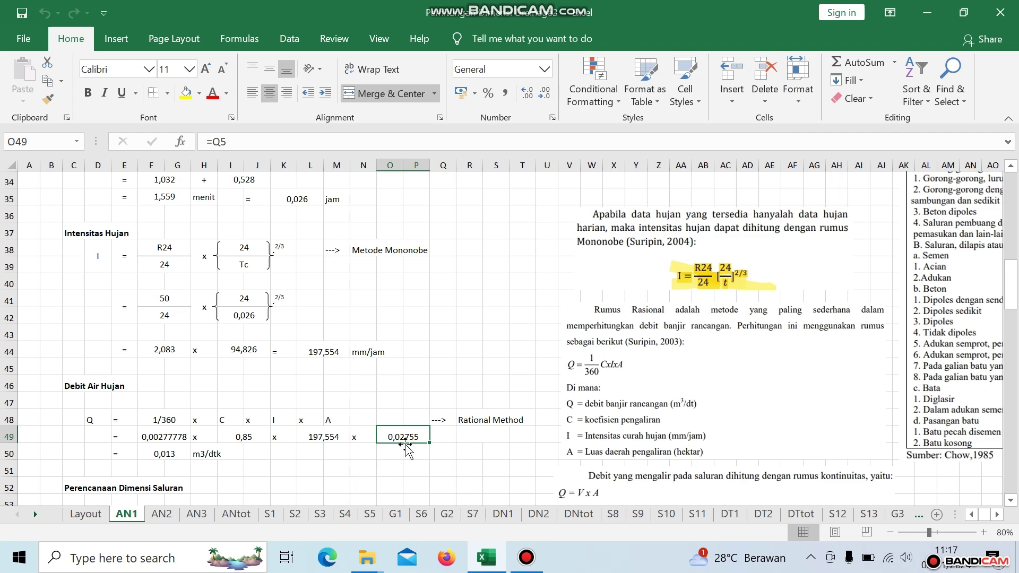
{"action": "scroll", "coordinate": [403, 446], "scroll_direction": "up", "scroll_amount": 10}
{"action": "scroll", "coordinate": [406, 446], "scroll_direction": "up", "scroll_amount": 1}
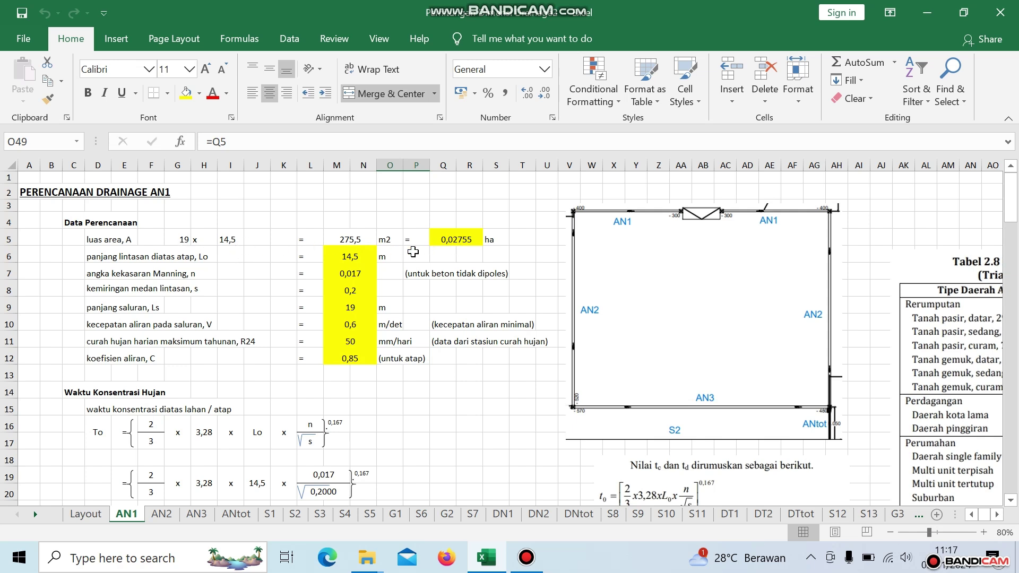
{"action": "left_click", "coordinate": [453, 243]}
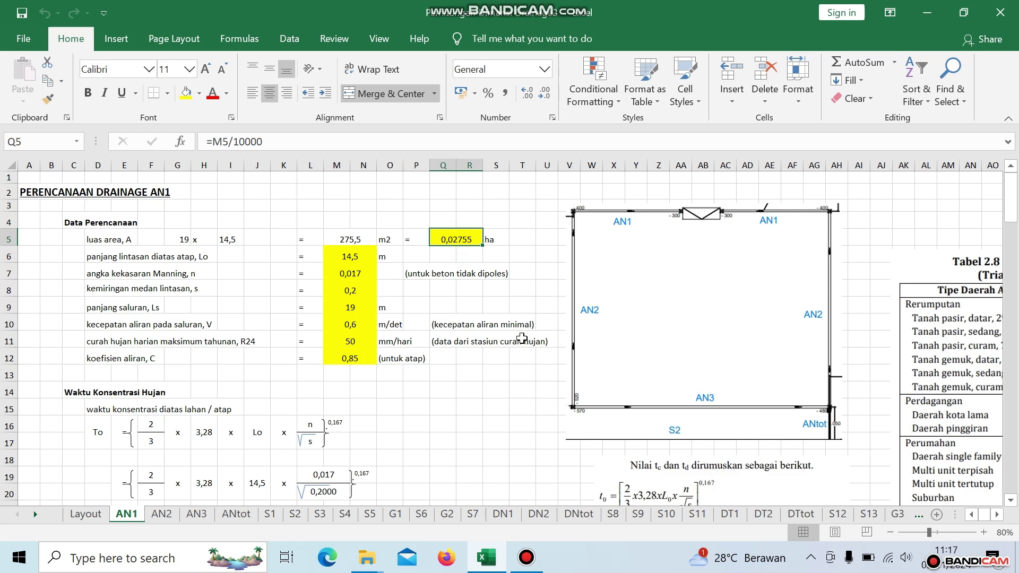
{"action": "scroll", "coordinate": [522, 339], "scroll_direction": "down", "scroll_amount": 9}
{"action": "scroll", "coordinate": [522, 339], "scroll_direction": "down", "scroll_amount": 2}
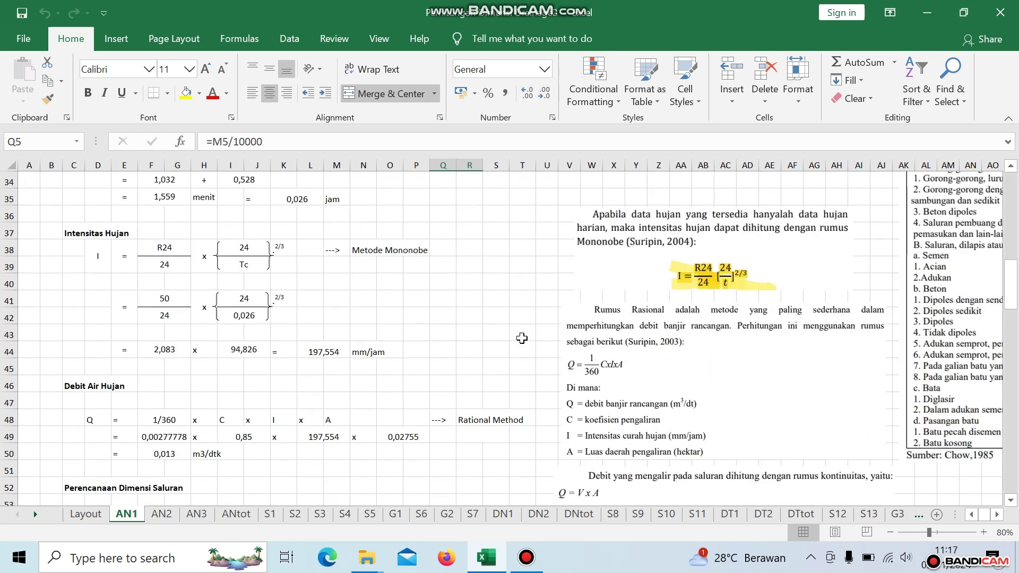
- Examine the rainfall discharge result and the V and A terms of the continuity formula in the channel dimension section
{"action": "scroll", "coordinate": [447, 405], "scroll_direction": "down", "scroll_amount": 2}
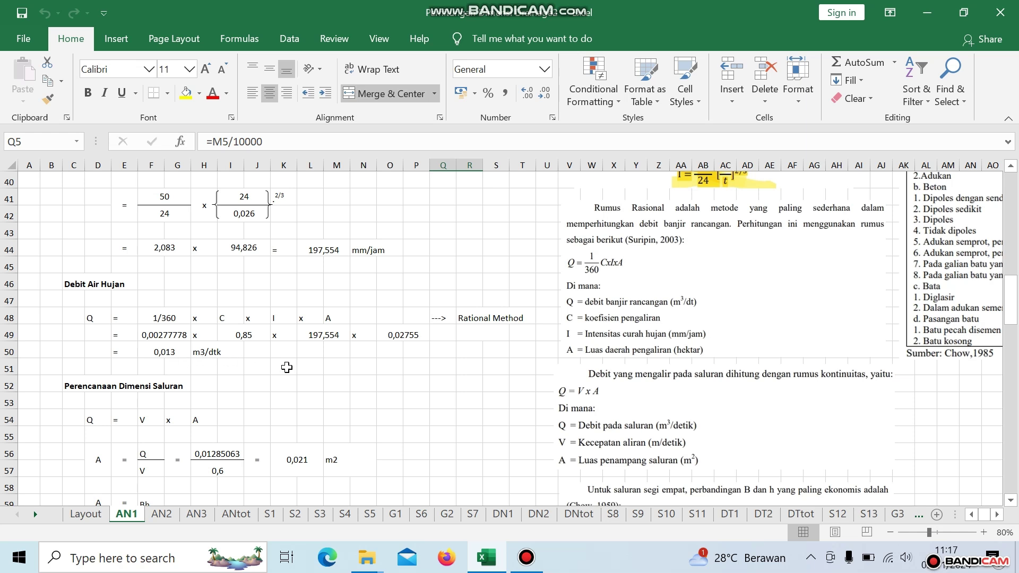
{"action": "scroll", "coordinate": [287, 367], "scroll_direction": "down", "scroll_amount": 1}
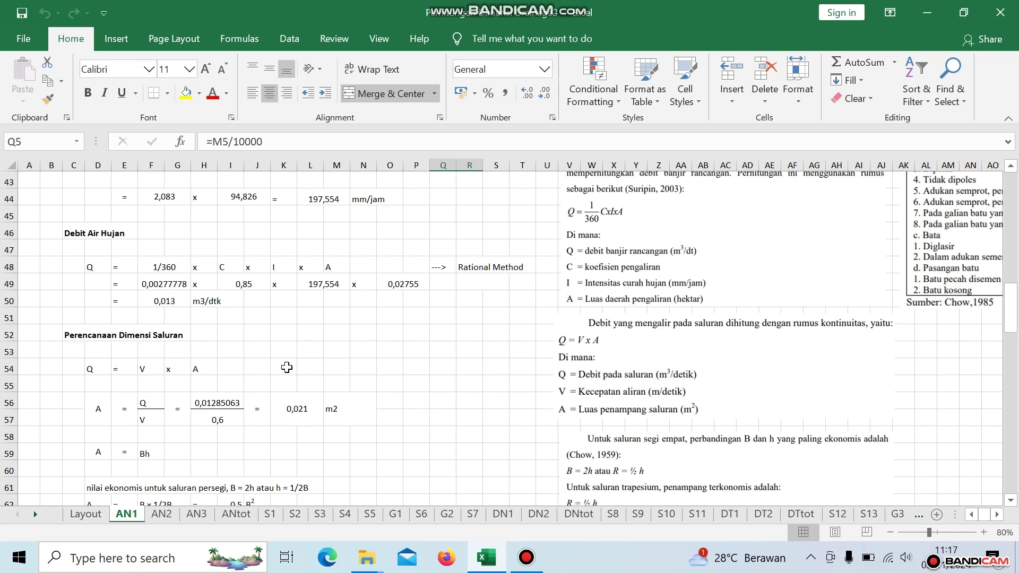
{"action": "left_click", "coordinate": [152, 370]}
{"action": "left_click", "coordinate": [196, 370]}
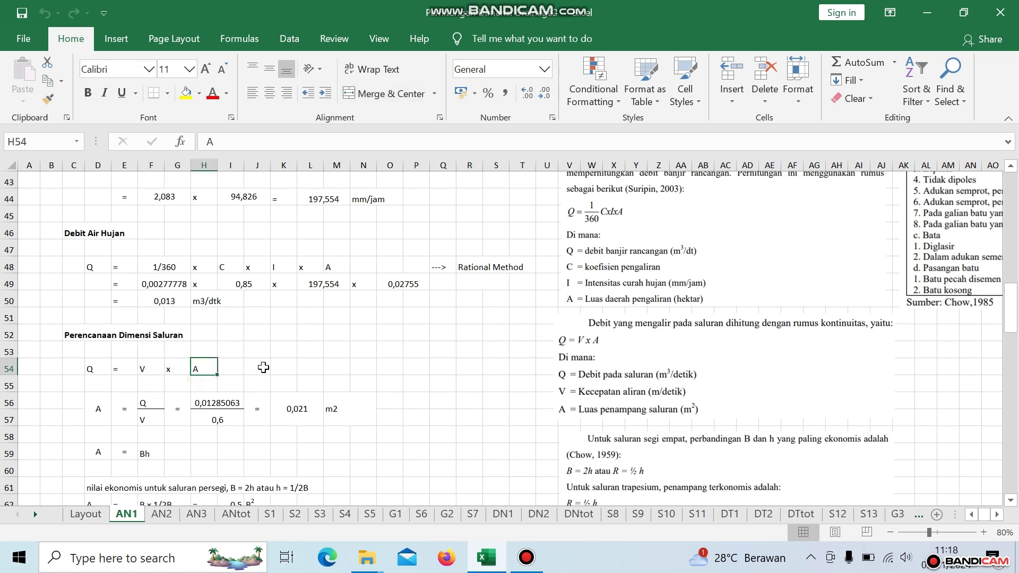
{"action": "scroll", "coordinate": [263, 367], "scroll_direction": "down", "scroll_amount": 2}
{"action": "scroll", "coordinate": [263, 367], "scroll_direction": "up", "scroll_amount": 1}
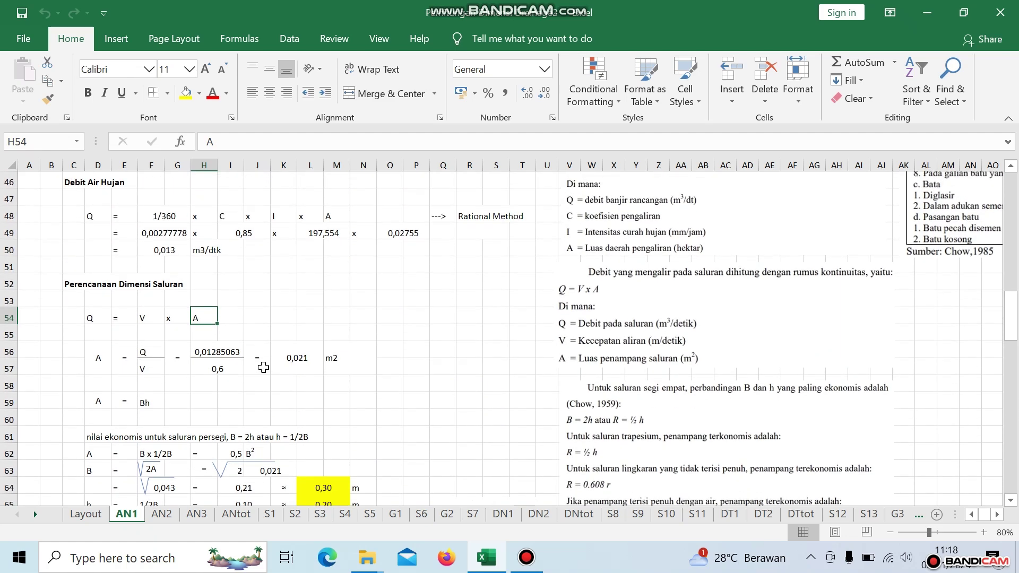
- Format the Q value substituted in the channel cross-section area fraction to six decimal places
{"action": "left_click", "coordinate": [219, 353]}
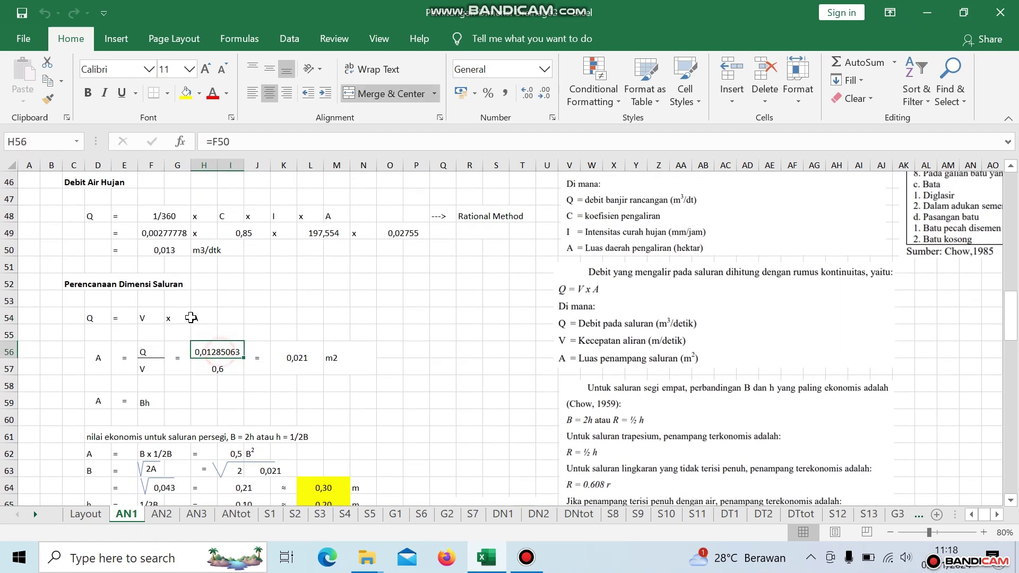
{"action": "left_click", "coordinate": [169, 253]}
{"action": "left_click", "coordinate": [218, 353]}
{"action": "left_click", "coordinate": [545, 101]}
{"action": "left_click", "coordinate": [545, 101]}
{"action": "left_click", "coordinate": [545, 100]}
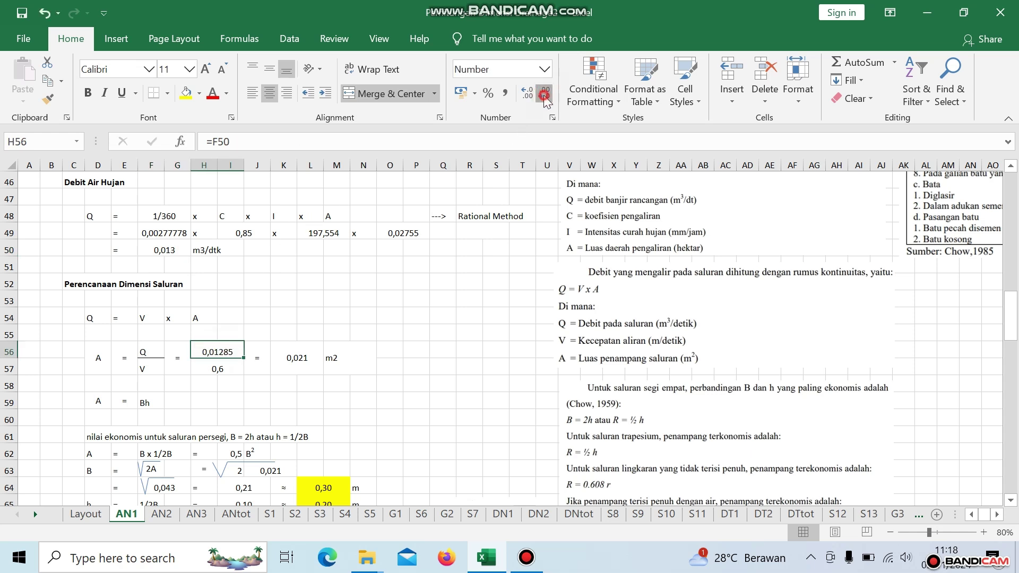
{"action": "left_click", "coordinate": [544, 101]}
{"action": "left_click", "coordinate": [528, 93]}
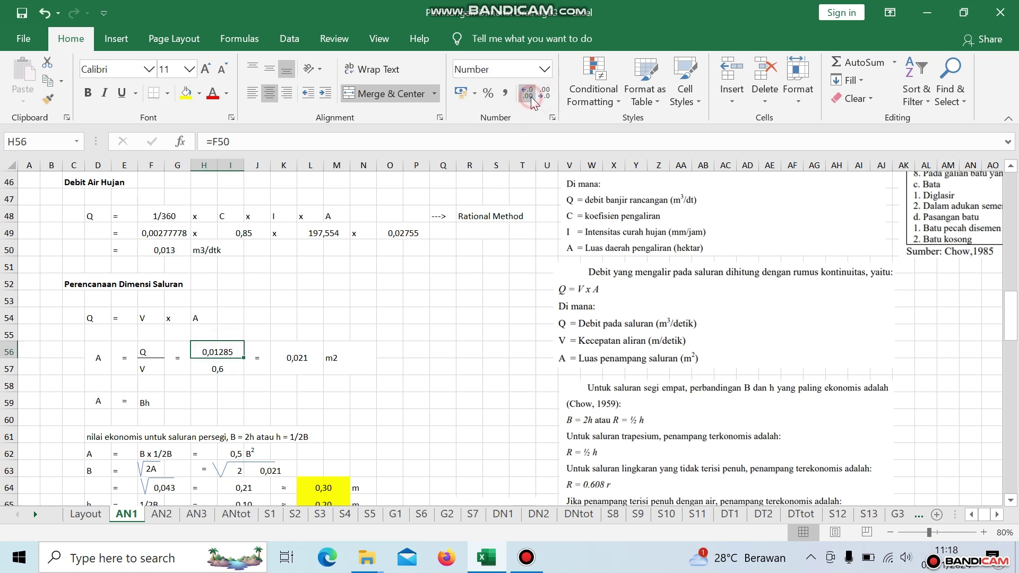
{"action": "left_click", "coordinate": [527, 93]}
{"action": "left_click", "coordinate": [433, 346]}
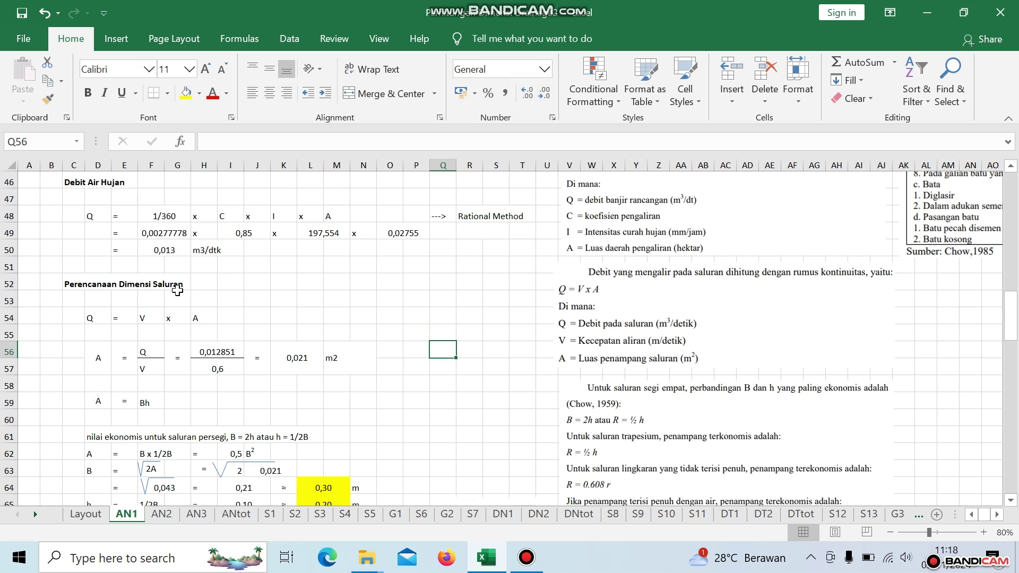
- Format the rainfall discharge result and the Q value in the channel area fraction to four decimal places
{"action": "left_click", "coordinate": [171, 251]}
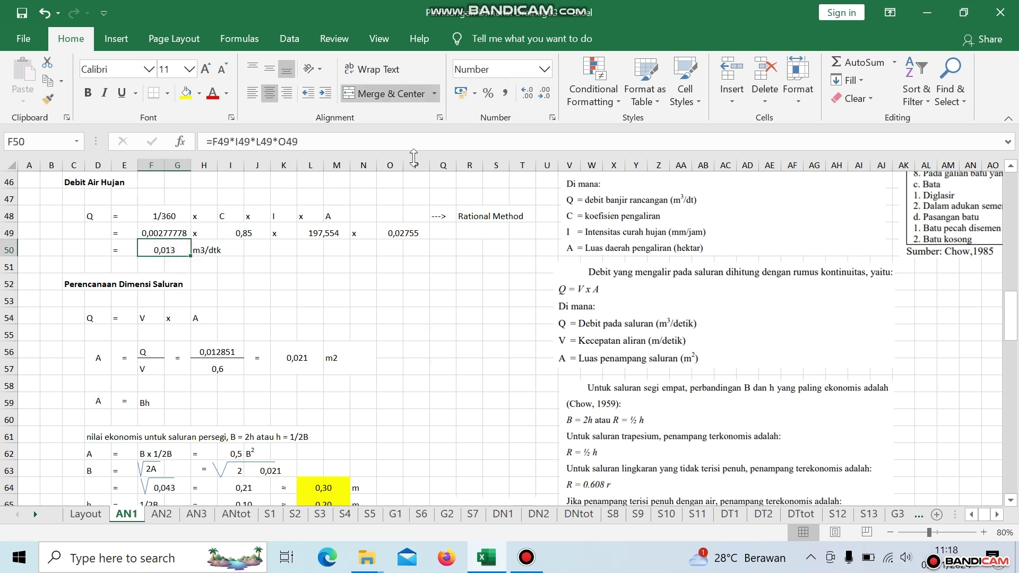
{"action": "left_click", "coordinate": [547, 96]}
{"action": "left_click", "coordinate": [531, 96]}
{"action": "left_click", "coordinate": [531, 96]}
{"action": "left_click", "coordinate": [226, 355]}
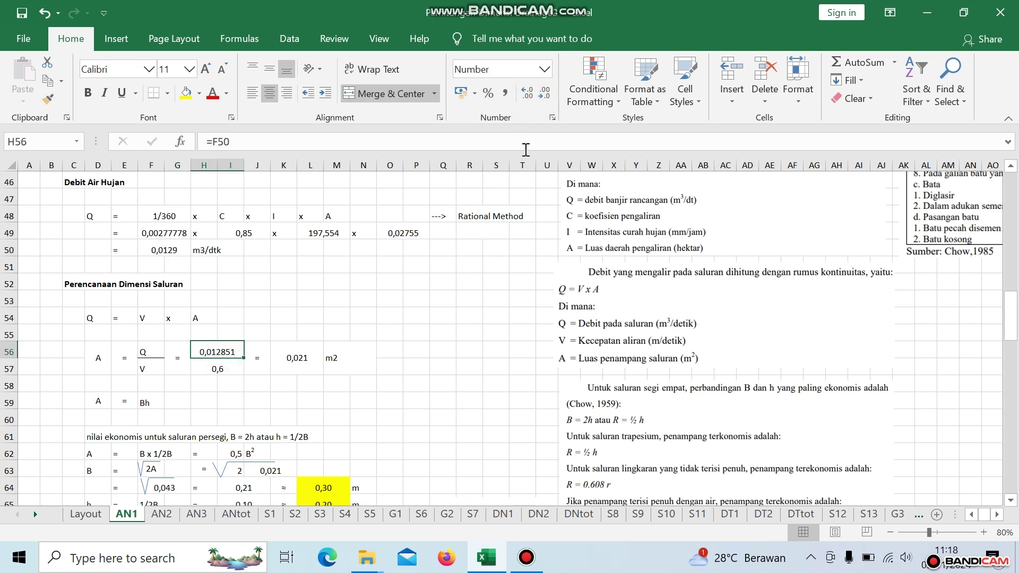
{"action": "left_click", "coordinate": [547, 96]}
{"action": "left_click", "coordinate": [546, 97]}
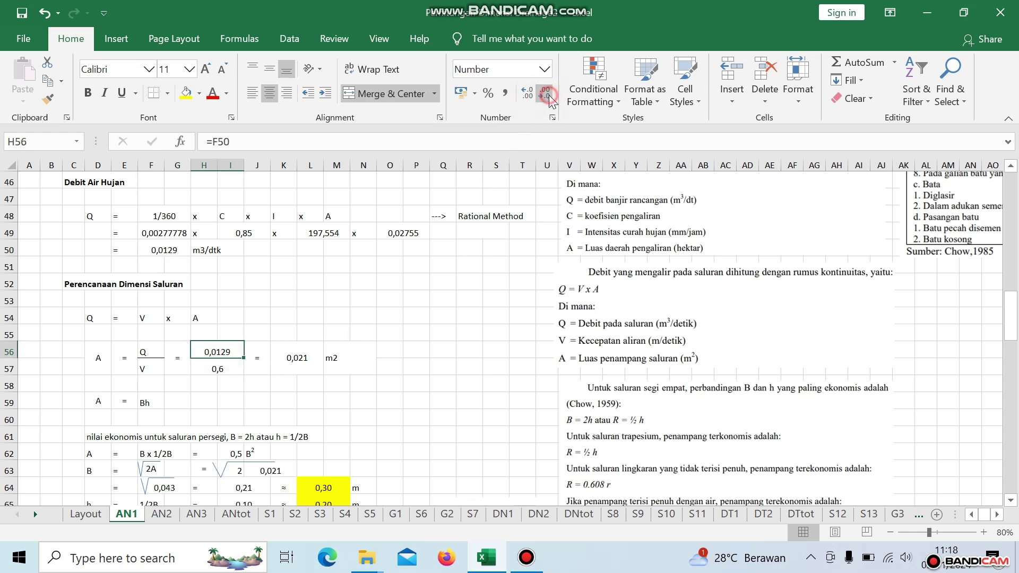
{"action": "left_click", "coordinate": [449, 343]}
- Inspect the Q and V references in the channel area fraction and the formula behind the resulting area A
{"action": "left_click", "coordinate": [216, 352]}
{"action": "left_click", "coordinate": [224, 370]}
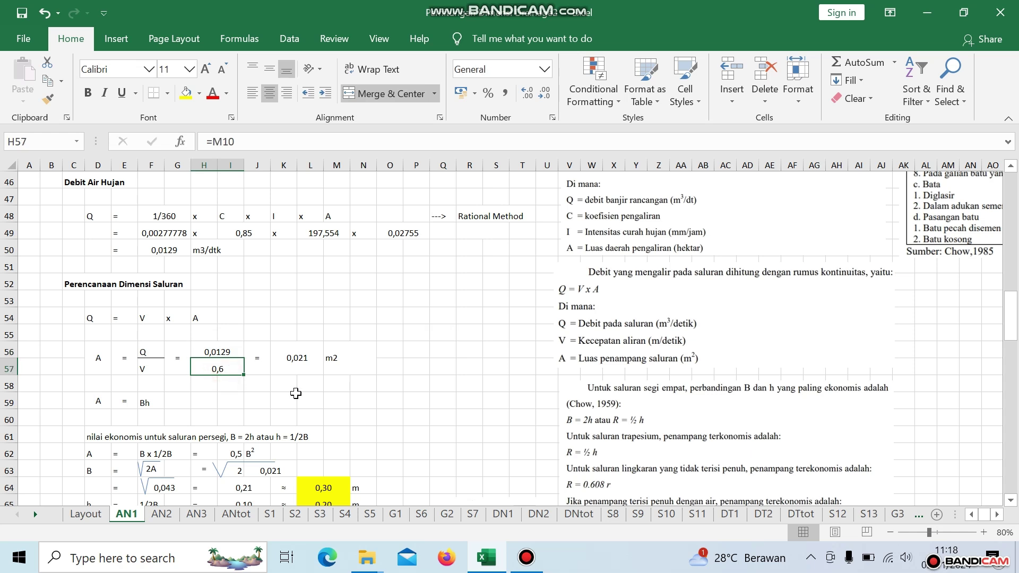
{"action": "left_click", "coordinate": [302, 367]}
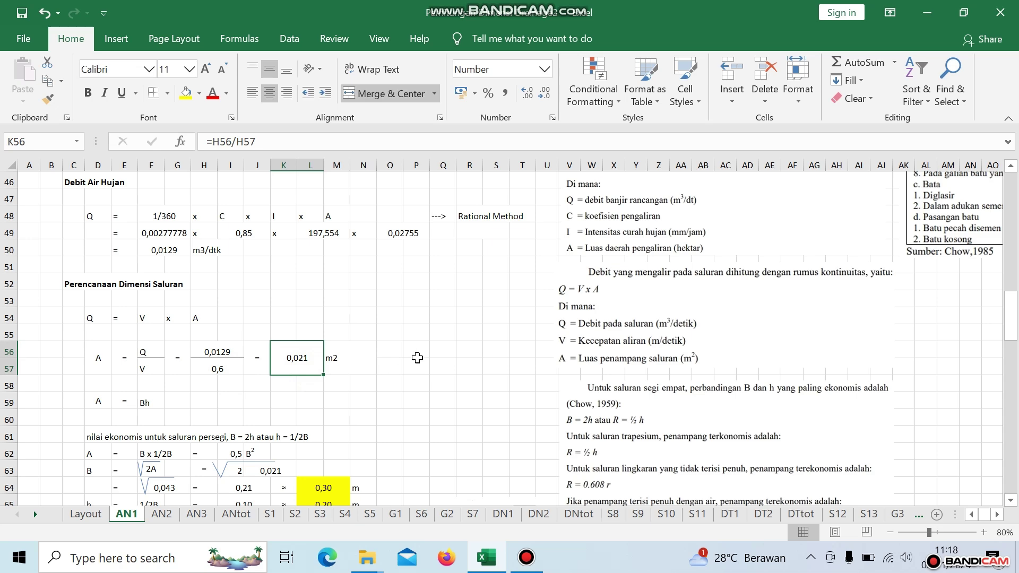
- Examine the economical rectangular section calculation for channel width B, including its square root term and the rounded width
{"action": "scroll", "coordinate": [417, 357], "scroll_direction": "down", "scroll_amount": 2}
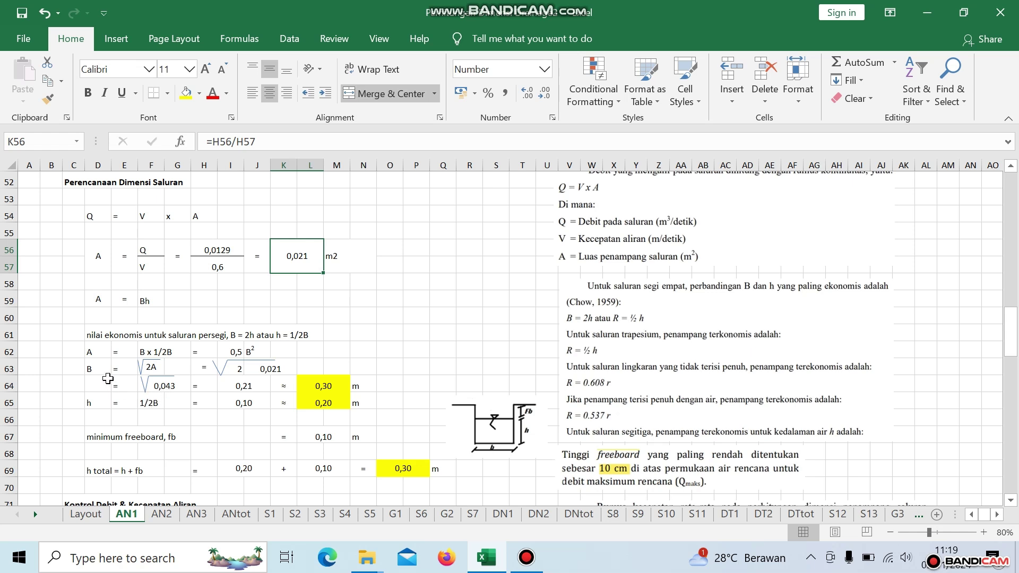
{"action": "left_click_drag", "start_coordinate": [143, 378], "coordinate": [151, 378]}
{"action": "left_click", "coordinate": [318, 386]}
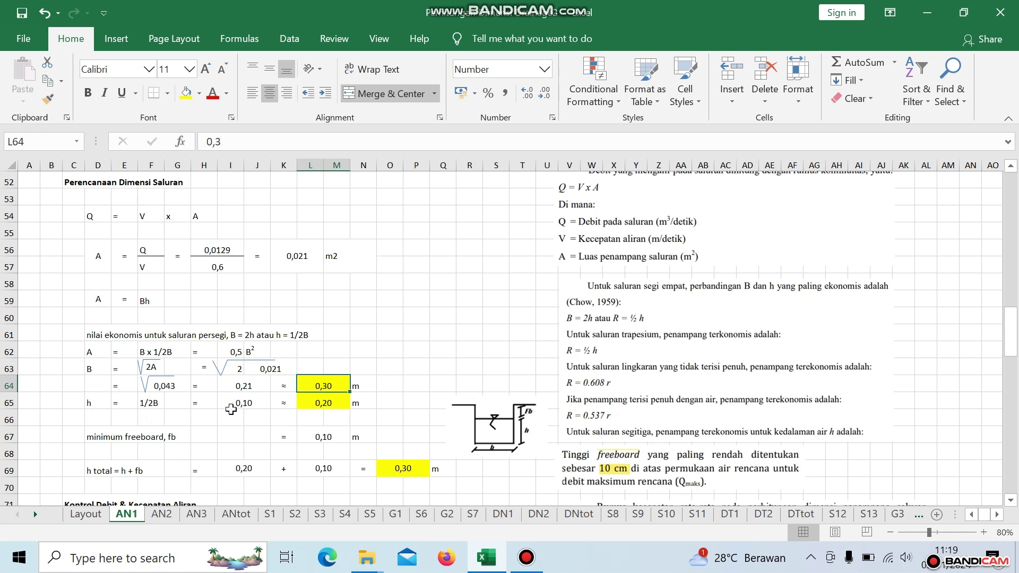
- Examine the water depth calculation h = 1/2B and its rounded value alongside the calculated and rounded channel width B
{"action": "left_click", "coordinate": [249, 403]}
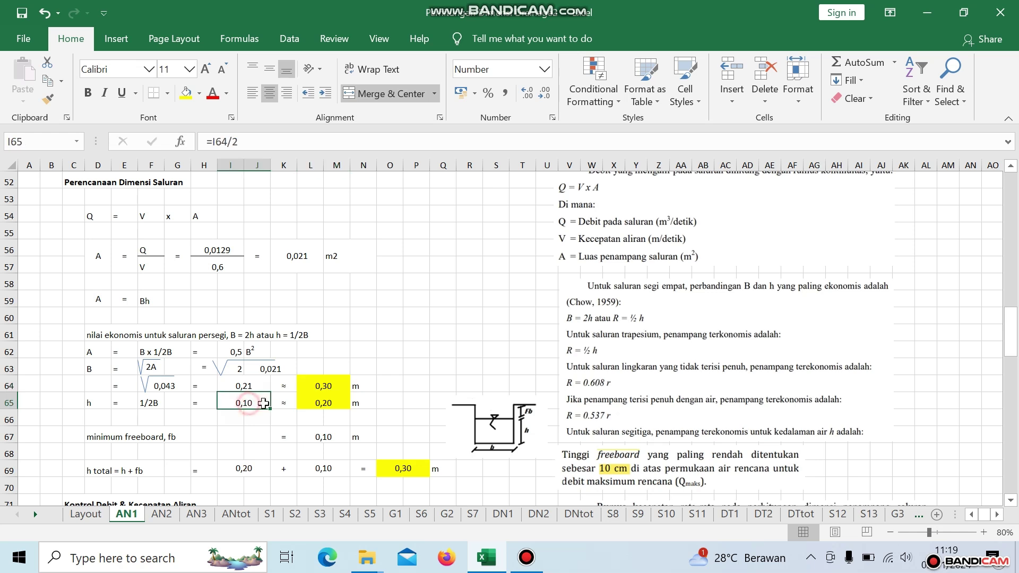
{"action": "left_click", "coordinate": [320, 404]}
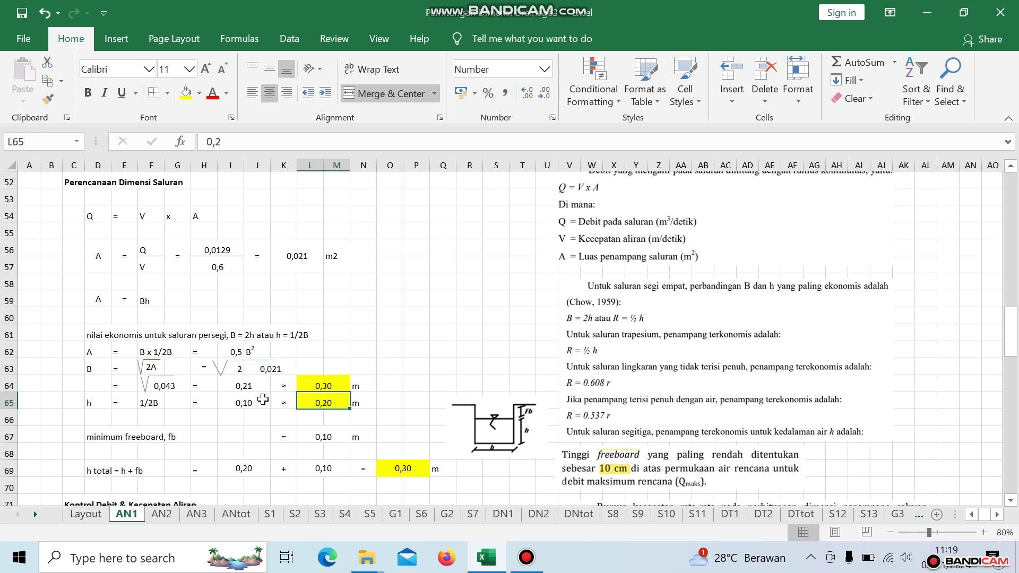
{"action": "left_click", "coordinate": [248, 387]}
{"action": "left_click", "coordinate": [329, 387]}
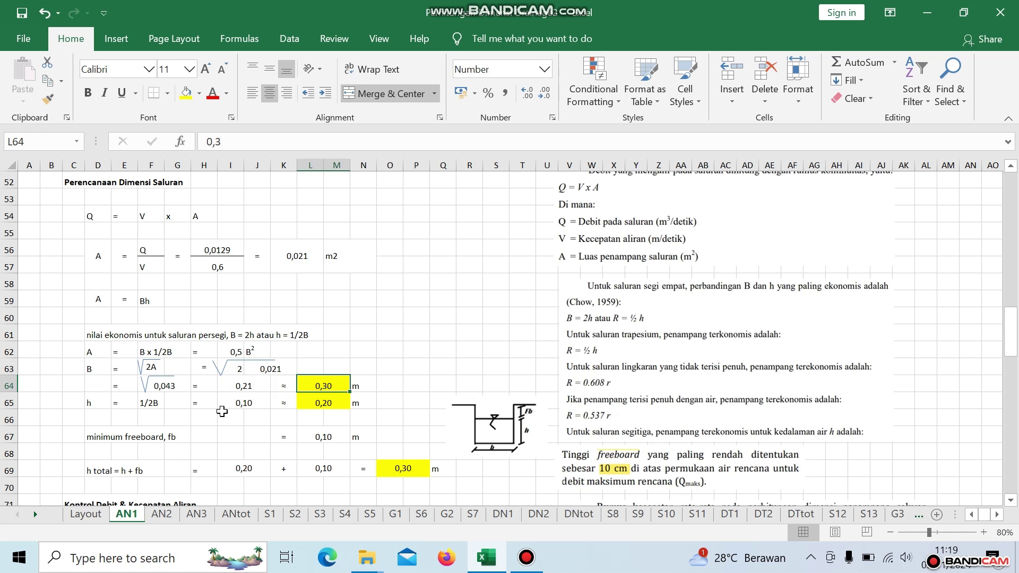
{"action": "scroll", "coordinate": [309, 410], "scroll_direction": "down", "scroll_amount": 1}
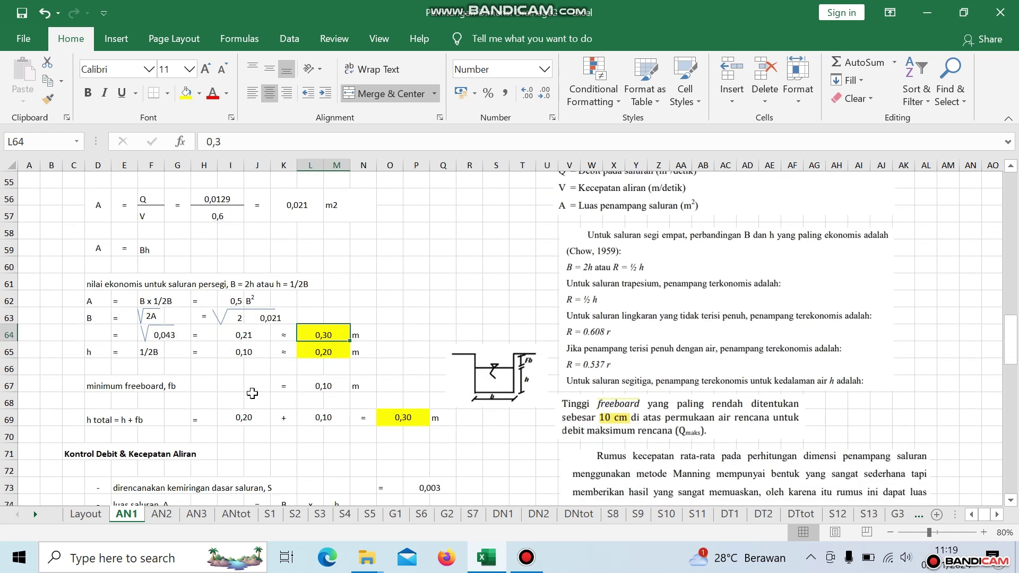
{"action": "left_click", "coordinate": [251, 353]}
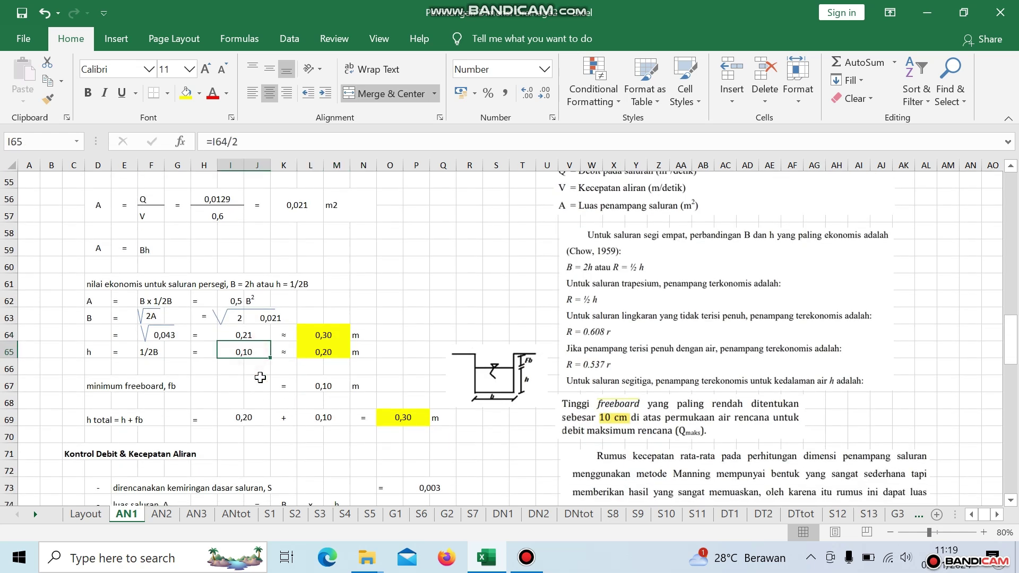
{"action": "left_click", "coordinate": [318, 353]}
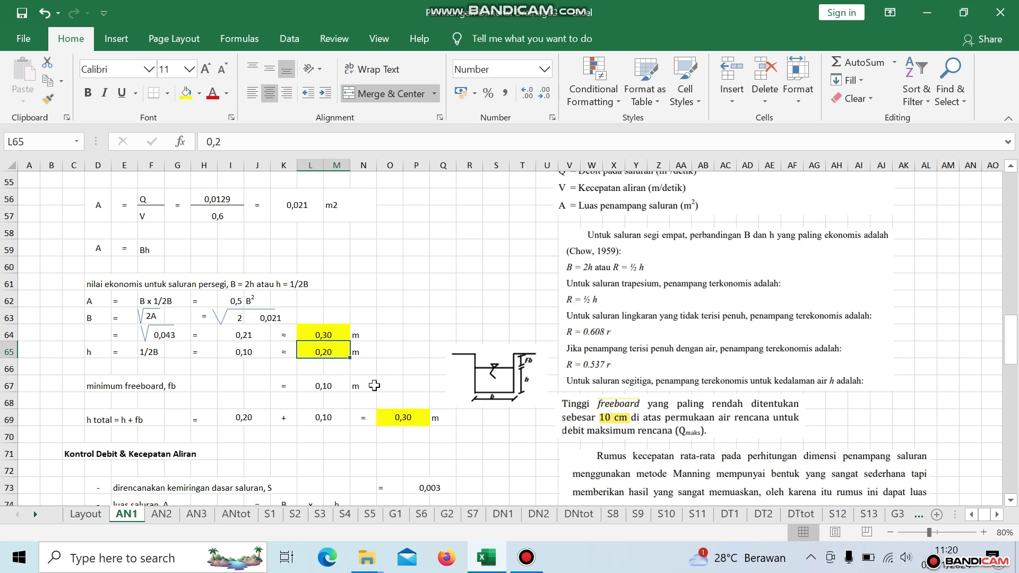
- Inspect the depth and freeboard references in the total height calculation and the formula that adds them
{"action": "scroll", "coordinate": [374, 386], "scroll_direction": "down", "scroll_amount": 1}
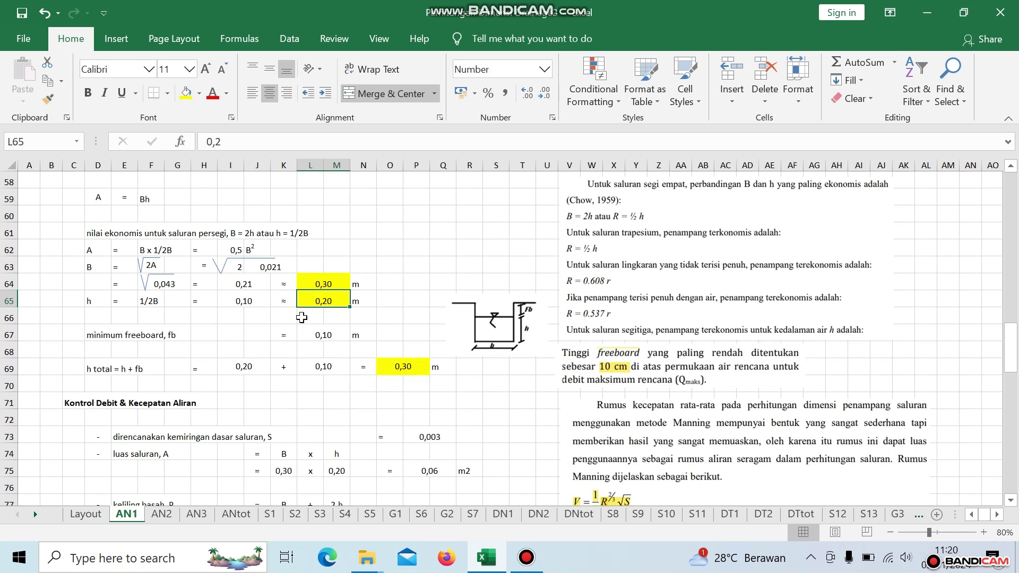
{"action": "left_click", "coordinate": [243, 366]}
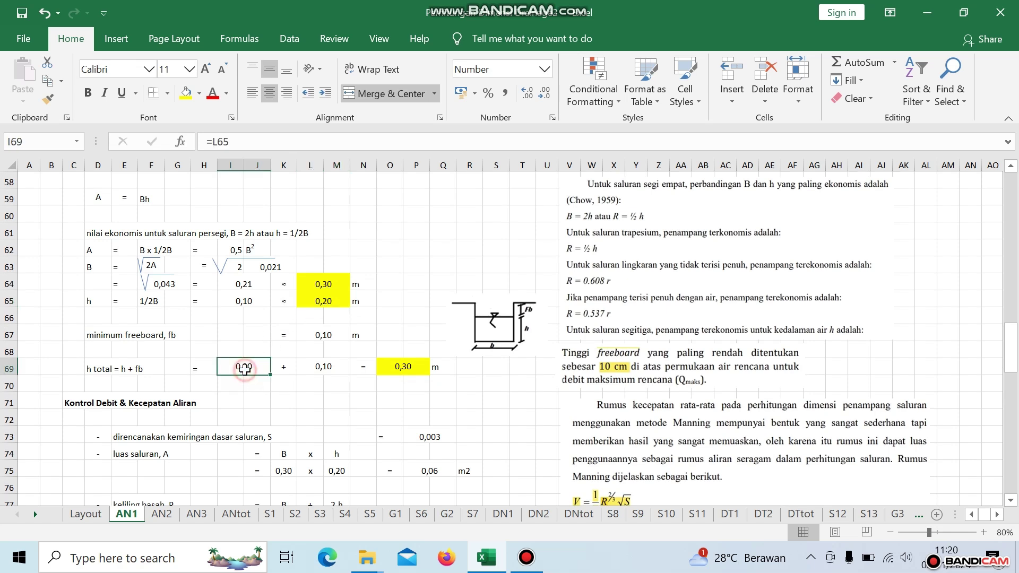
{"action": "left_click", "coordinate": [317, 370]}
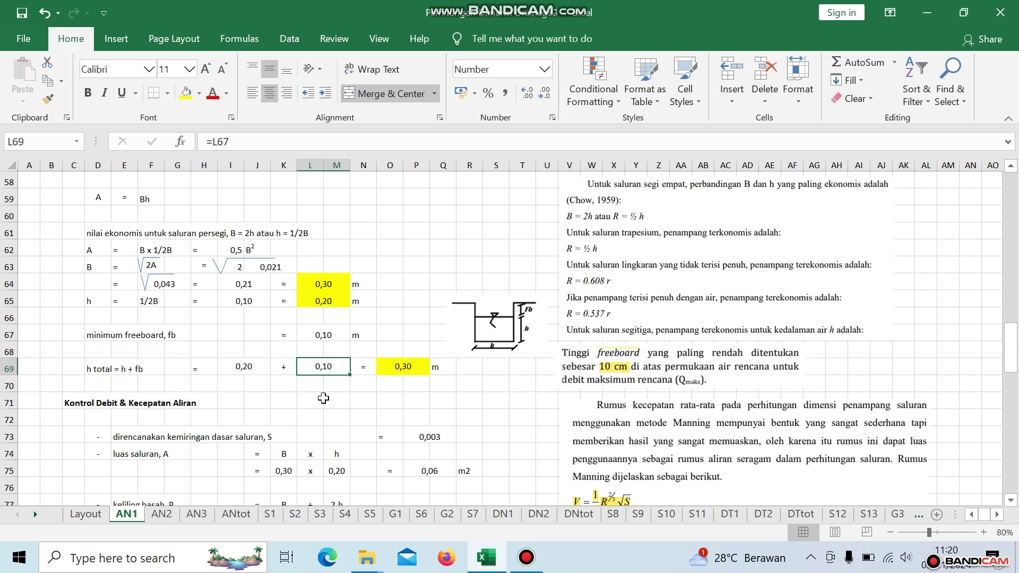
{"action": "left_click", "coordinate": [396, 372]}
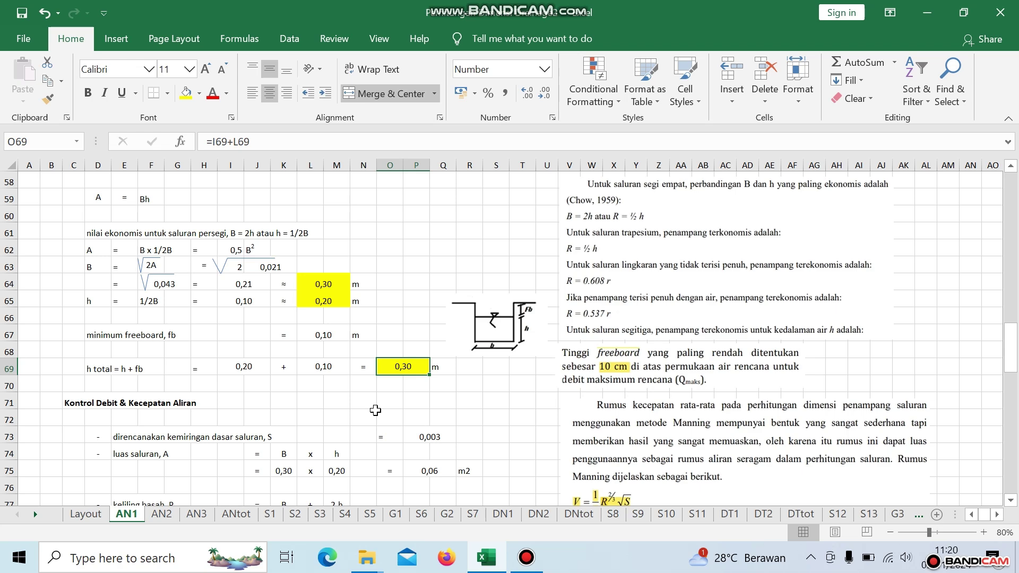
- Review the planned channel bed slope S and the formula for channel area A in the discharge and velocity control section
{"action": "scroll", "coordinate": [319, 405], "scroll_direction": "down", "scroll_amount": 2}
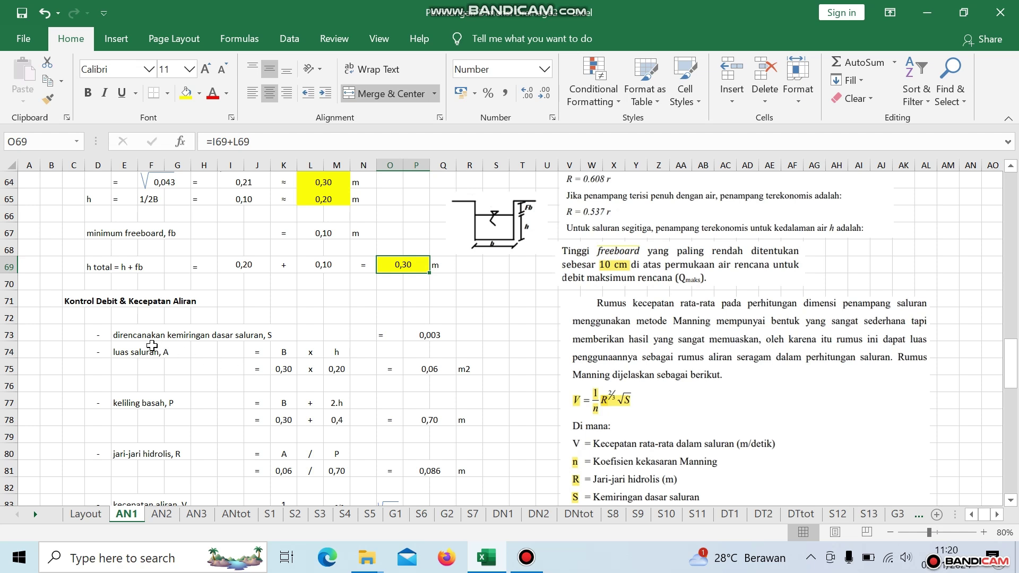
{"action": "left_click", "coordinate": [434, 334]}
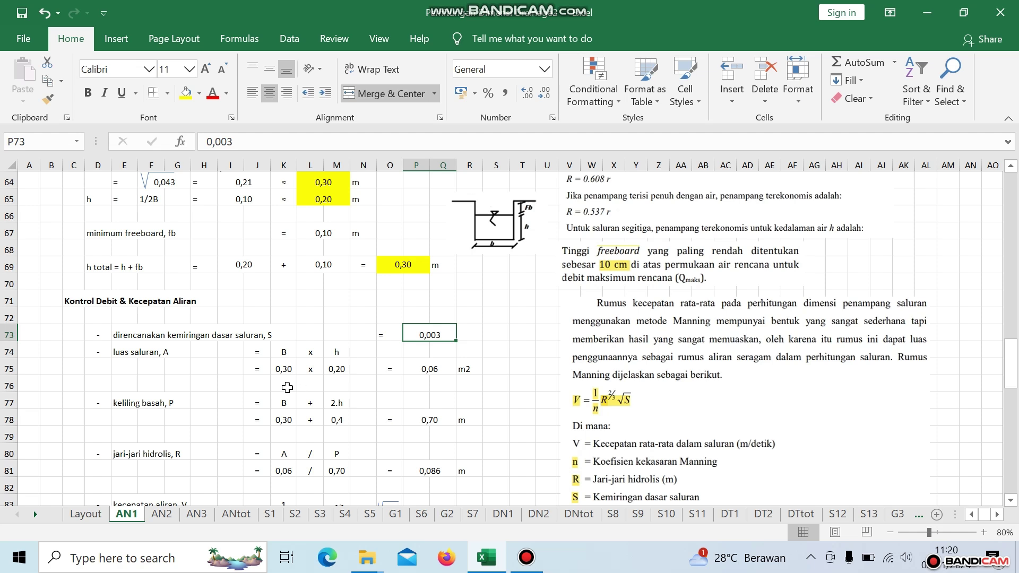
{"action": "left_click", "coordinate": [427, 369]}
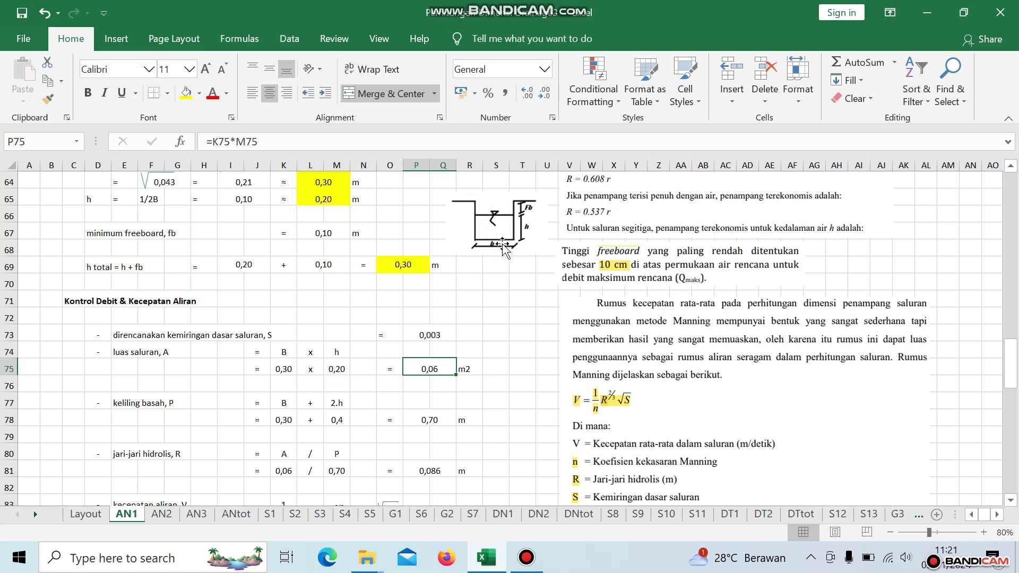
- Inspect the wetted perimeter P calculation, including its B and 2.h terms and the formula that sums them
{"action": "left_click", "coordinate": [329, 402]}
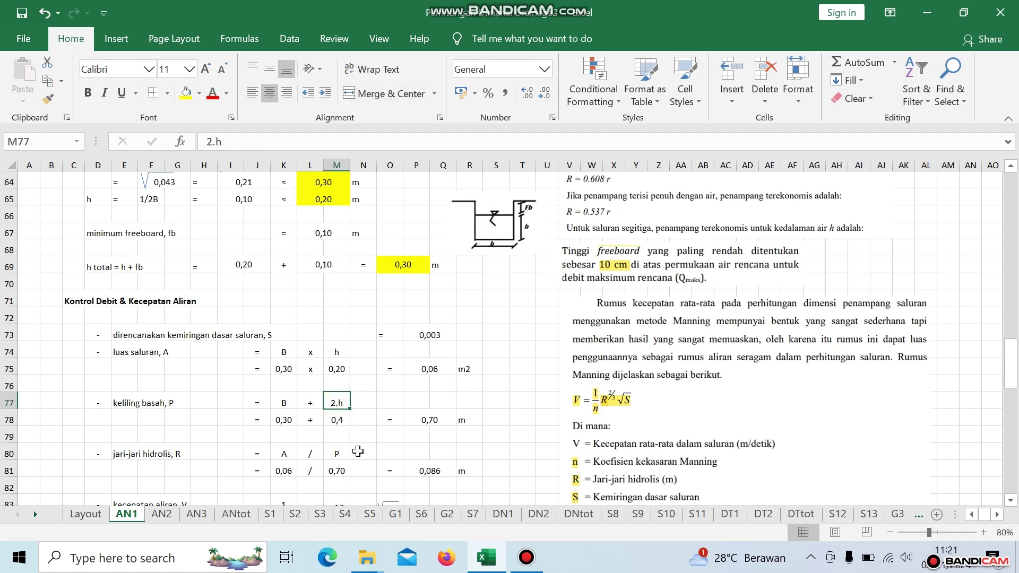
{"action": "left_click", "coordinate": [280, 421]}
{"action": "left_click", "coordinate": [332, 423]}
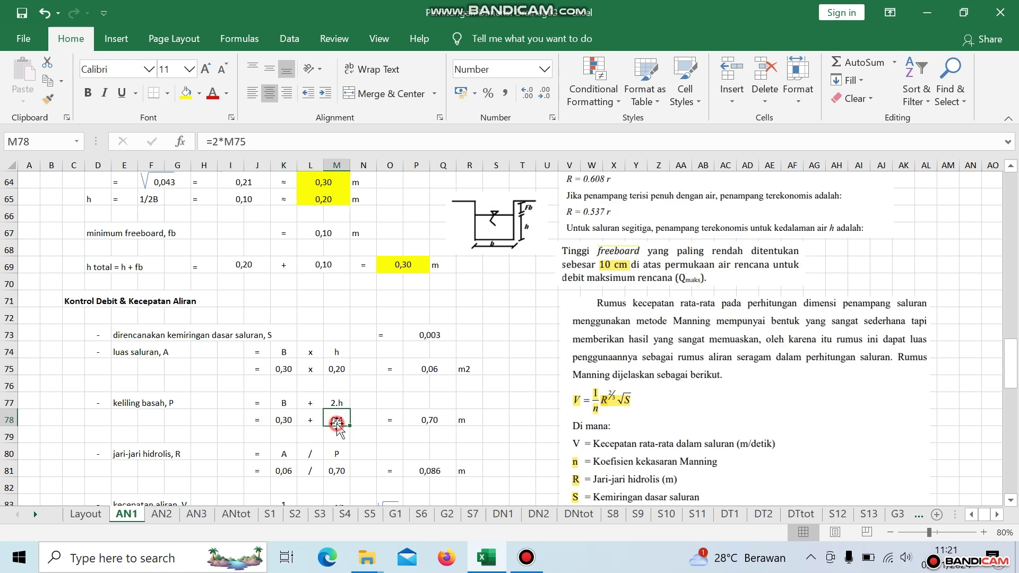
{"action": "left_click", "coordinate": [429, 424]}
- Examine the hydraulic radius R calculation, checking the A and P terms and the division formula
{"action": "scroll", "coordinate": [430, 429], "scroll_direction": "down", "scroll_amount": 1}
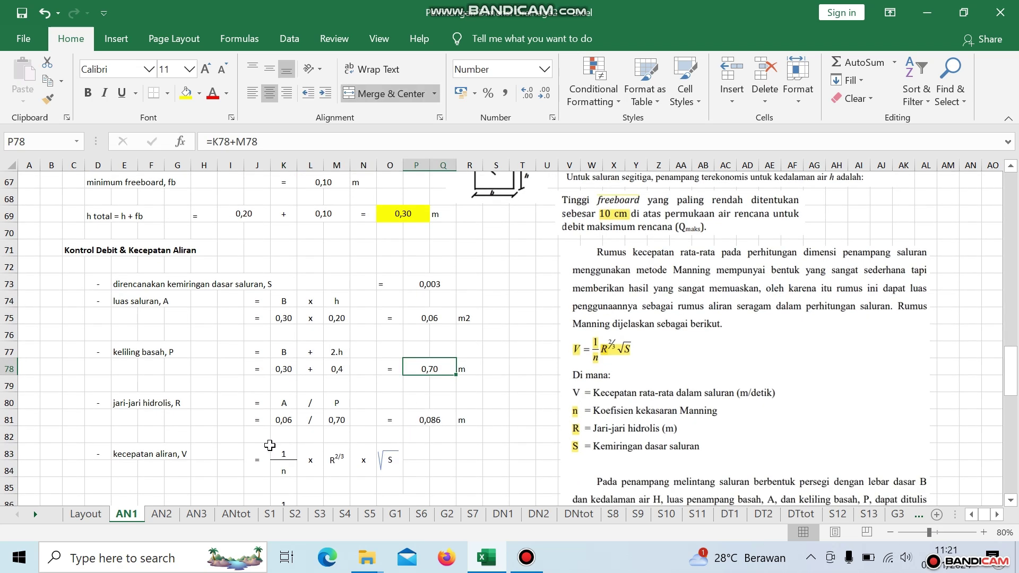
{"action": "left_click", "coordinate": [285, 403]}
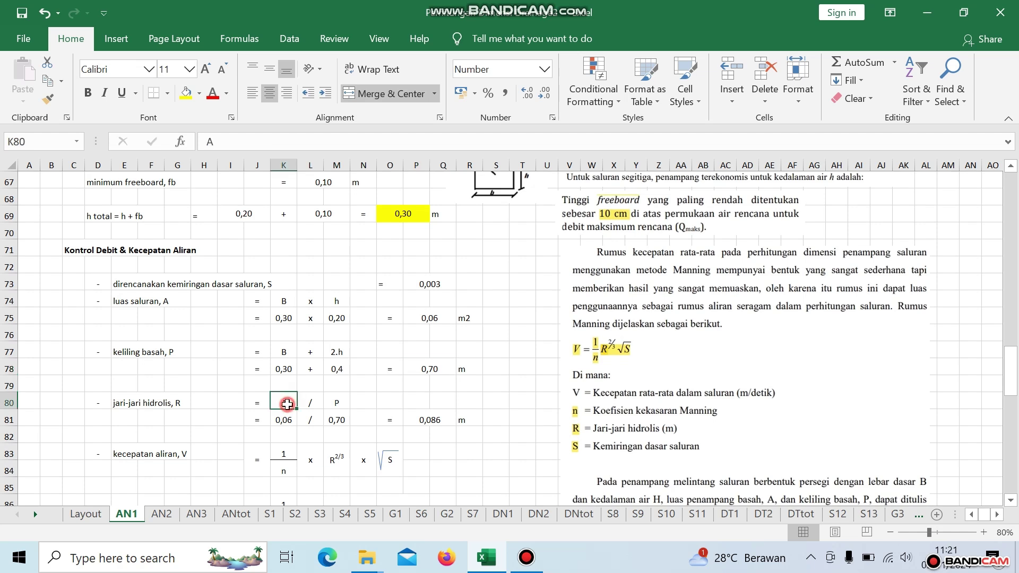
{"action": "left_click", "coordinate": [334, 403]}
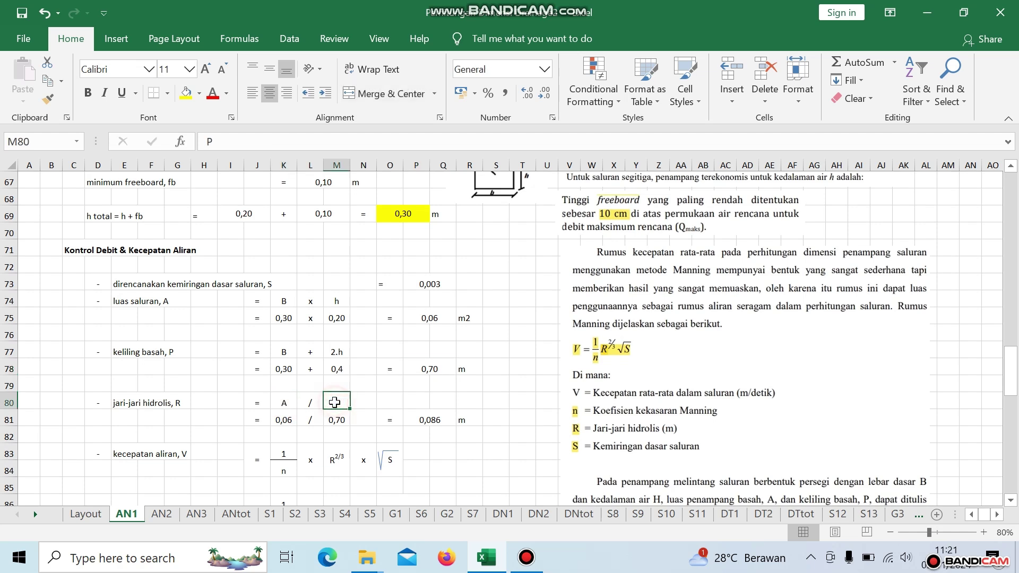
{"action": "left_click", "coordinate": [421, 422]}
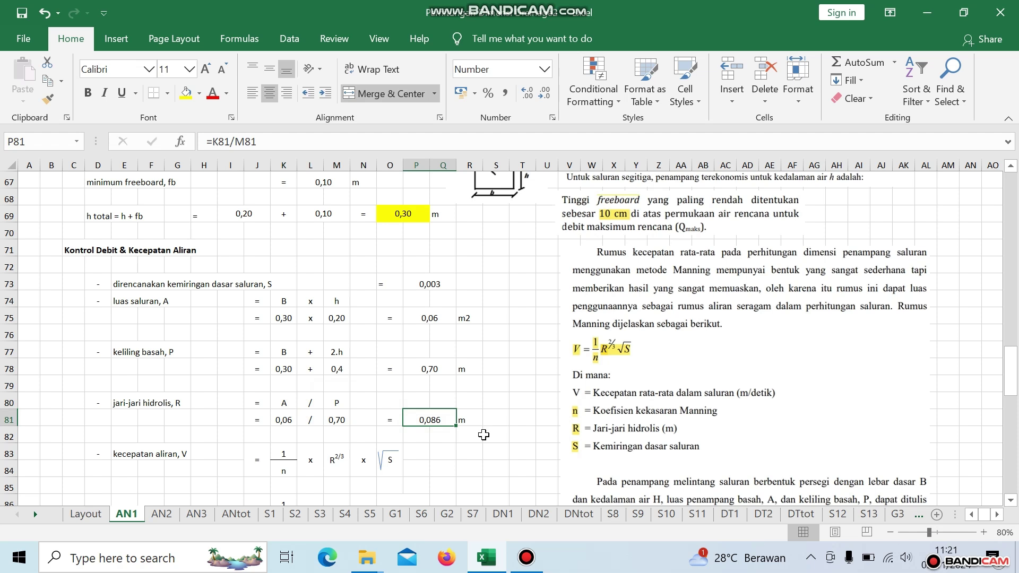
- Trace the n value in the flow velocity formula back to the Manning roughness coefficient in the planning data
{"action": "scroll", "coordinate": [483, 435], "scroll_direction": "down", "scroll_amount": 1}
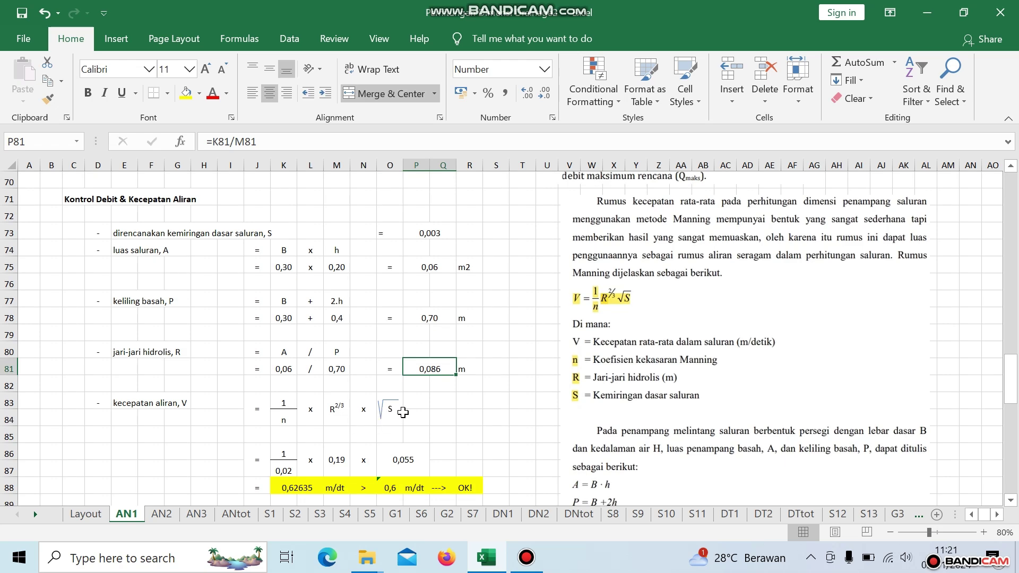
{"action": "scroll", "coordinate": [403, 412], "scroll_direction": "down", "scroll_amount": 1}
{"action": "left_click", "coordinate": [289, 419]}
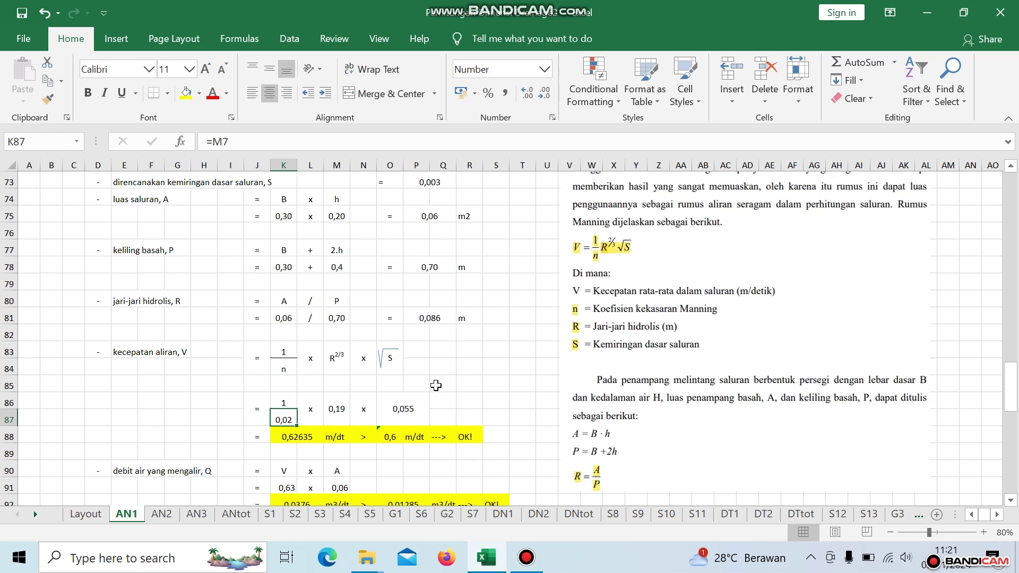
{"action": "scroll", "coordinate": [437, 385], "scroll_direction": "up", "scroll_amount": 6}
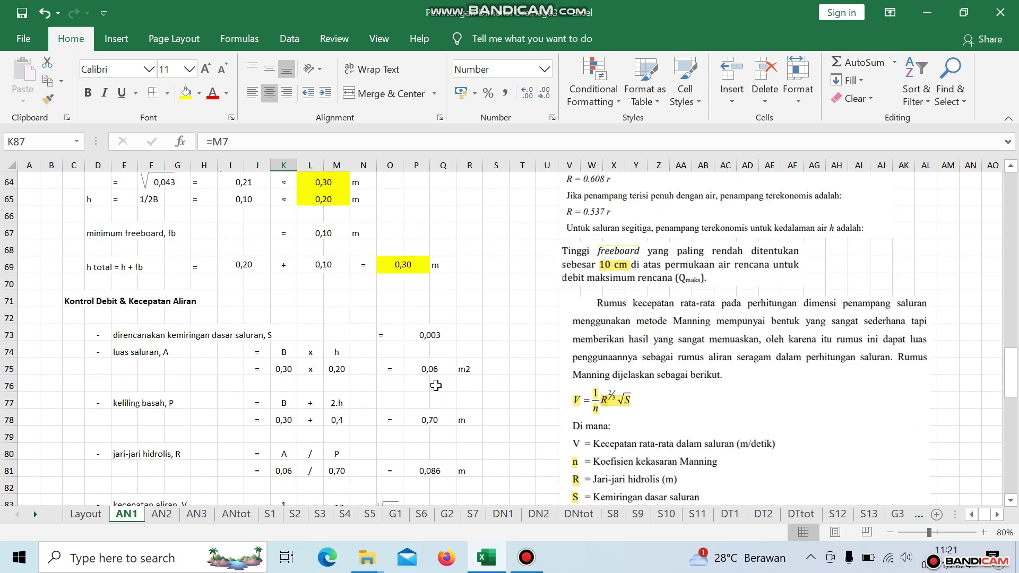
{"action": "scroll", "coordinate": [436, 383], "scroll_direction": "down", "scroll_amount": 5}
{"action": "scroll", "coordinate": [436, 382], "scroll_direction": "up", "scroll_amount": 7}
{"action": "scroll", "coordinate": [436, 380], "scroll_direction": "up", "scroll_amount": 16}
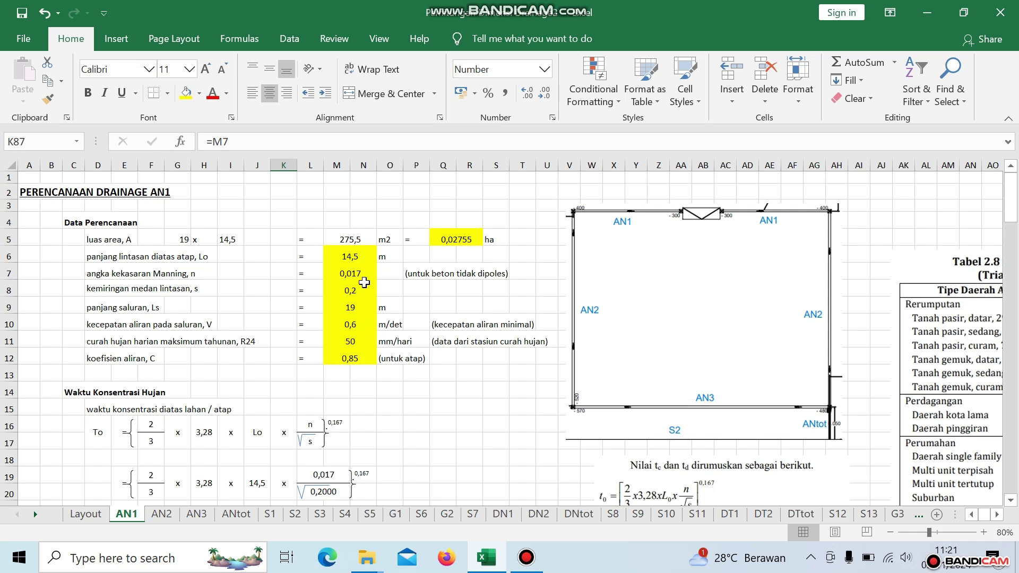
{"action": "scroll", "coordinate": [442, 330], "scroll_direction": "down", "scroll_amount": 20}
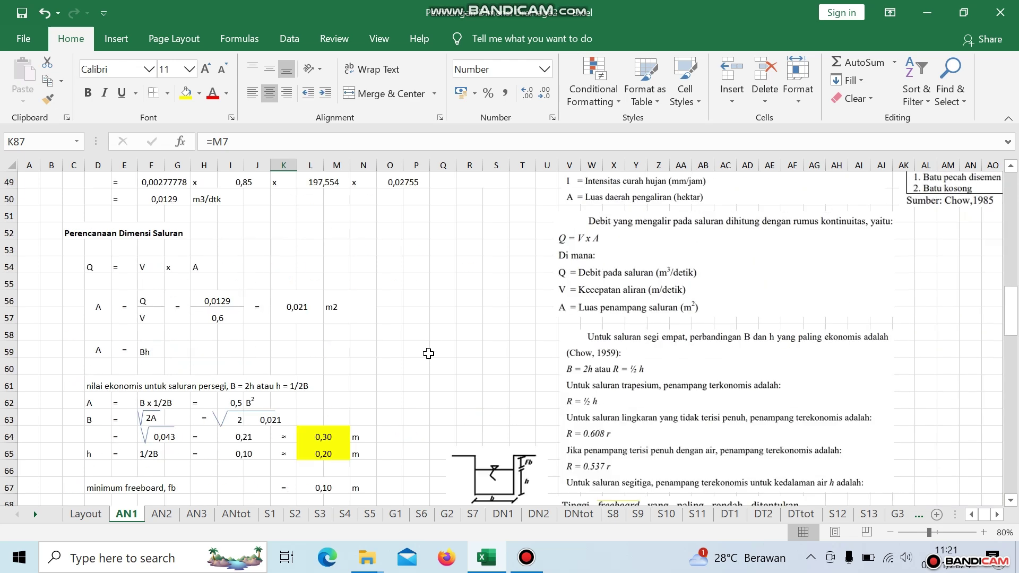
{"action": "scroll", "coordinate": [428, 354], "scroll_direction": "down", "scroll_amount": 1}
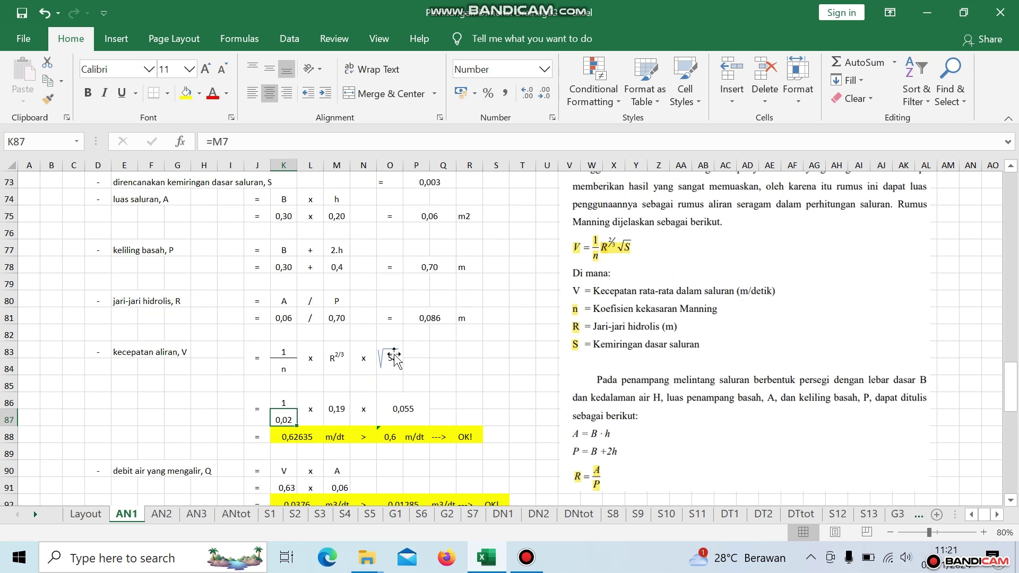
- Inspect the R^(2/3) and square root of S terms of the flow velocity and the check against the minimum velocity
{"action": "left_click", "coordinate": [343, 413]}
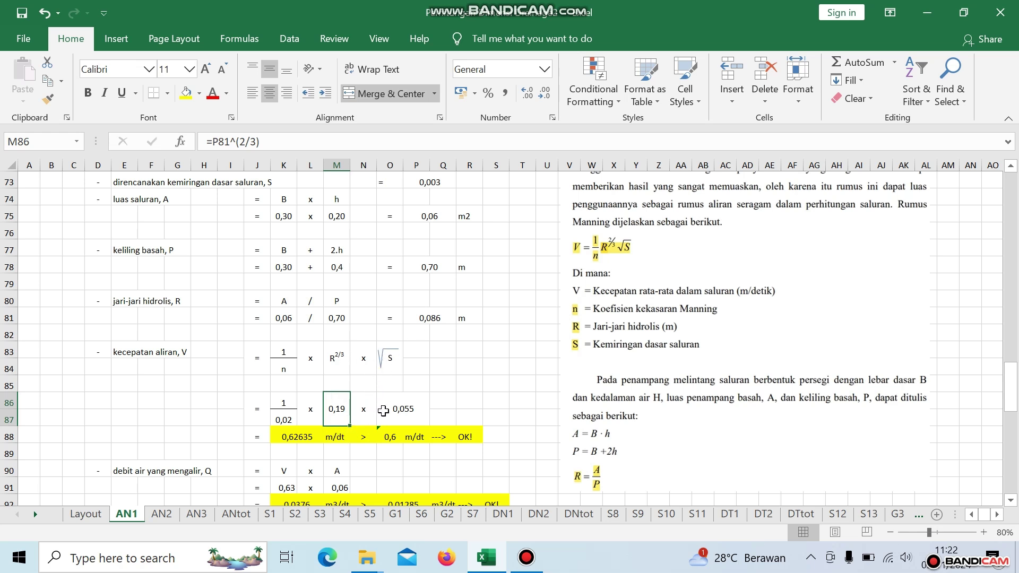
{"action": "left_click", "coordinate": [405, 411]}
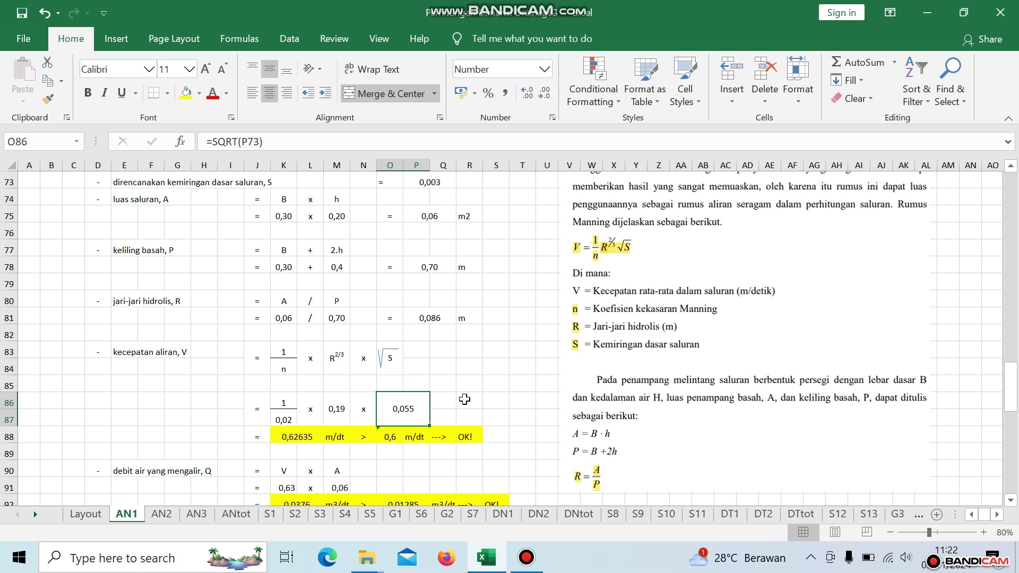
{"action": "scroll", "coordinate": [465, 399], "scroll_direction": "down", "scroll_amount": 1}
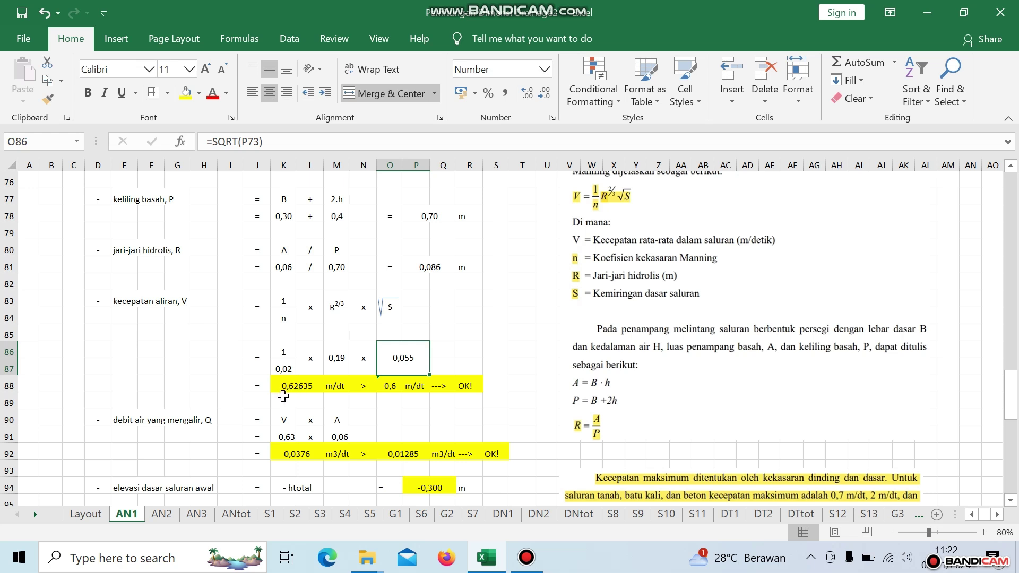
{"action": "left_click", "coordinate": [338, 389]}
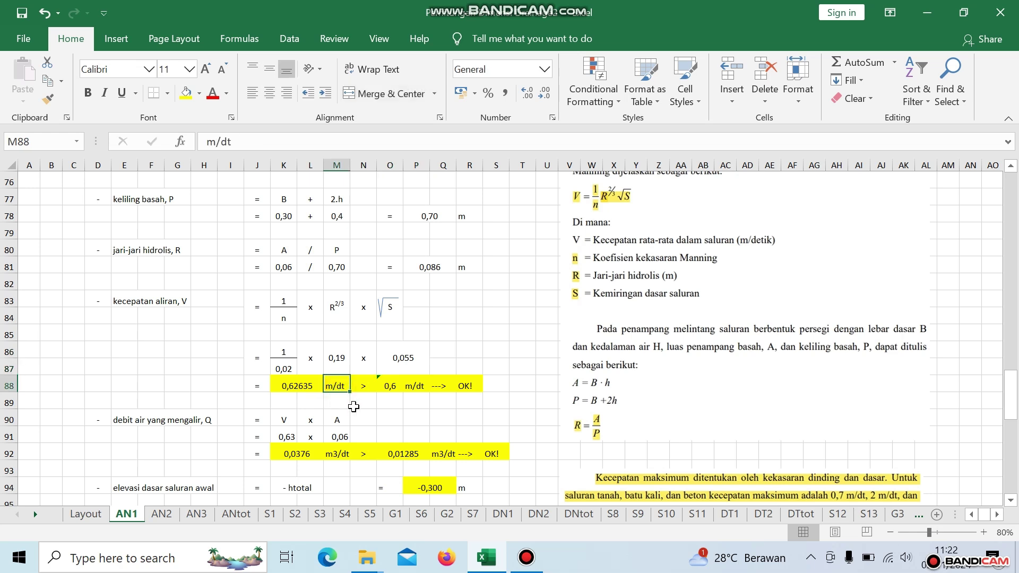
{"action": "left_click", "coordinate": [393, 388]}
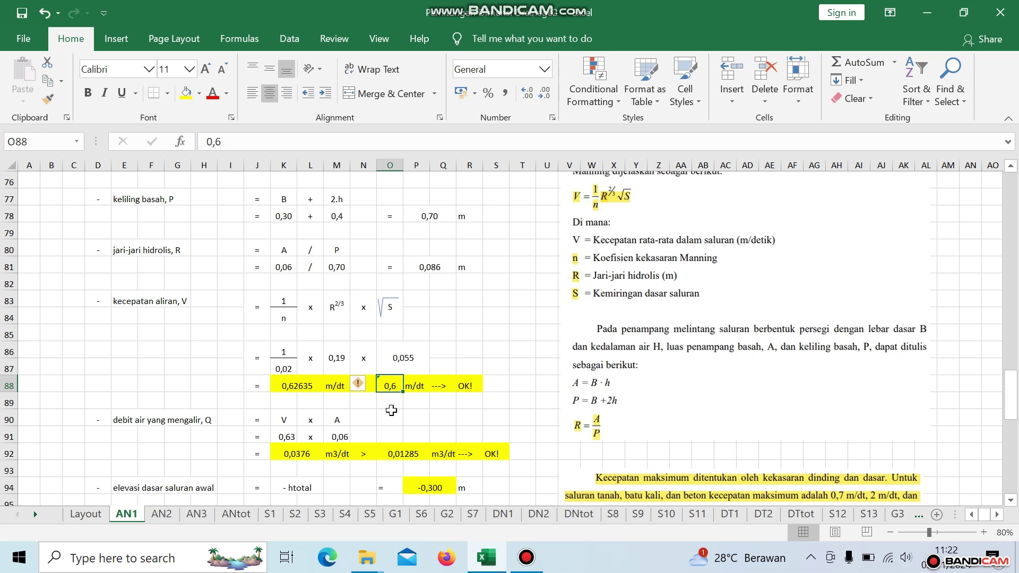
{"action": "left_click", "coordinate": [463, 386]}
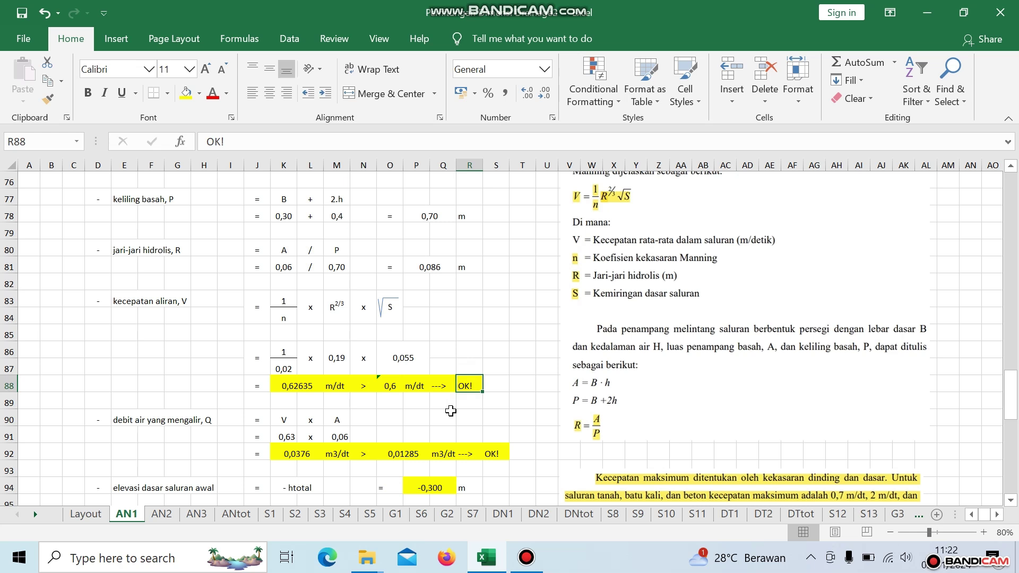
- Trace the V term of the flowing discharge Q back to the calculated flow velocity
{"action": "scroll", "coordinate": [450, 410], "scroll_direction": "down", "scroll_amount": 1}
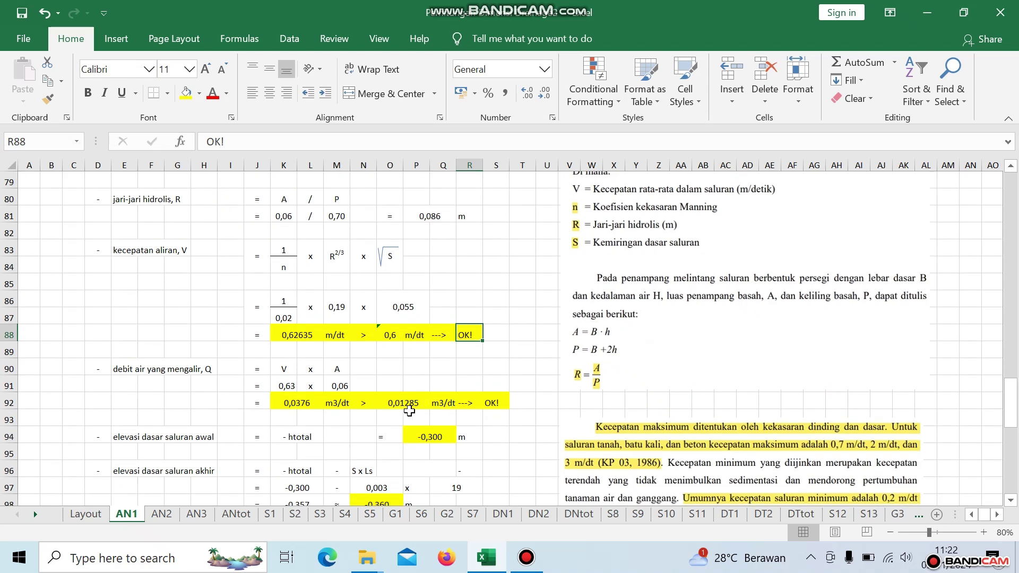
{"action": "left_click", "coordinate": [282, 392]}
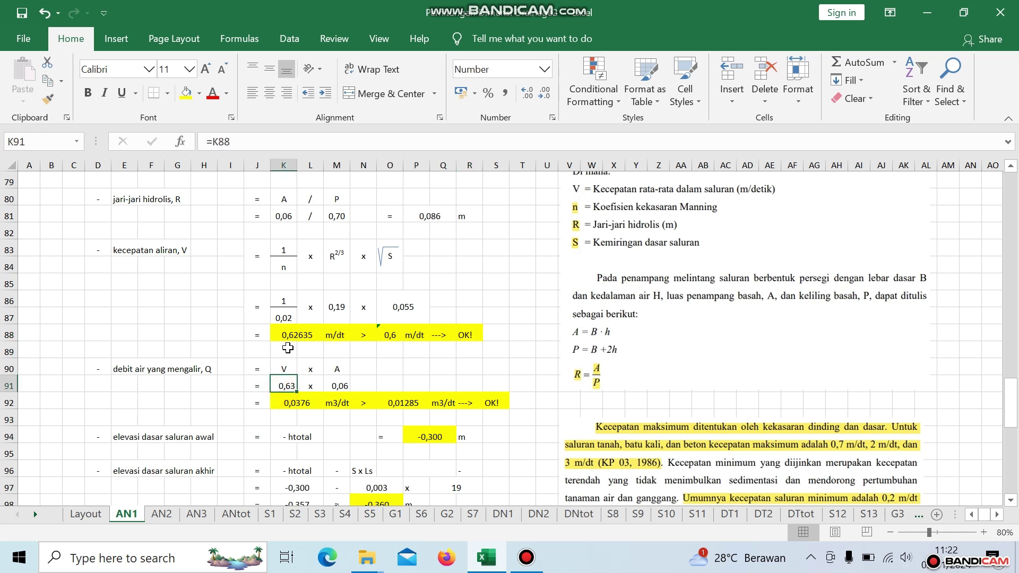
{"action": "left_click", "coordinate": [286, 336]}
{"action": "left_click", "coordinate": [284, 390]}
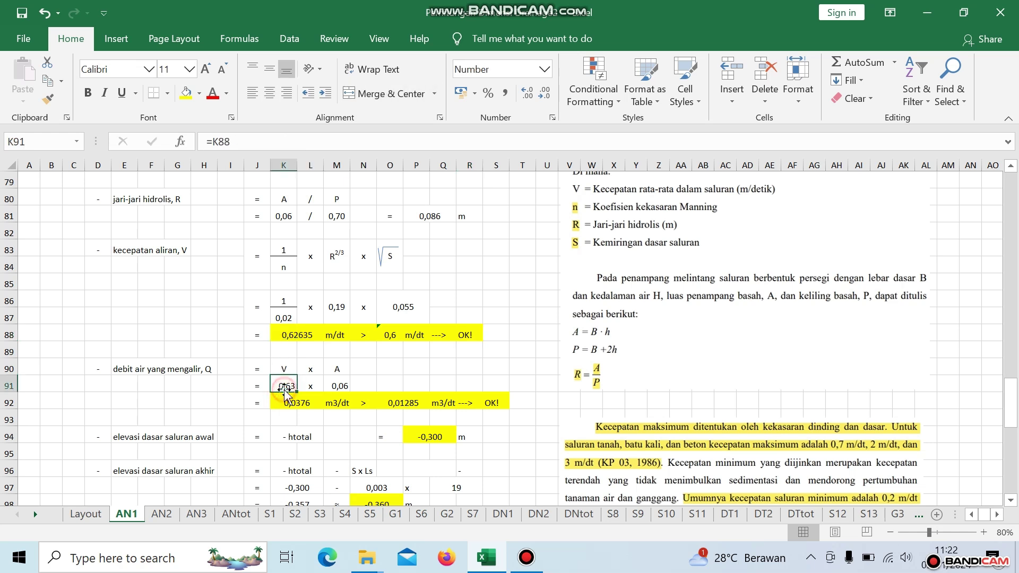
- Trace the A term of discharge Q back to the channel area and inspect the V x A result against the design discharge
{"action": "left_click", "coordinate": [340, 391]}
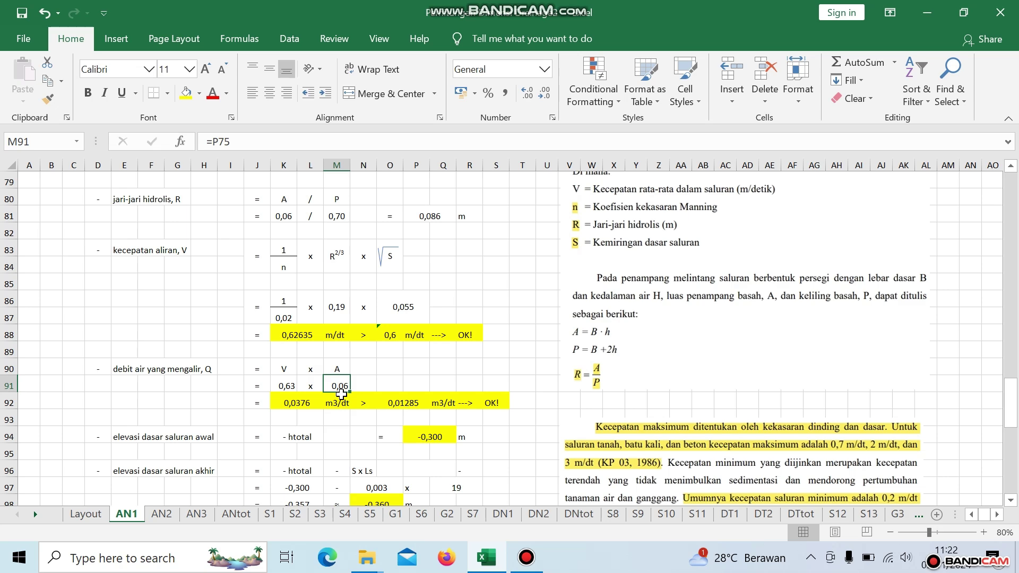
{"action": "scroll", "coordinate": [341, 394], "scroll_direction": "up", "scroll_amount": 3}
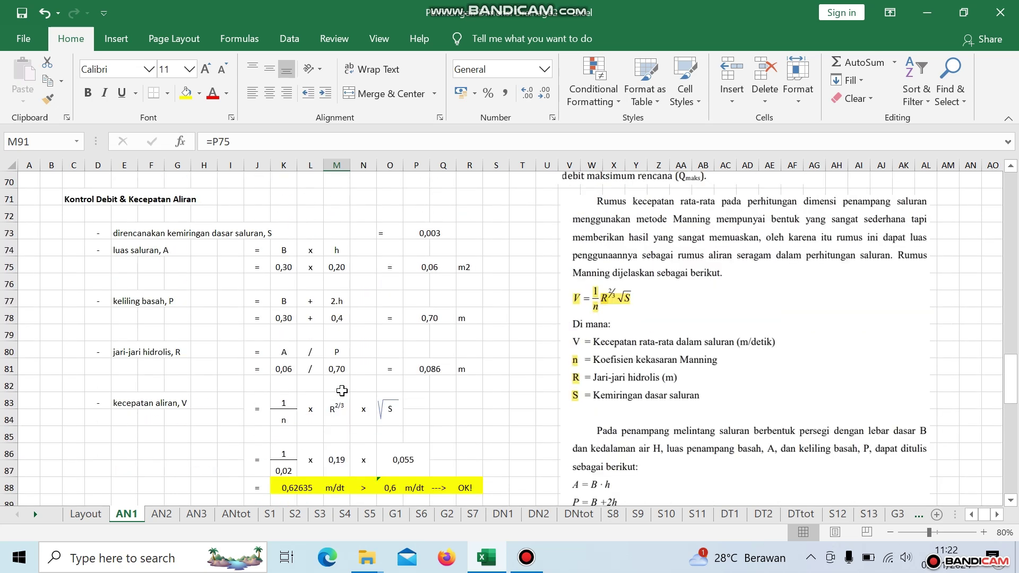
{"action": "left_click", "coordinate": [426, 267]}
{"action": "scroll", "coordinate": [414, 300], "scroll_direction": "down", "scroll_amount": 4}
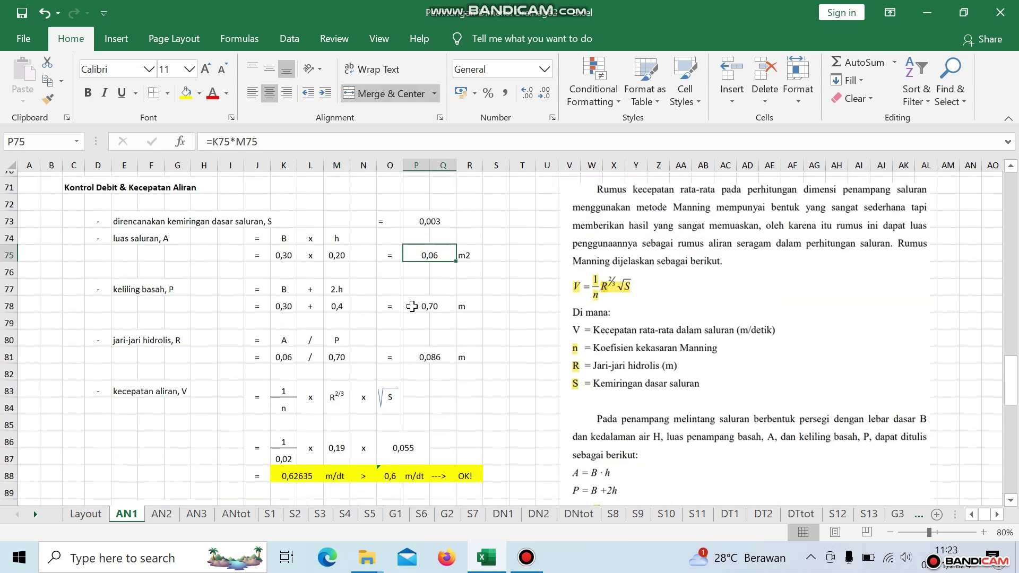
{"action": "left_click", "coordinate": [344, 337]}
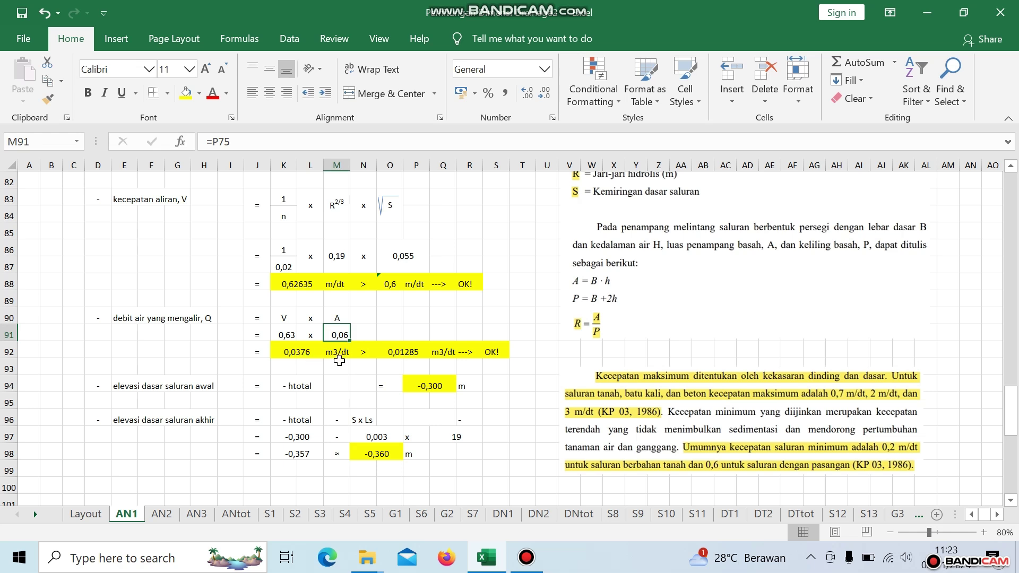
{"action": "left_click", "coordinate": [292, 354]}
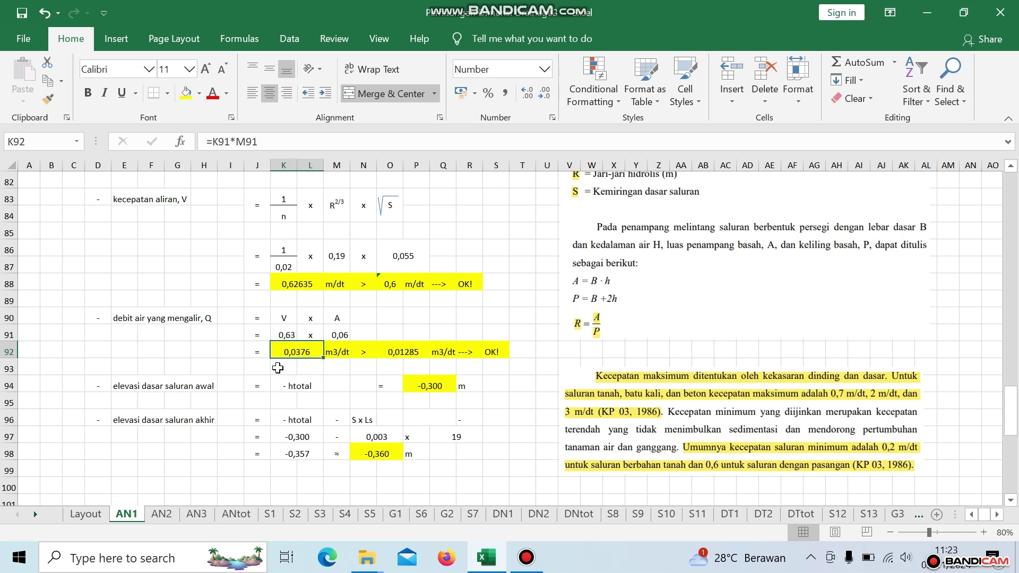
{"action": "left_click", "coordinate": [404, 353]}
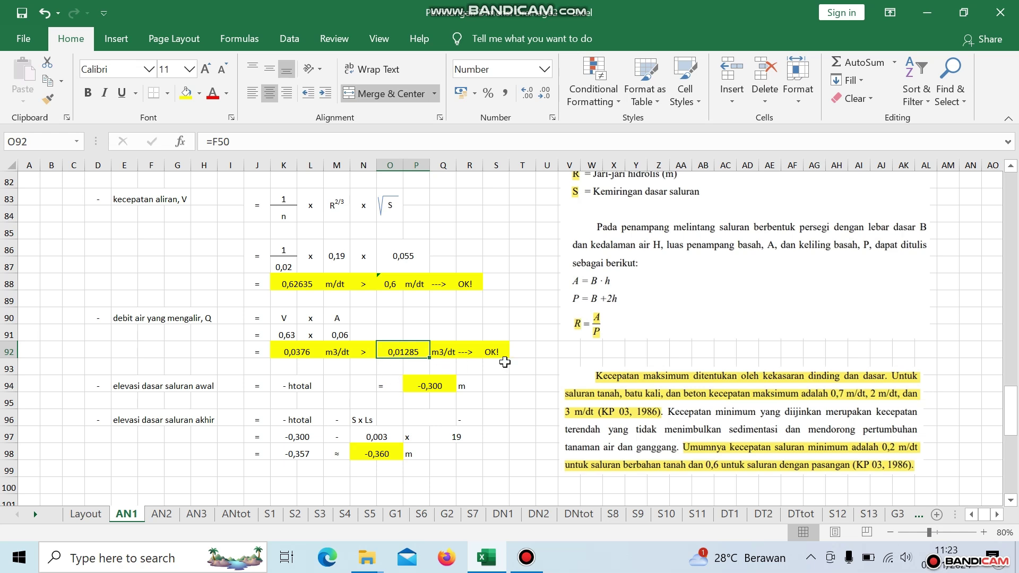
- Trace the initial channel bed elevation back to the h total calculation in the channel dimension section
{"action": "left_click", "coordinate": [325, 402]}
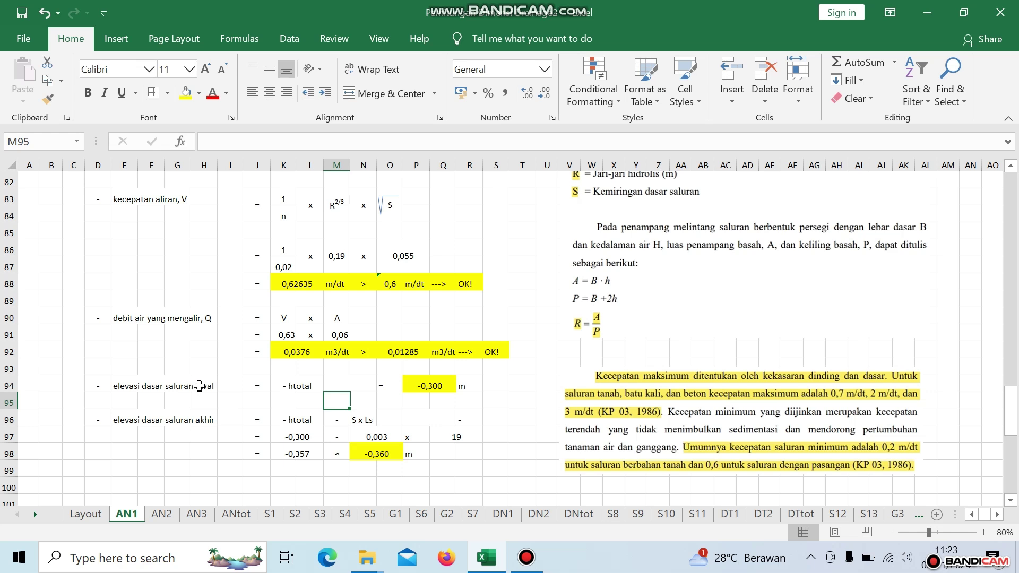
{"action": "left_click", "coordinate": [443, 393]}
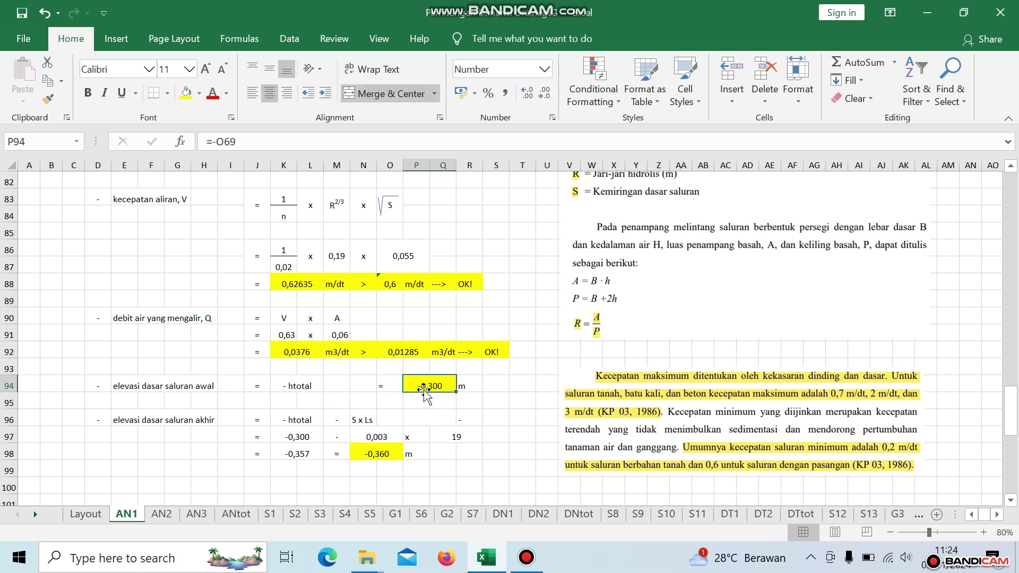
{"action": "scroll", "coordinate": [438, 393], "scroll_direction": "up", "scroll_amount": 5}
{"action": "scroll", "coordinate": [438, 393], "scroll_direction": "up", "scroll_amount": 9}
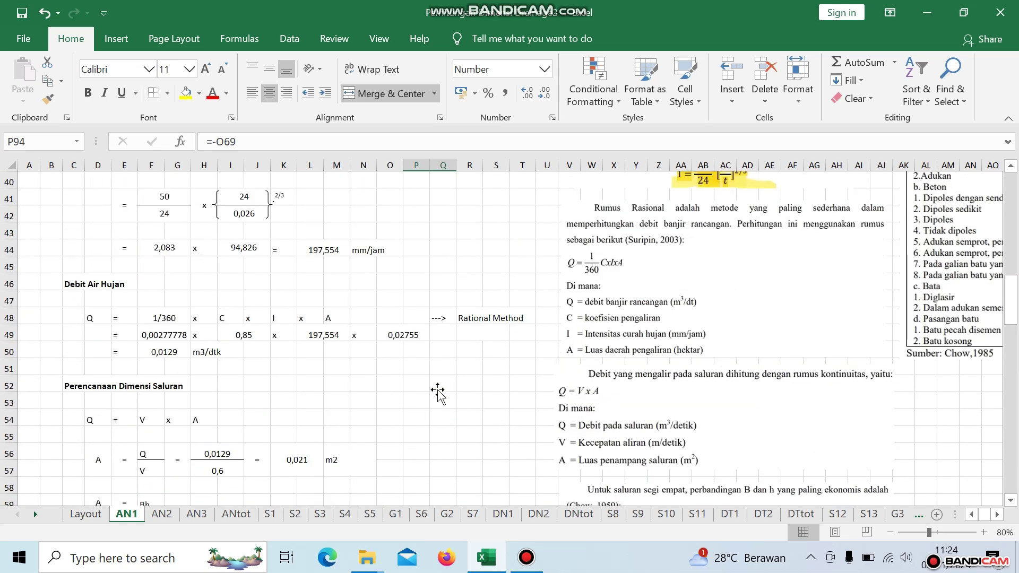
{"action": "scroll", "coordinate": [438, 393], "scroll_direction": "up", "scroll_amount": 4}
{"action": "scroll", "coordinate": [438, 393], "scroll_direction": "down", "scroll_amount": 9}
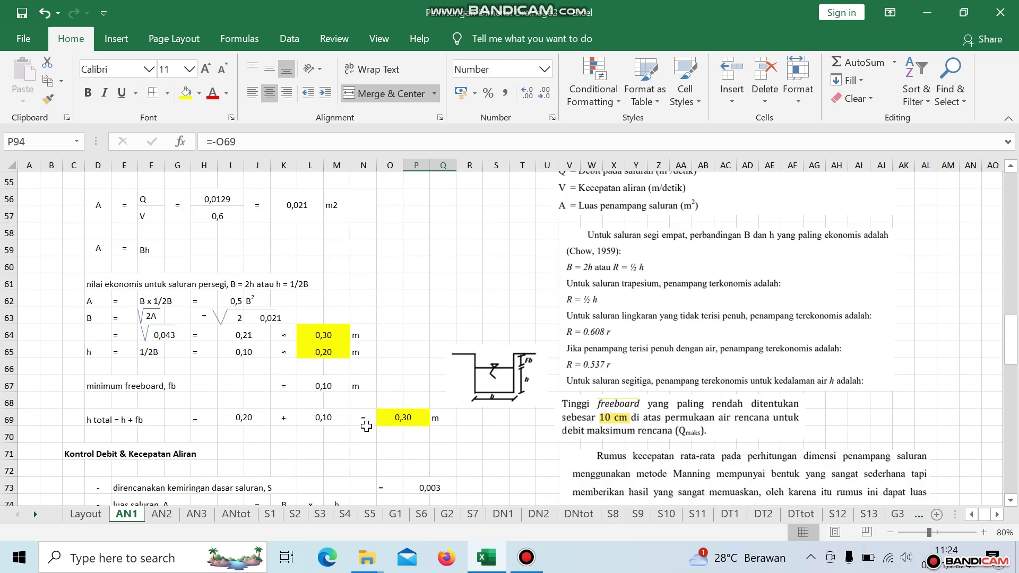
{"action": "left_click", "coordinate": [401, 418]}
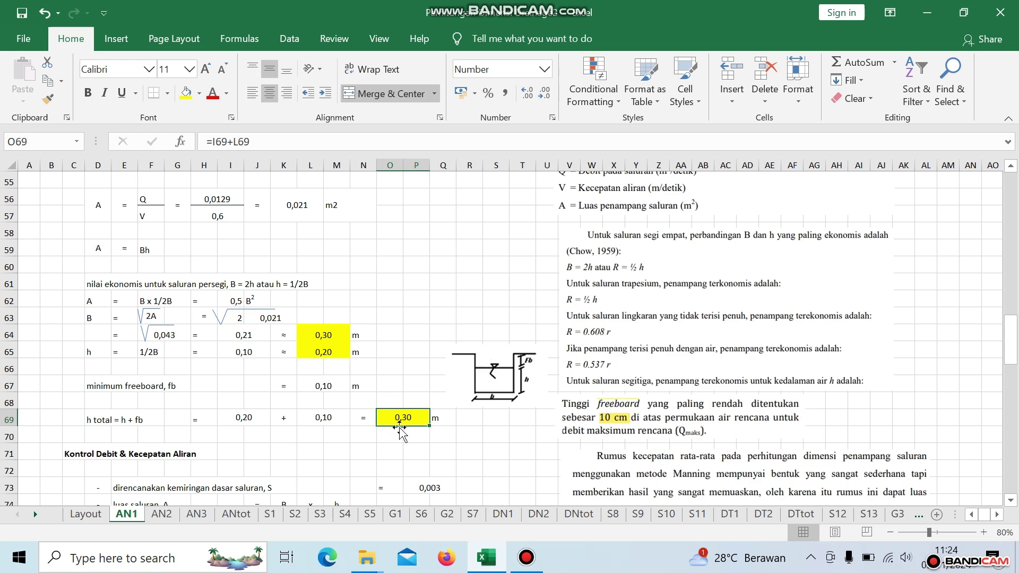
{"action": "scroll", "coordinate": [429, 424], "scroll_direction": "down", "scroll_amount": 9}
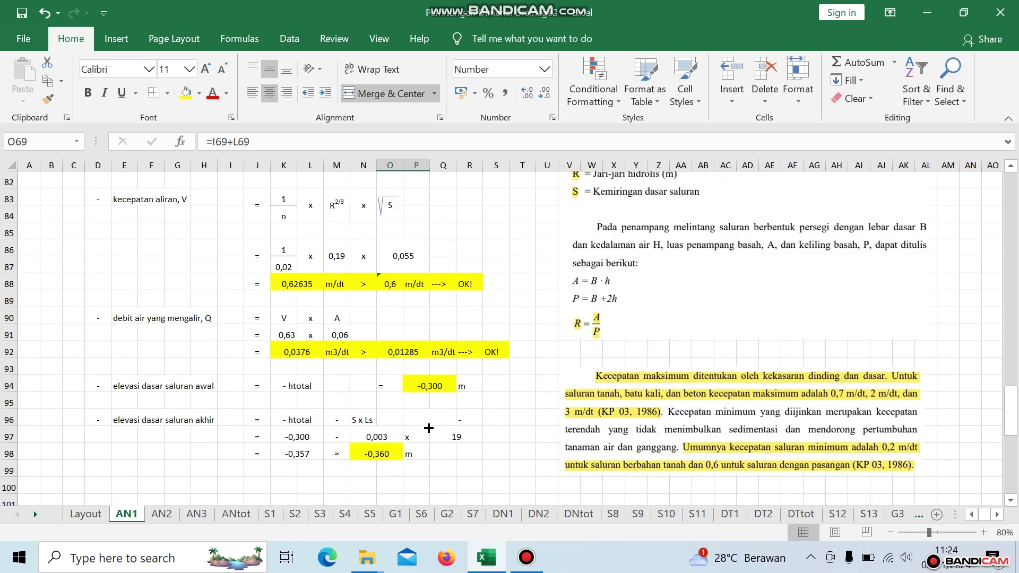
{"action": "left_click", "coordinate": [431, 385]}
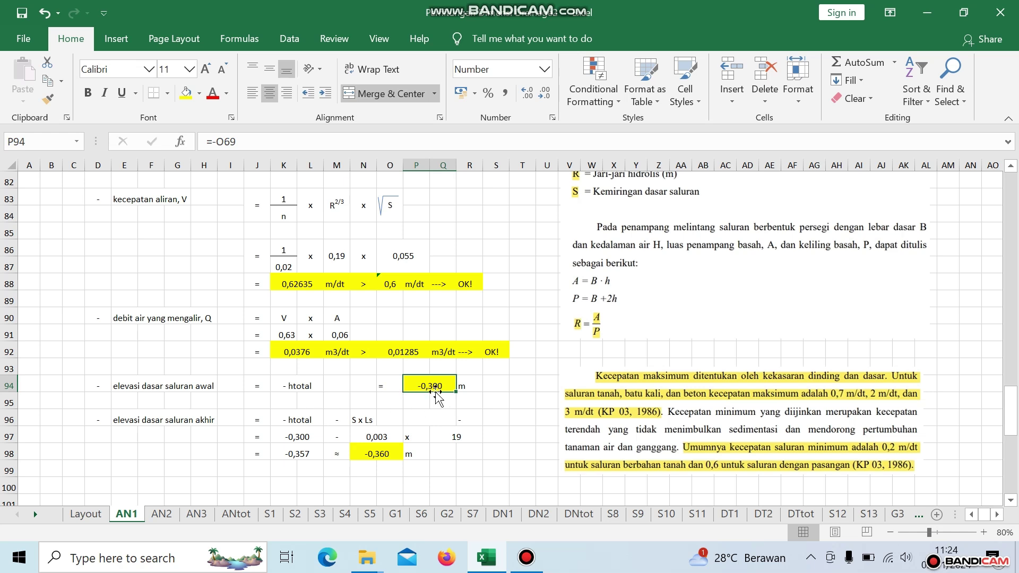
- Inspect the final bed elevation calculation, including its -htotal, S and Ls terms, the combining formula and the rounded value
{"action": "left_click", "coordinate": [308, 438]}
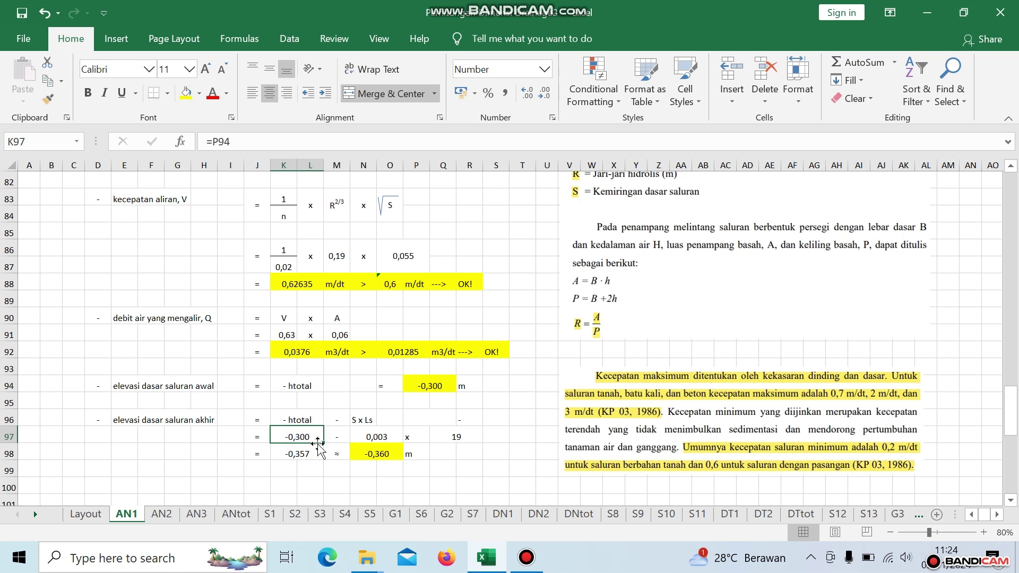
{"action": "left_click", "coordinate": [377, 439]}
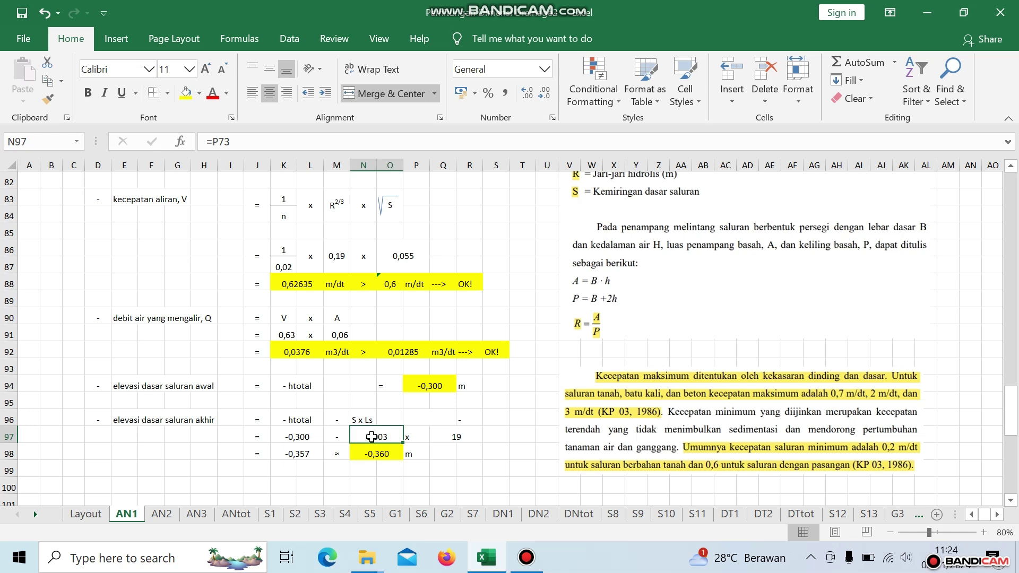
{"action": "left_click", "coordinate": [433, 434]}
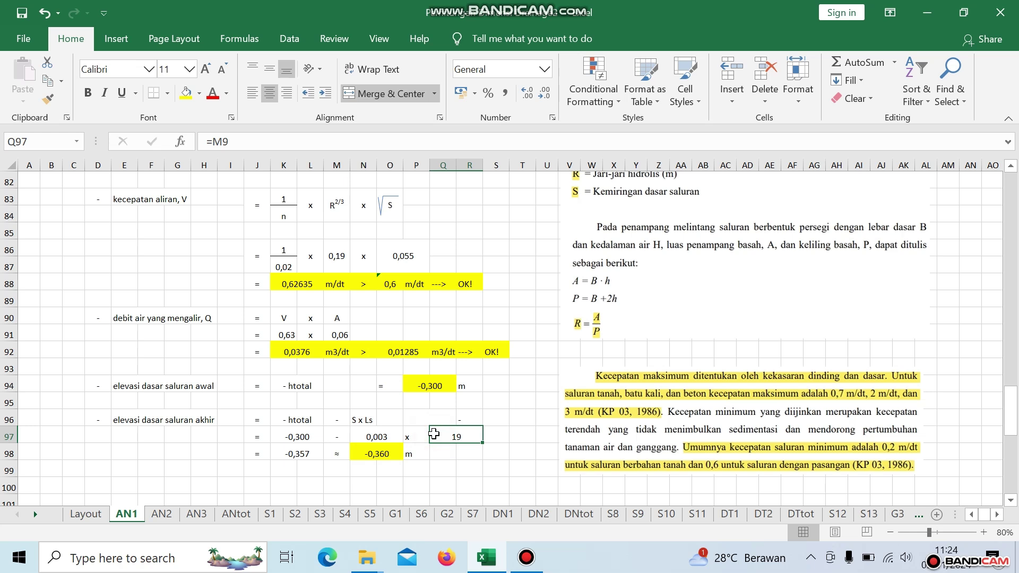
{"action": "left_click", "coordinate": [300, 465]}
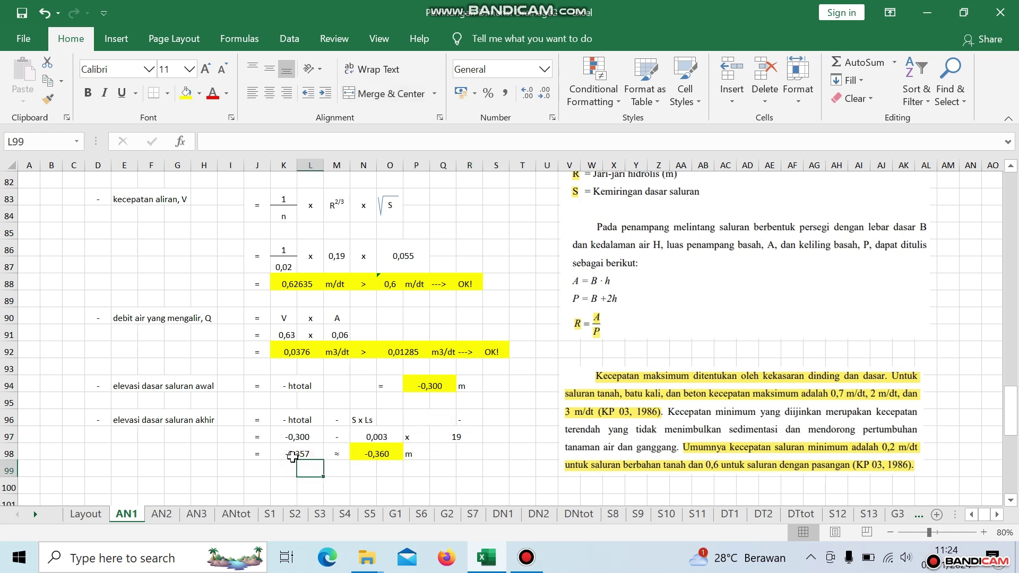
{"action": "left_click", "coordinate": [292, 456]}
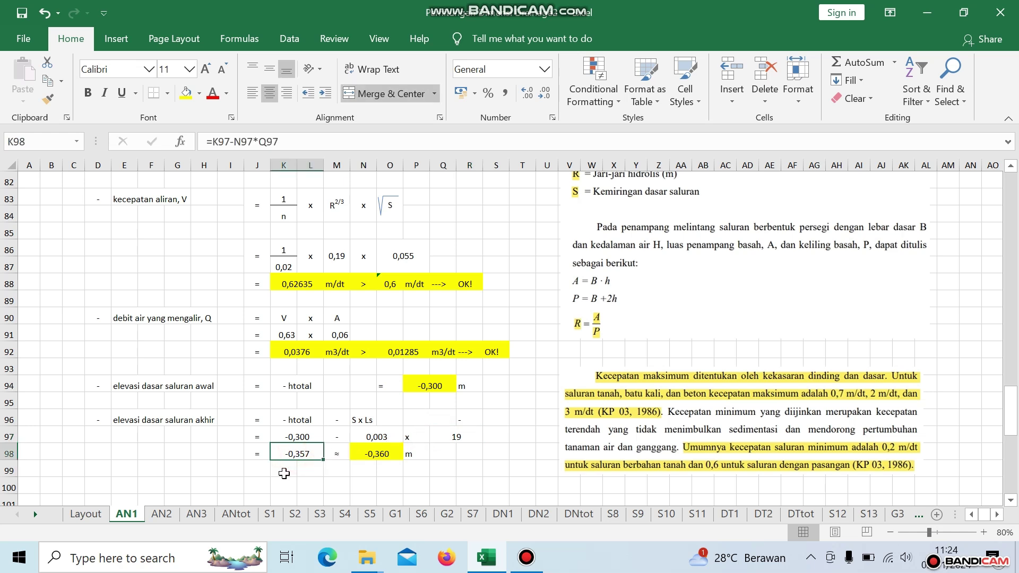
{"action": "left_click", "coordinate": [371, 455]}
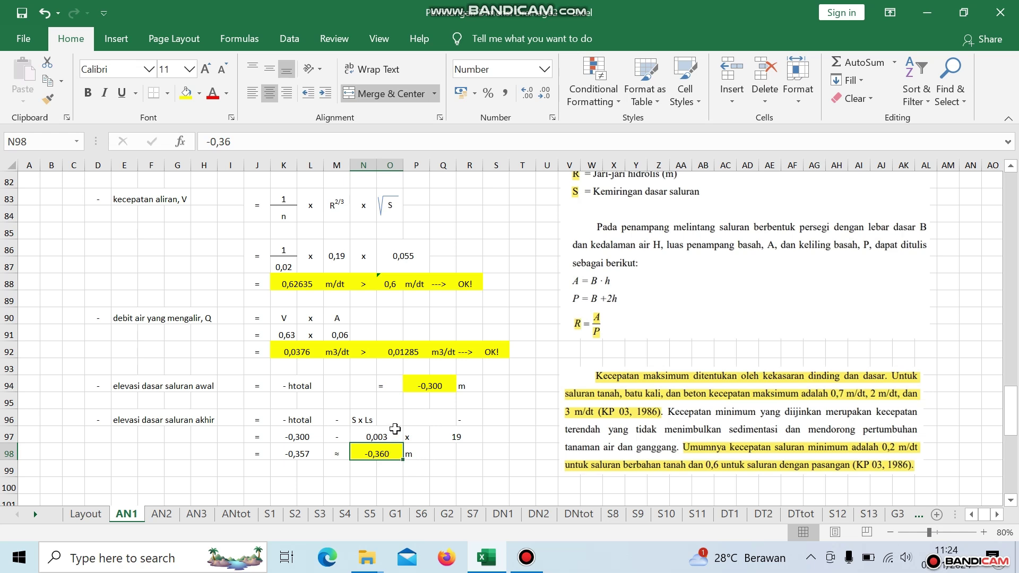
- Compare the initial channel bed elevation with the rounded final bed elevation
{"action": "left_click", "coordinate": [432, 388]}
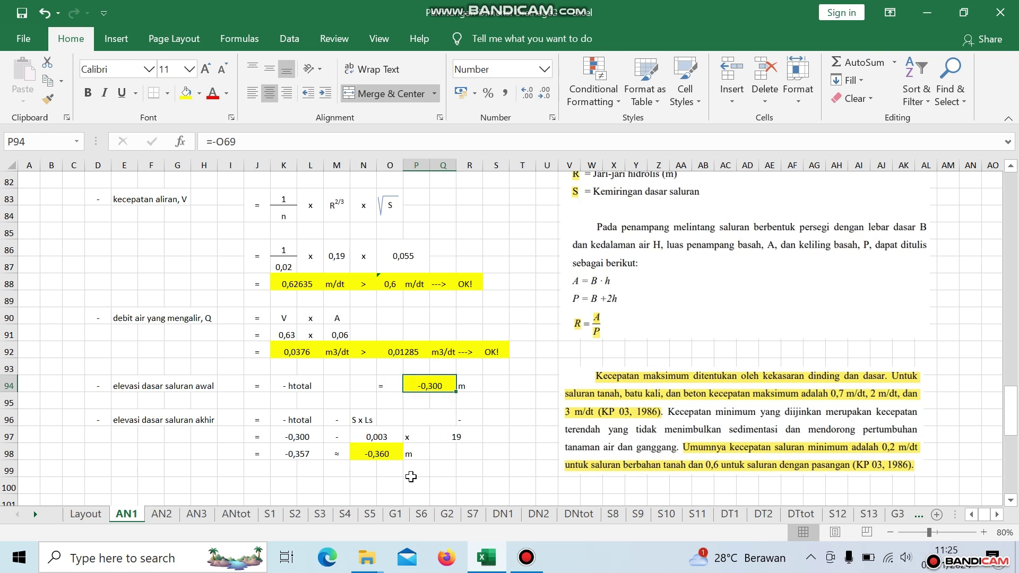
{"action": "left_click", "coordinate": [383, 455]}
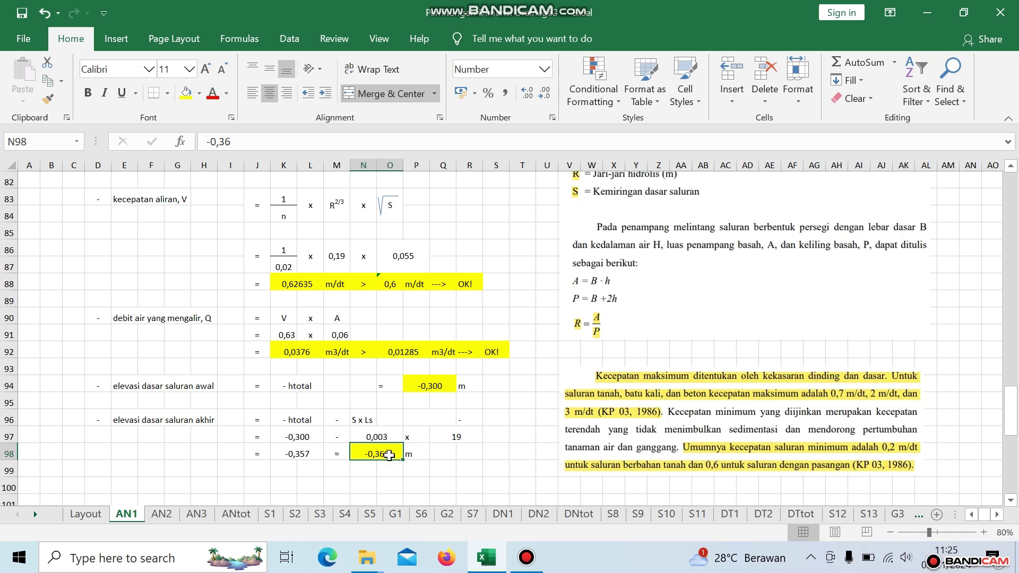
{"action": "left_click", "coordinate": [453, 460]}
- Review the AN1 calculations back to the planning data and layout sketch, and switch to the AN2 sheet
{"action": "scroll", "coordinate": [454, 461], "scroll_direction": "down", "scroll_amount": 1}
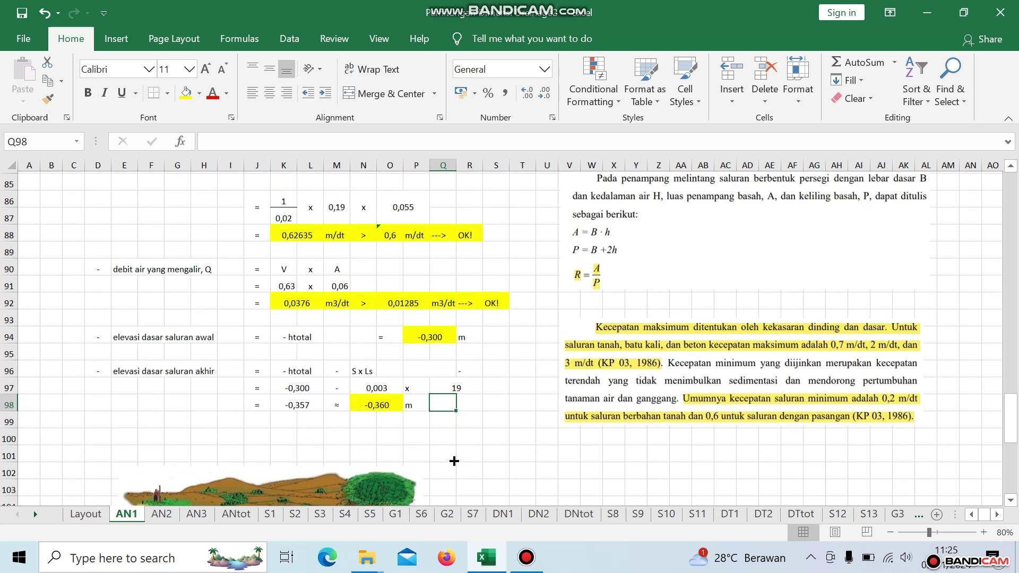
{"action": "scroll", "coordinate": [472, 383], "scroll_direction": "up", "scroll_amount": 2}
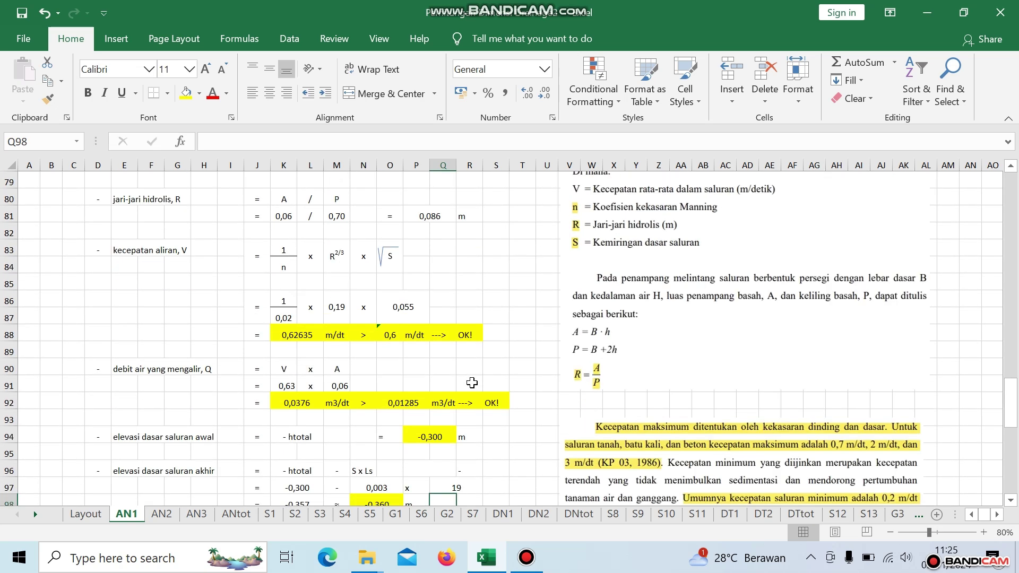
{"action": "scroll", "coordinate": [472, 382], "scroll_direction": "up", "scroll_amount": 4}
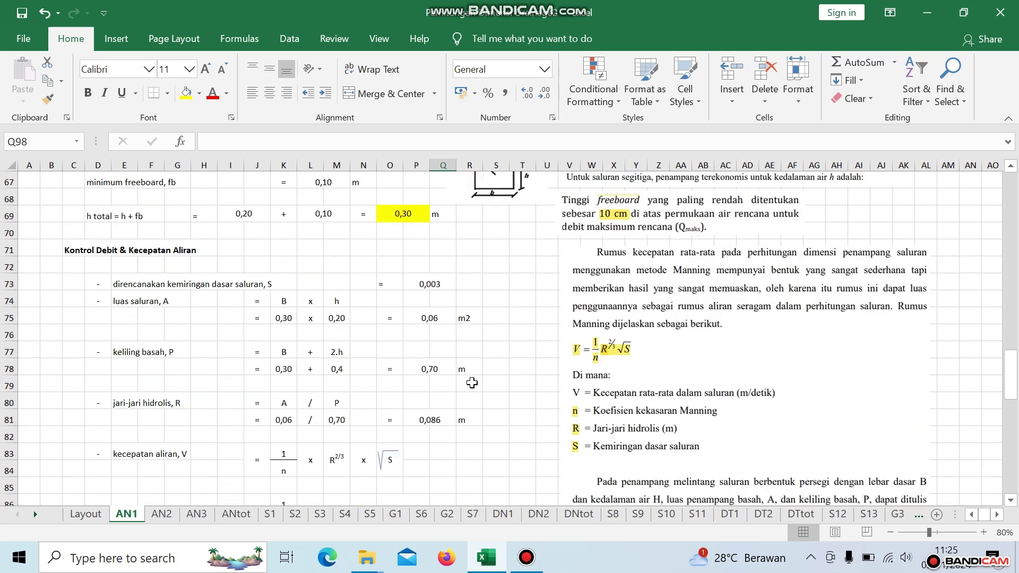
{"action": "scroll", "coordinate": [472, 382], "scroll_direction": "up", "scroll_amount": 20}
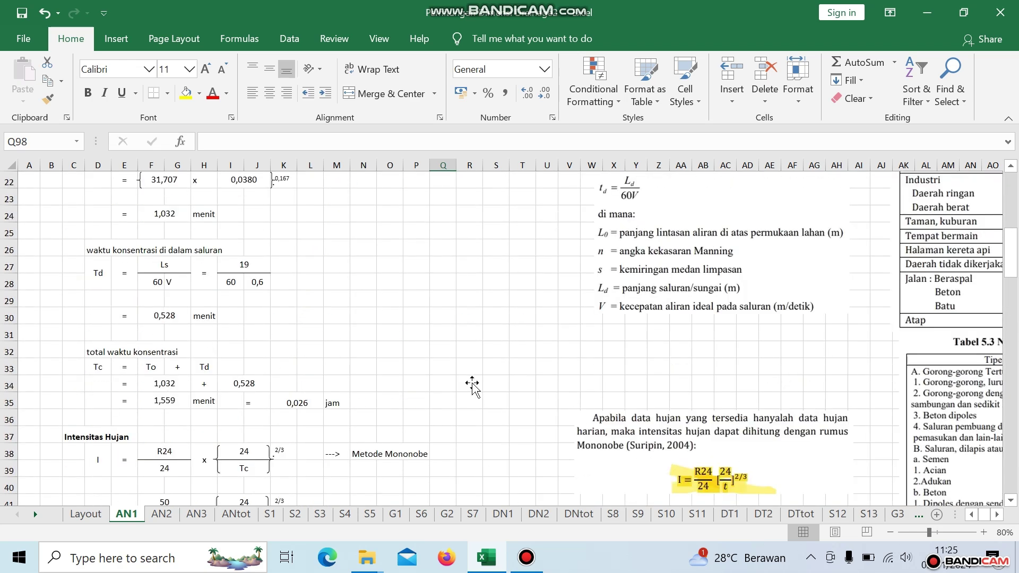
{"action": "scroll", "coordinate": [472, 383], "scroll_direction": "up", "scroll_amount": 2}
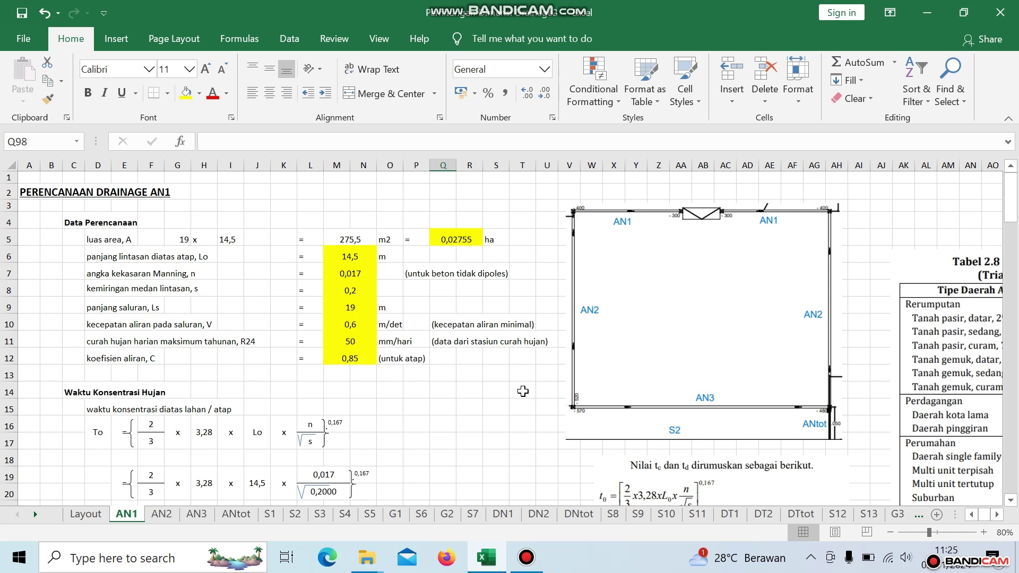
{"action": "left_click", "coordinate": [162, 514]}
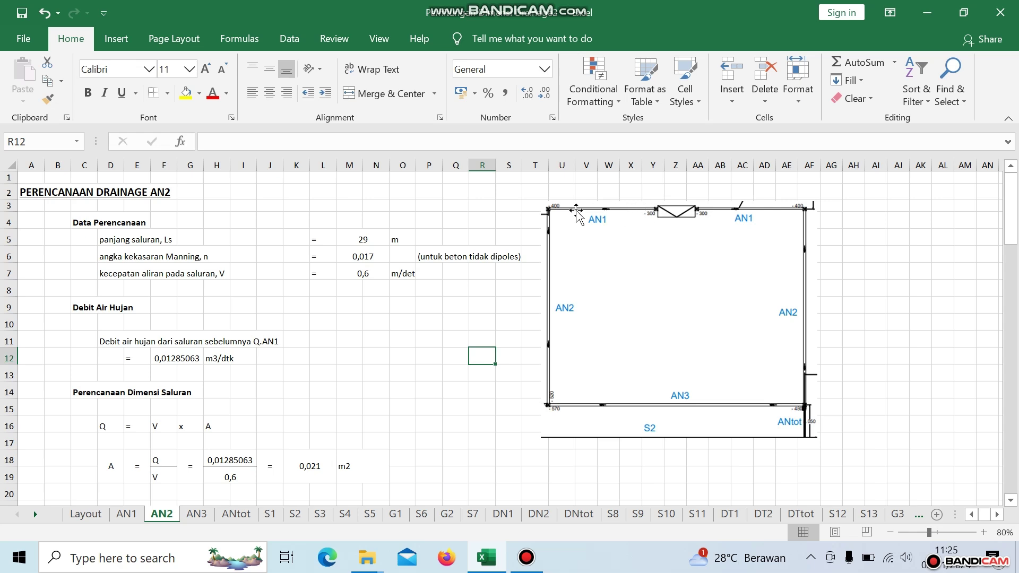
- Inspect AN2's Manning roughness and flow velocity inputs and the rainwater discharge reference to channel AN1
{"action": "left_click", "coordinate": [423, 356]}
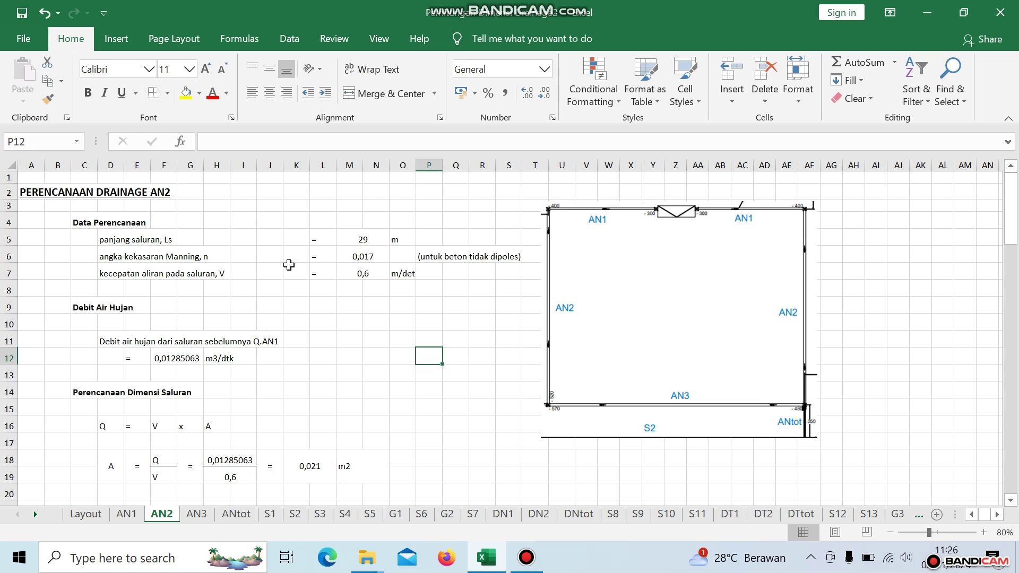
{"action": "left_click", "coordinate": [354, 256]}
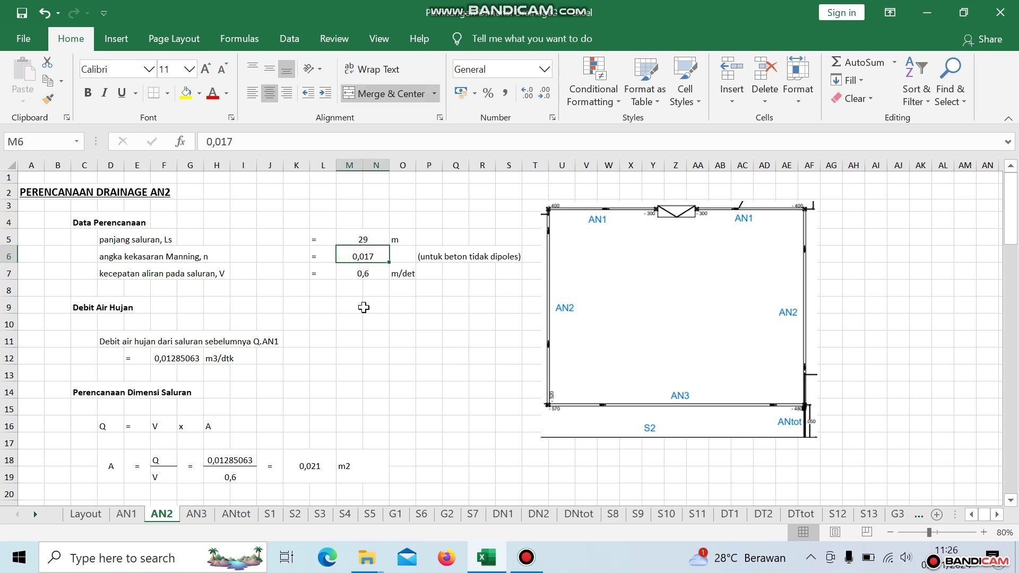
{"action": "left_click", "coordinate": [110, 274]}
{"action": "left_click", "coordinate": [379, 272]}
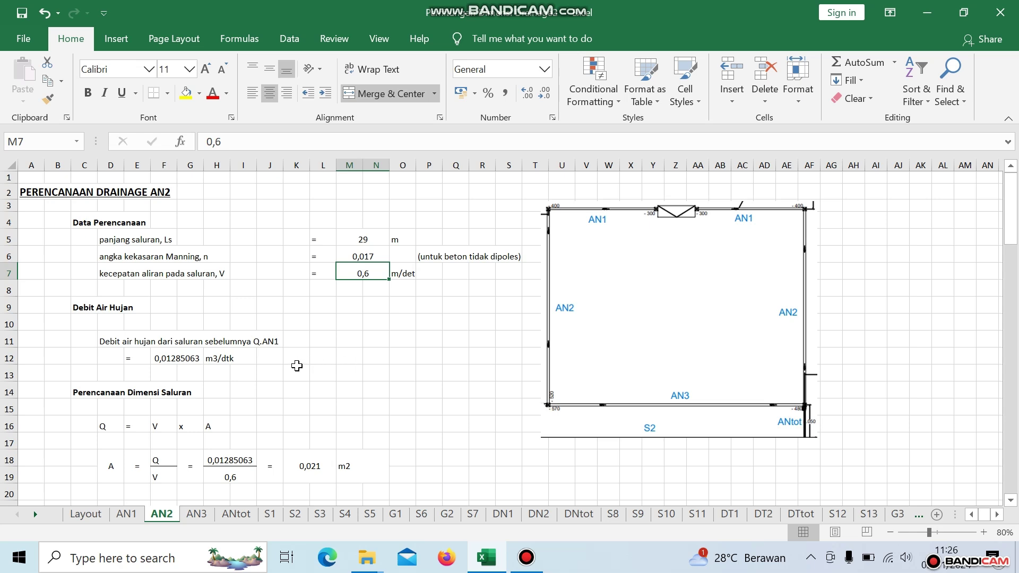
{"action": "scroll", "coordinate": [297, 366], "scroll_direction": "down", "scroll_amount": 1}
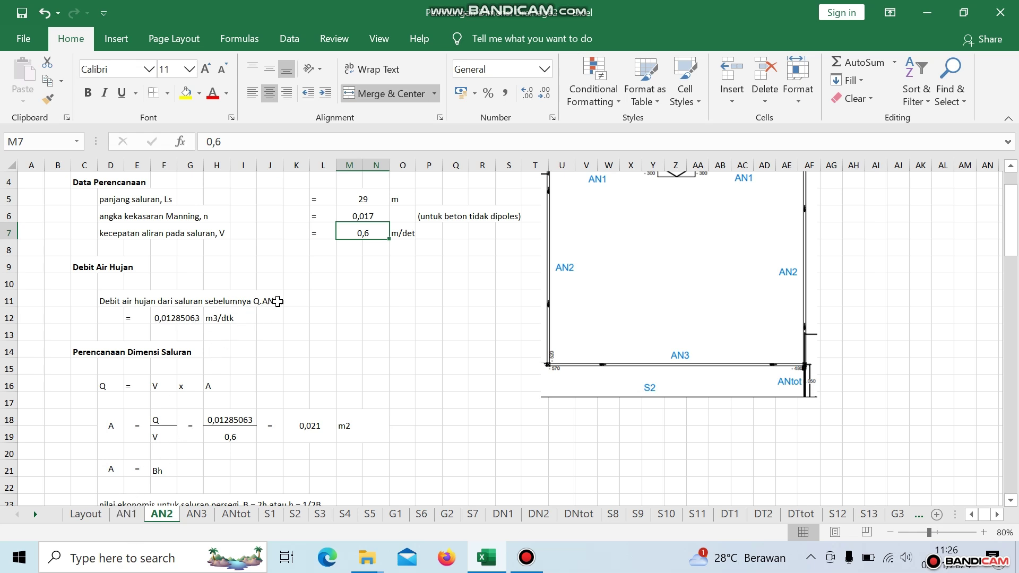
{"action": "left_click", "coordinate": [176, 320]}
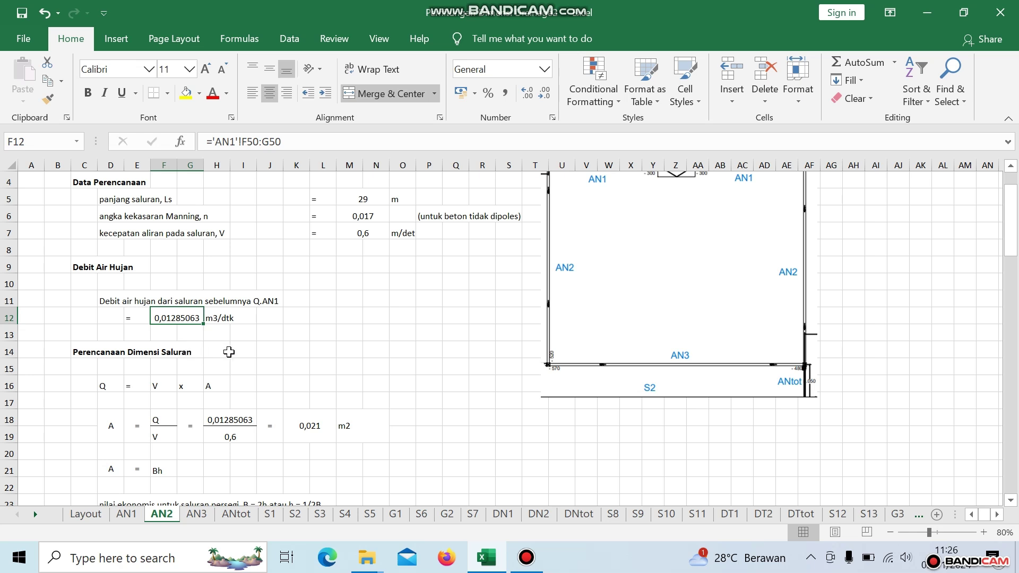
- Inspect AN2's channel sizing: the required area A from Q/V, the adopted width B and the adopted depth h
{"action": "scroll", "coordinate": [230, 352], "scroll_direction": "down", "scroll_amount": 1}
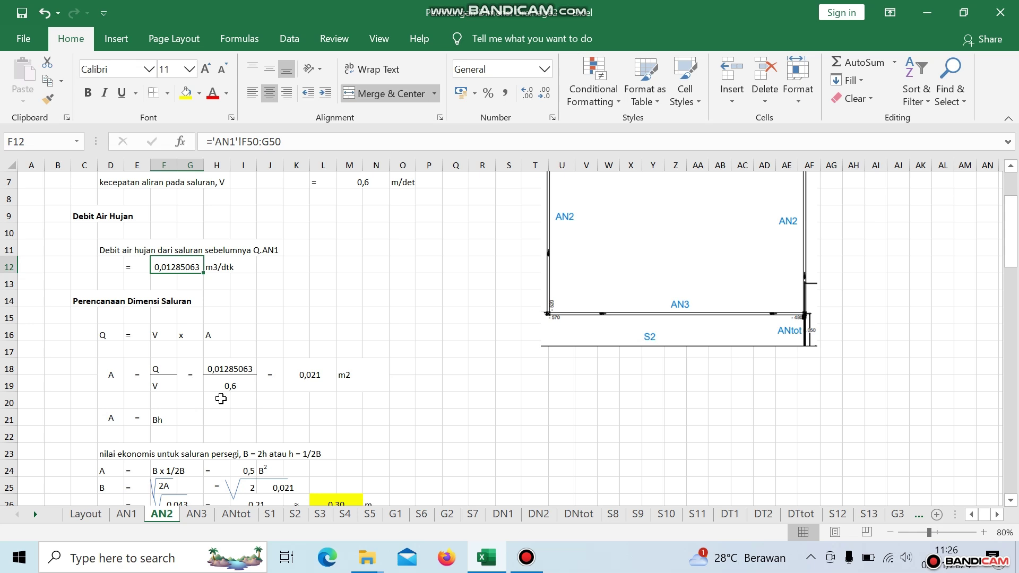
{"action": "left_click", "coordinate": [320, 386]}
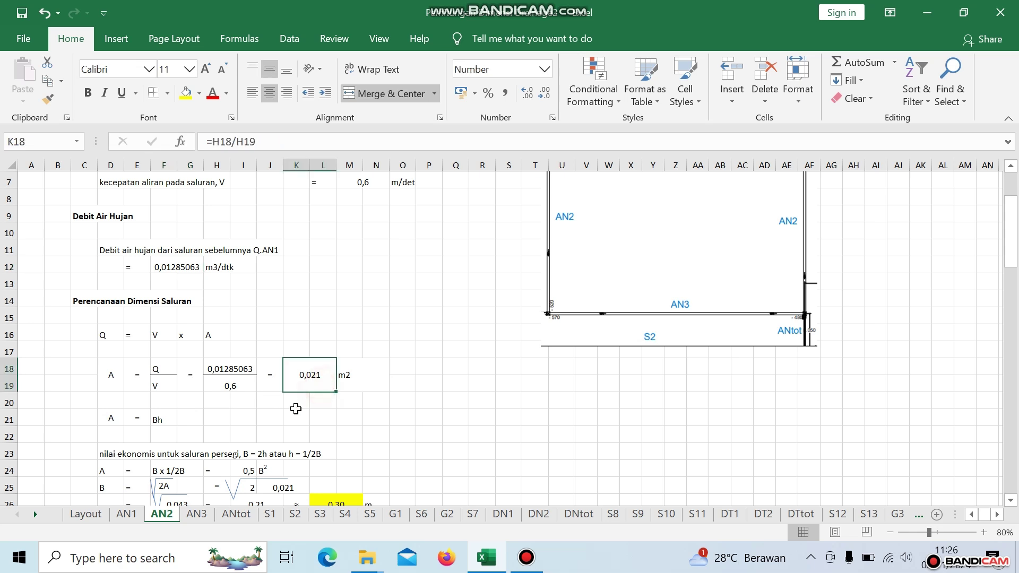
{"action": "scroll", "coordinate": [295, 408], "scroll_direction": "down", "scroll_amount": 3}
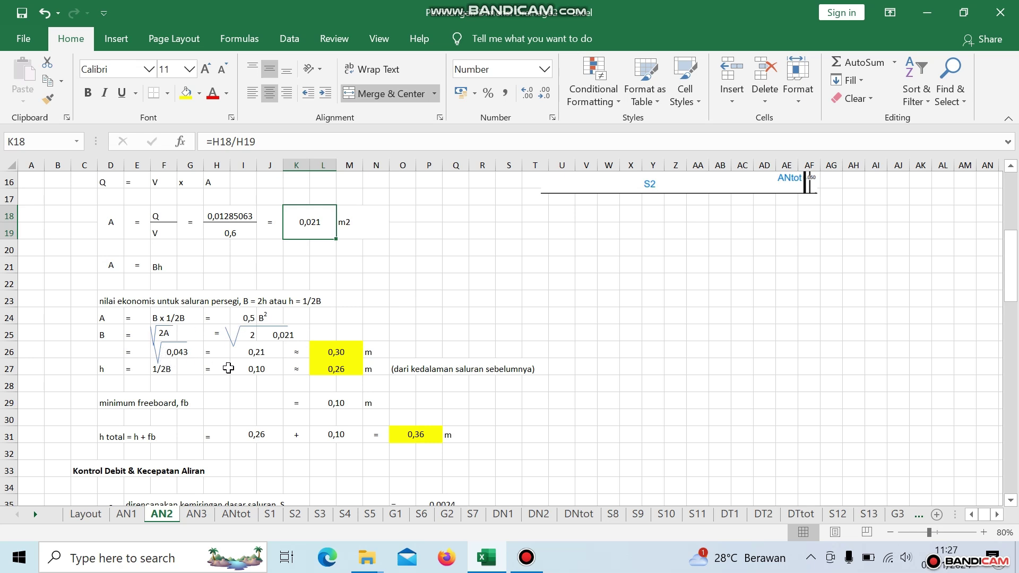
{"action": "left_click", "coordinate": [337, 353]}
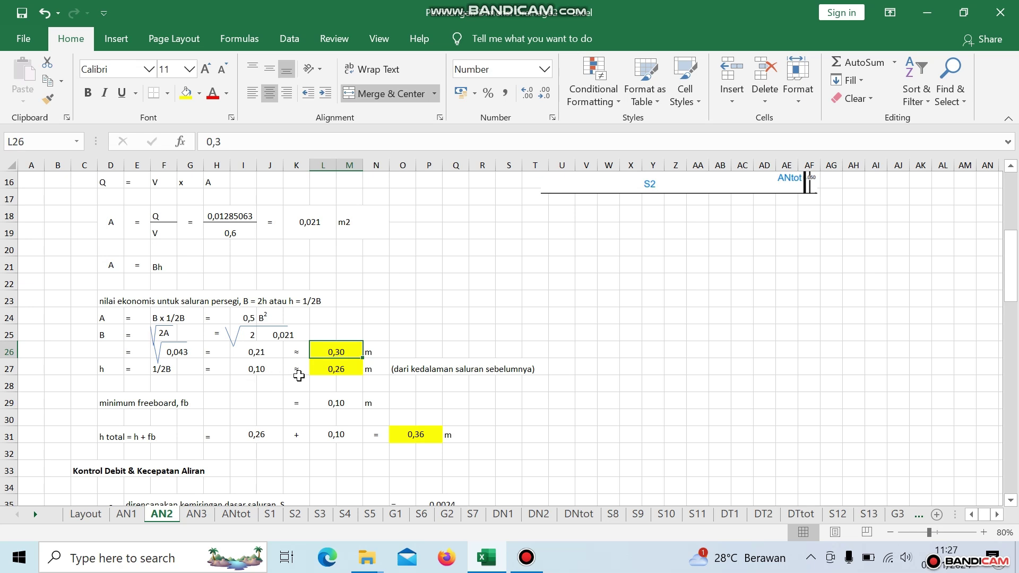
{"action": "left_click", "coordinate": [337, 371]}
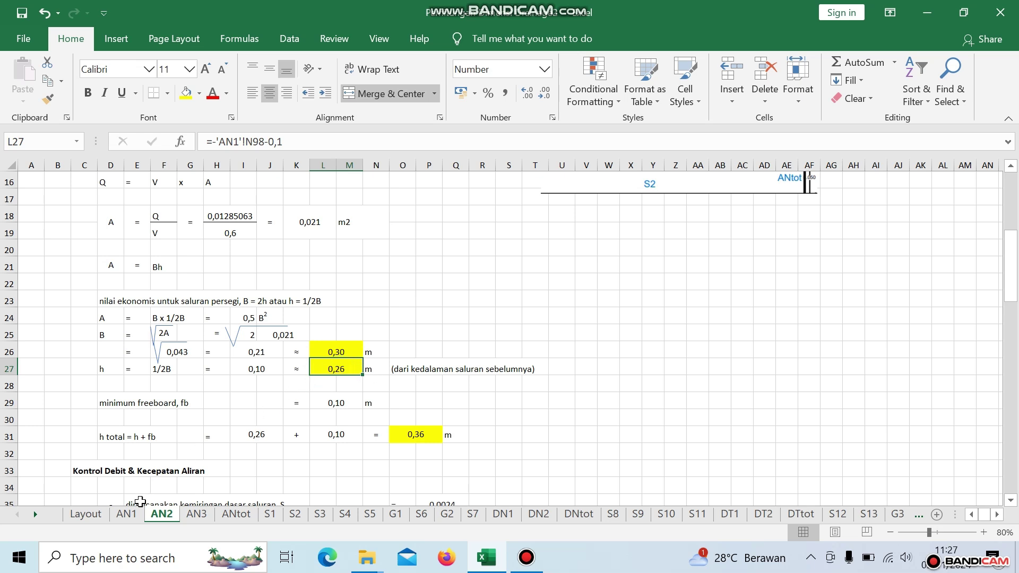
- Trace AN2's depth h to the rounded final bed elevation on the AN1 sheet, and return to AN2
{"action": "left_click", "coordinate": [133, 516]}
{"action": "scroll", "coordinate": [365, 431], "scroll_direction": "down", "scroll_amount": 14}
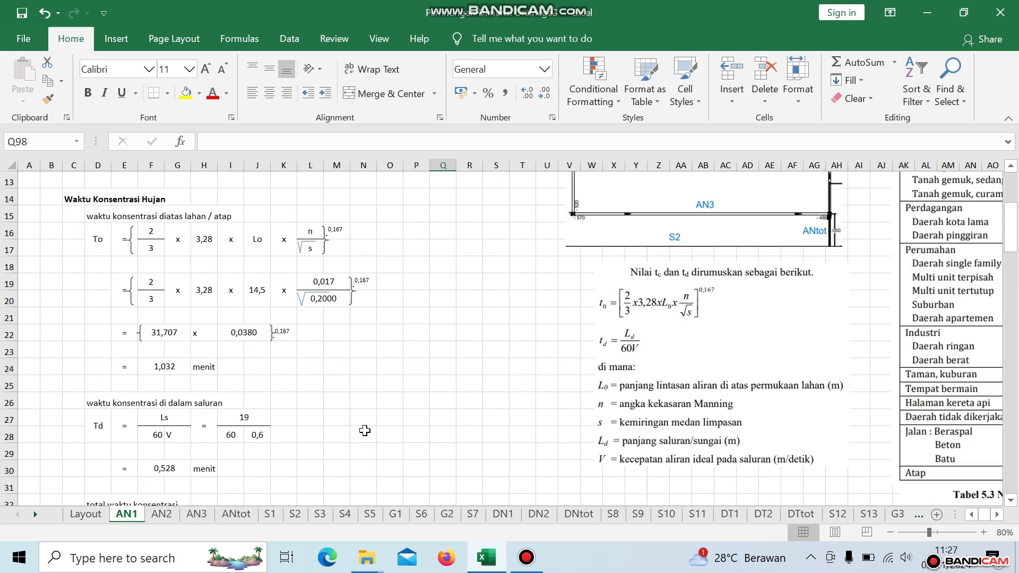
{"action": "scroll", "coordinate": [365, 431], "scroll_direction": "down", "scroll_amount": 15}
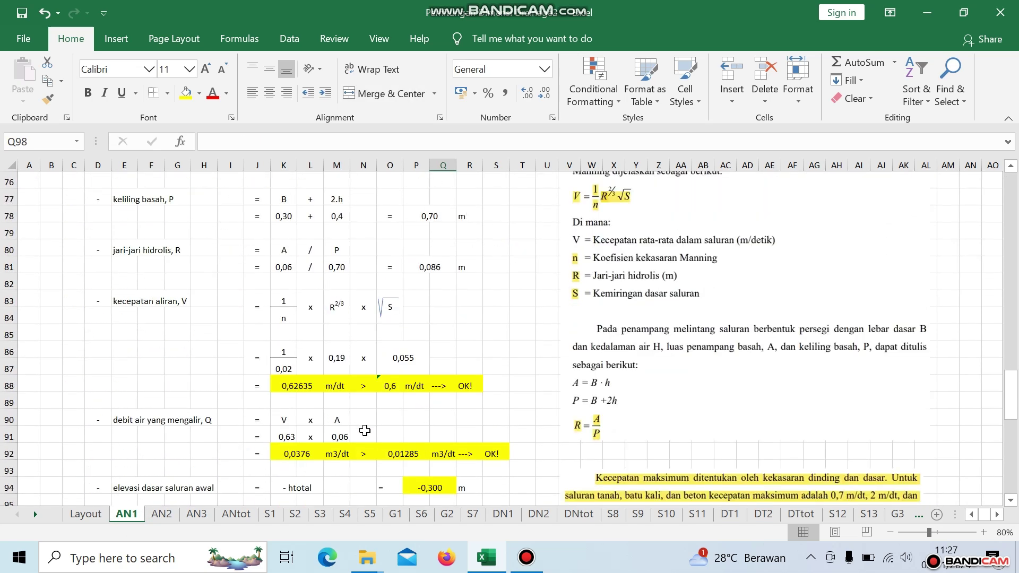
{"action": "scroll", "coordinate": [365, 427], "scroll_direction": "up", "scroll_amount": 2}
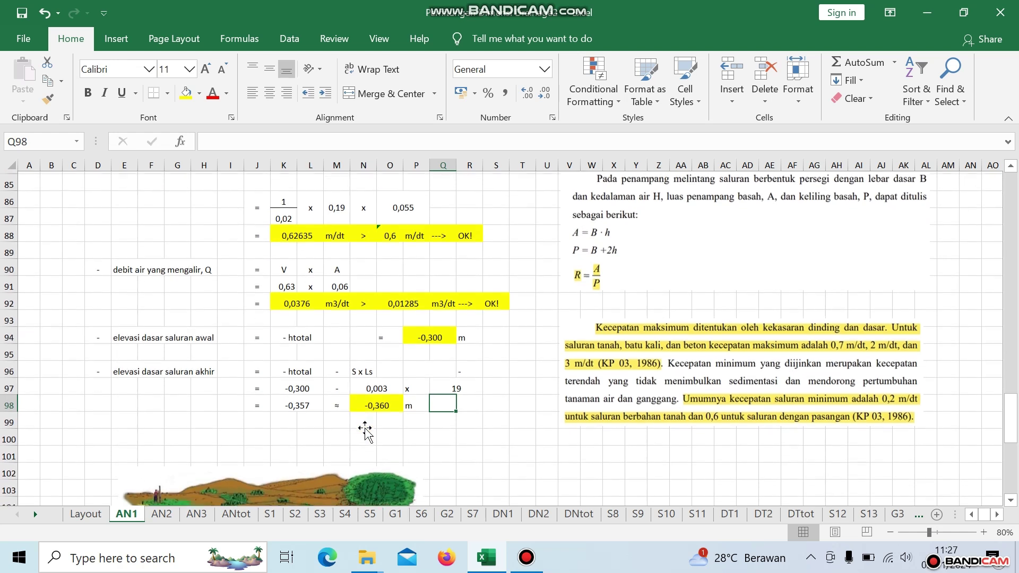
{"action": "left_click", "coordinate": [375, 405]}
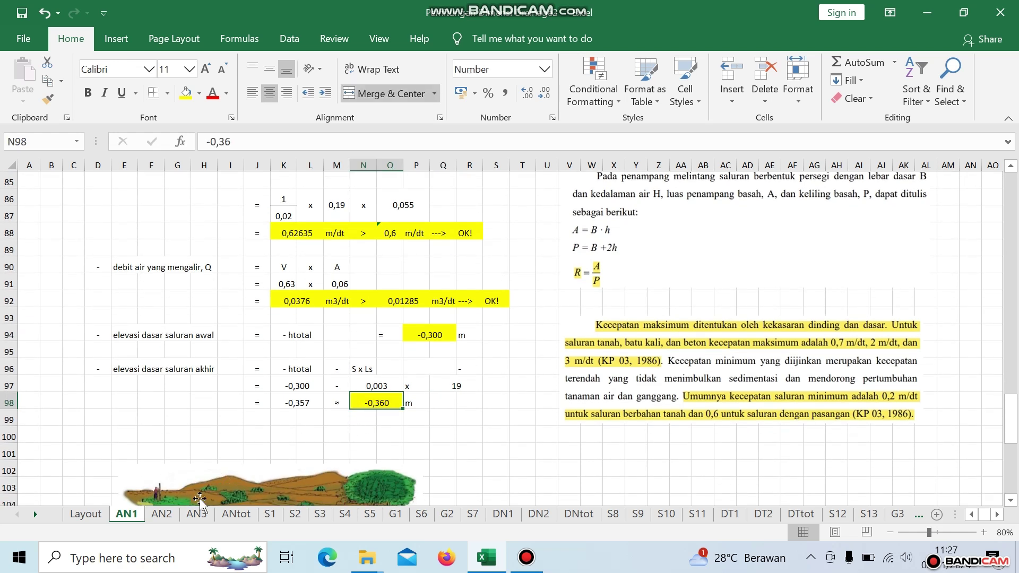
{"action": "left_click", "coordinate": [169, 514]}
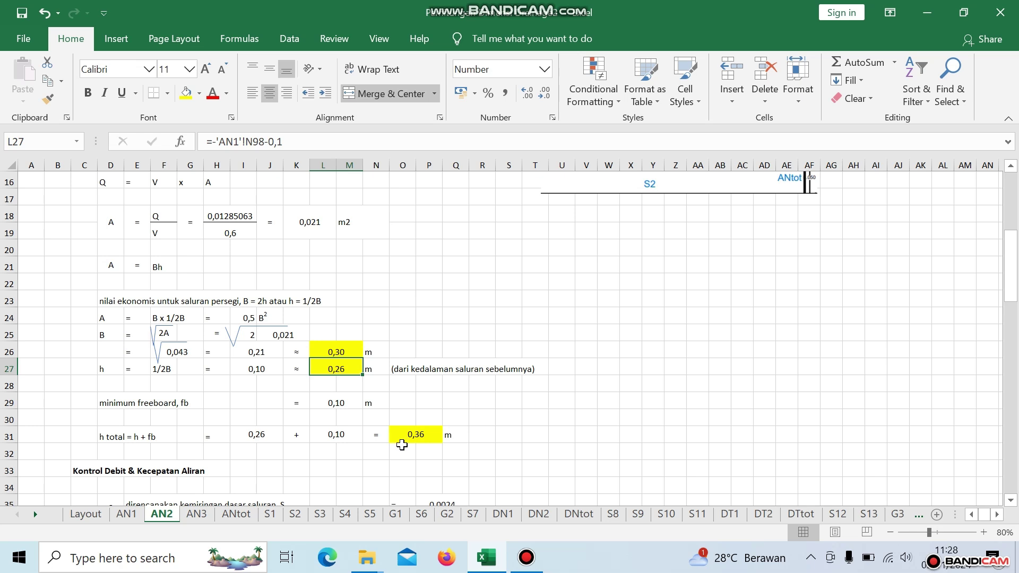
- Compare AN2's h total formula with the final bed elevation on the AN1 sheet, ending back on AN2
{"action": "left_click", "coordinate": [134, 516]}
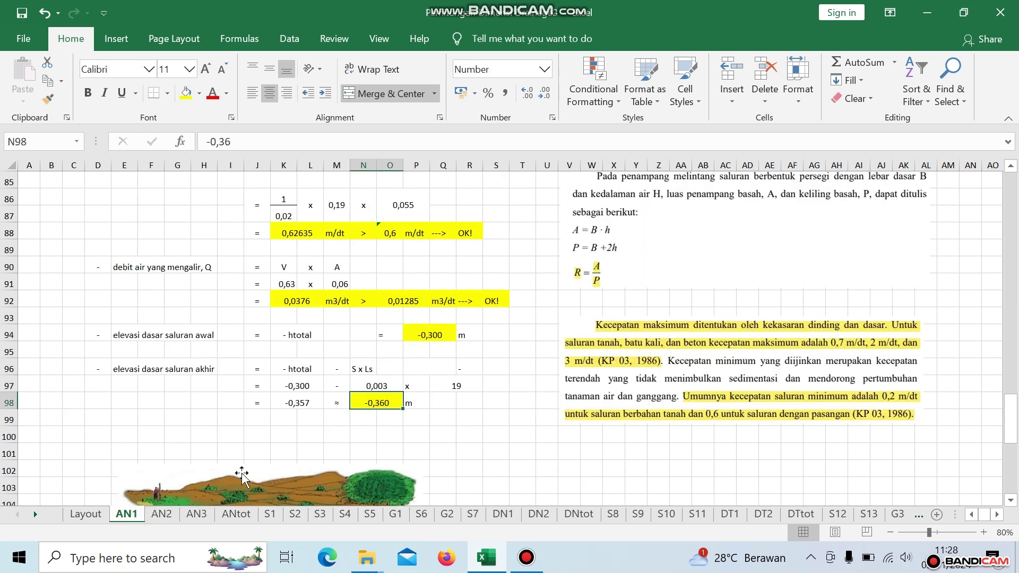
{"action": "left_click", "coordinate": [167, 518]}
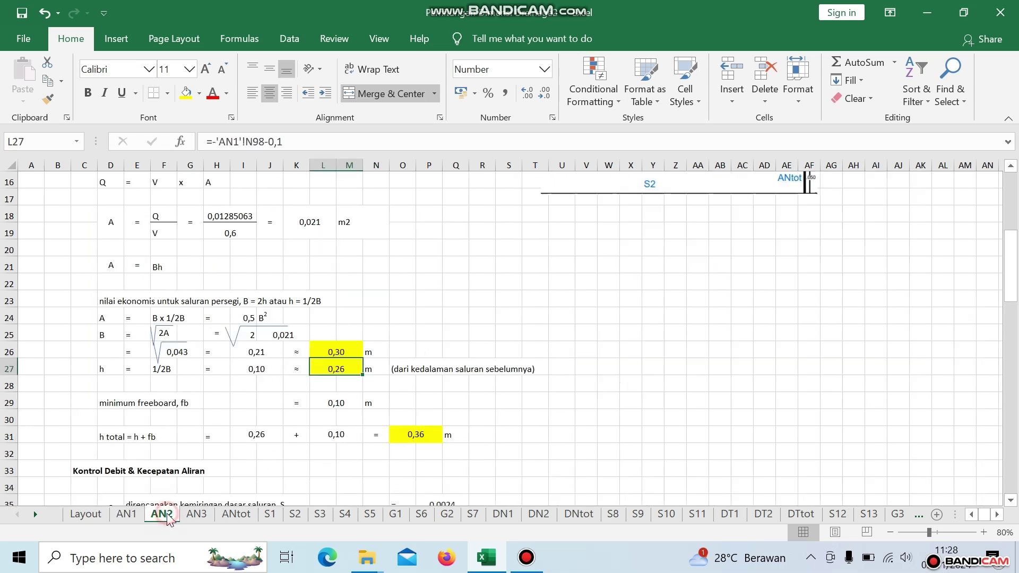
{"action": "left_click", "coordinate": [423, 435]}
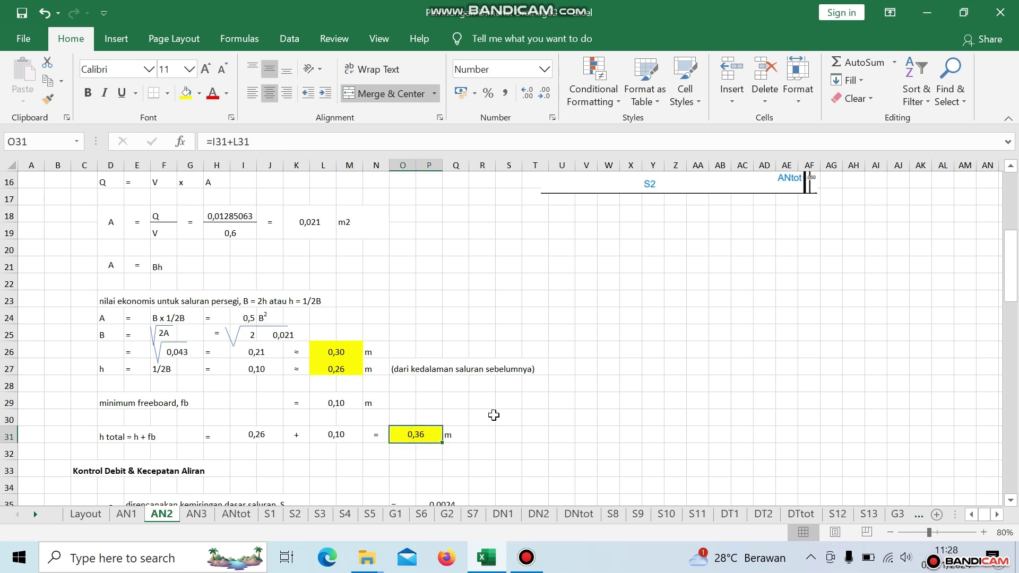
{"action": "scroll", "coordinate": [493, 415], "scroll_direction": "down", "scroll_amount": 2}
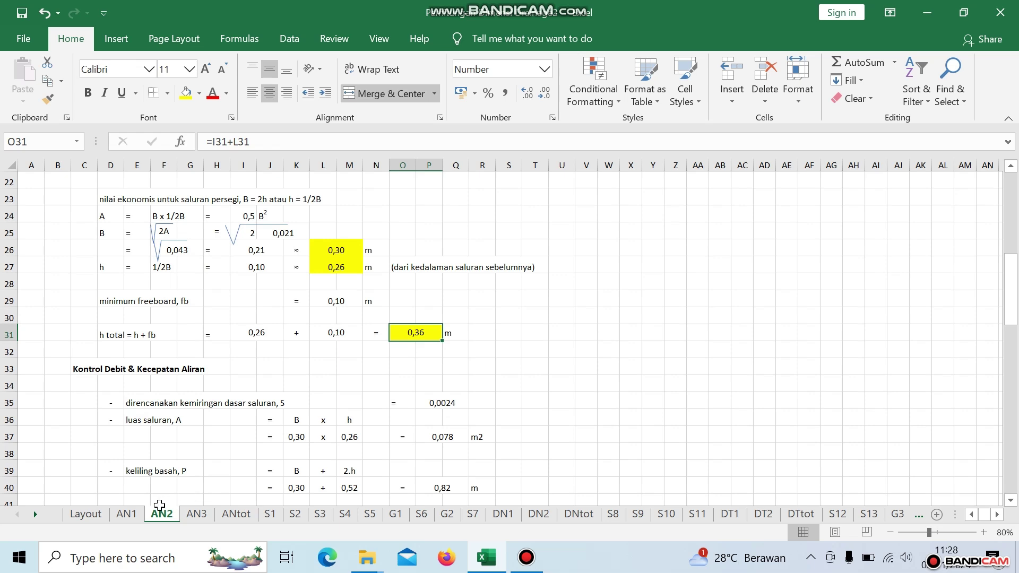
{"action": "left_click", "coordinate": [137, 515]}
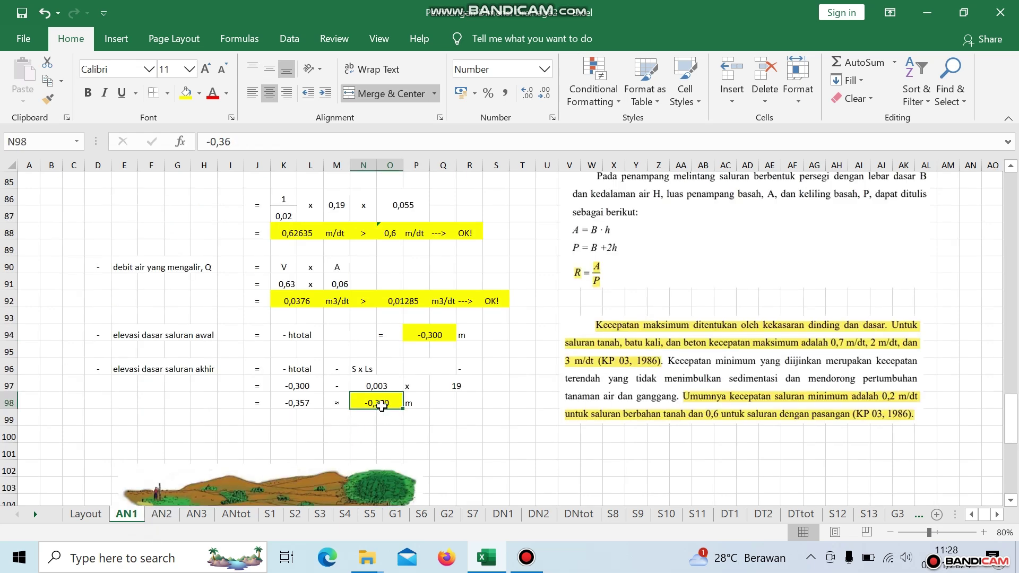
{"action": "left_click", "coordinate": [162, 515]}
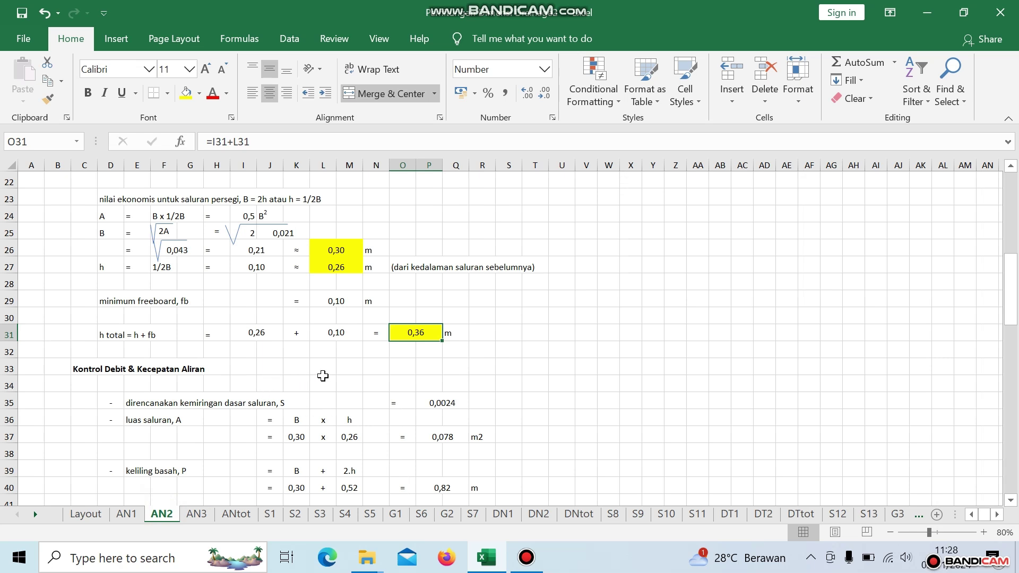
- Inspect AN2's planned bed slope S, channel area A, wetted perimeter P and hydraulic radius R
{"action": "scroll", "coordinate": [323, 376], "scroll_direction": "down", "scroll_amount": 2}
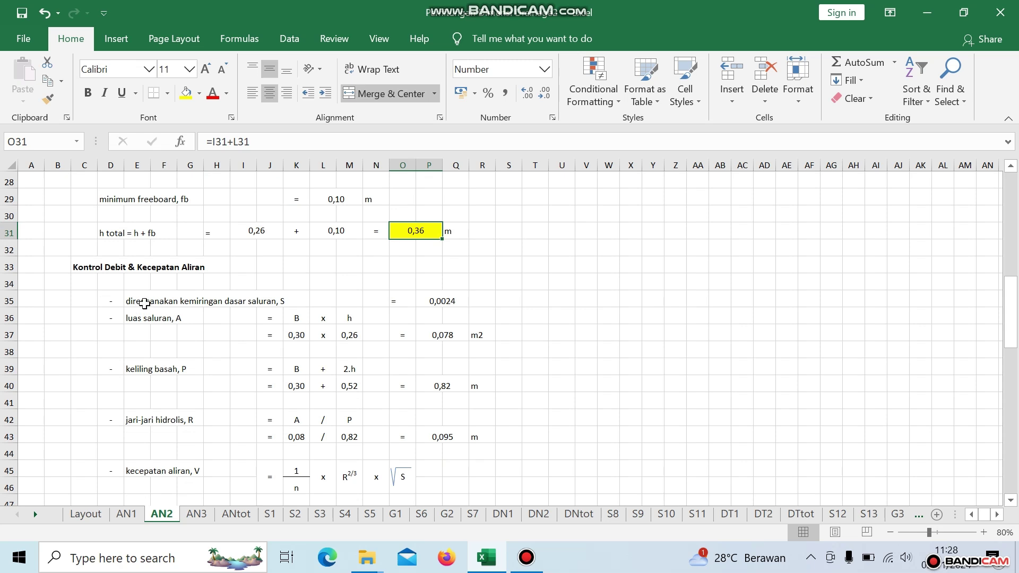
{"action": "left_click", "coordinate": [431, 300]}
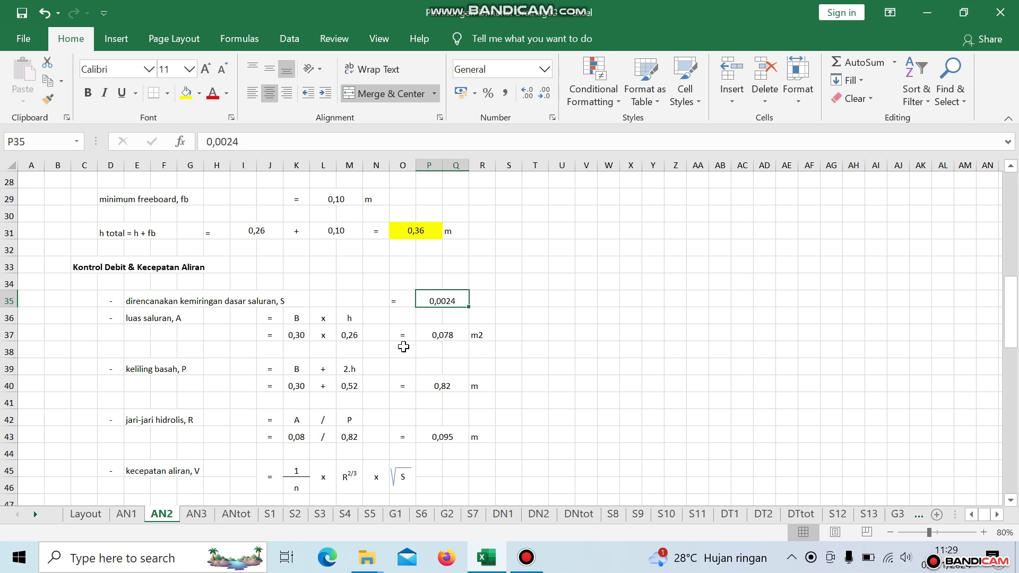
{"action": "left_click", "coordinate": [443, 335]}
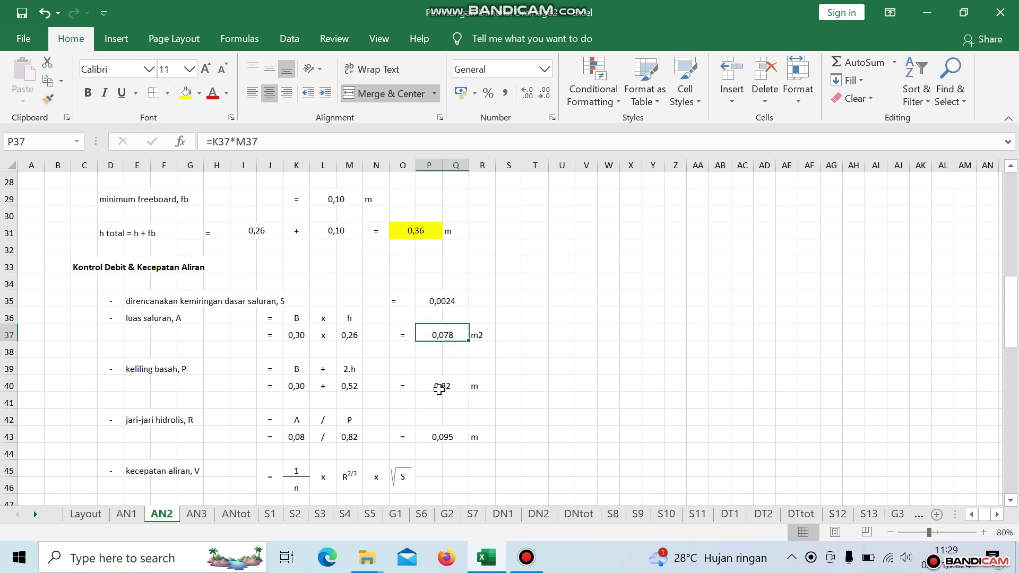
{"action": "left_click", "coordinate": [441, 388]}
{"action": "scroll", "coordinate": [469, 382], "scroll_direction": "down", "scroll_amount": 1}
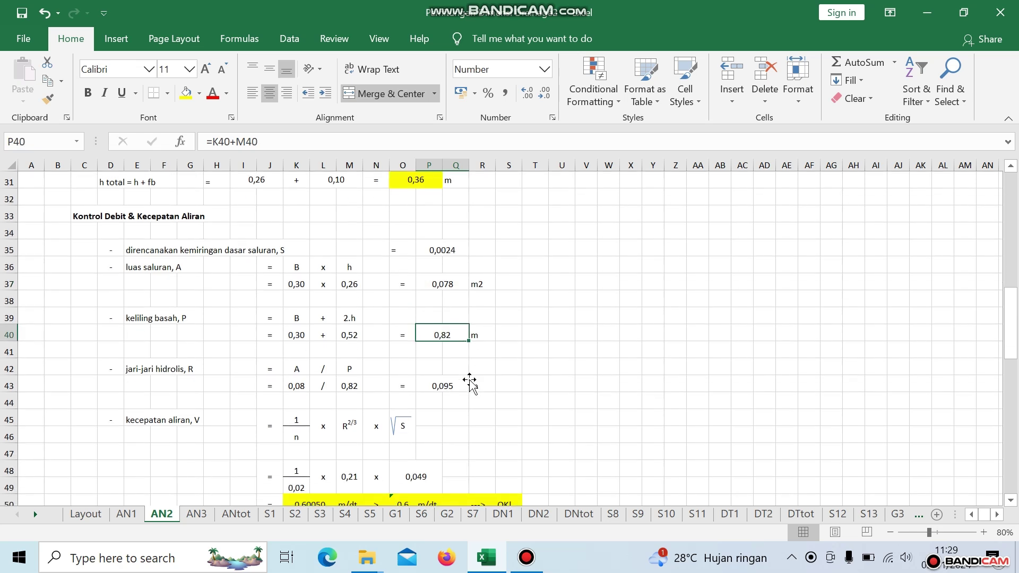
{"action": "scroll", "coordinate": [469, 383], "scroll_direction": "down", "scroll_amount": 1}
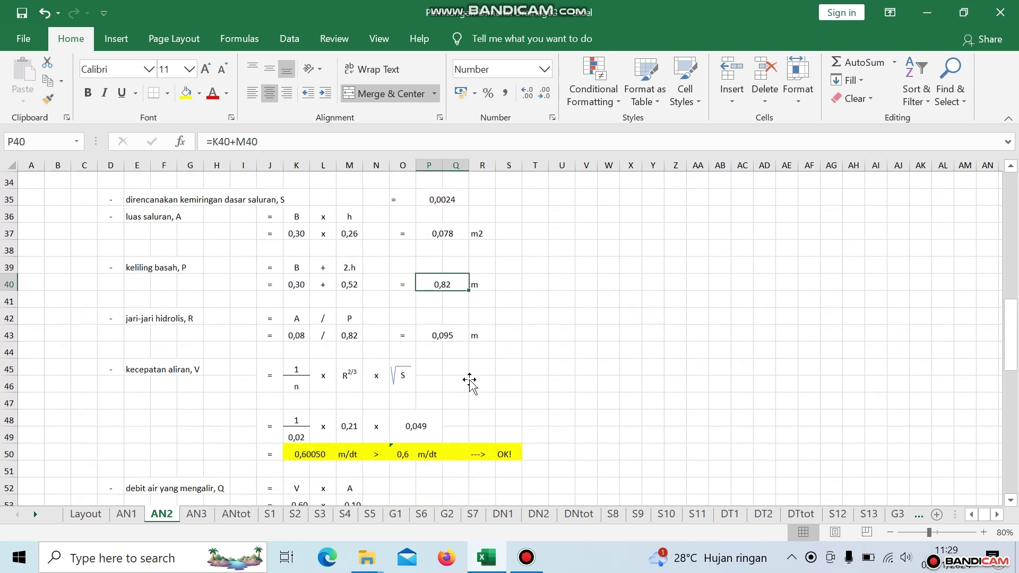
{"action": "left_click", "coordinate": [445, 336]}
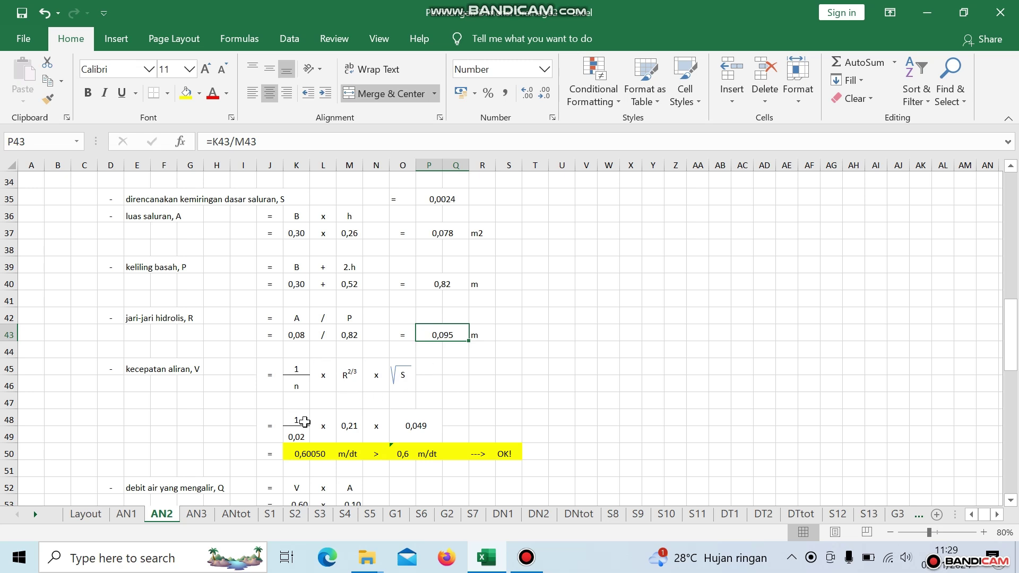
- Check AN2's Manning flow velocity formula against the minimum velocity in the same row
{"action": "scroll", "coordinate": [328, 395], "scroll_direction": "down", "scroll_amount": 1}
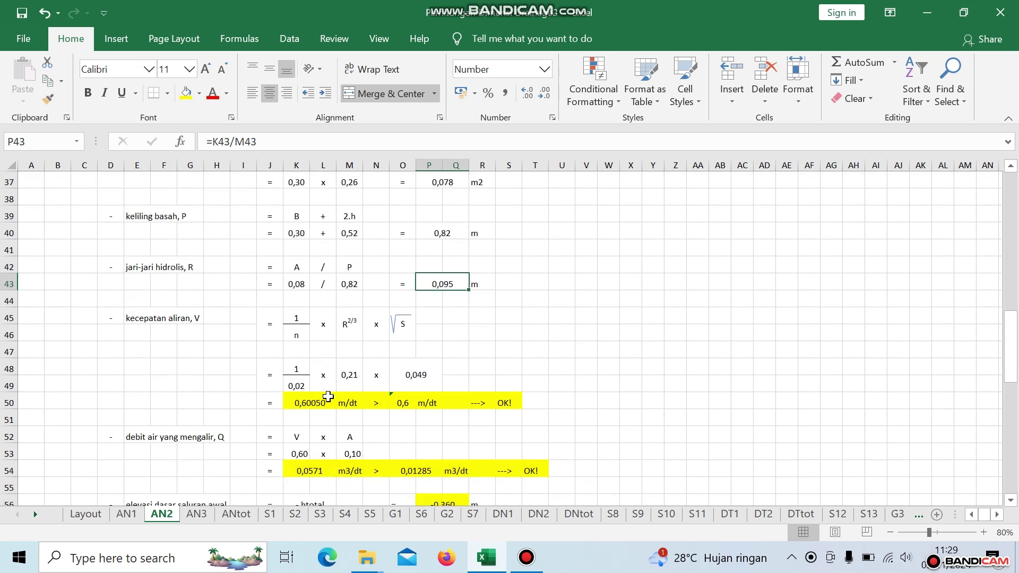
{"action": "left_click", "coordinate": [318, 403]}
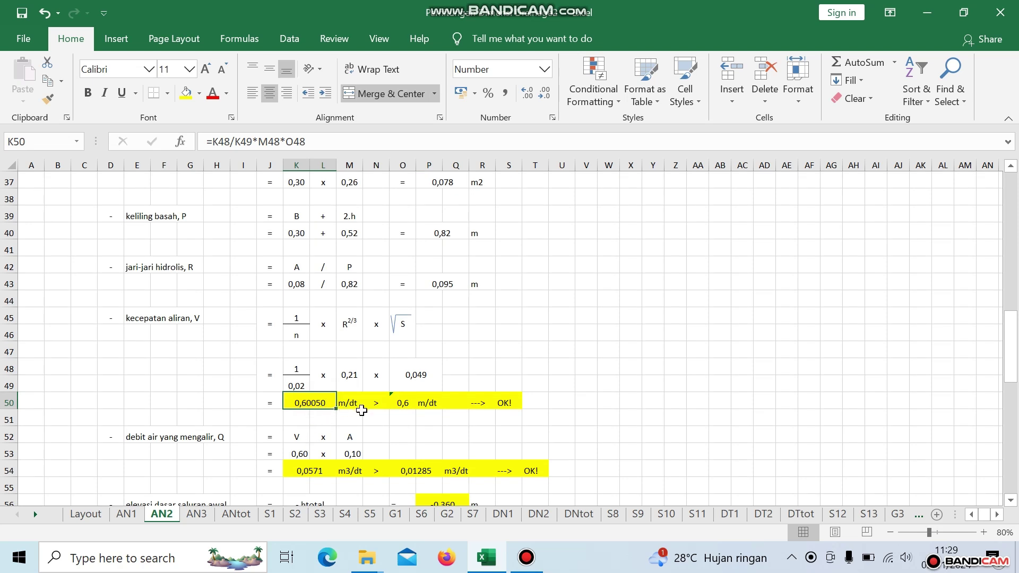
{"action": "left_click", "coordinate": [404, 408]}
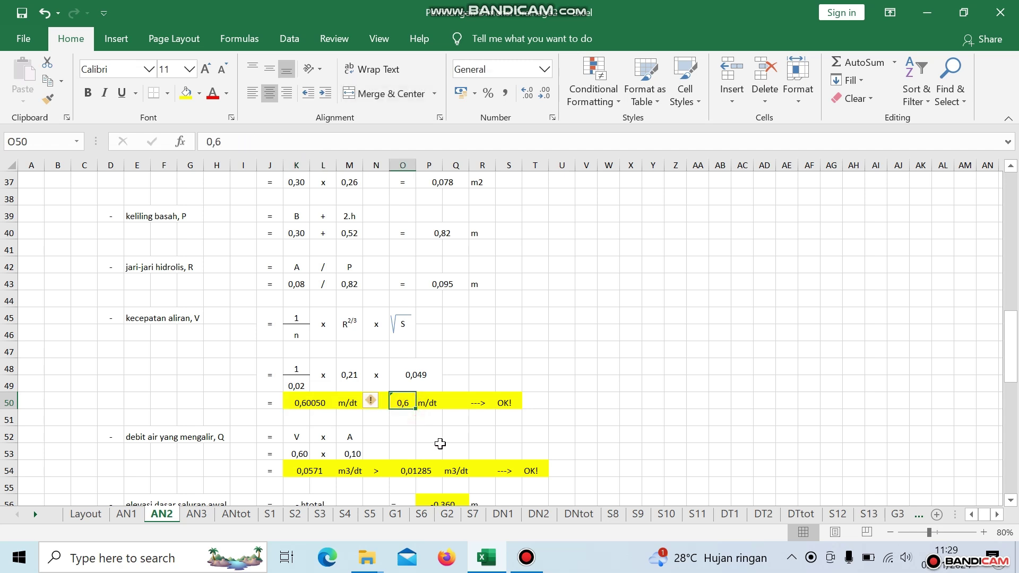
- Check AN2's flowing discharge Q, calculated as V x A, against the referenced rainwater discharge
{"action": "scroll", "coordinate": [488, 423], "scroll_direction": "down", "scroll_amount": 1}
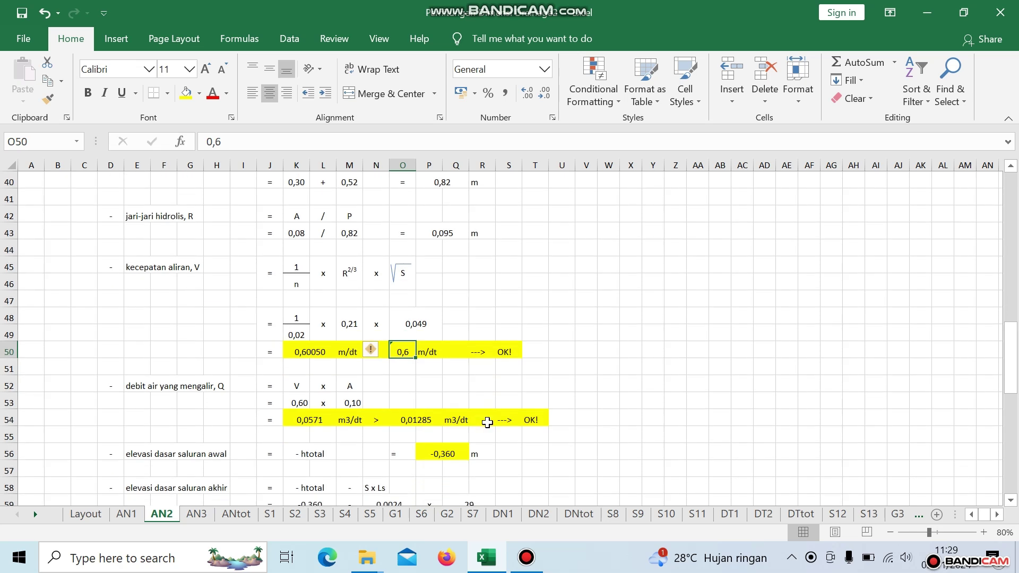
{"action": "left_click", "coordinate": [649, 380]}
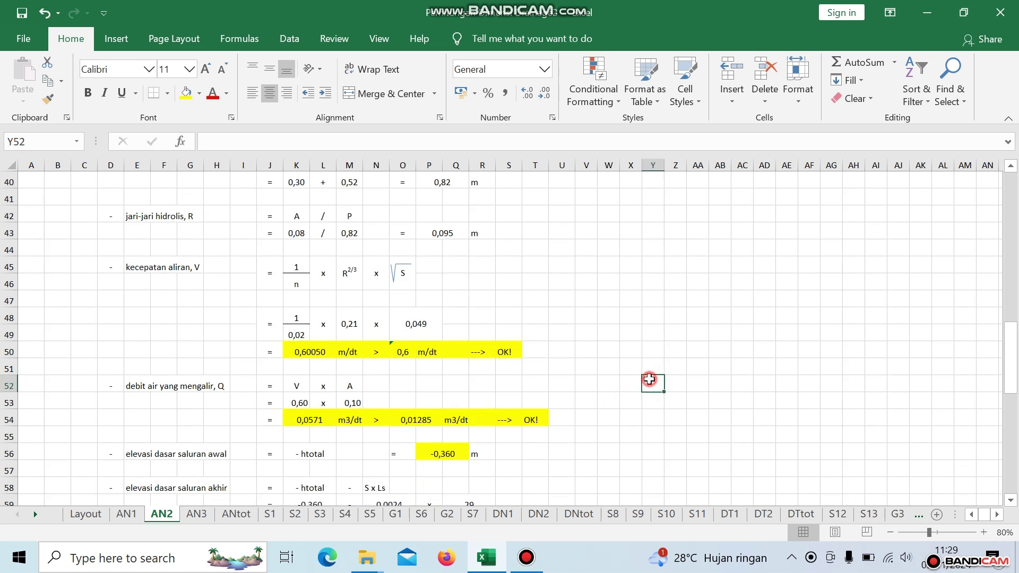
{"action": "scroll", "coordinate": [405, 406], "scroll_direction": "down", "scroll_amount": 1}
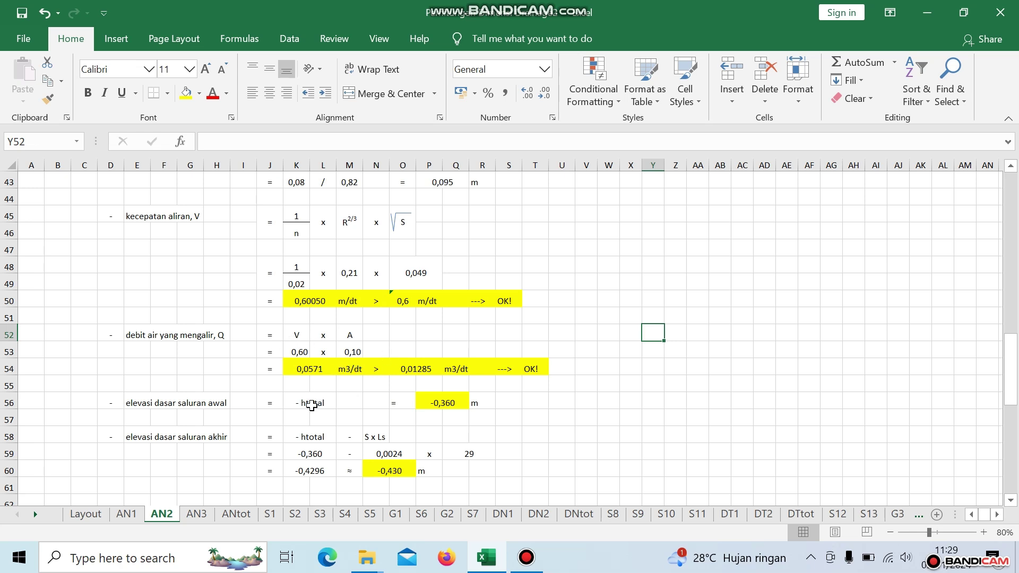
{"action": "left_click", "coordinate": [301, 373]}
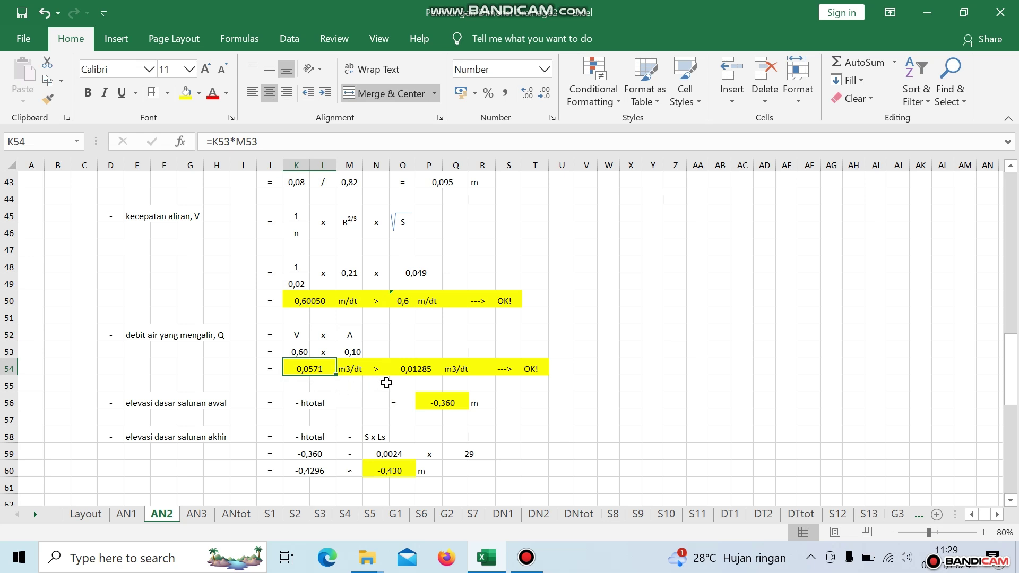
{"action": "left_click", "coordinate": [414, 368]}
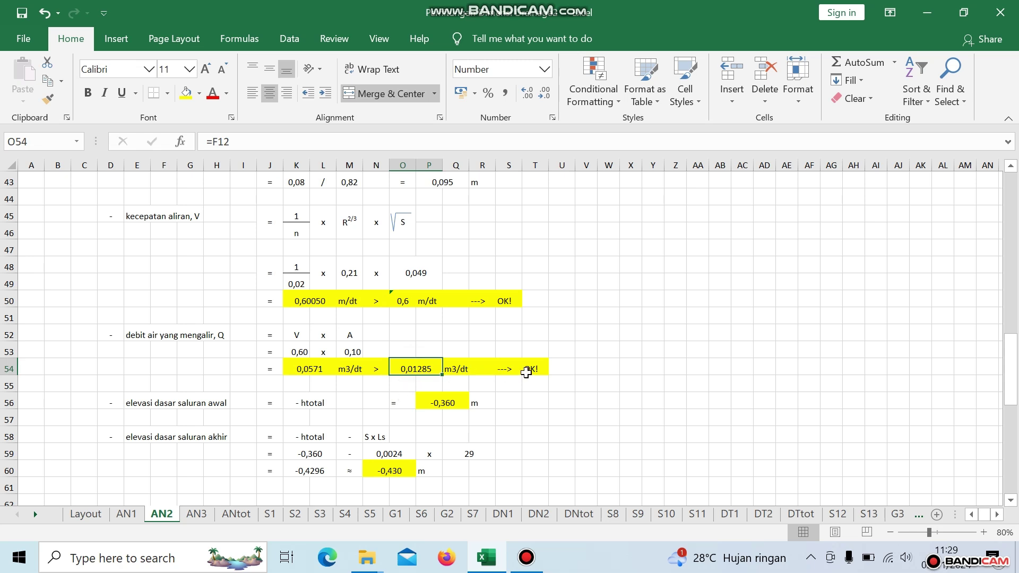
- Compare AN2's initial bed elevation with AN1's final bed elevation, and return to AN2's final bed elevation calculation
{"action": "scroll", "coordinate": [526, 372], "scroll_direction": "down", "scroll_amount": 1}
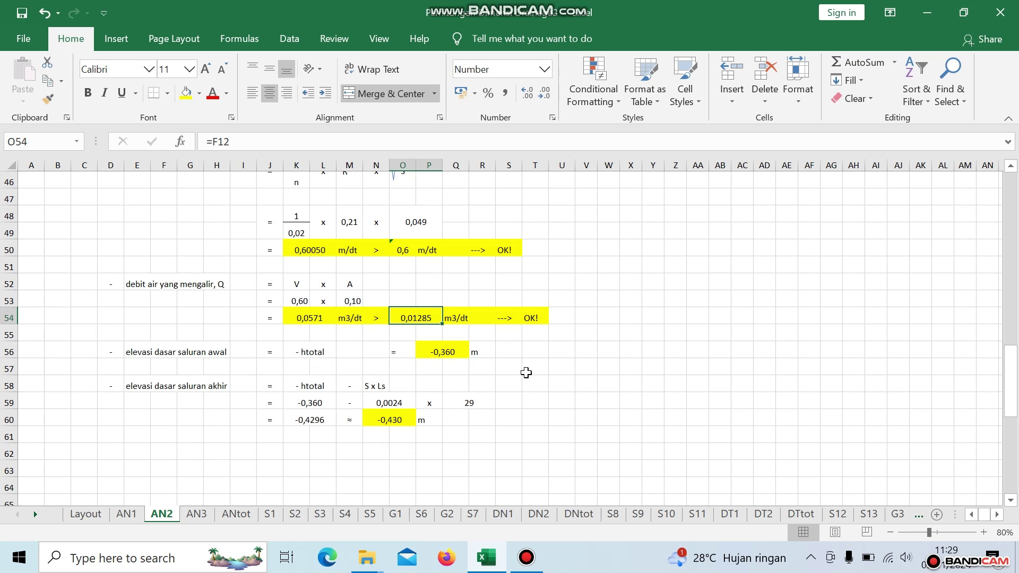
{"action": "left_click", "coordinate": [450, 354]}
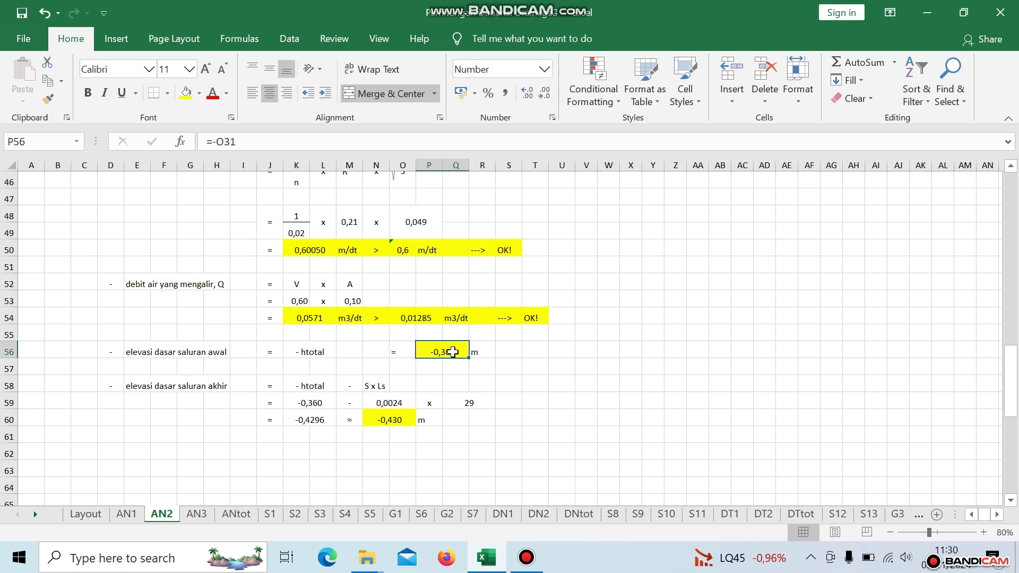
{"action": "left_click", "coordinate": [127, 514]}
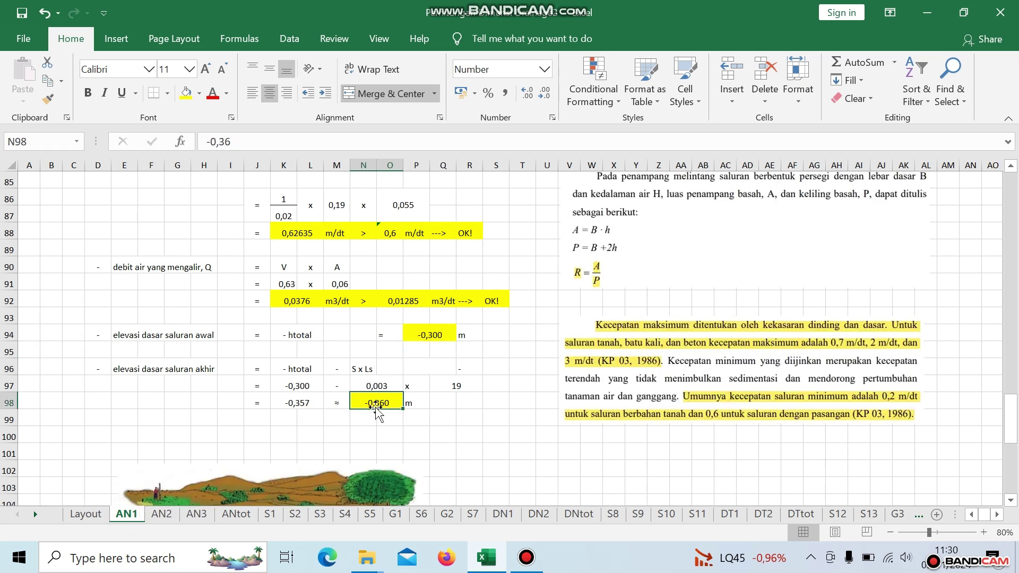
{"action": "left_click", "coordinate": [162, 514]}
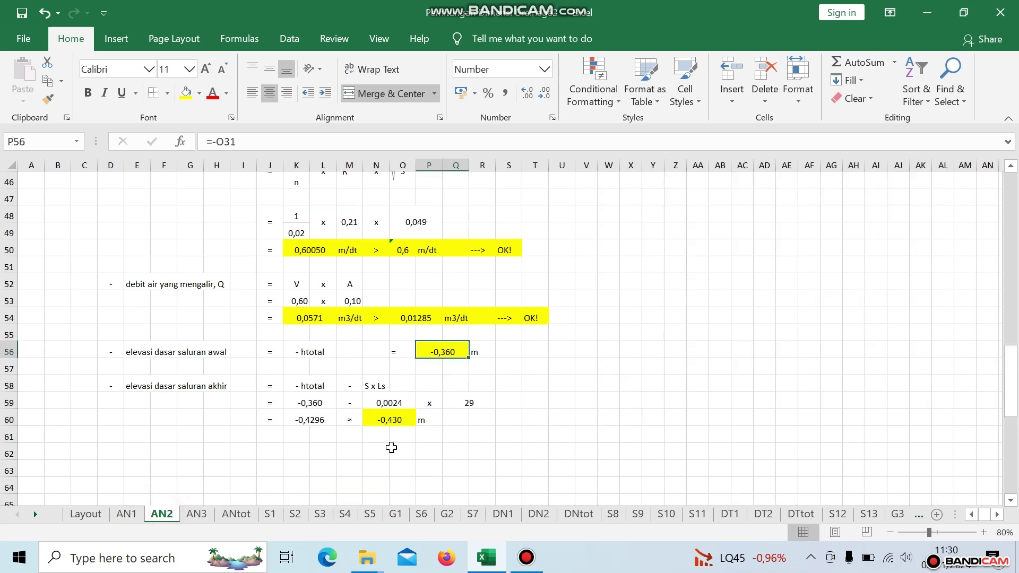
{"action": "scroll", "coordinate": [391, 445], "scroll_direction": "down", "scroll_amount": 1}
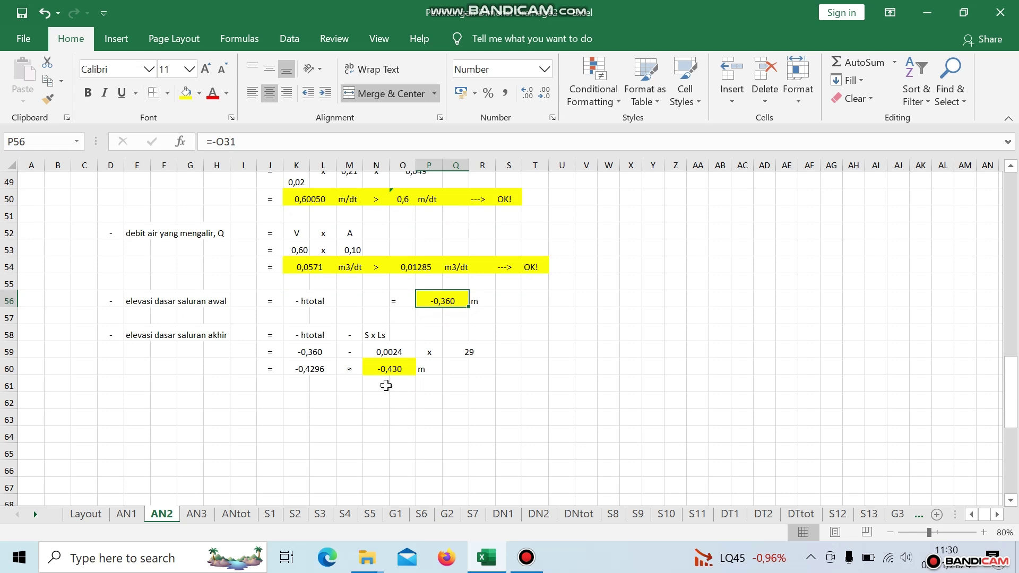
- Inspect AN2's final bed elevation calculation and its rounded result, then return to the AN2 design data and layout sketch
{"action": "left_click", "coordinate": [312, 350]}
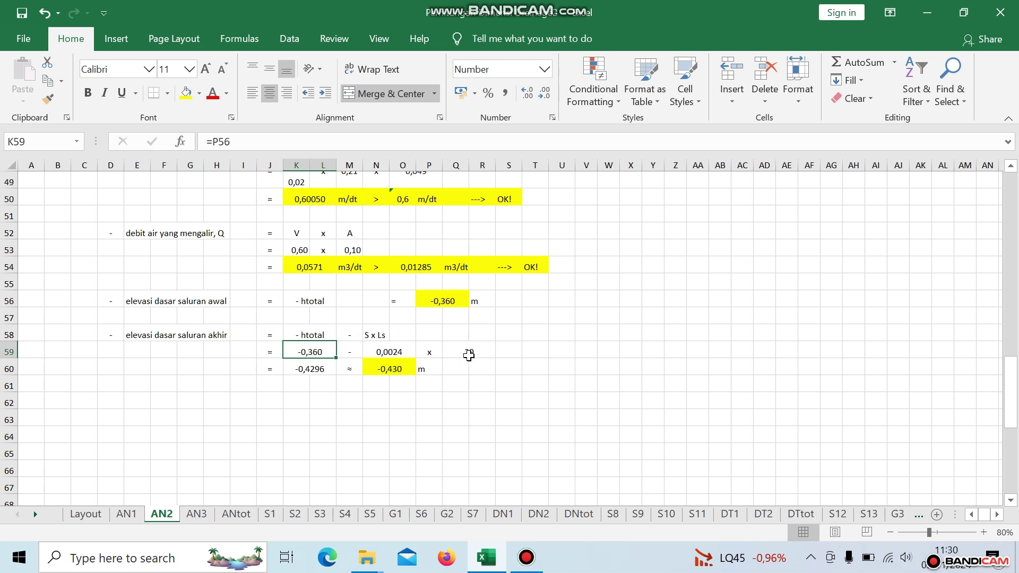
{"action": "left_click", "coordinate": [395, 371]}
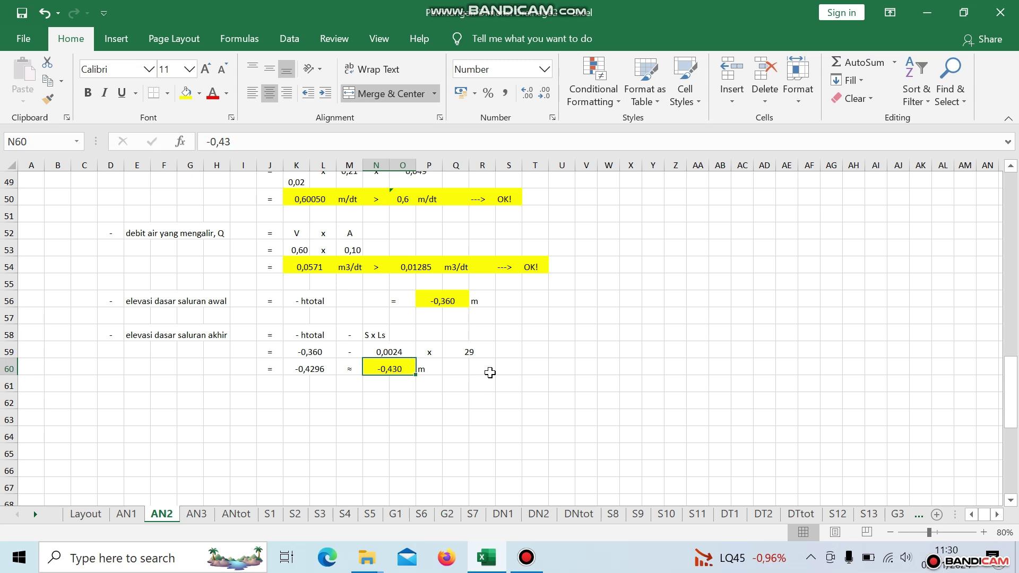
{"action": "scroll", "coordinate": [491, 371], "scroll_direction": "up", "scroll_amount": 4}
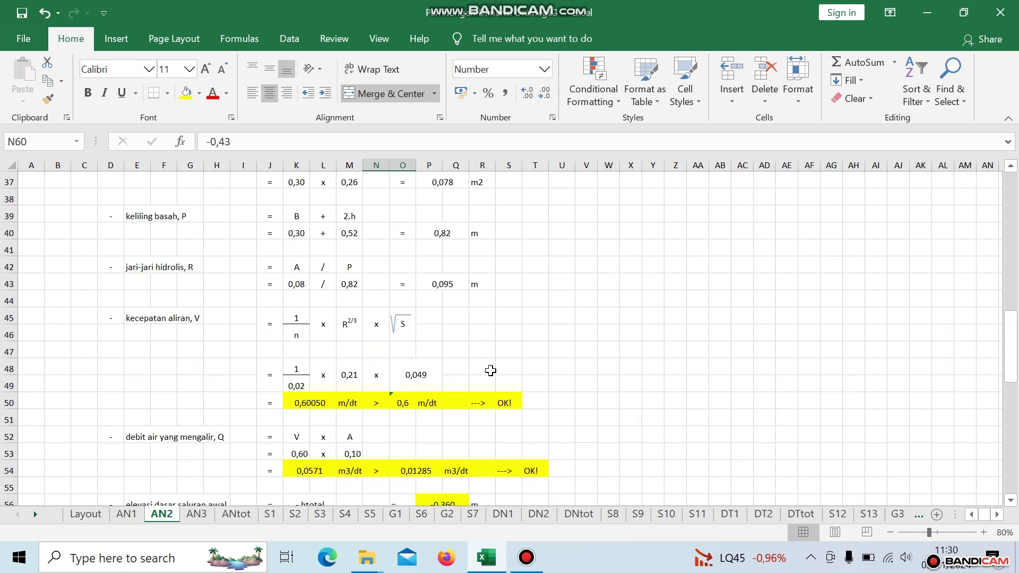
{"action": "scroll", "coordinate": [491, 371], "scroll_direction": "up", "scroll_amount": 12}
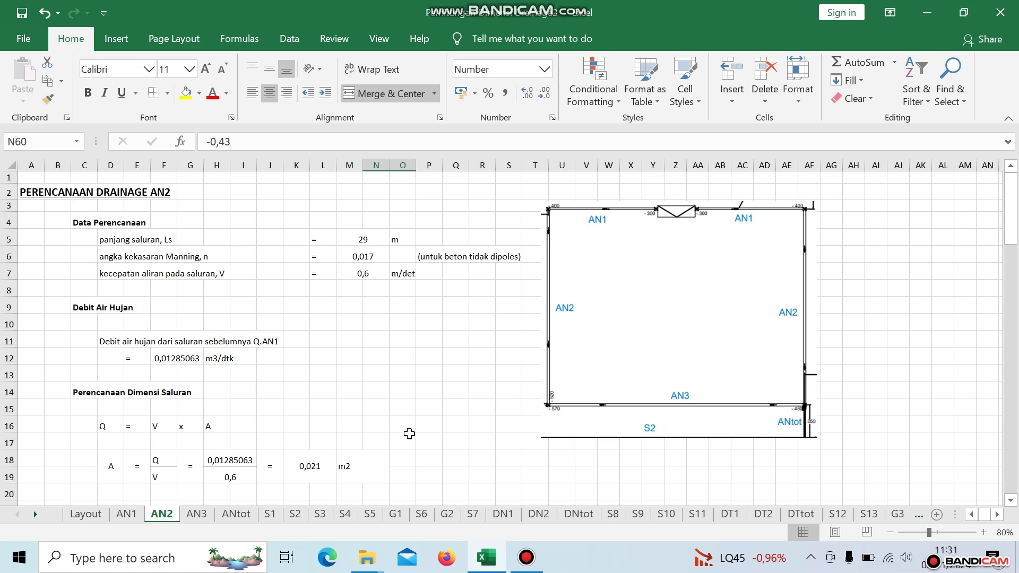
{"action": "scroll", "coordinate": [410, 434], "scroll_direction": "down", "scroll_amount": 8}
{"action": "scroll", "coordinate": [512, 403], "scroll_direction": "up", "scroll_amount": 8}
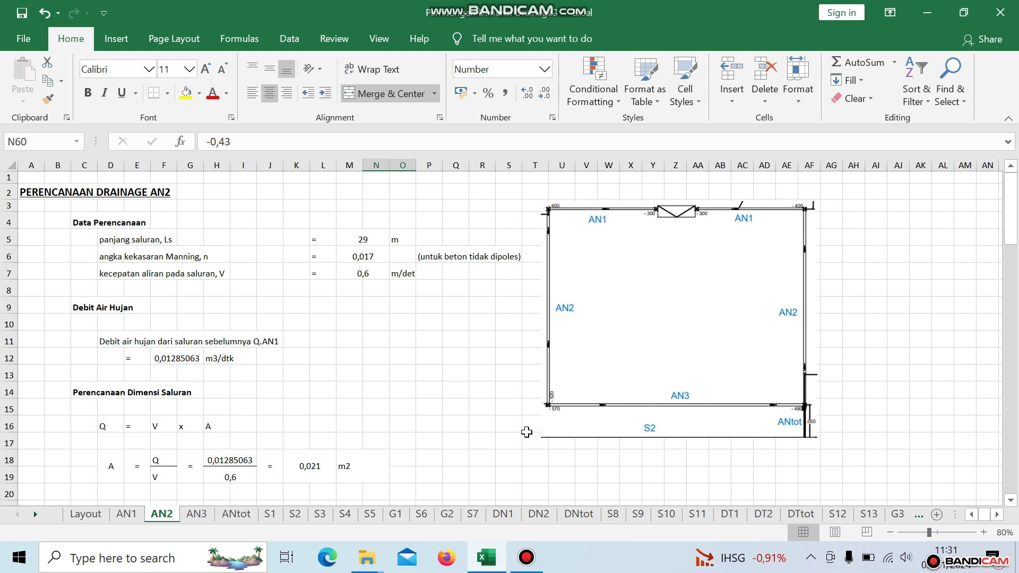
- Open the AN3 sheet and review its design data, from roof path length Lo through runoff coefficient C
{"action": "left_click", "coordinate": [196, 515]}
{"action": "scroll", "coordinate": [403, 393], "scroll_direction": "up", "scroll_amount": 14}
{"action": "scroll", "coordinate": [405, 393], "scroll_direction": "up", "scroll_amount": 18}
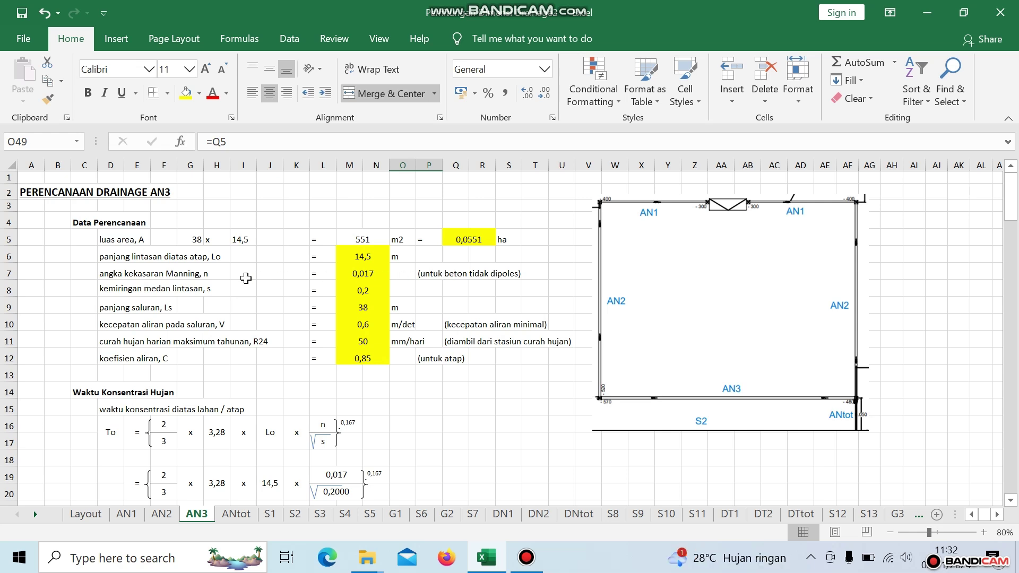
{"action": "left_click", "coordinate": [363, 258]}
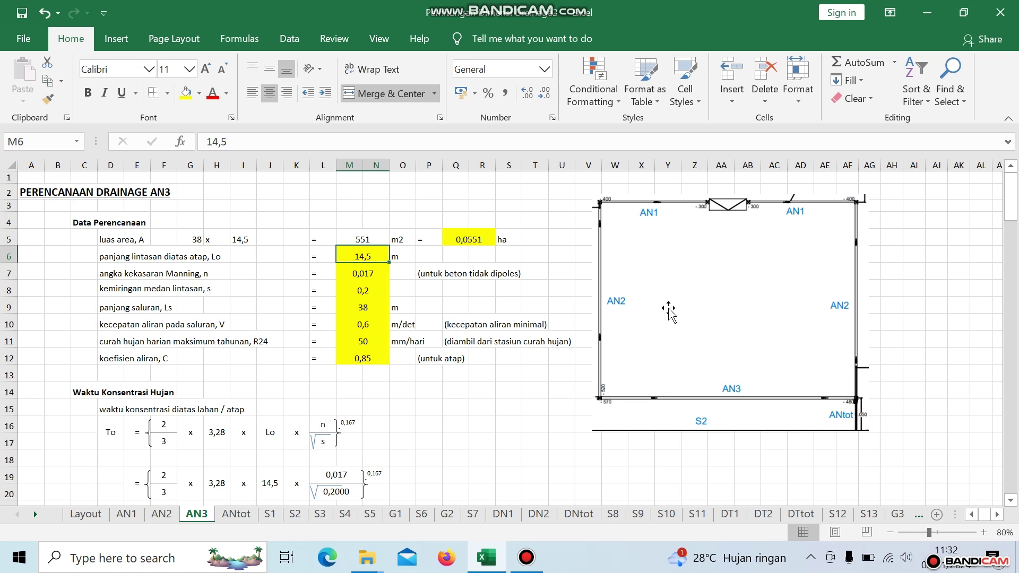
{"action": "left_click", "coordinate": [370, 275]}
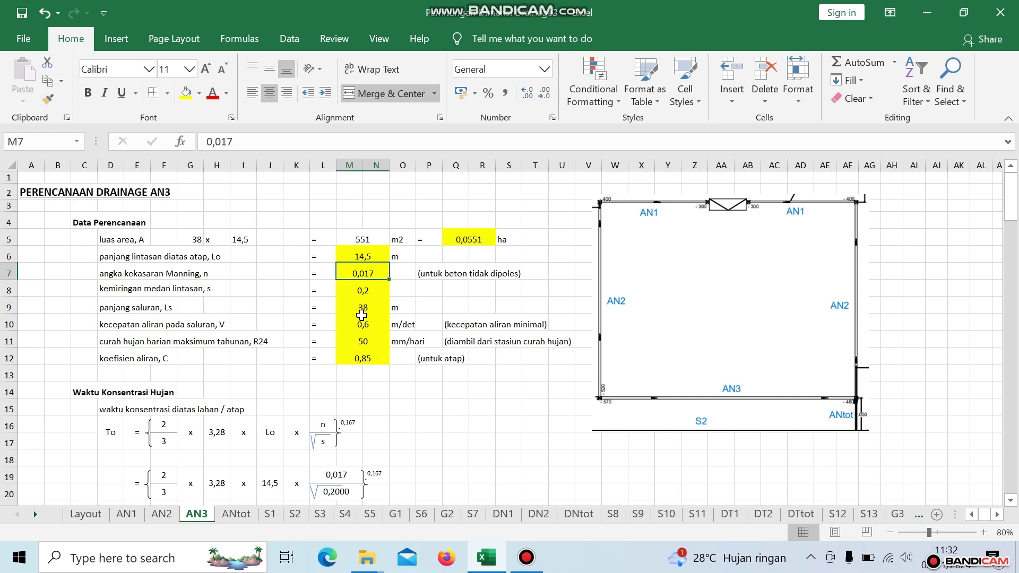
{"action": "left_click", "coordinate": [366, 293]}
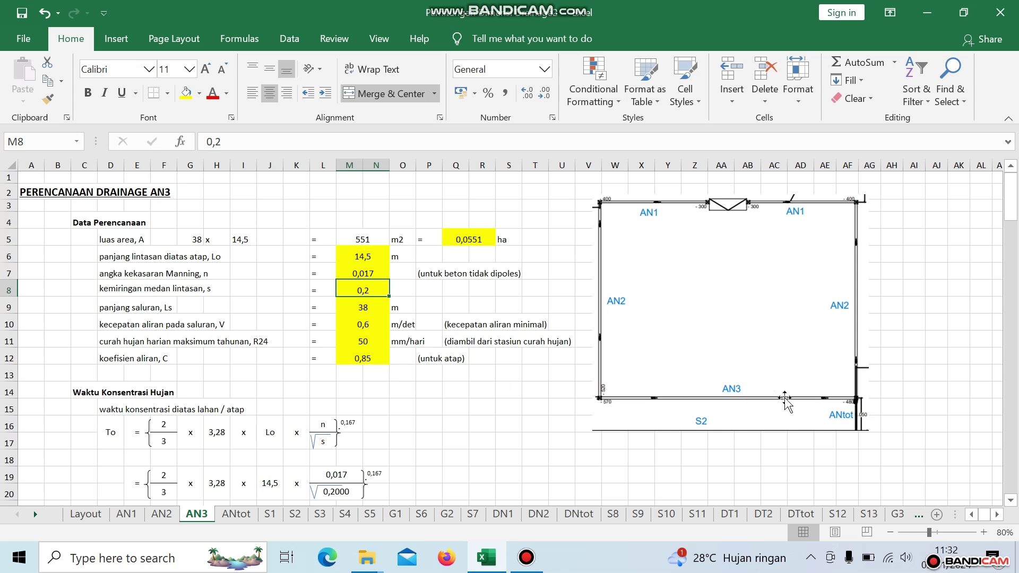
{"action": "left_click", "coordinate": [367, 312]}
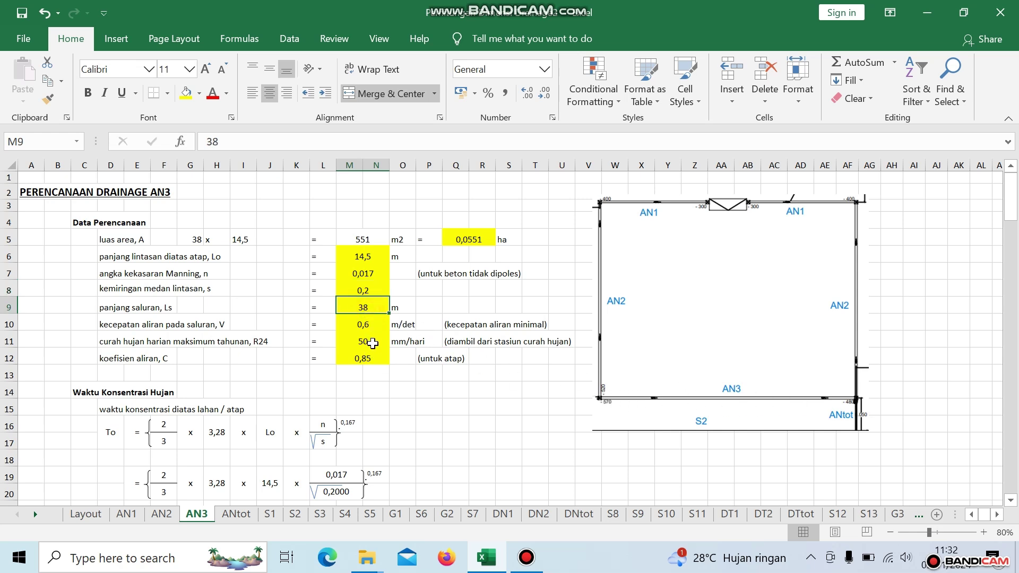
{"action": "left_click", "coordinate": [365, 324]}
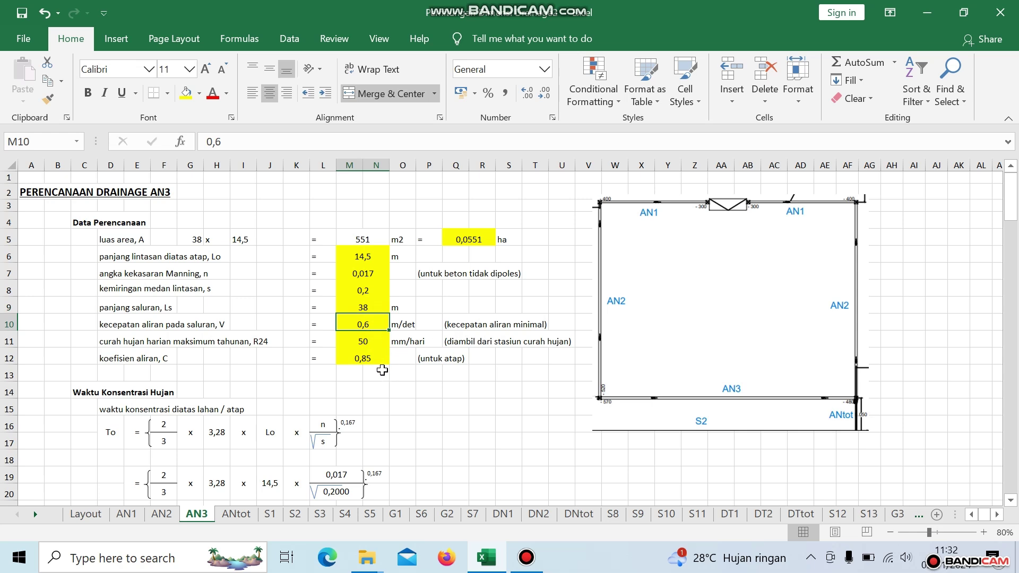
{"action": "left_click", "coordinate": [371, 344]}
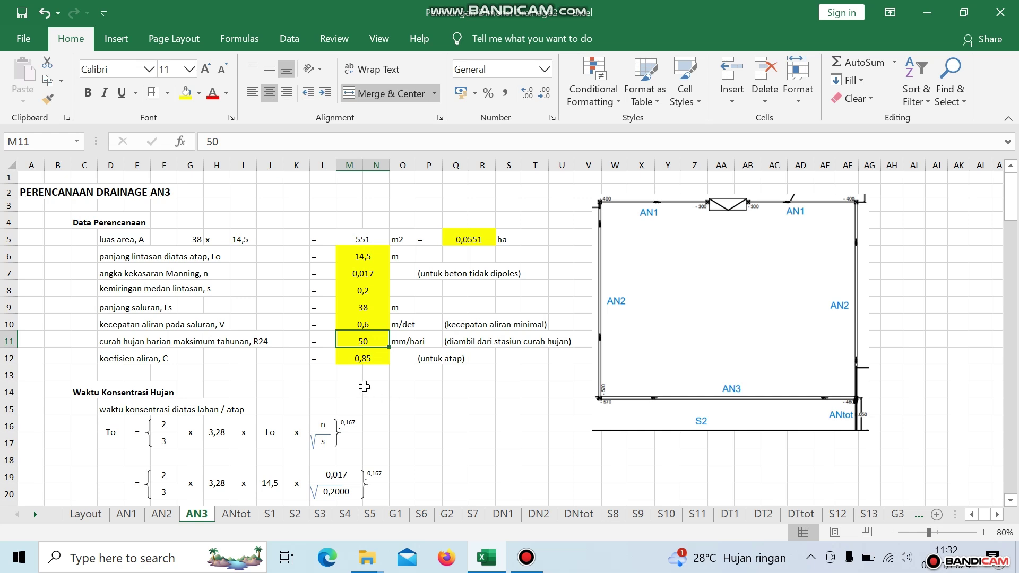
{"action": "left_click", "coordinate": [371, 362]}
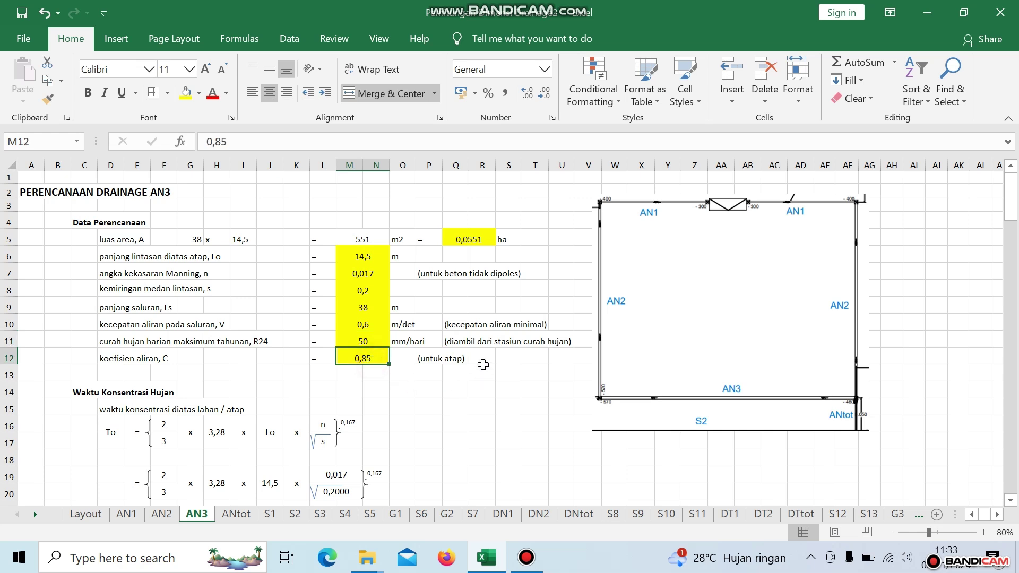
- Trace how AN3's roof concentration time To uses the path length Lo, Manning roughness n and slope s
{"action": "scroll", "coordinate": [437, 383], "scroll_direction": "down", "scroll_amount": 3}
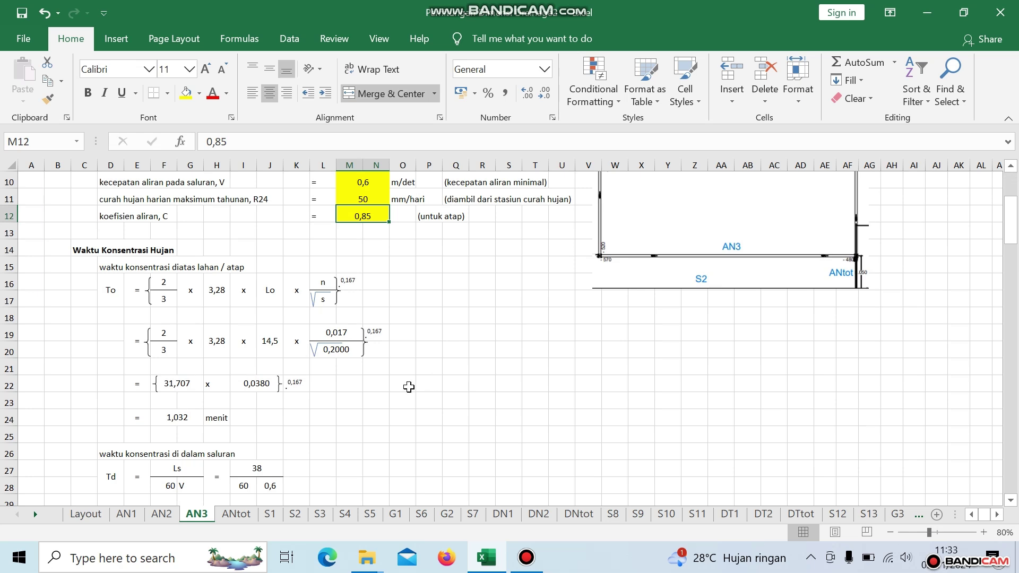
{"action": "scroll", "coordinate": [392, 397], "scroll_direction": "up", "scroll_amount": 1}
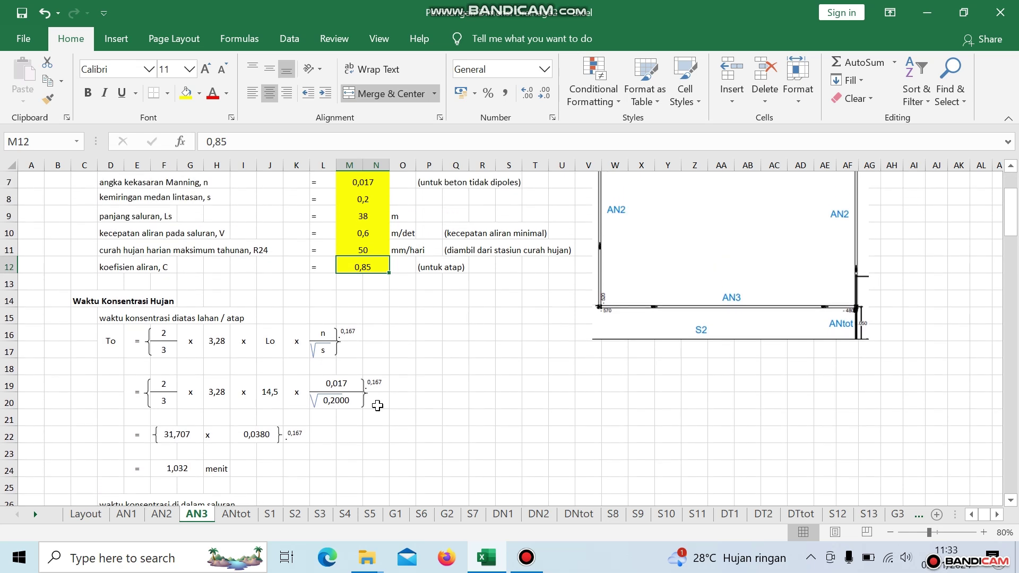
{"action": "scroll", "coordinate": [377, 406], "scroll_direction": "down", "scroll_amount": 1}
{"action": "scroll", "coordinate": [378, 406], "scroll_direction": "up", "scroll_amount": 1}
{"action": "left_click", "coordinate": [270, 397]}
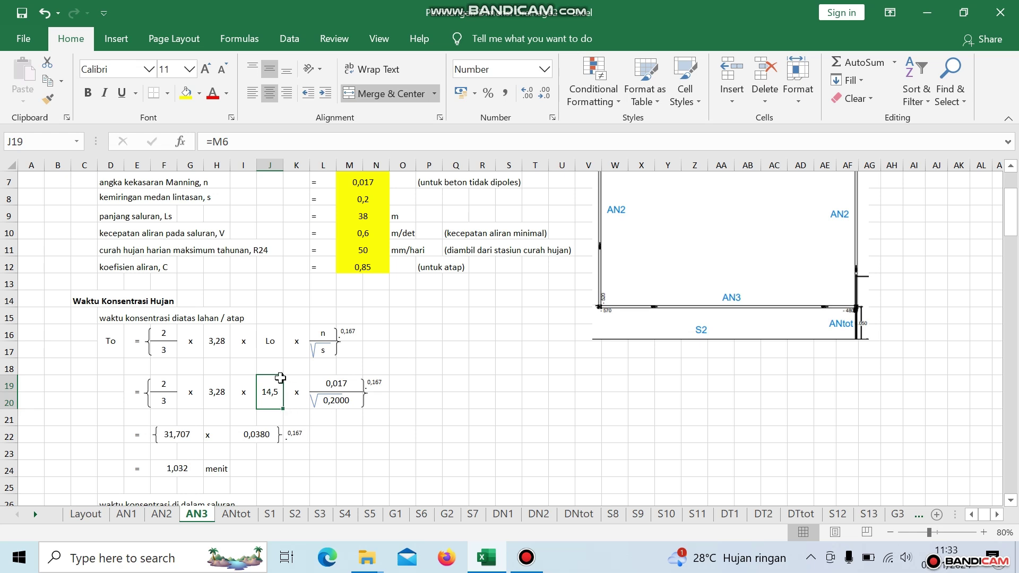
{"action": "left_click", "coordinate": [324, 383]}
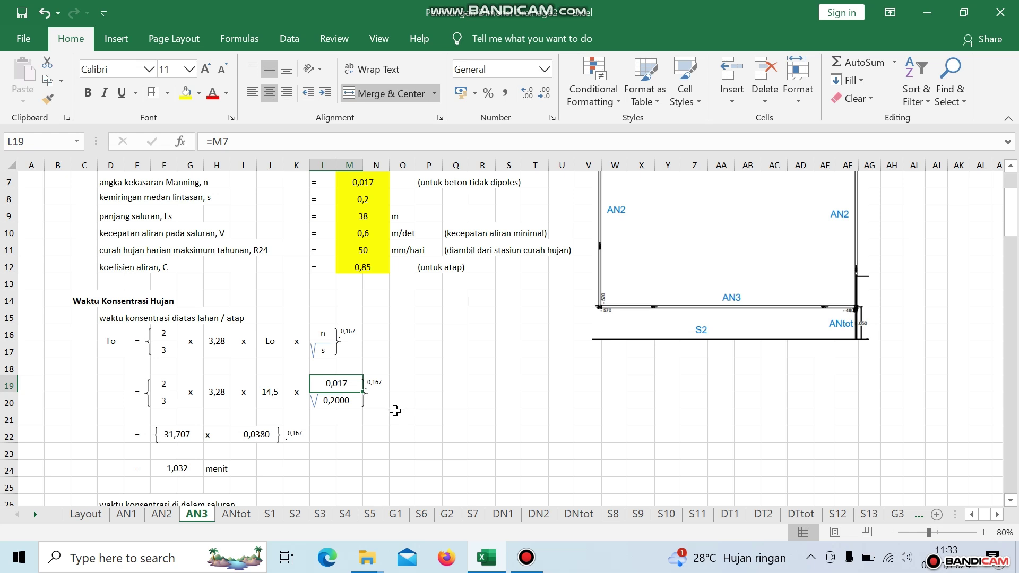
{"action": "left_click", "coordinate": [334, 406]}
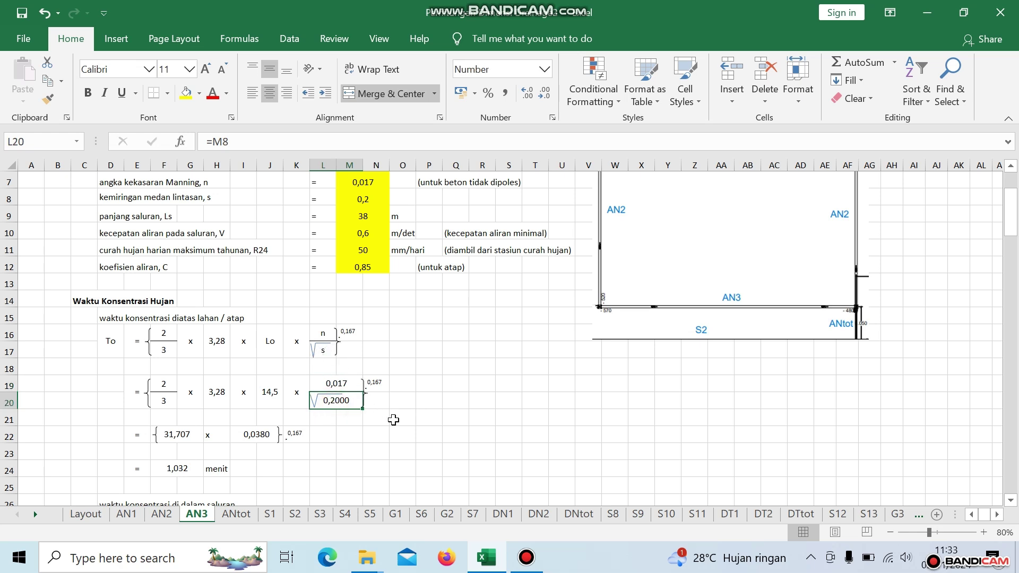
{"action": "scroll", "coordinate": [393, 419], "scroll_direction": "down", "scroll_amount": 1}
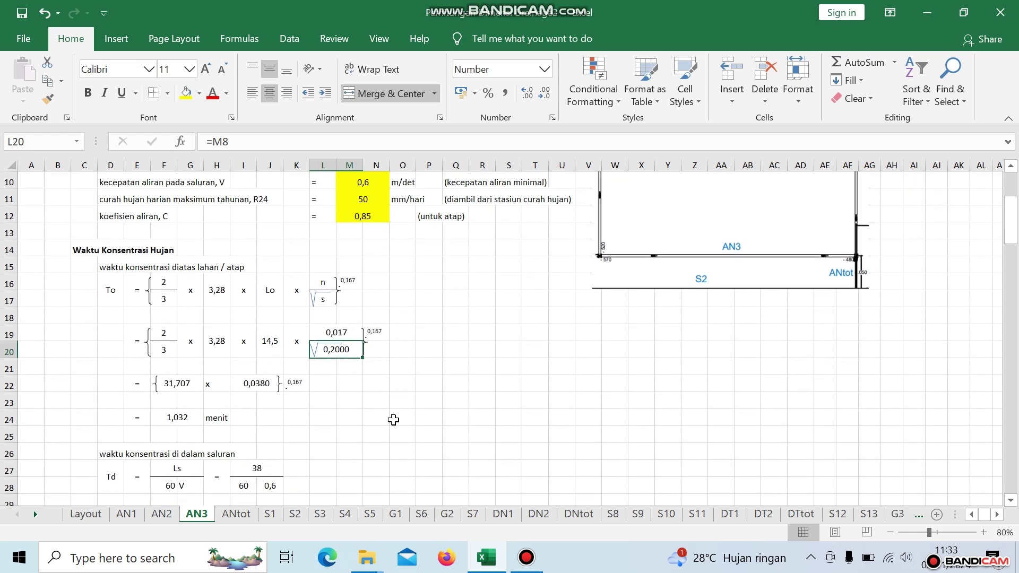
{"action": "left_click", "coordinate": [173, 418]}
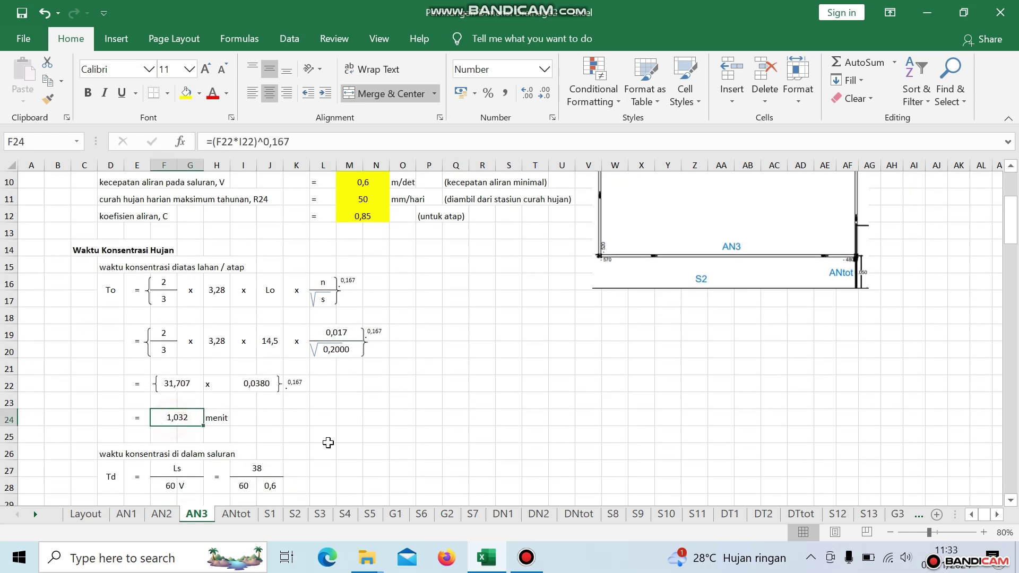
- Inspect the channel length Ls and flow velocity V references in AN3's in-channel concentration time Td
{"action": "scroll", "coordinate": [329, 443], "scroll_direction": "down", "scroll_amount": 2}
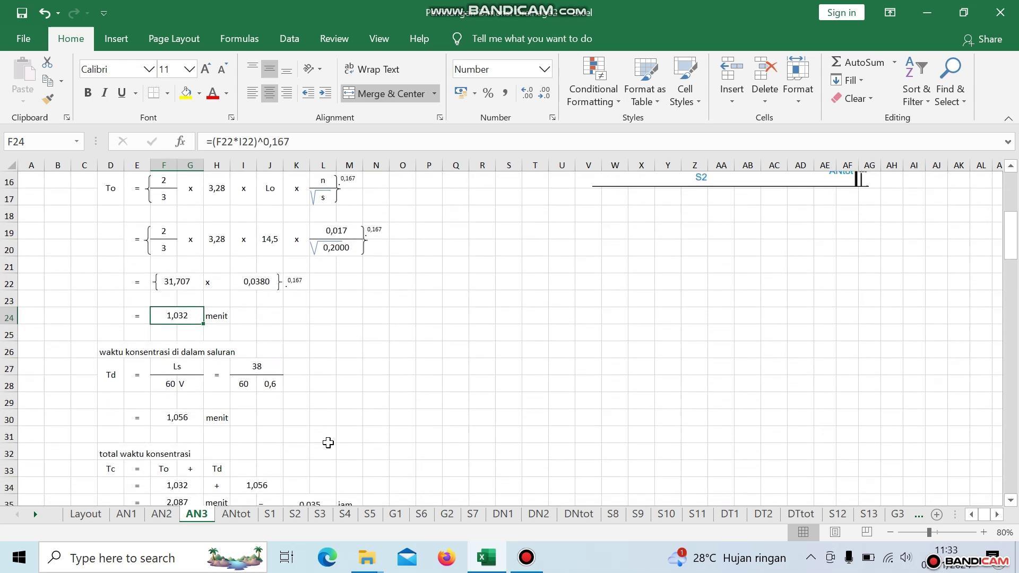
{"action": "left_click", "coordinate": [264, 367]}
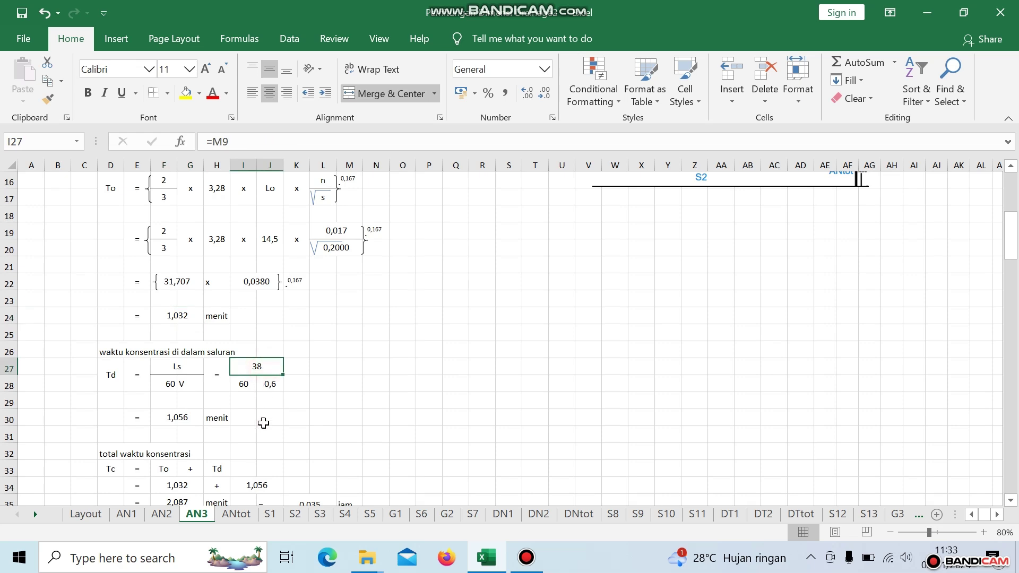
{"action": "left_click", "coordinate": [192, 384]}
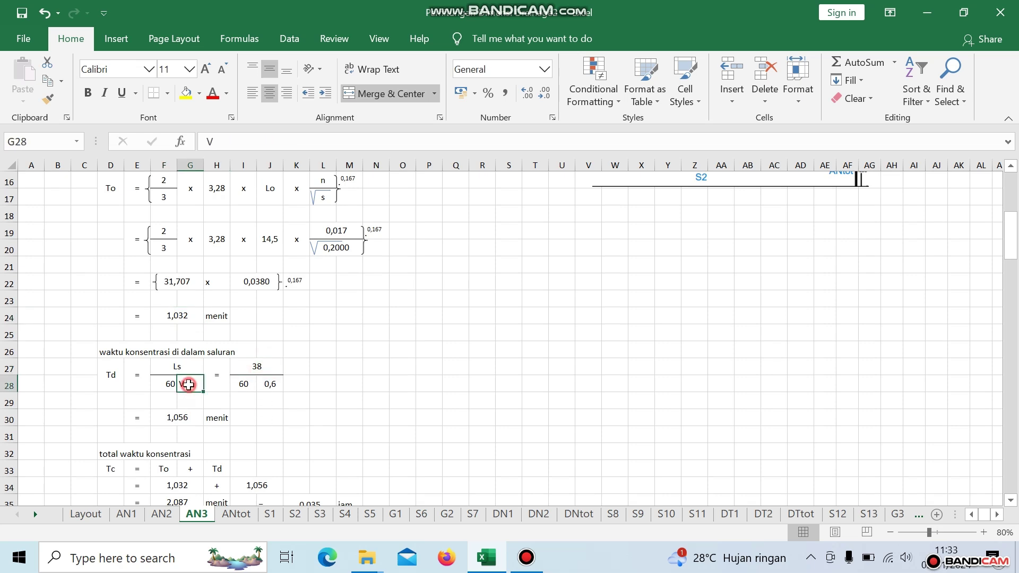
{"action": "left_click", "coordinate": [271, 386]}
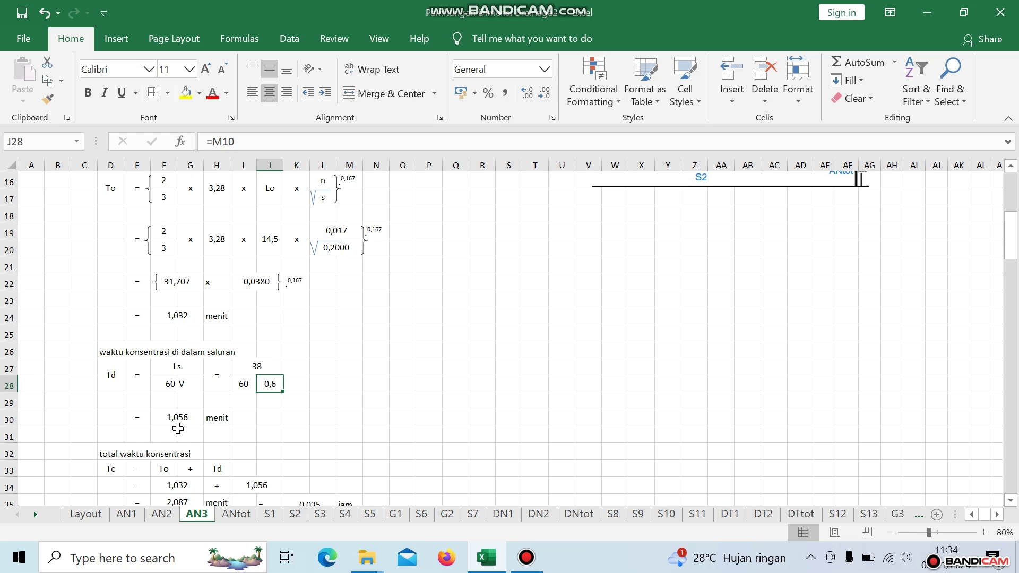
- Check AN3's total concentration time Tc as To + Td, including its conversion from minutes to hours
{"action": "scroll", "coordinate": [207, 428], "scroll_direction": "down", "scroll_amount": 1}
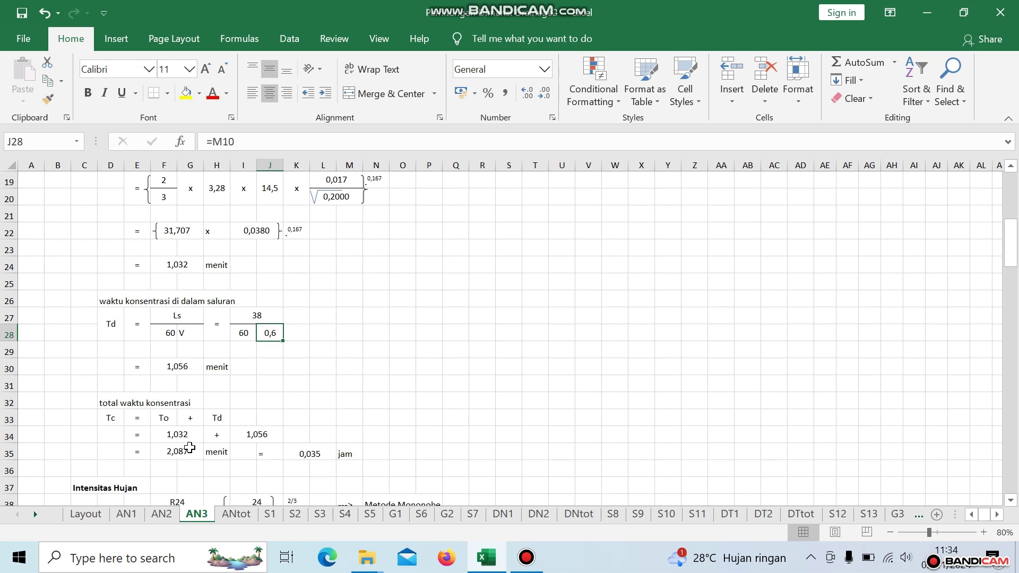
{"action": "scroll", "coordinate": [135, 374], "scroll_direction": "up", "scroll_amount": 1}
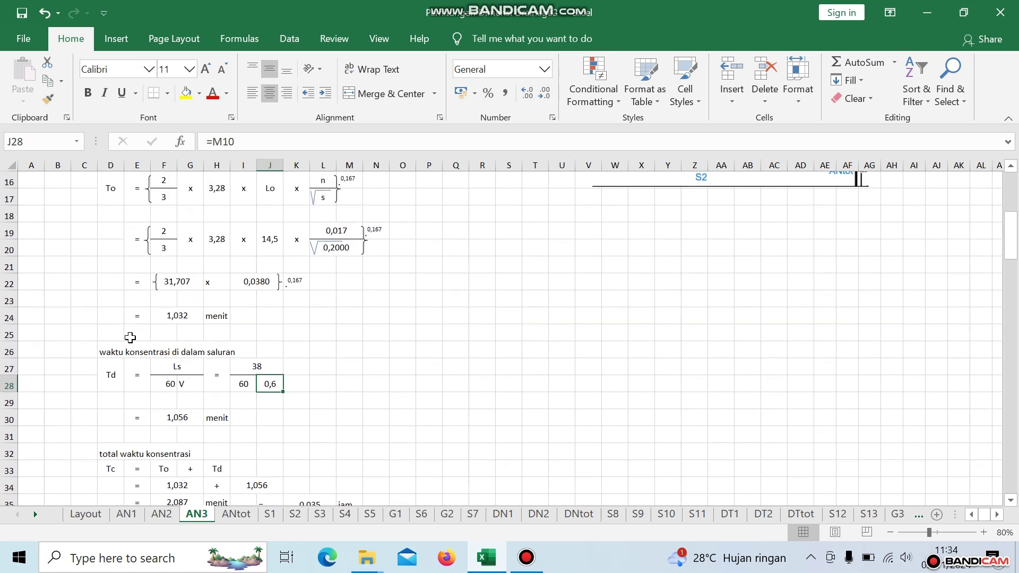
{"action": "scroll", "coordinate": [180, 435], "scroll_direction": "down", "scroll_amount": 2}
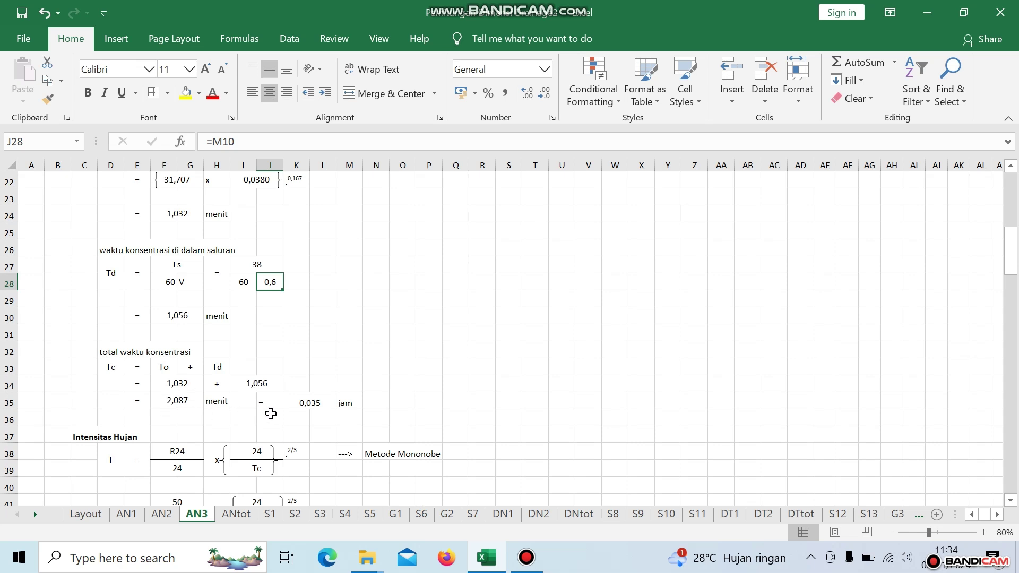
{"action": "left_click", "coordinate": [313, 403]}
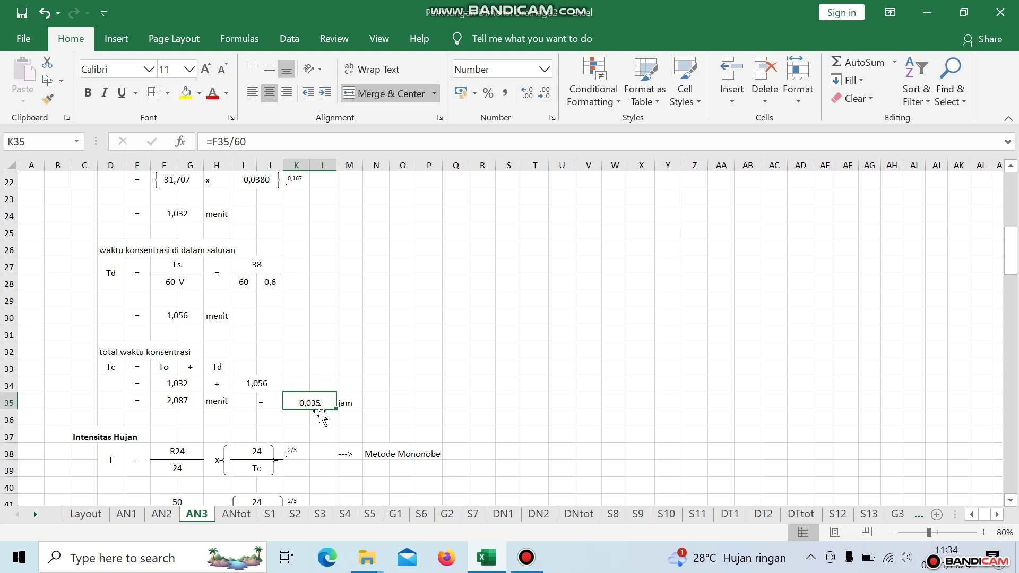
- Examine AN3's Mononobe rainfall intensity calculation, checking its R24 and Tc references, and continue to the rainwater discharge section
{"action": "scroll", "coordinate": [385, 405], "scroll_direction": "down", "scroll_amount": 1}
{"action": "scroll", "coordinate": [385, 405], "scroll_direction": "down", "scroll_amount": 3}
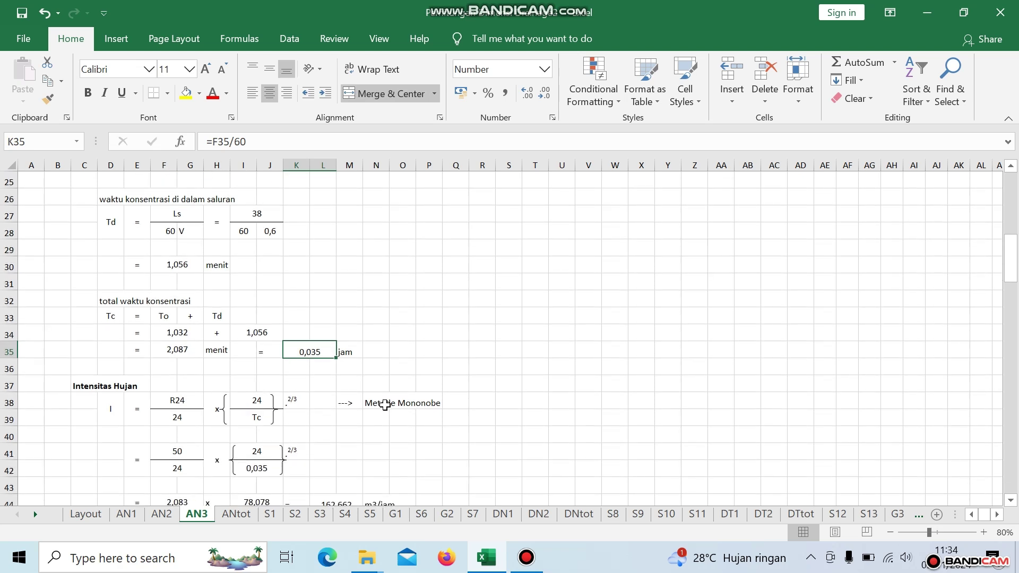
{"action": "scroll", "coordinate": [385, 405], "scroll_direction": "down", "scroll_amount": 1}
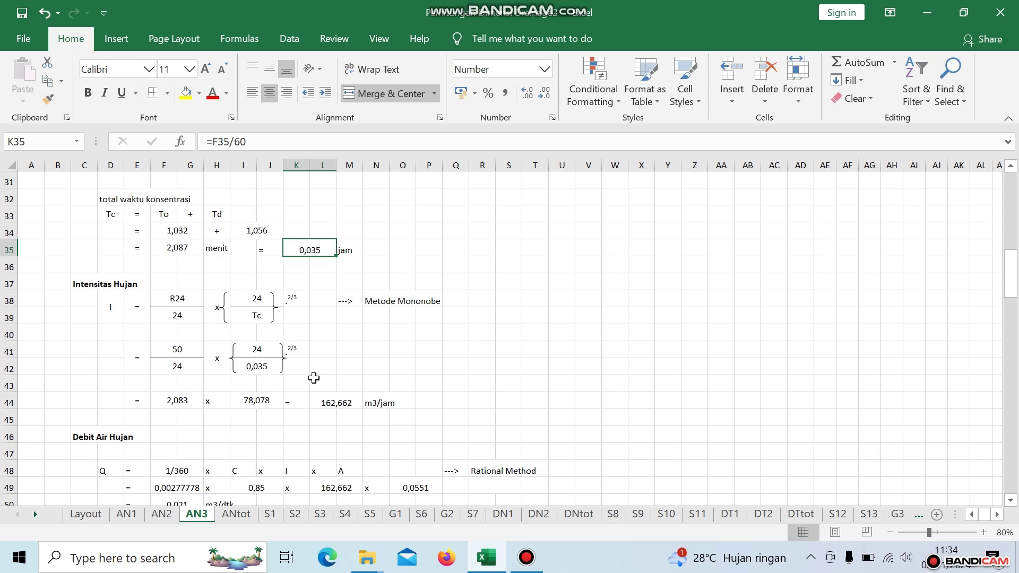
{"action": "left_click", "coordinate": [183, 350]}
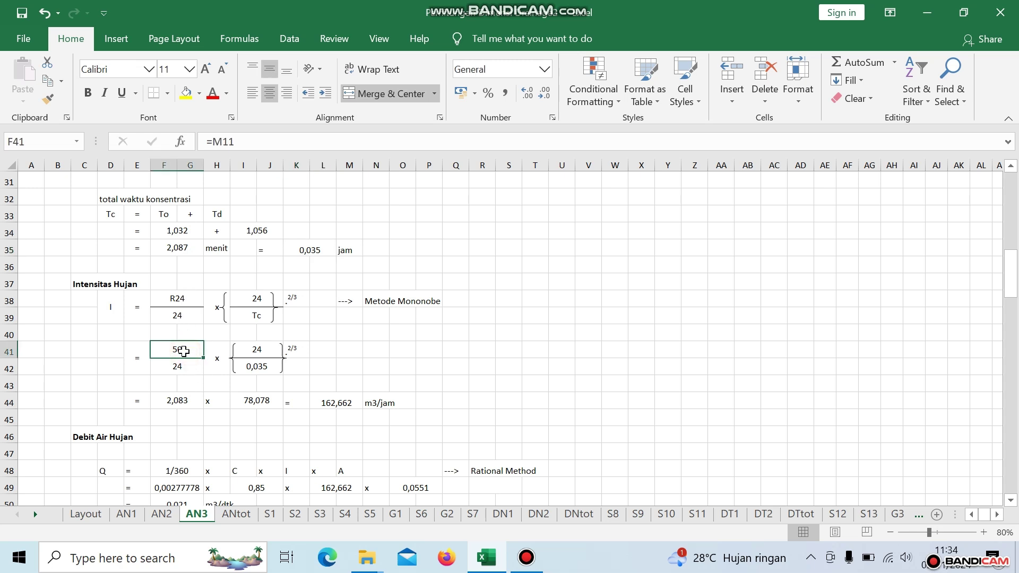
{"action": "left_click", "coordinate": [251, 315]}
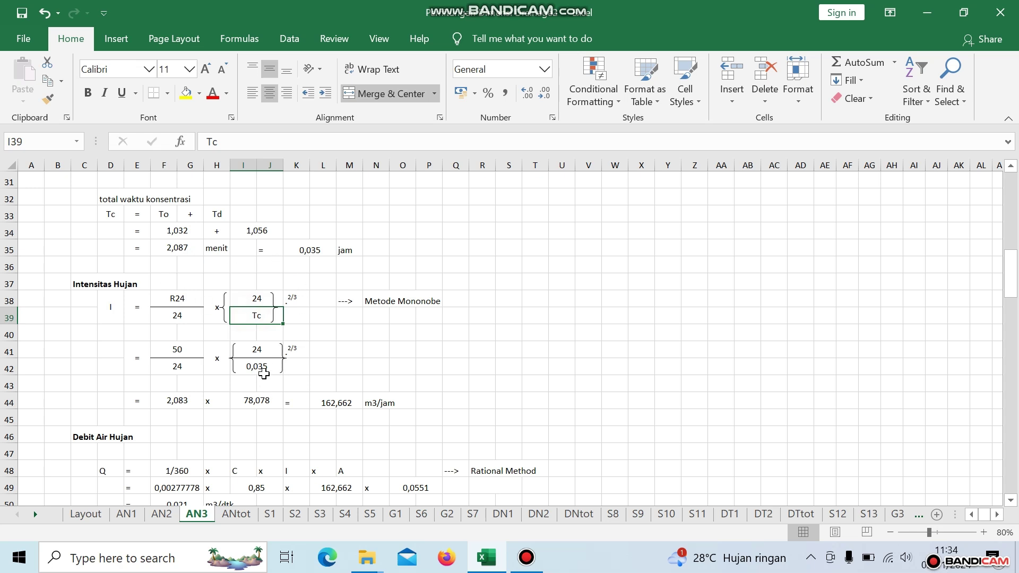
{"action": "left_click", "coordinate": [263, 369]}
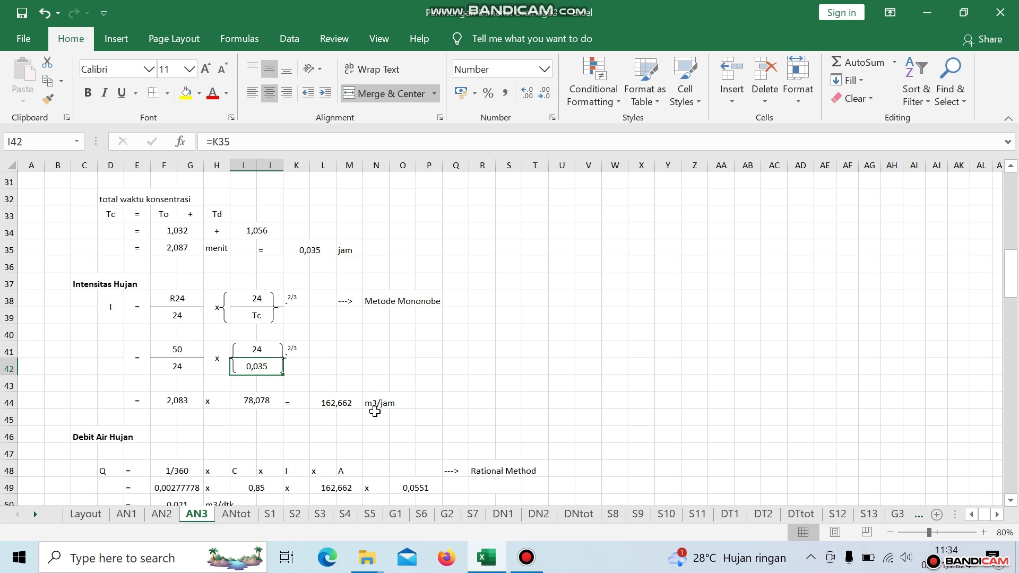
{"action": "scroll", "coordinate": [375, 412], "scroll_direction": "down", "scroll_amount": 2}
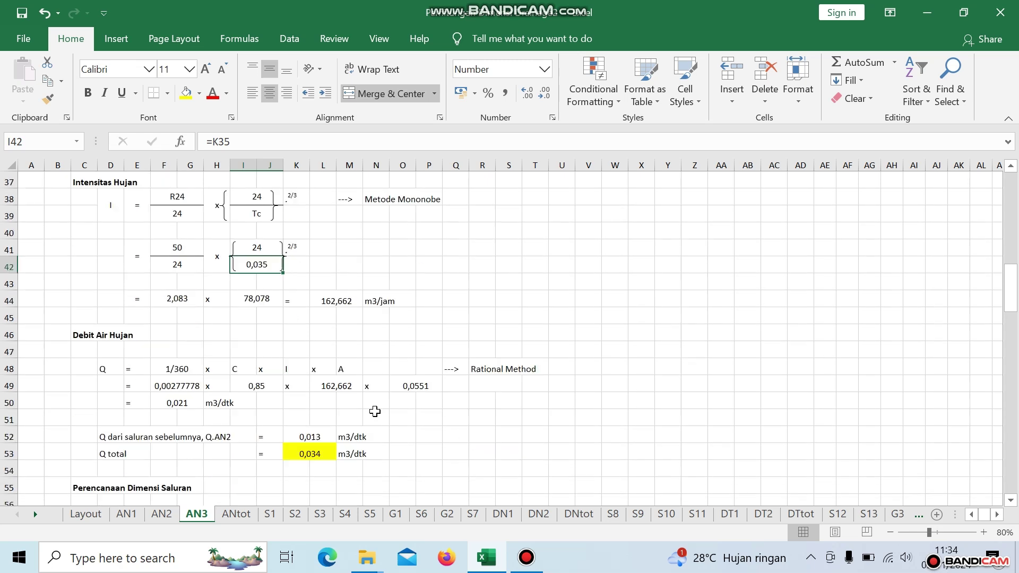
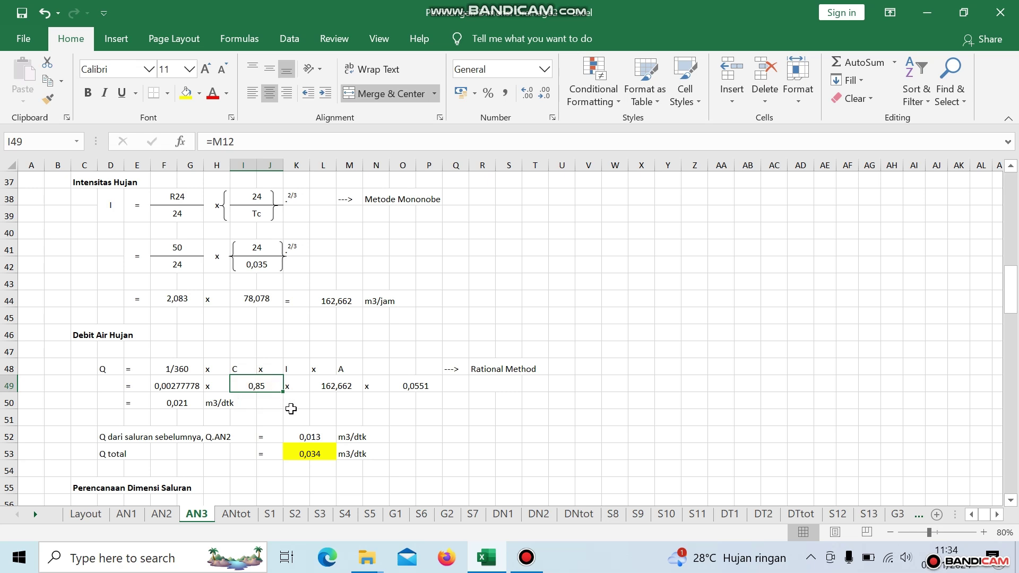
- Check AN3's Rational Method discharge Q, looking at the I and A terms and the formula multiplying 1/360, C, I and A
{"action": "left_click", "coordinate": [291, 367]}
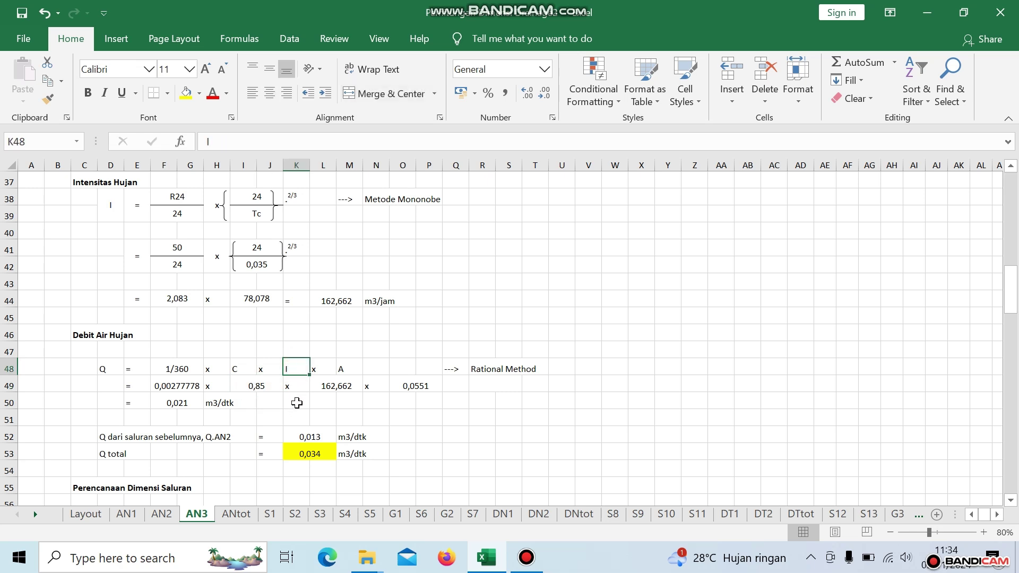
{"action": "left_click", "coordinate": [353, 369]}
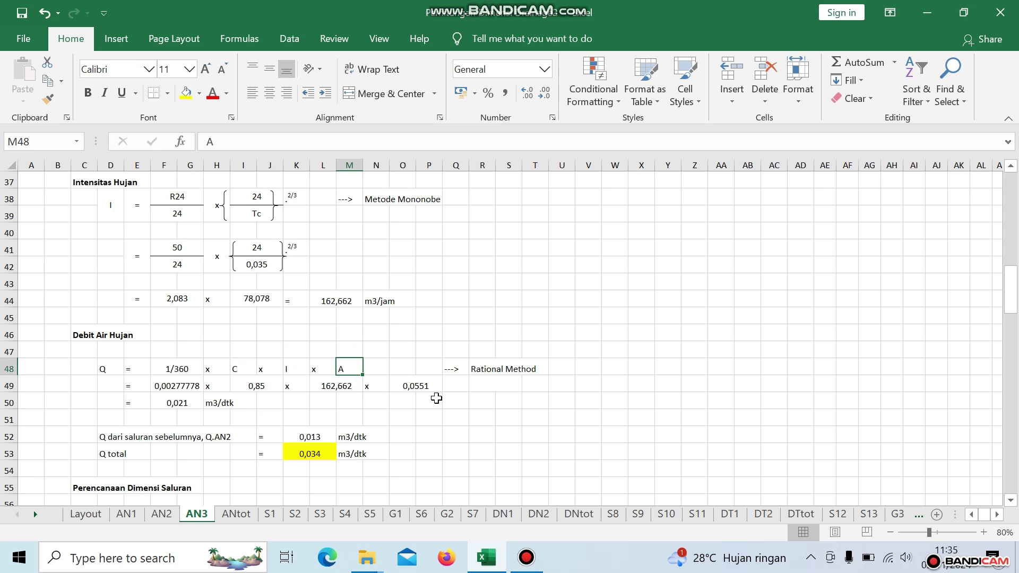
{"action": "scroll", "coordinate": [436, 398], "scroll_direction": "down", "scroll_amount": 1}
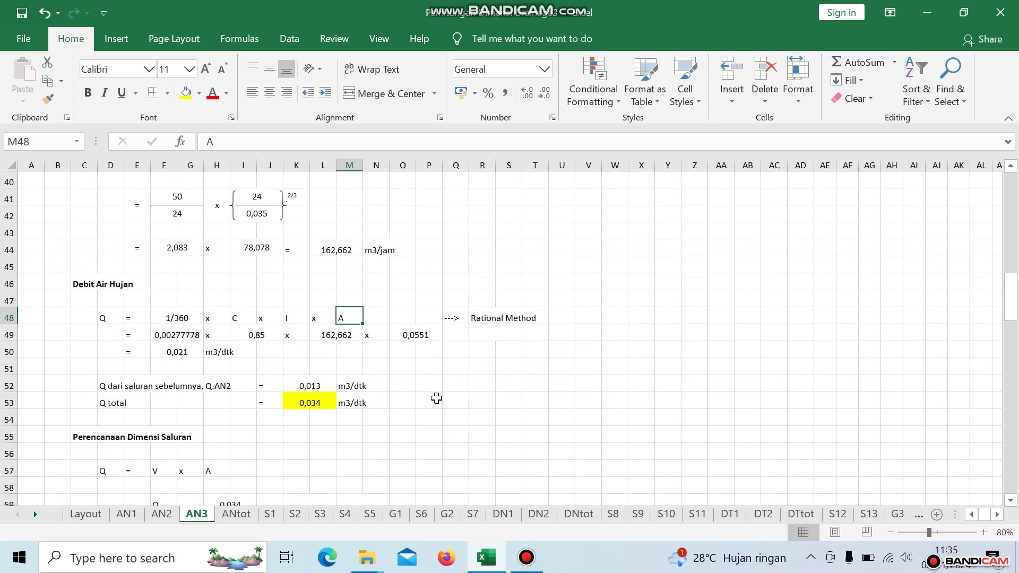
{"action": "left_click", "coordinate": [172, 355]}
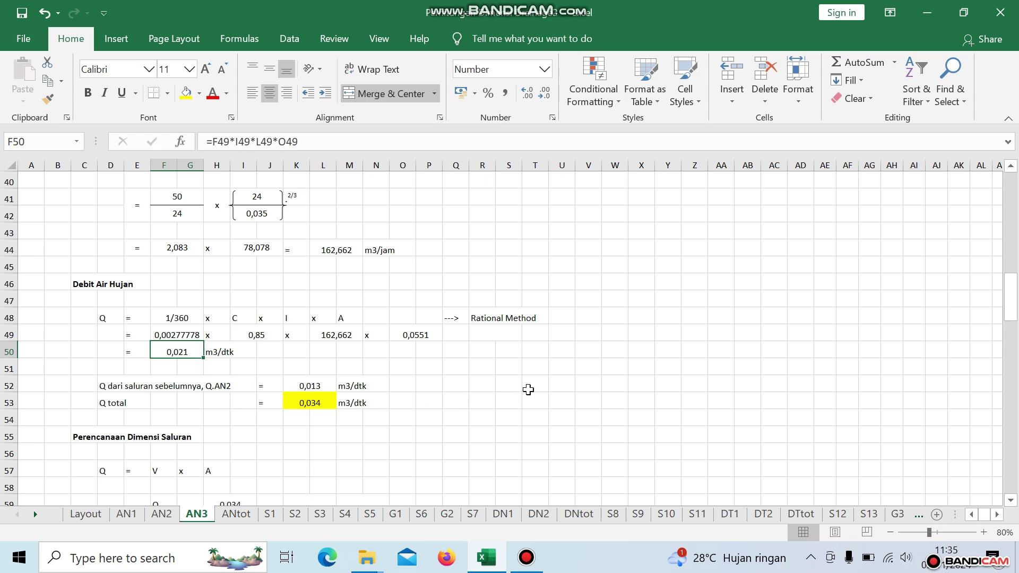
- Consult the channel layout sketch at the start of the AN3 sheet and return to the rainwater discharge section
{"action": "scroll", "coordinate": [529, 390], "scroll_direction": "up", "scroll_amount": 13}
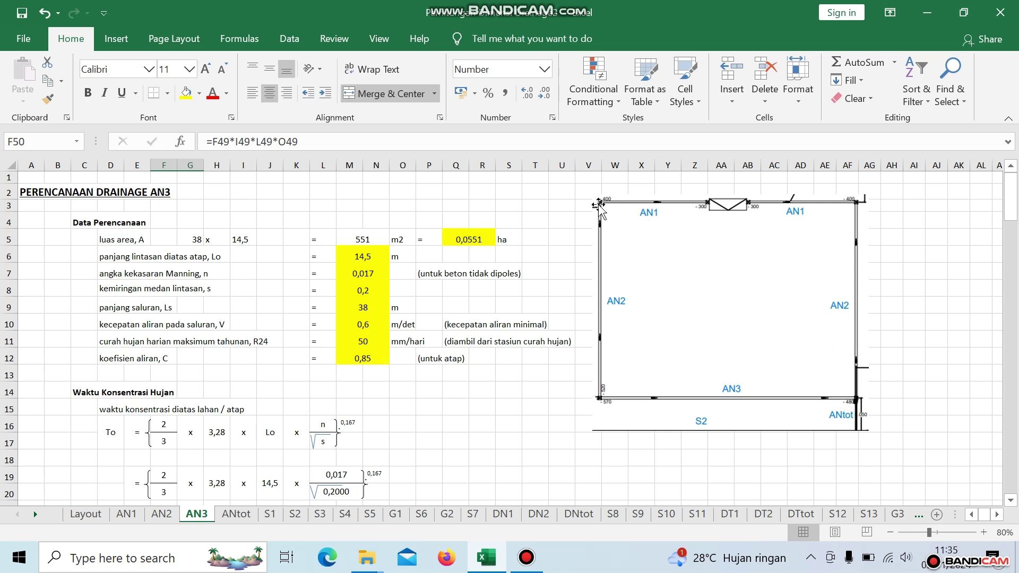
{"action": "scroll", "coordinate": [525, 417], "scroll_direction": "down", "scroll_amount": 6}
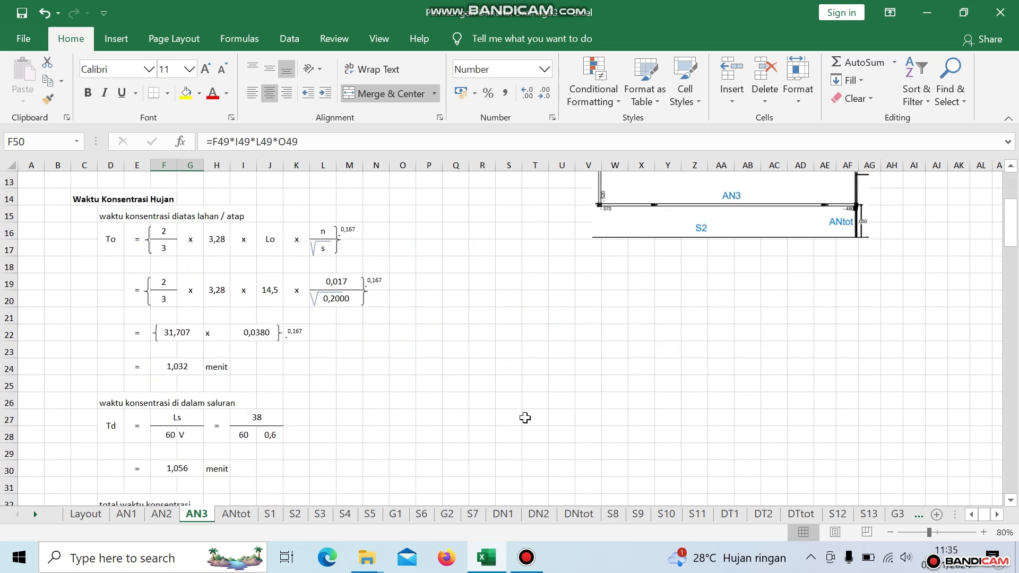
{"action": "scroll", "coordinate": [525, 418], "scroll_direction": "down", "scroll_amount": 3}
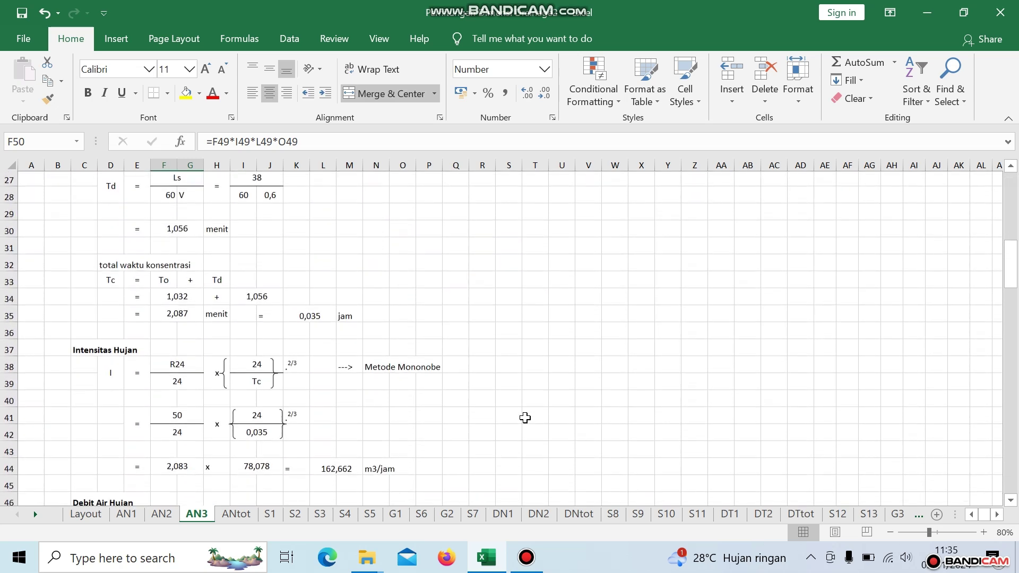
{"action": "scroll", "coordinate": [525, 418], "scroll_direction": "down", "scroll_amount": 2}
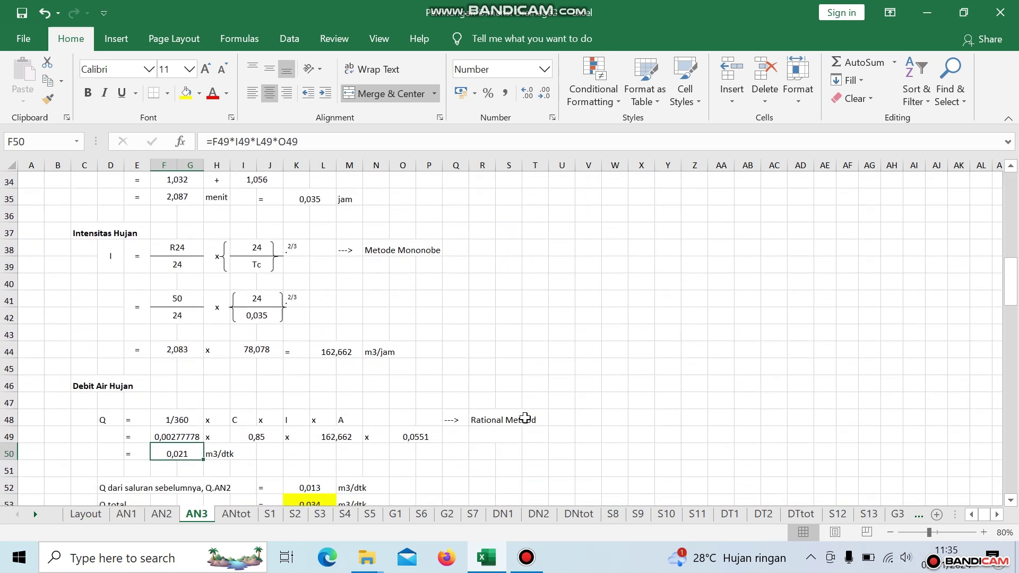
{"action": "scroll", "coordinate": [525, 418], "scroll_direction": "down", "scroll_amount": 2}
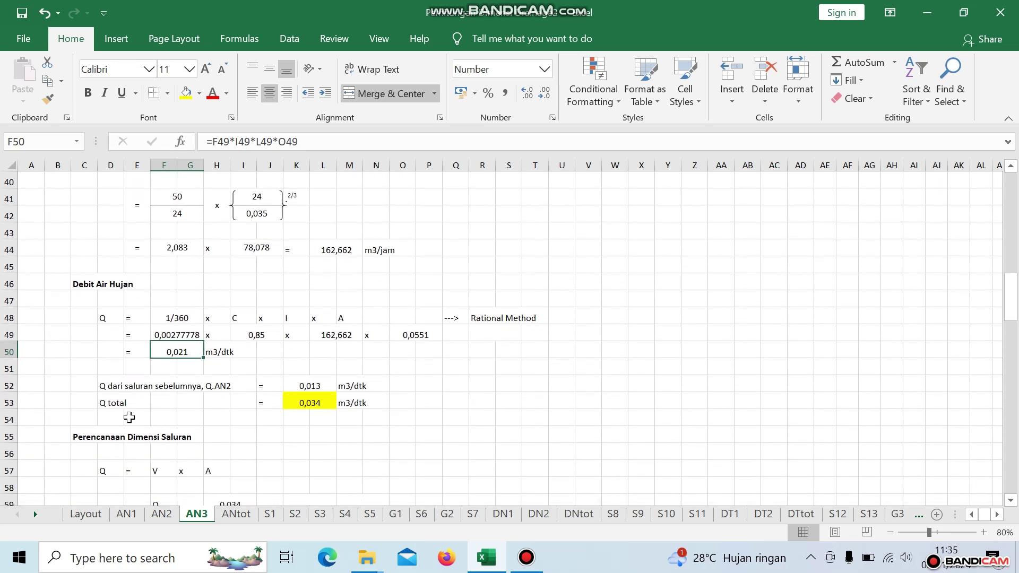
- Inspect AN3's inflow reference from channel AN2 and the Q total formula that adds it to AN3's own discharge
{"action": "left_click", "coordinate": [110, 387]}
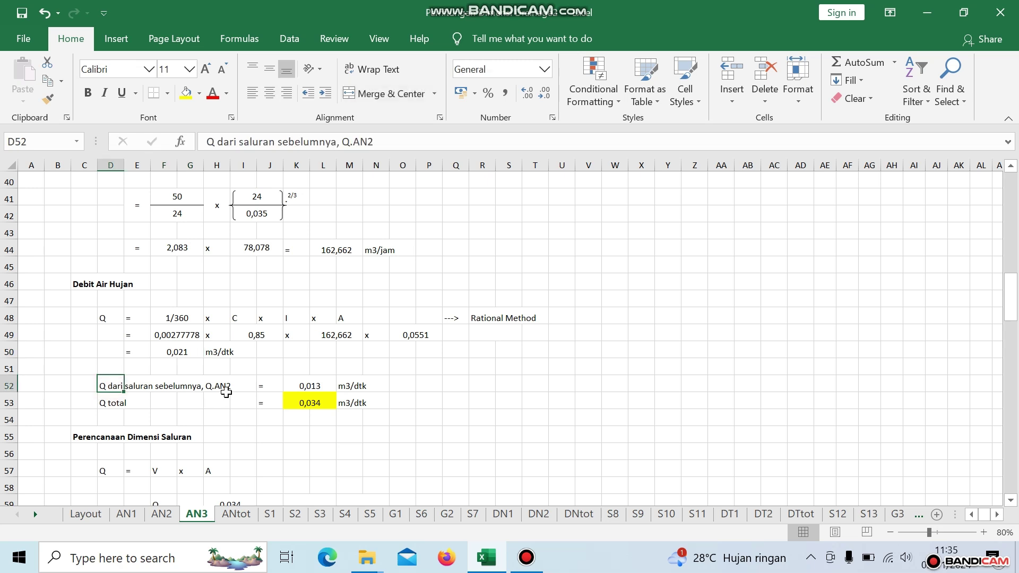
{"action": "left_click", "coordinate": [321, 389]}
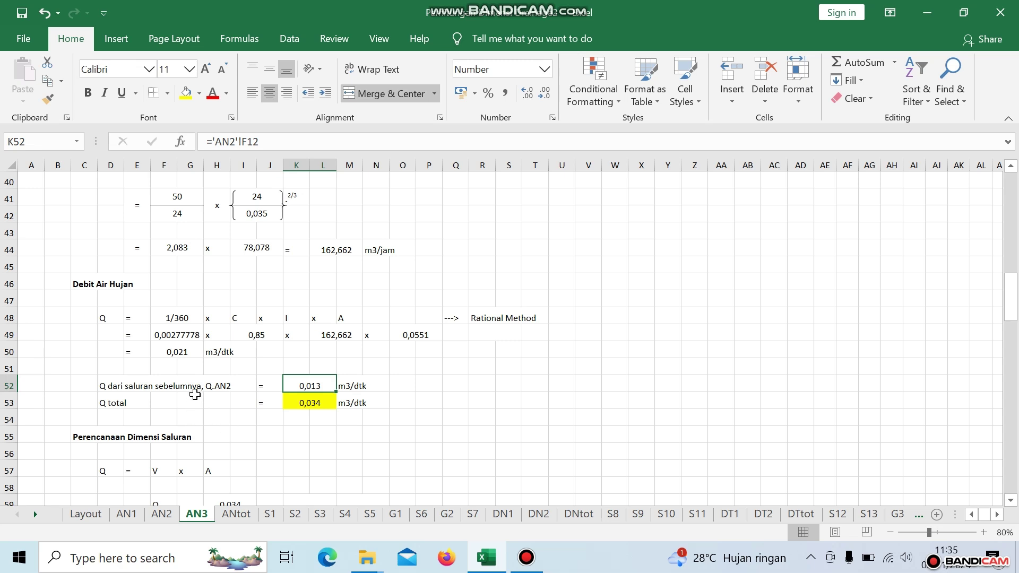
{"action": "left_click", "coordinate": [179, 354]}
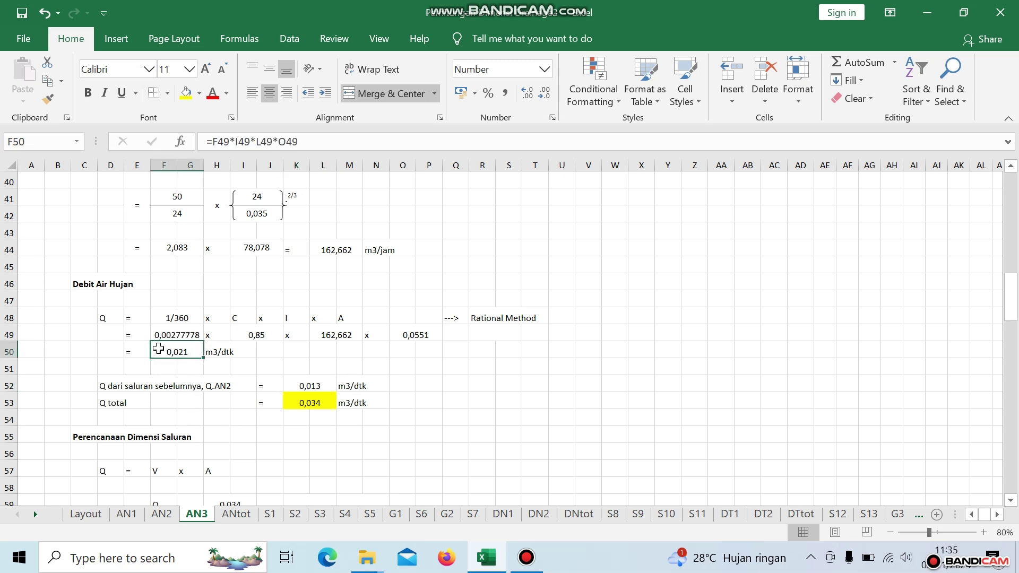
{"action": "left_click", "coordinate": [306, 387]}
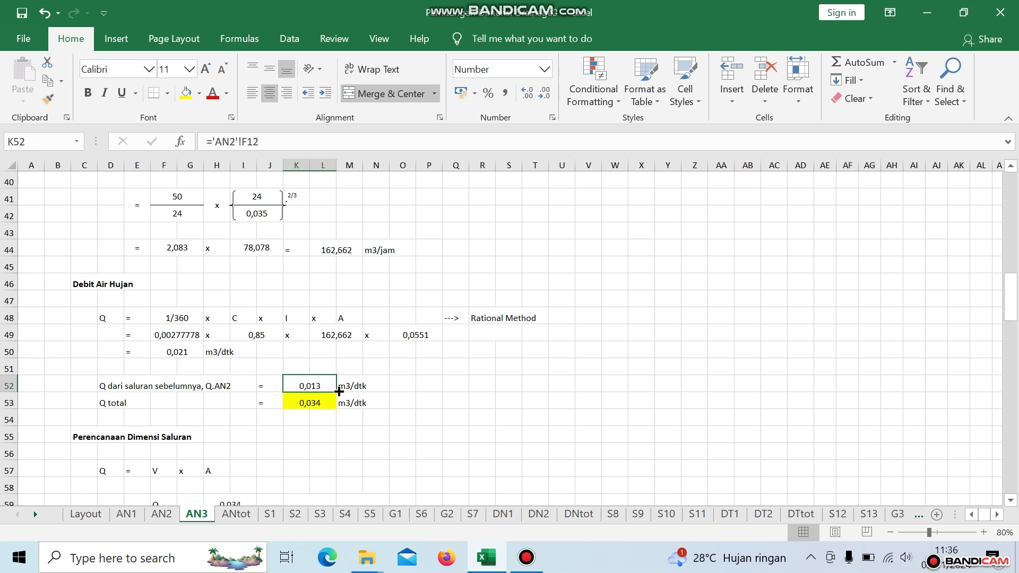
{"action": "left_click", "coordinate": [312, 403]}
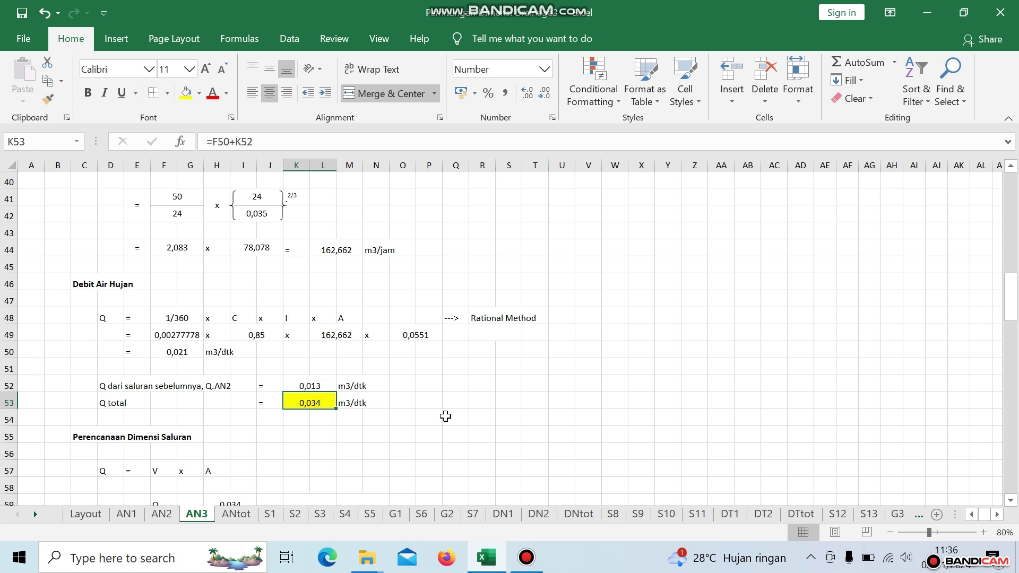
- Review AN3's channel dimension design from area A through width B, depth h and freeboard, checking the h total formula
{"action": "scroll", "coordinate": [446, 416], "scroll_direction": "down", "scroll_amount": 4}
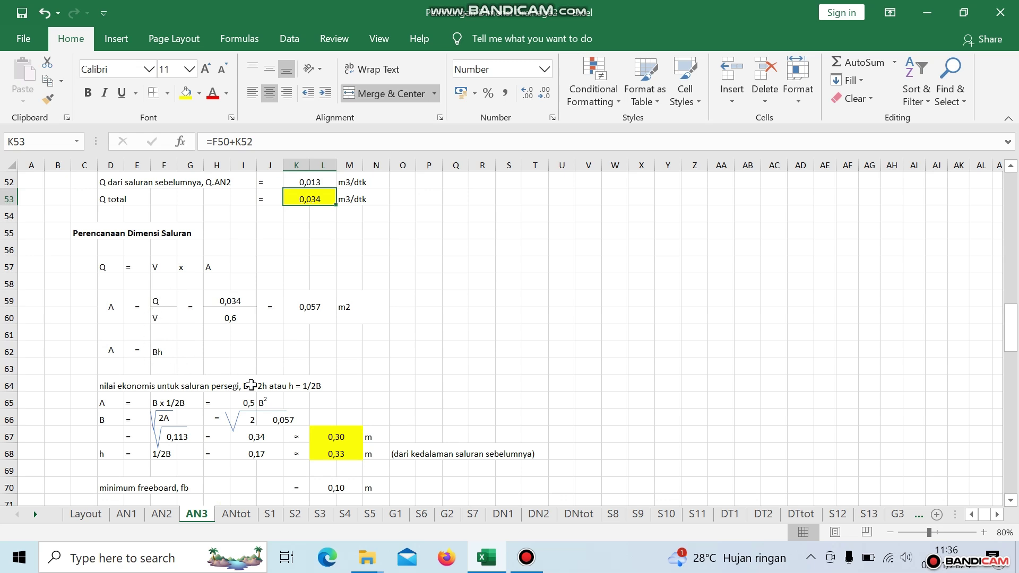
{"action": "scroll", "coordinate": [251, 384], "scroll_direction": "down", "scroll_amount": 2}
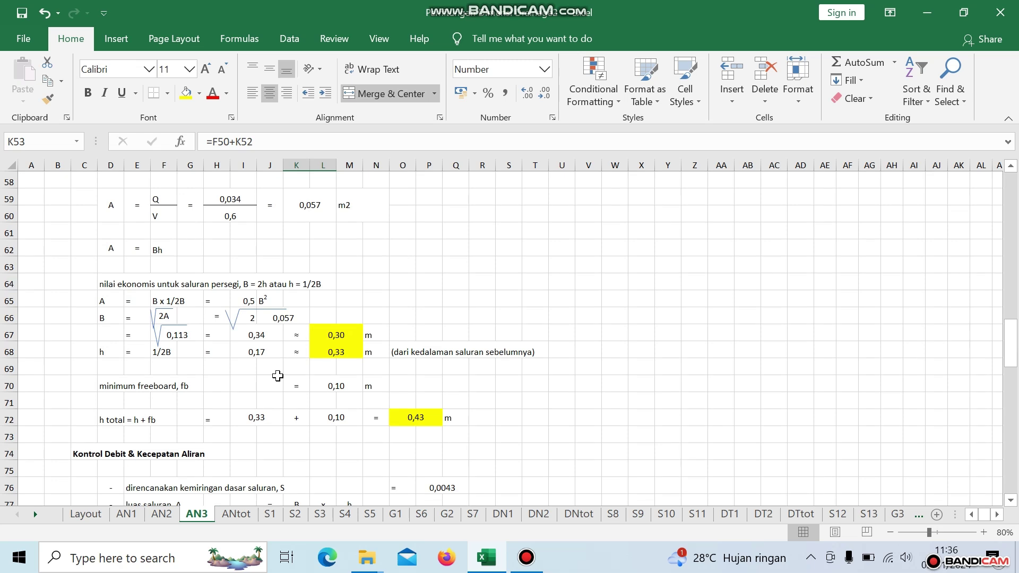
{"action": "scroll", "coordinate": [277, 376], "scroll_direction": "down", "scroll_amount": 1}
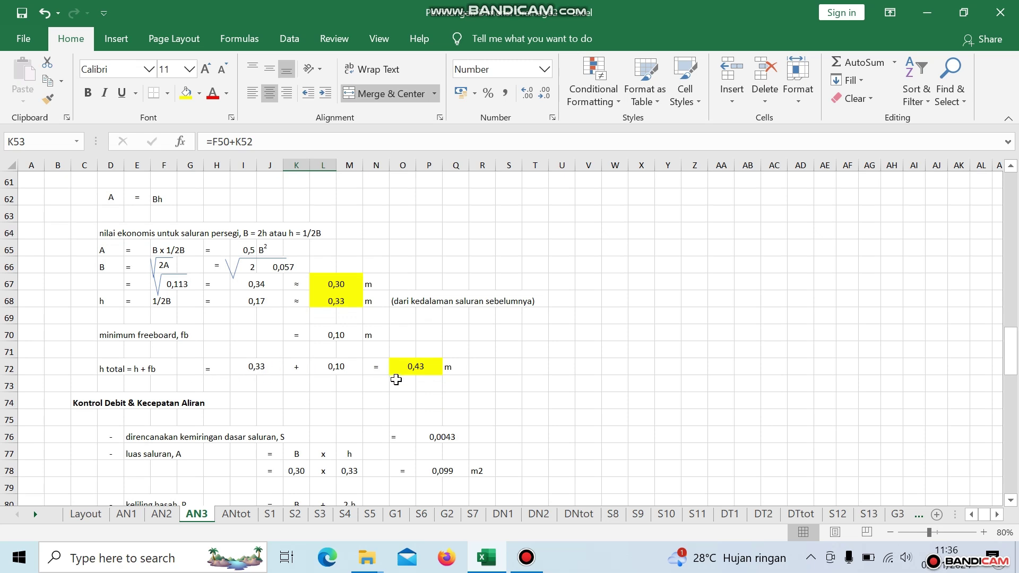
{"action": "left_click", "coordinate": [416, 365]}
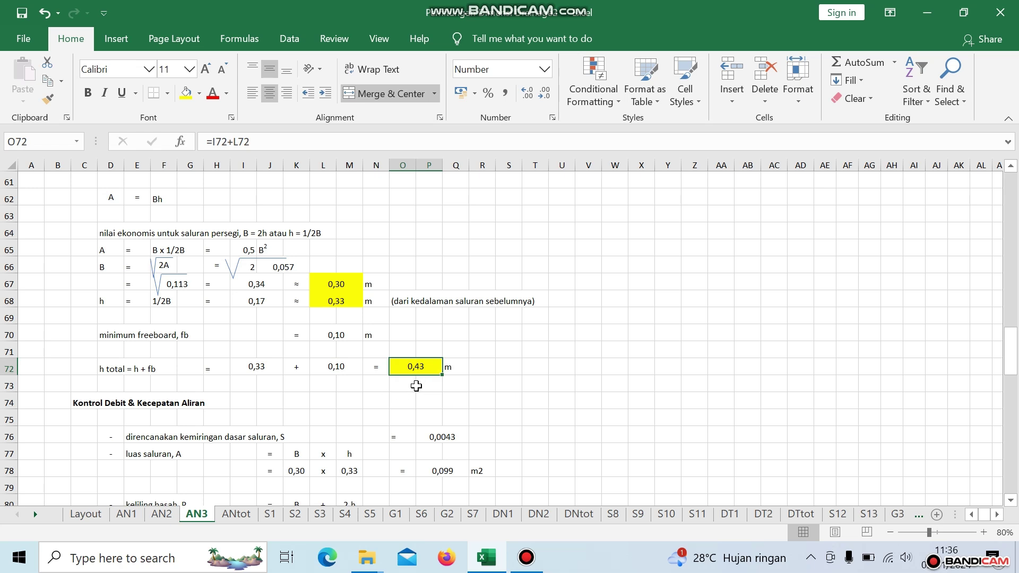
- Look up channel AN2's final bed elevation to compare with AN3's total depth, and return to the AN3 sheet
{"action": "left_click", "coordinate": [167, 516]}
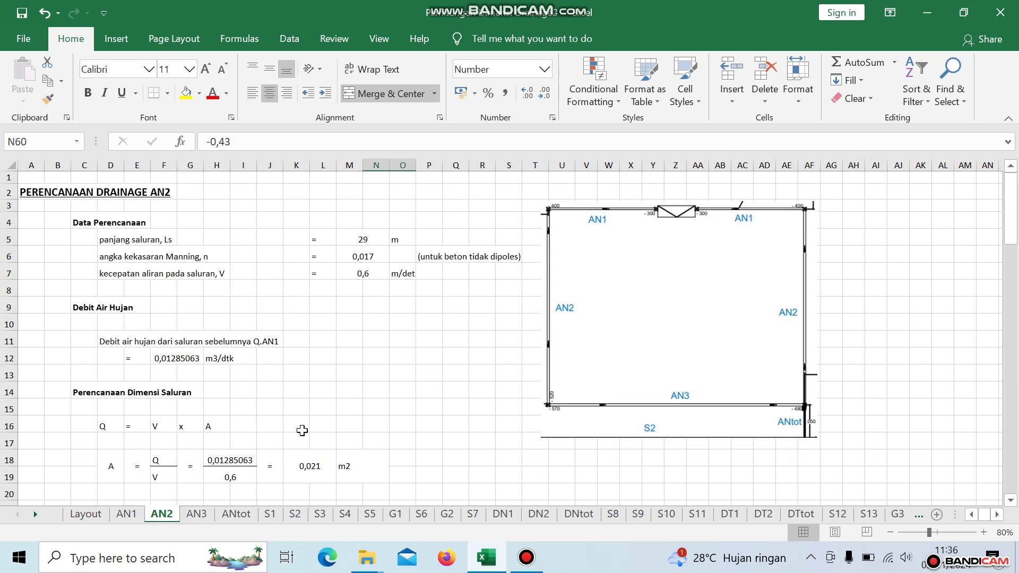
{"action": "scroll", "coordinate": [420, 389], "scroll_direction": "down", "scroll_amount": 16}
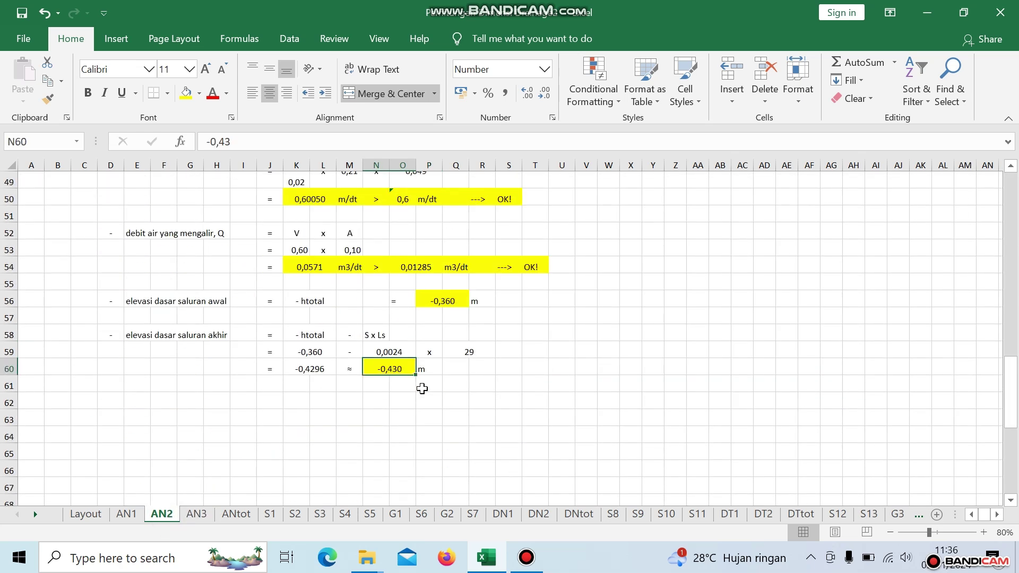
{"action": "left_click", "coordinate": [374, 428]}
{"action": "left_click", "coordinate": [397, 377]}
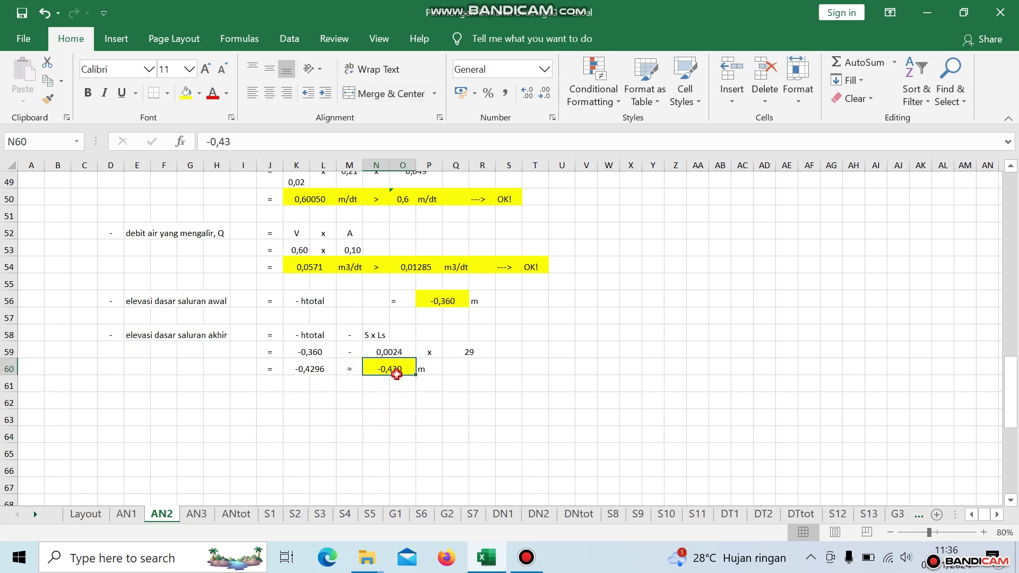
{"action": "left_click", "coordinate": [196, 514]}
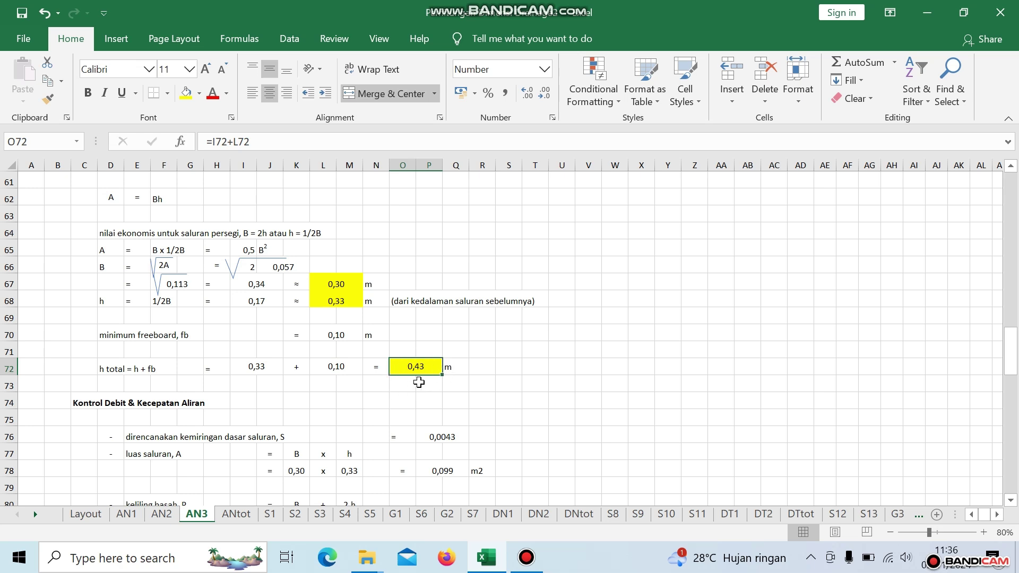
- Inspect AN3's planned bed slope S and look over the discharge and velocity control calculations that follow it
{"action": "scroll", "coordinate": [419, 382], "scroll_direction": "down", "scroll_amount": 2}
{"action": "scroll", "coordinate": [419, 382], "scroll_direction": "down", "scroll_amount": 1}
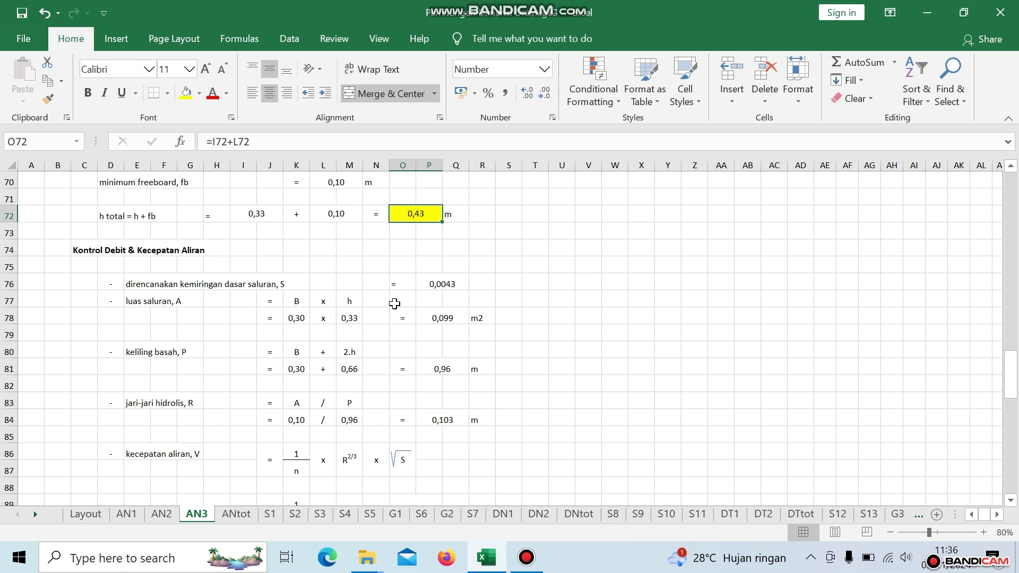
{"action": "left_click", "coordinate": [433, 284]}
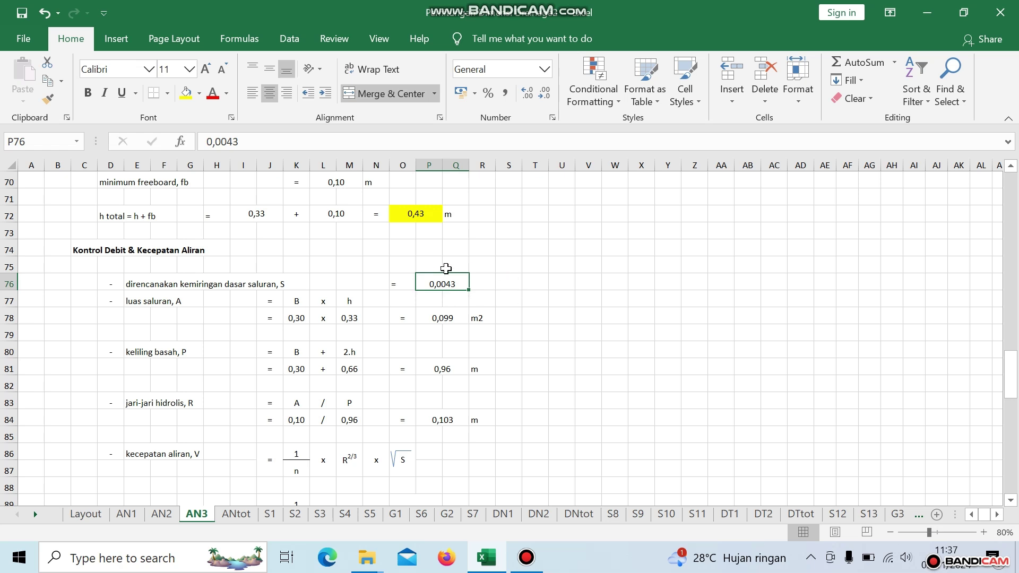
{"action": "scroll", "coordinate": [415, 332], "scroll_direction": "down", "scroll_amount": 4}
{"action": "scroll", "coordinate": [414, 335], "scroll_direction": "down", "scroll_amount": 1}
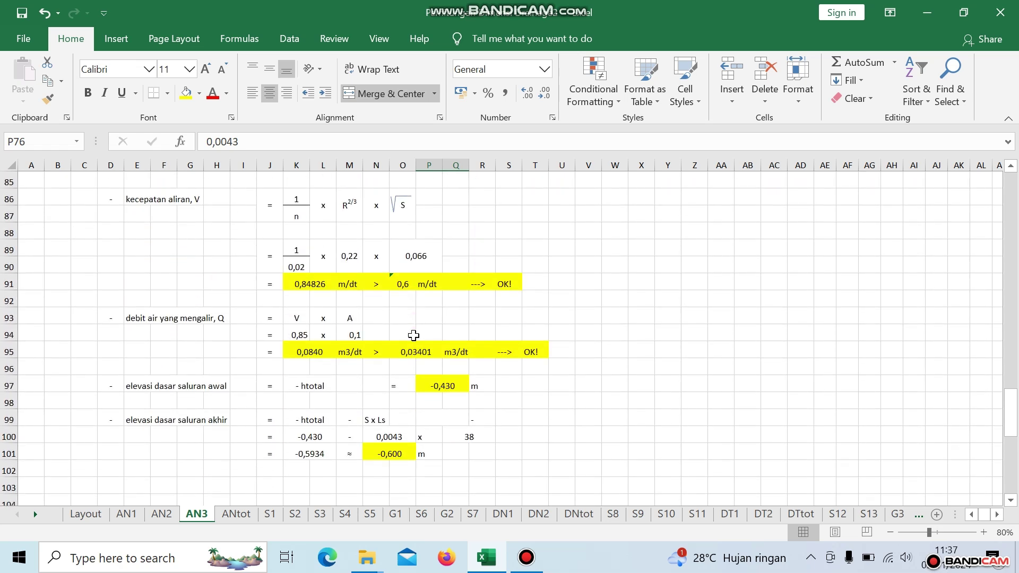
{"action": "scroll", "coordinate": [413, 335], "scroll_direction": "up", "scroll_amount": 1}
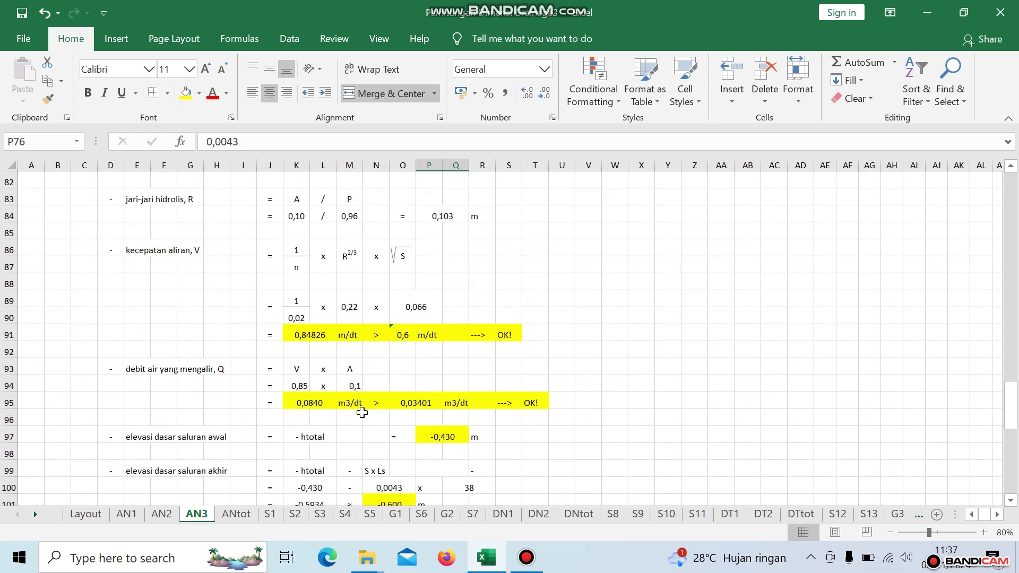
- Check AN3's flowing discharge formula V x A and the minimum velocity used in the flow velocity comparison
{"action": "left_click", "coordinate": [310, 405]}
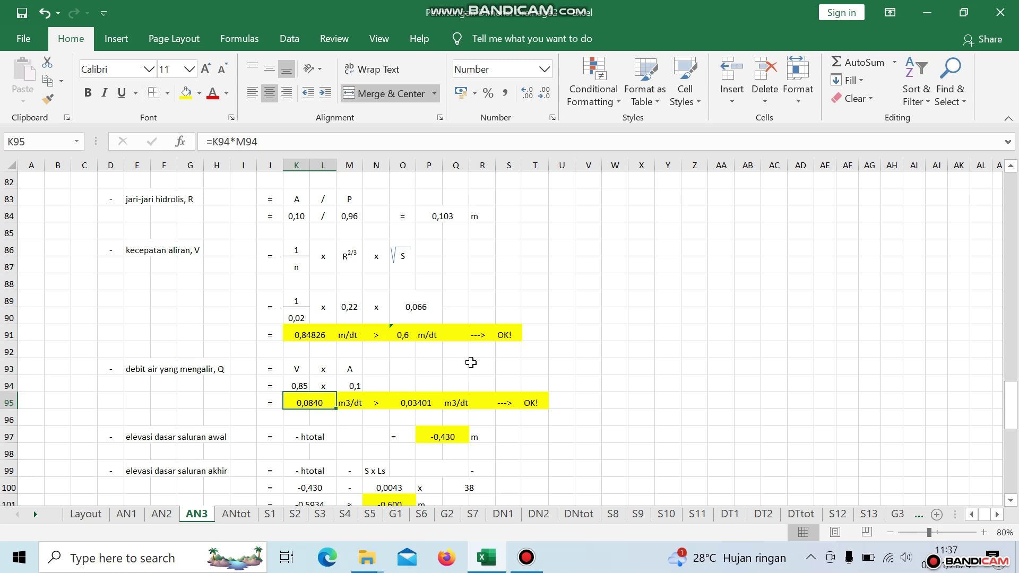
{"action": "scroll", "coordinate": [471, 362], "scroll_direction": "down", "scroll_amount": 2}
{"action": "scroll", "coordinate": [429, 338], "scroll_direction": "up", "scroll_amount": 2}
{"action": "left_click", "coordinate": [404, 335]}
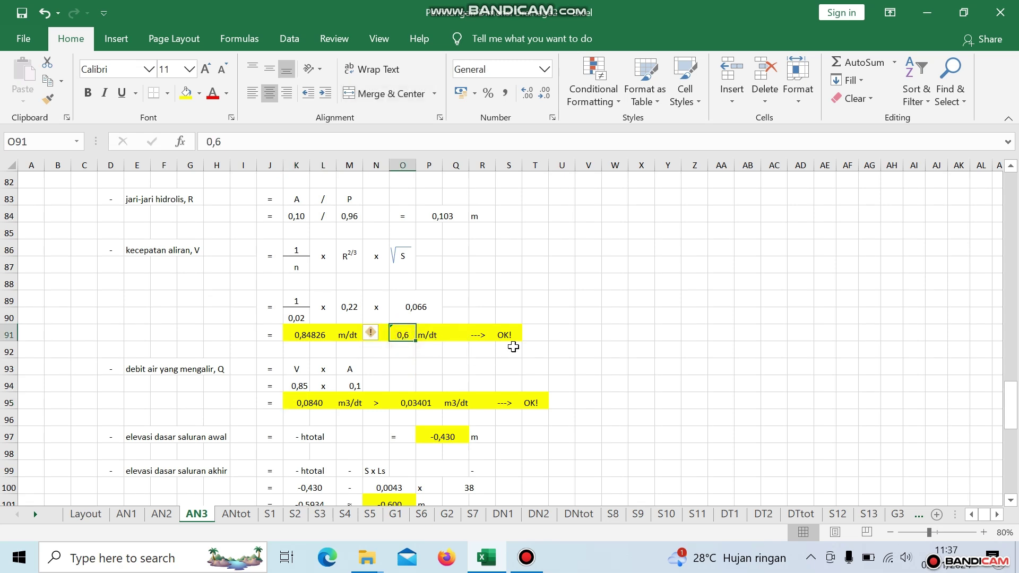
- Trace AN3's flow velocity V back to the bed slope S, check its formula, and continue to the bed elevations
{"action": "scroll", "coordinate": [512, 345], "scroll_direction": "up", "scroll_amount": 2}
{"action": "scroll", "coordinate": [514, 346], "scroll_direction": "up", "scroll_amount": 1}
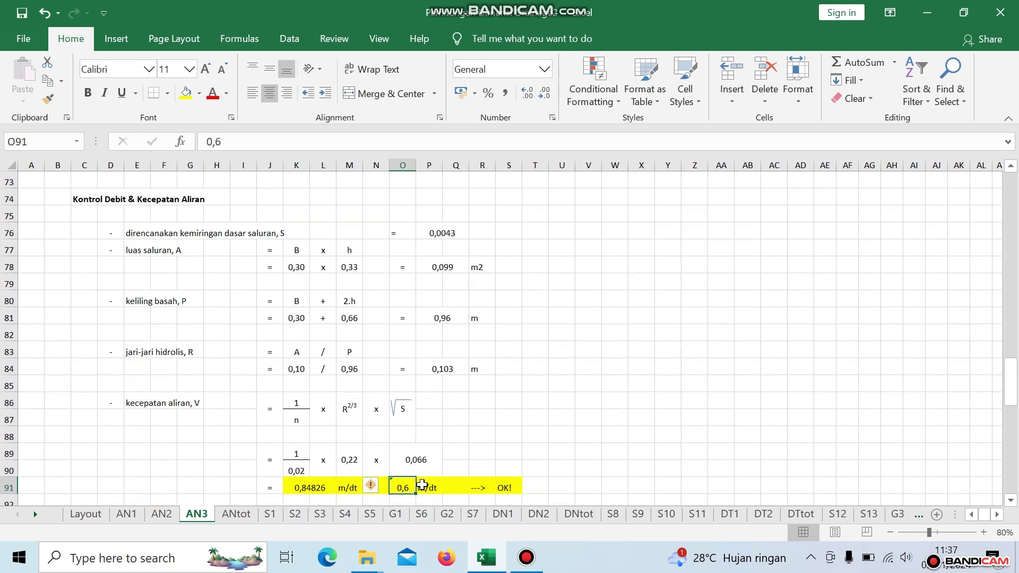
{"action": "scroll", "coordinate": [438, 433], "scroll_direction": "down", "scroll_amount": 2}
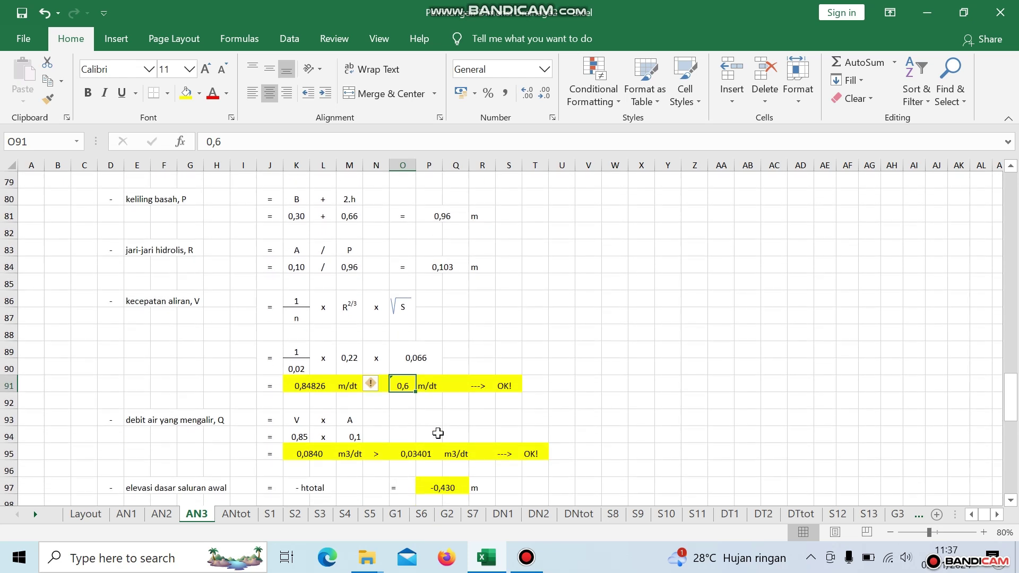
{"action": "scroll", "coordinate": [446, 422], "scroll_direction": "down", "scroll_amount": 1}
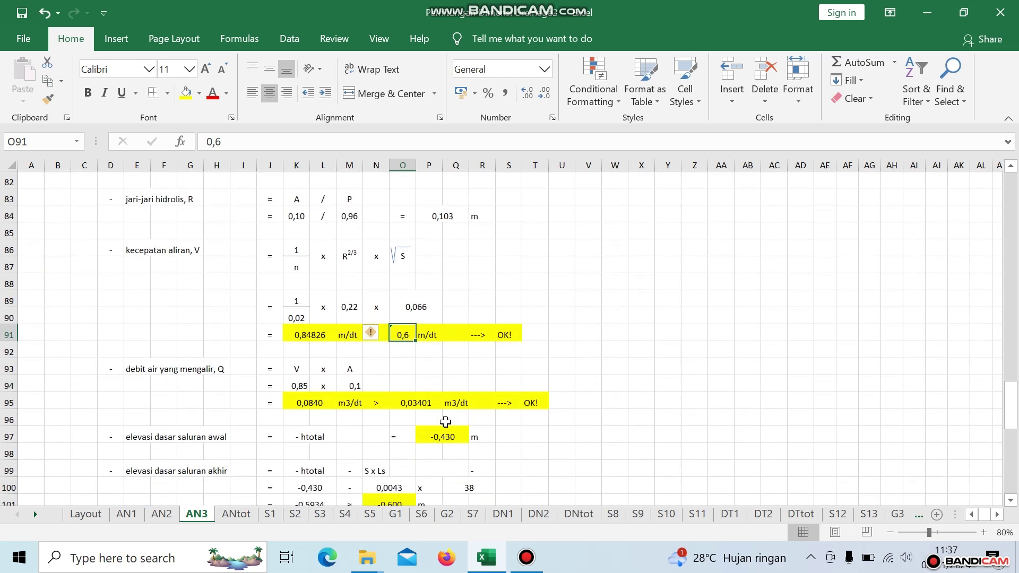
{"action": "scroll", "coordinate": [403, 415], "scroll_direction": "up", "scroll_amount": 3}
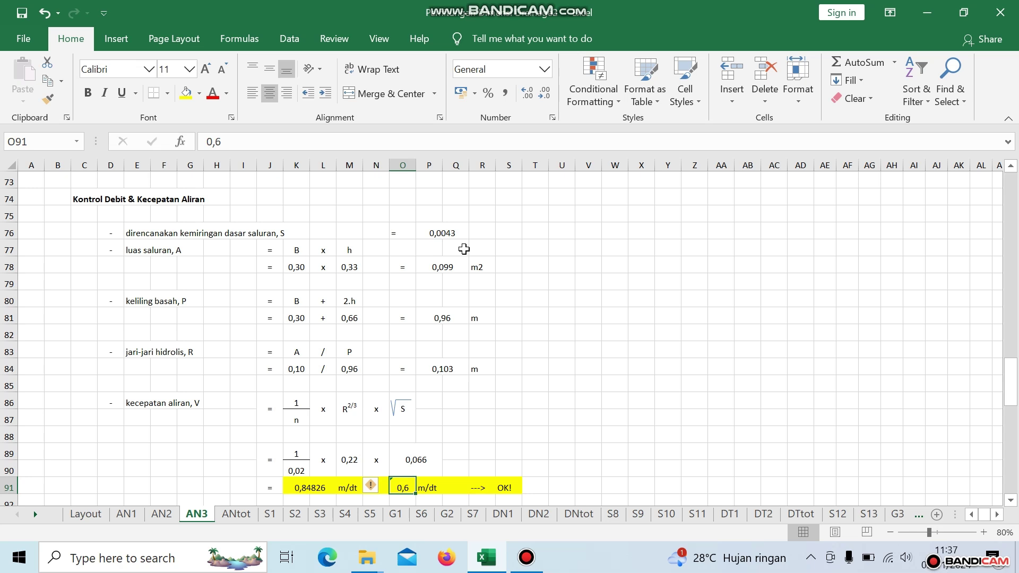
{"action": "scroll", "coordinate": [473, 250], "scroll_direction": "down", "scroll_amount": 2}
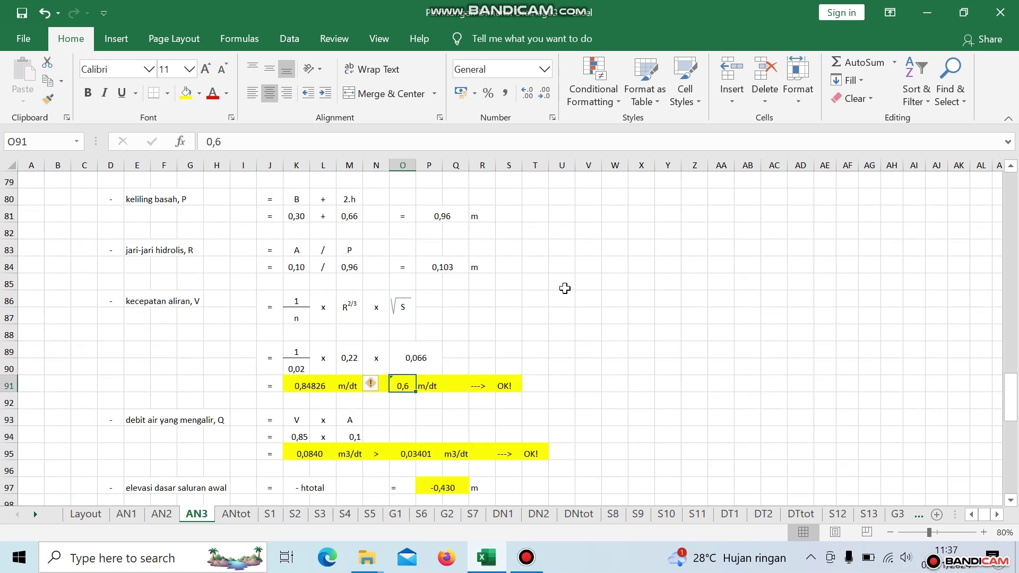
{"action": "left_click", "coordinate": [314, 386]}
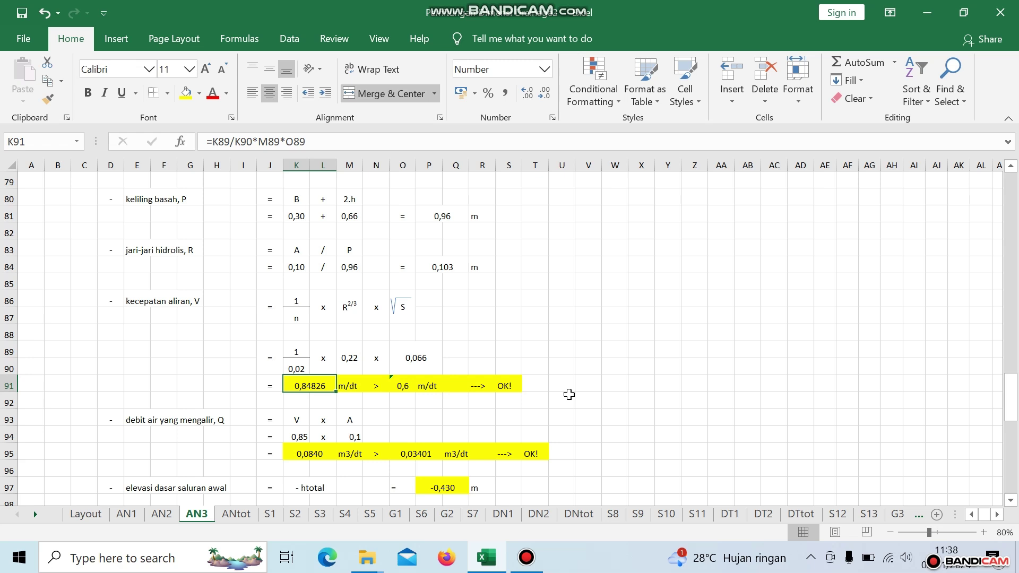
{"action": "scroll", "coordinate": [569, 395], "scroll_direction": "down", "scroll_amount": 2}
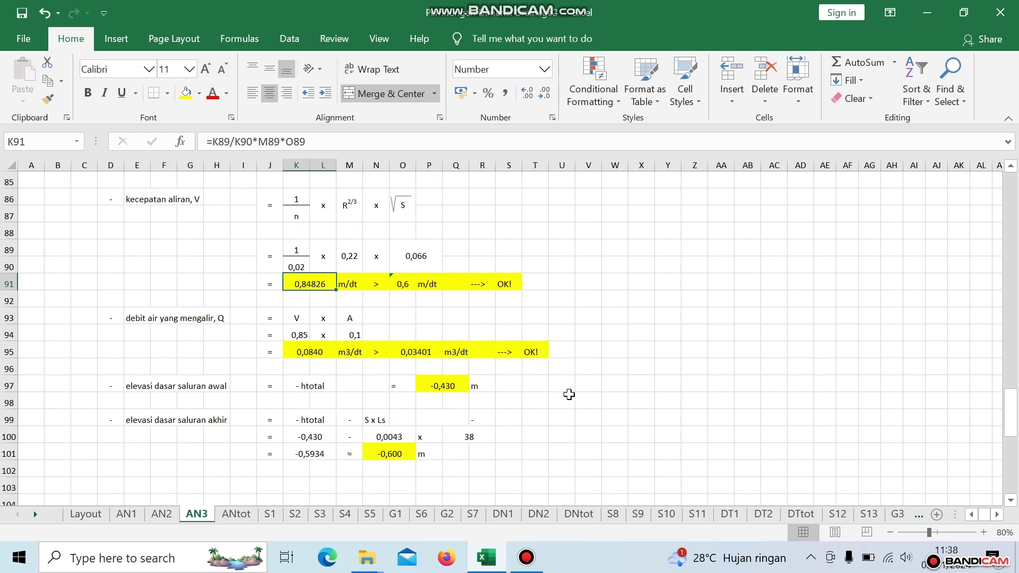
- Check AN3's flowing discharge result and the total design discharge it is compared against in the flow control section
{"action": "scroll", "coordinate": [319, 378], "scroll_direction": "up", "scroll_amount": 1}
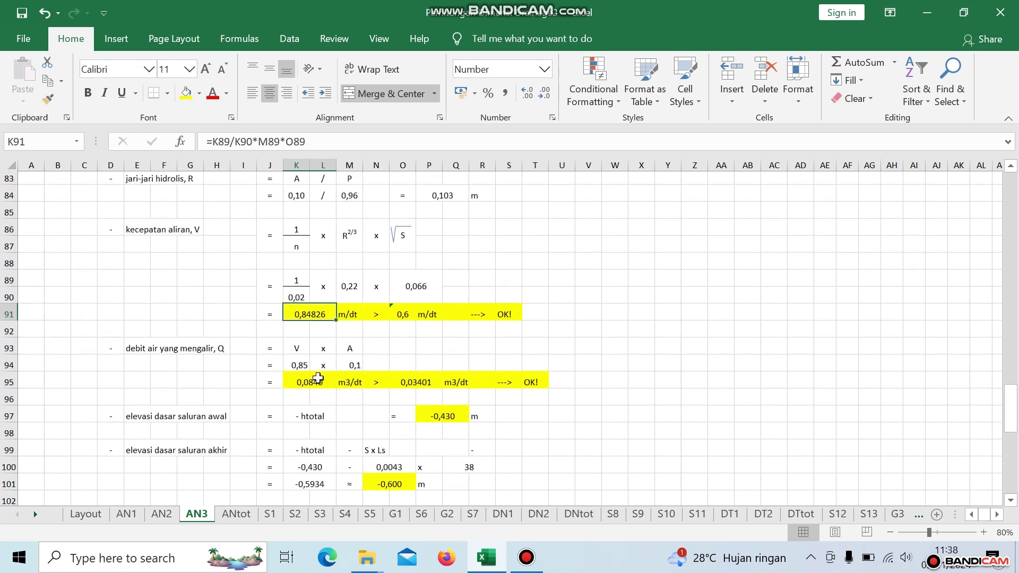
{"action": "scroll", "coordinate": [318, 377], "scroll_direction": "up", "scroll_amount": 1}
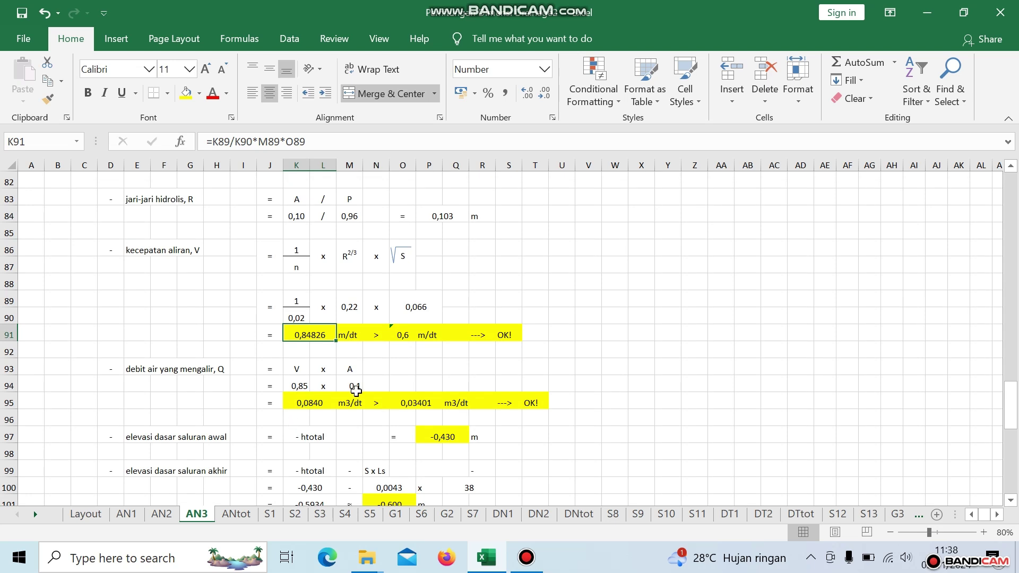
{"action": "left_click", "coordinate": [308, 403]}
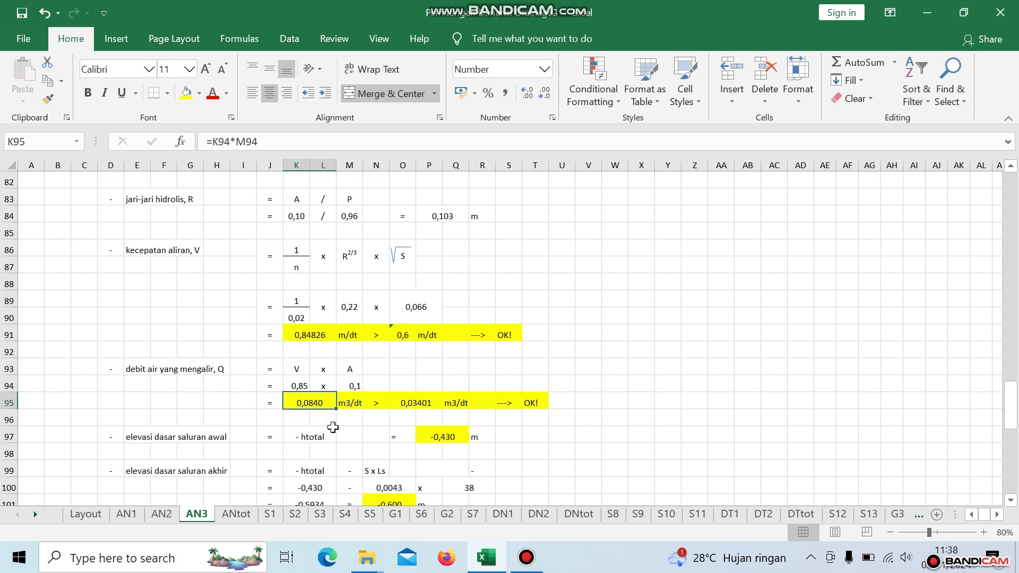
{"action": "left_click", "coordinate": [419, 403]}
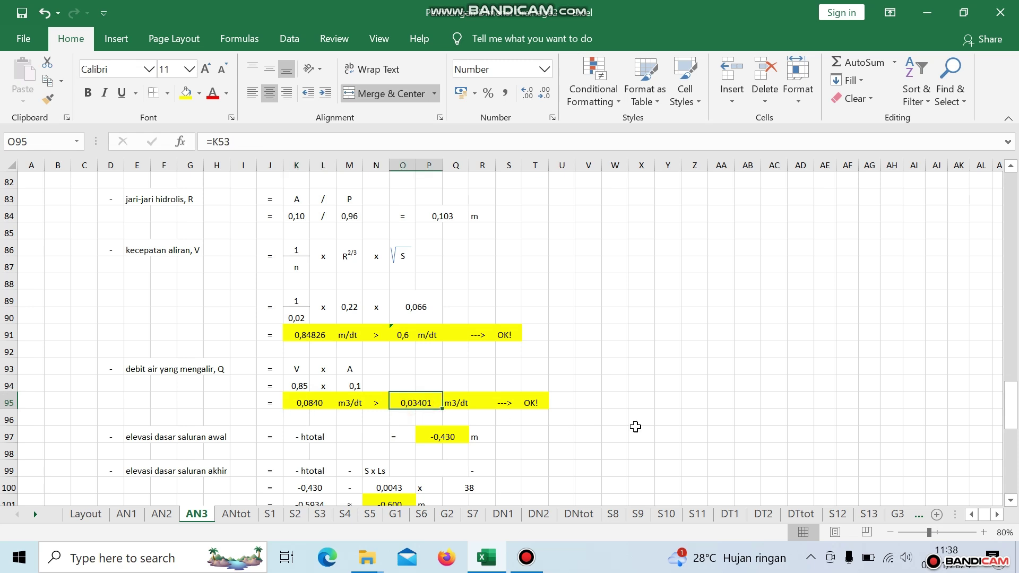
{"action": "scroll", "coordinate": [560, 419], "scroll_direction": "down", "scroll_amount": 1}
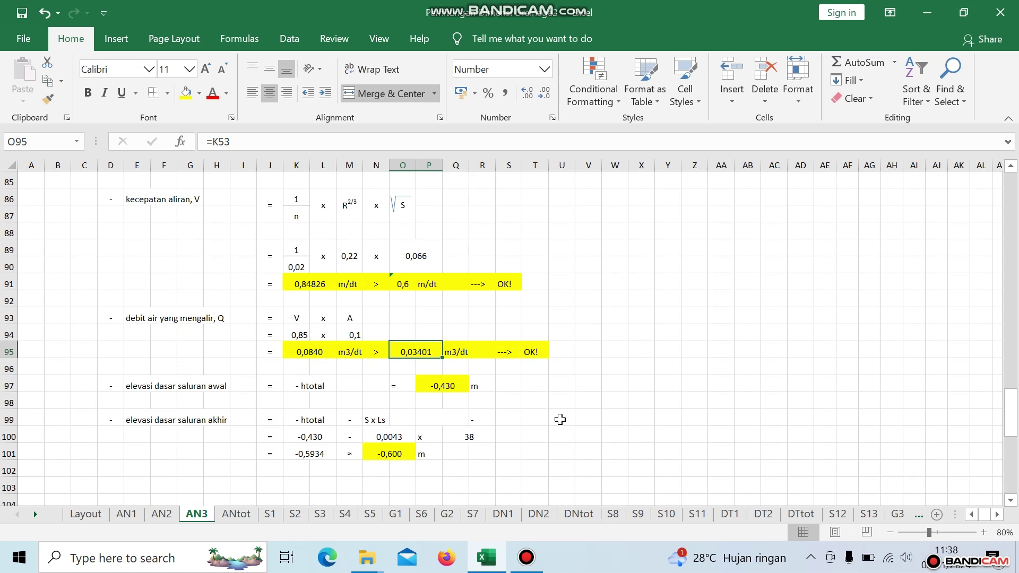
- Compare AN3's initial bed elevation with channel AN2's final bed elevation, and return to the AN3 sheet
{"action": "left_click", "coordinate": [450, 388]}
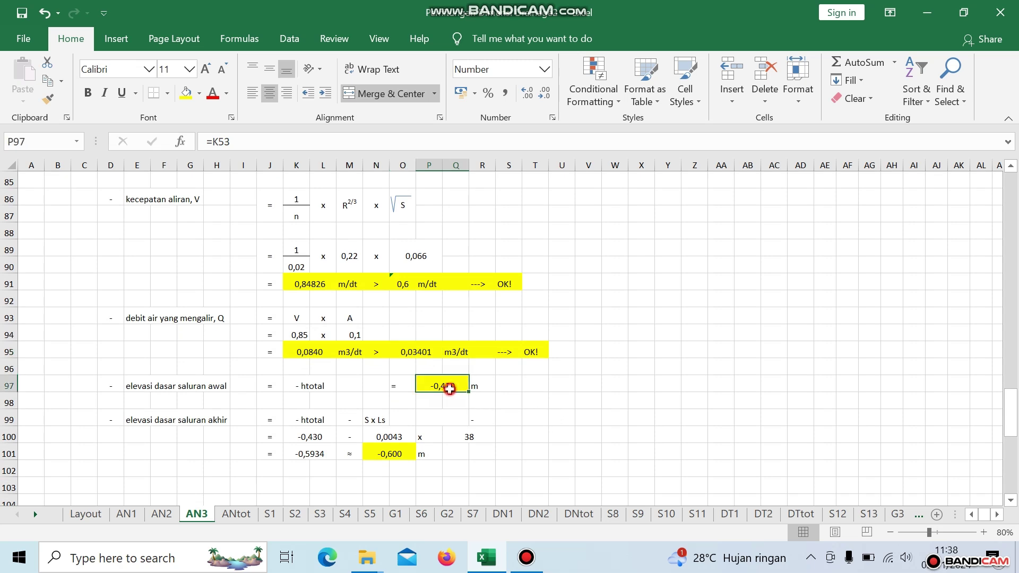
{"action": "left_click", "coordinate": [168, 515]}
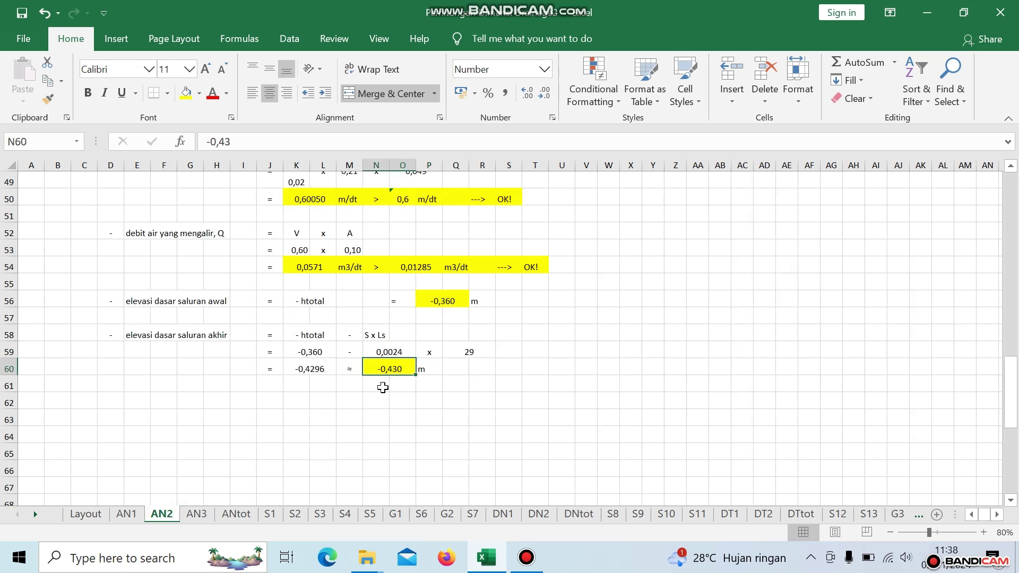
{"action": "left_click", "coordinate": [196, 514]}
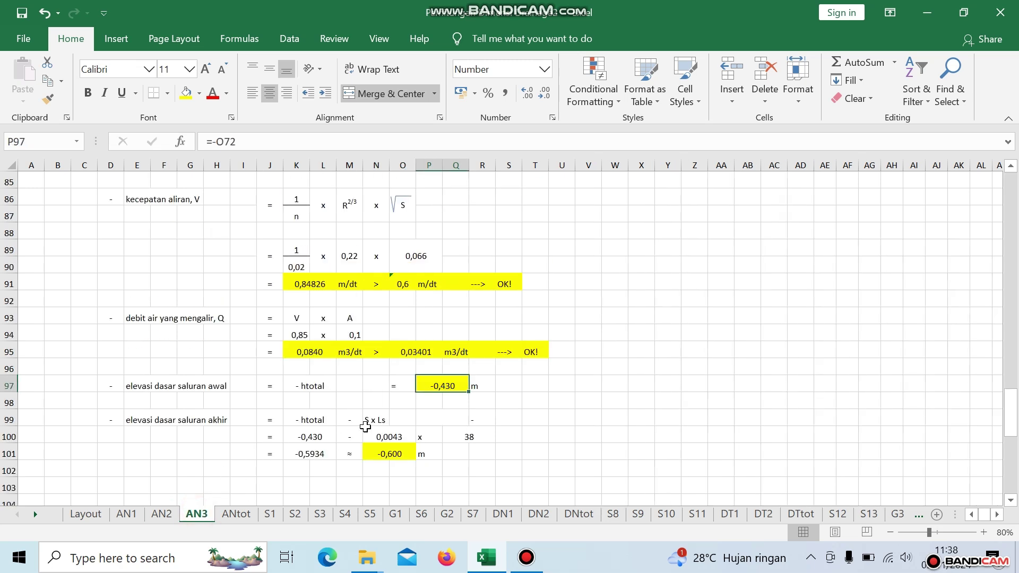
- Inspect AN3's final bed elevation calculation, covering the starting elevation, bed slope and rounded final value
{"action": "scroll", "coordinate": [456, 419], "scroll_direction": "down", "scroll_amount": 1}
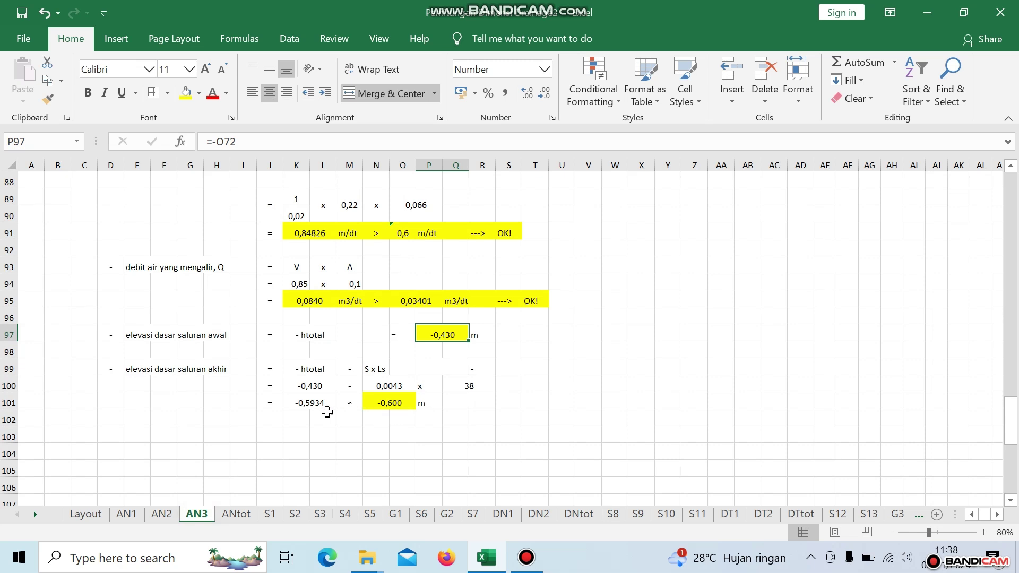
{"action": "left_click", "coordinate": [313, 388]}
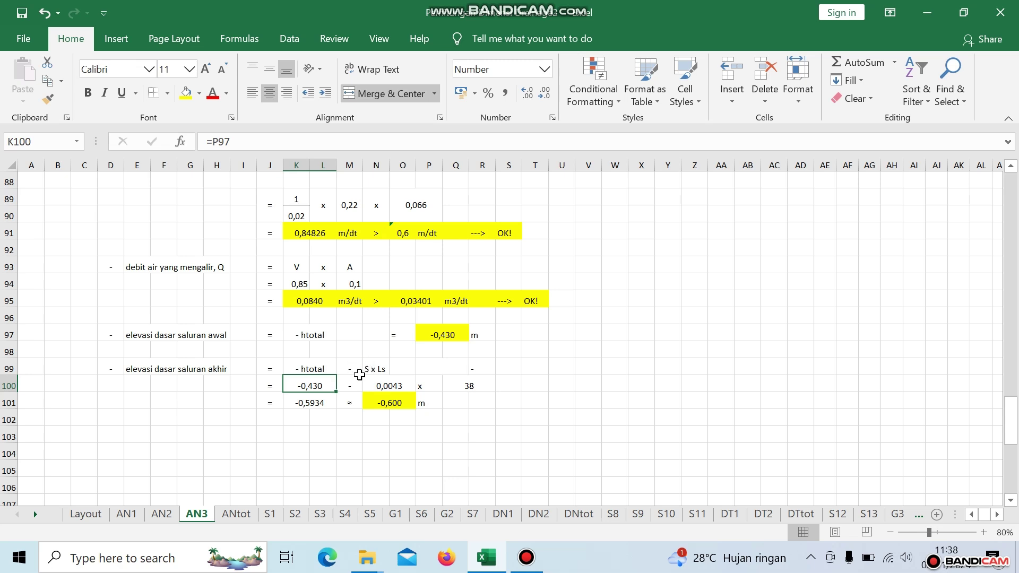
{"action": "left_click", "coordinate": [387, 388]}
{"action": "left_click", "coordinate": [383, 406]}
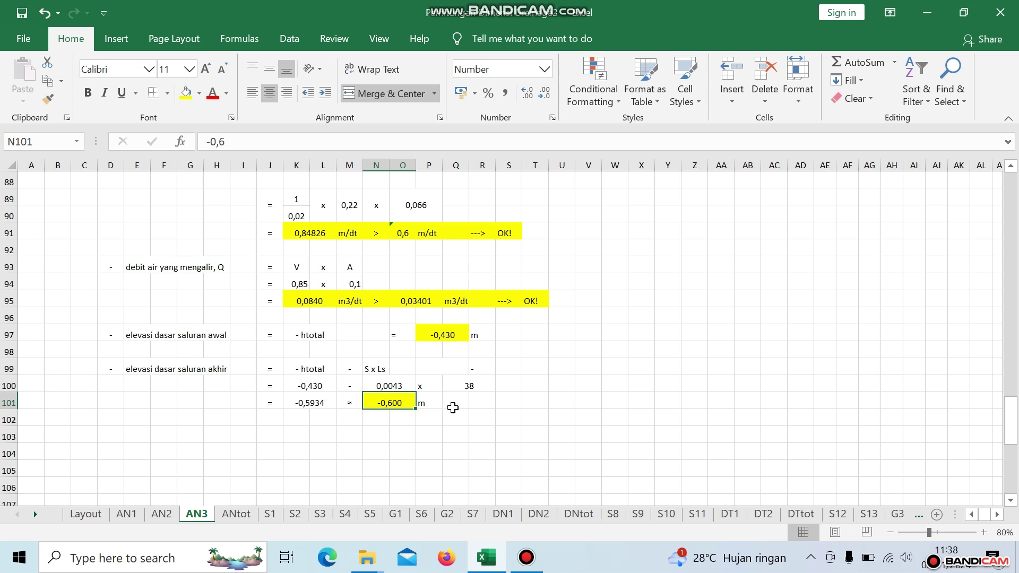
- Go back to the start of the AN3 sheet and locate the ANtot channel on its sketch, glancing at the ANtot sheet
{"action": "scroll", "coordinate": [453, 408], "scroll_direction": "up", "scroll_amount": 5}
{"action": "scroll", "coordinate": [453, 407], "scroll_direction": "up", "scroll_amount": 17}
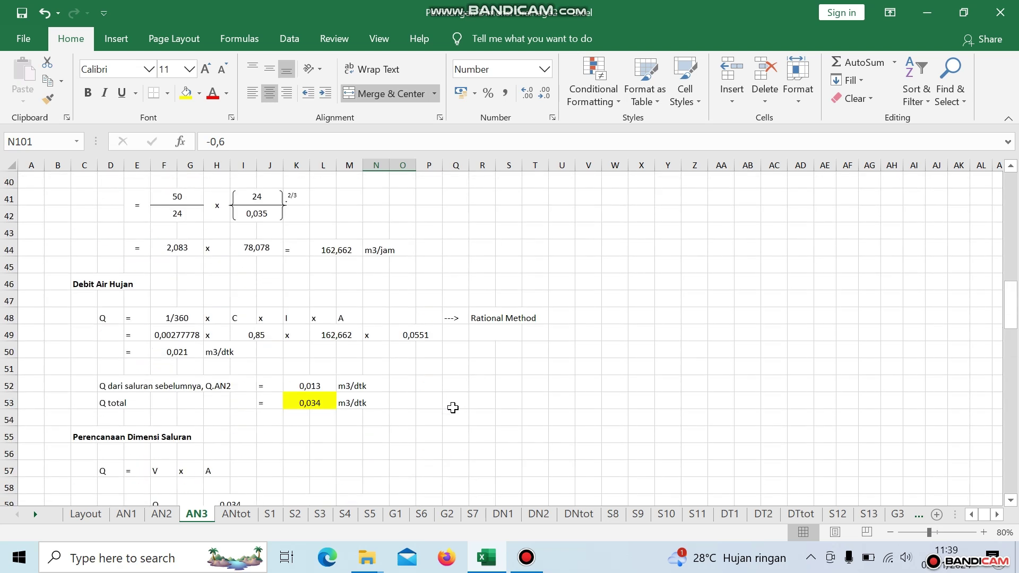
{"action": "scroll", "coordinate": [452, 408], "scroll_direction": "up", "scroll_amount": 7}
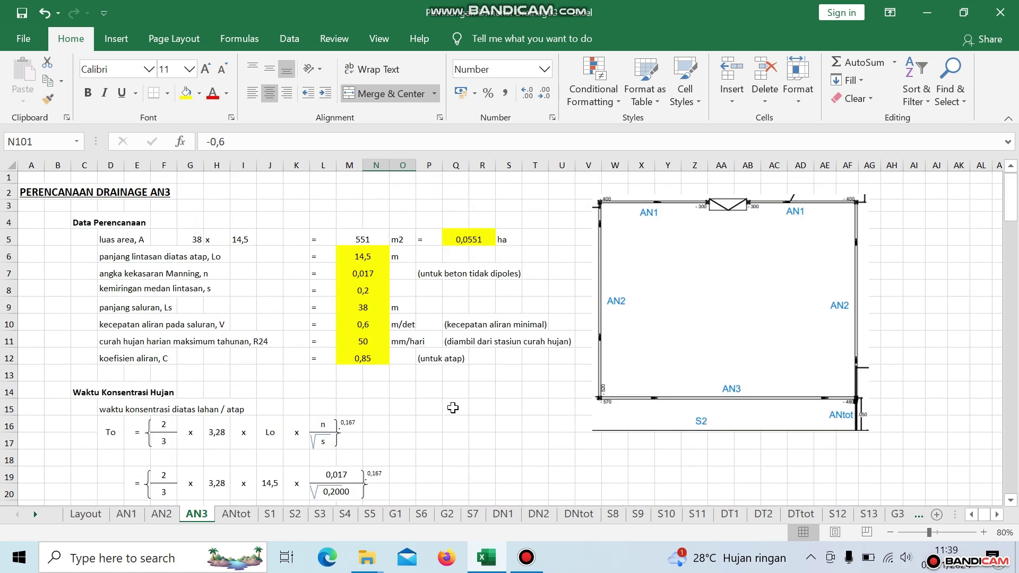
{"action": "left_click", "coordinate": [239, 516]}
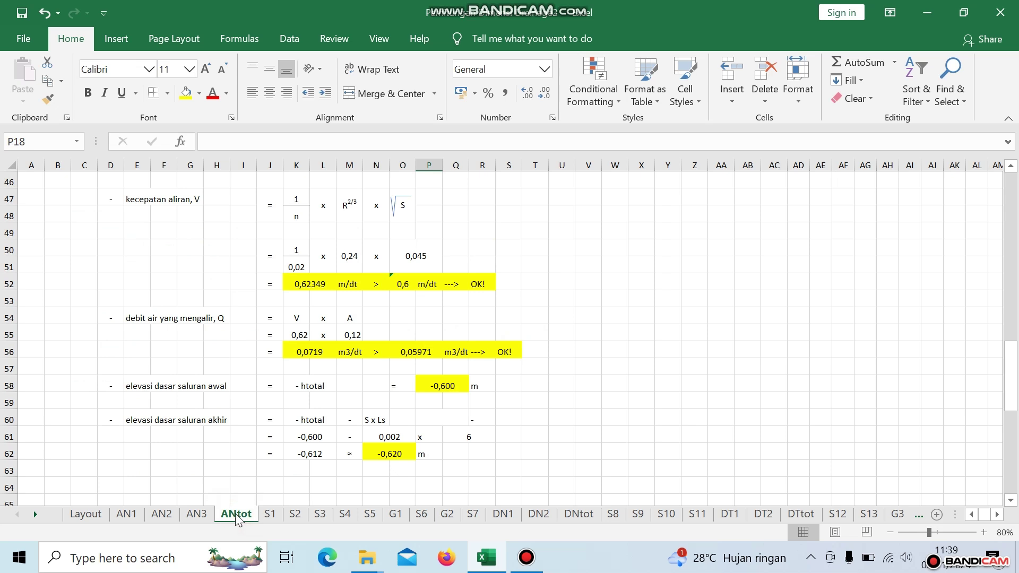
{"action": "left_click", "coordinate": [208, 516]}
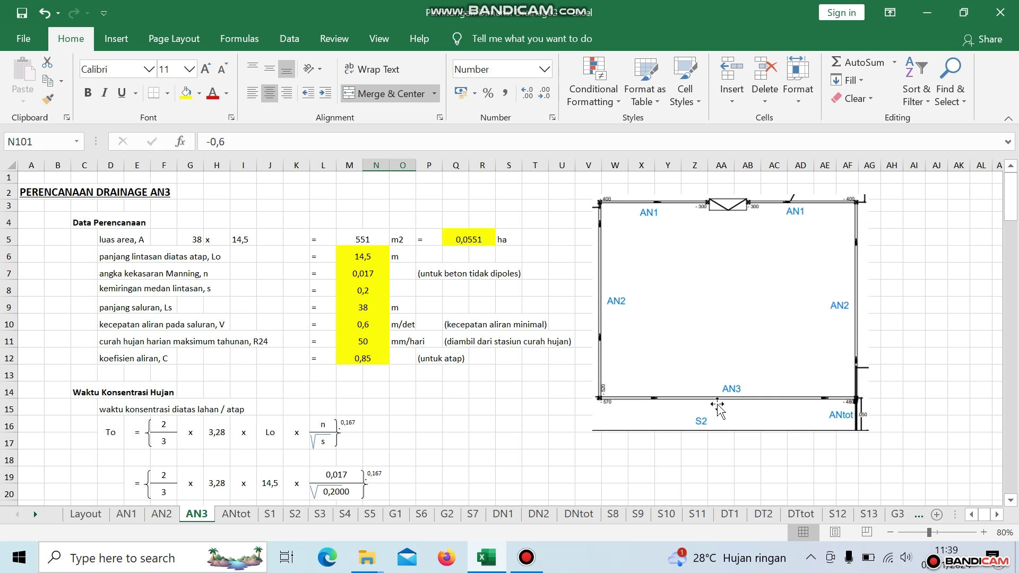
- Review the ANtot sheet from planning data and combined discharge through channel dimensions, flow control and bed elevations
{"action": "left_click", "coordinate": [238, 514]}
{"action": "scroll", "coordinate": [453, 455], "scroll_direction": "up", "scroll_amount": 6}
{"action": "scroll", "coordinate": [623, 368], "scroll_direction": "up", "scroll_amount": 9}
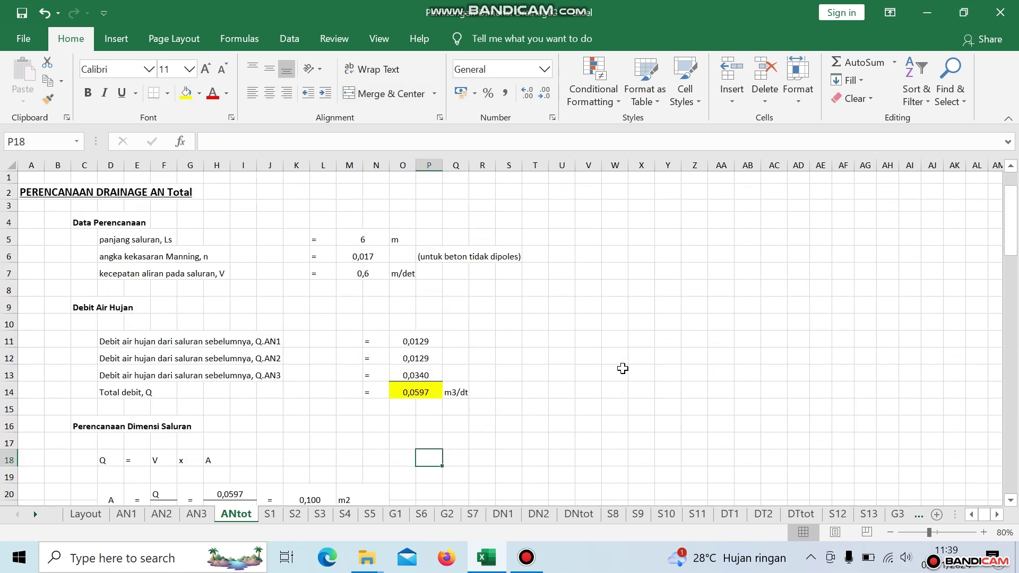
{"action": "scroll", "coordinate": [407, 393], "scroll_direction": "down", "scroll_amount": 5}
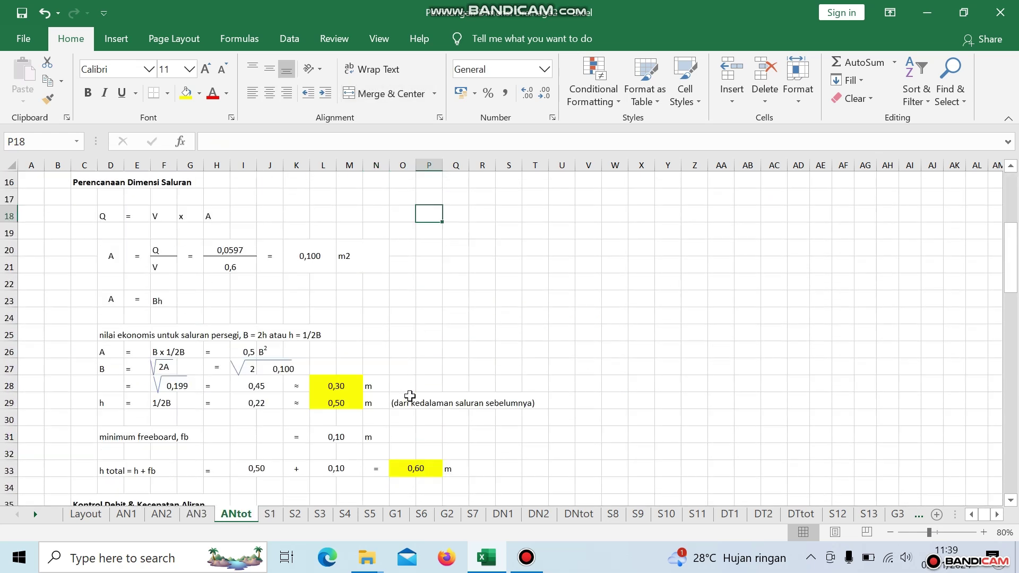
{"action": "scroll", "coordinate": [410, 396], "scroll_direction": "up", "scroll_amount": 3}
{"action": "scroll", "coordinate": [409, 396], "scroll_direction": "down", "scroll_amount": 13}
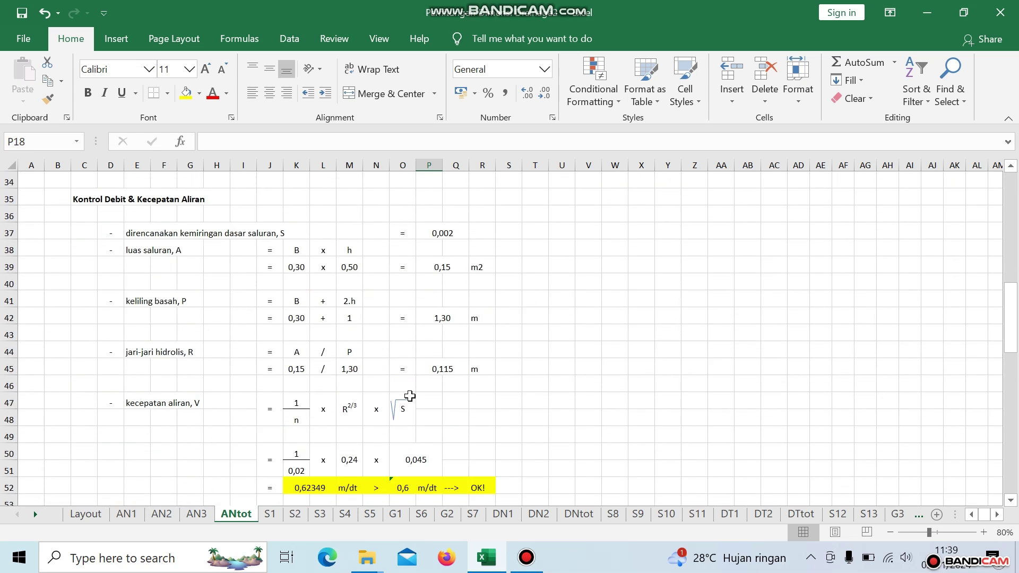
{"action": "scroll", "coordinate": [410, 396], "scroll_direction": "down", "scroll_amount": 2}
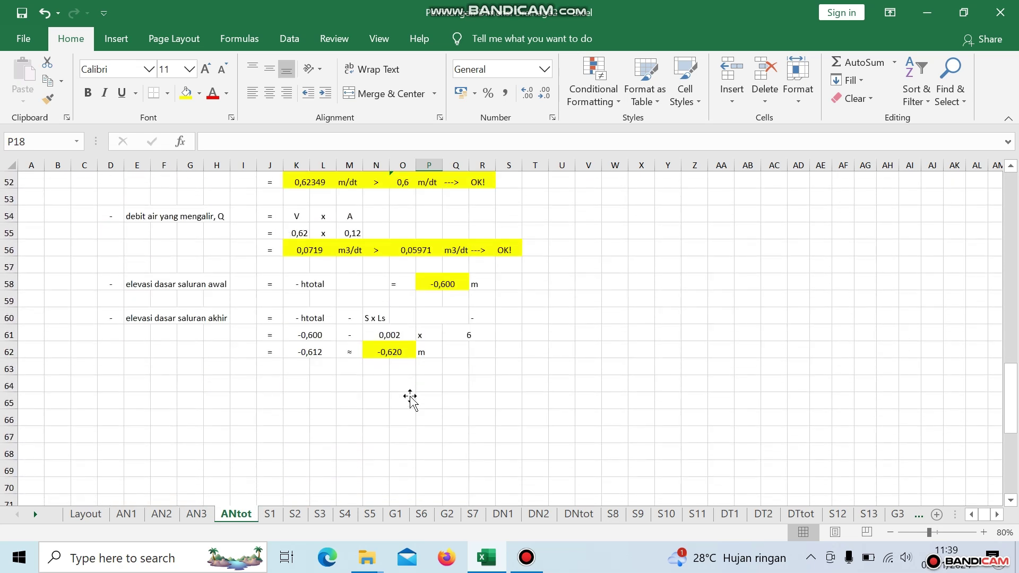
- Open the S1 channel sheet and examine its planning data and the runoff coefficient table
{"action": "left_click", "coordinate": [270, 515]}
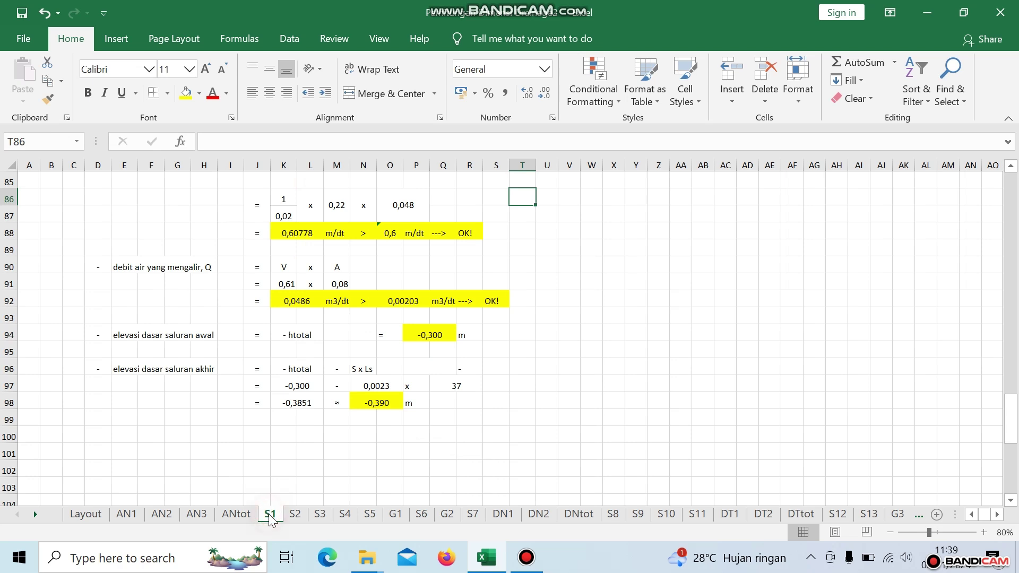
{"action": "scroll", "coordinate": [442, 393], "scroll_direction": "up", "scroll_amount": 10}
{"action": "scroll", "coordinate": [442, 394], "scroll_direction": "up", "scroll_amount": 17}
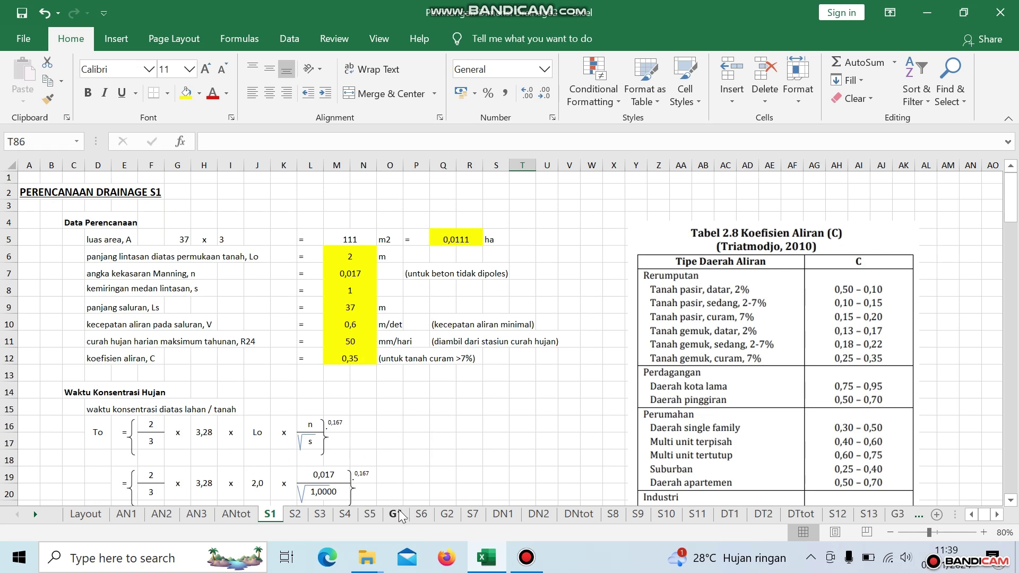
- Examine the drainage plan on the Layout sheet, tracing the S channels and the G culverts around the buildings
{"action": "left_click", "coordinate": [90, 517]}
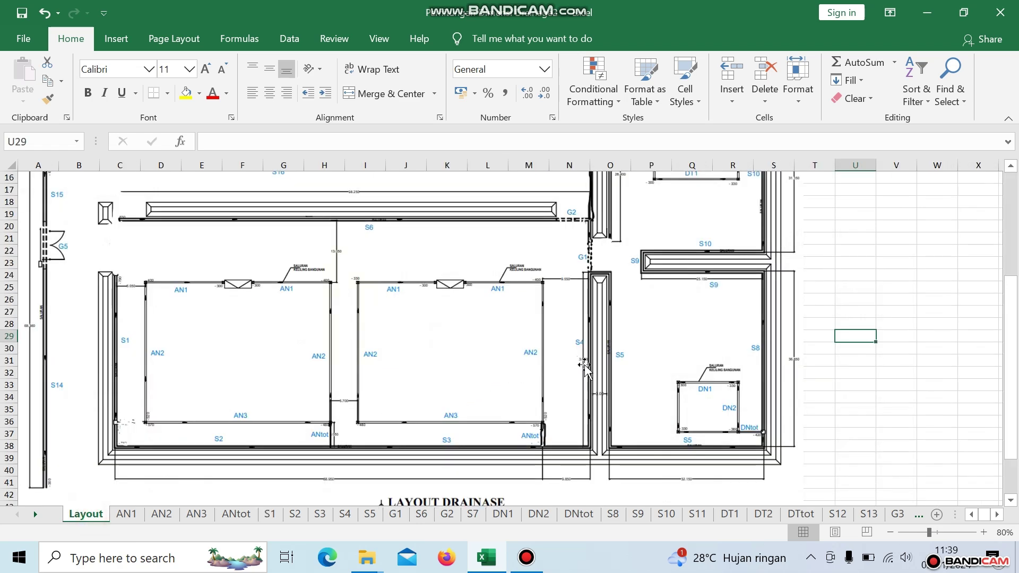
{"action": "scroll", "coordinate": [584, 367], "scroll_direction": "up", "scroll_amount": 1}
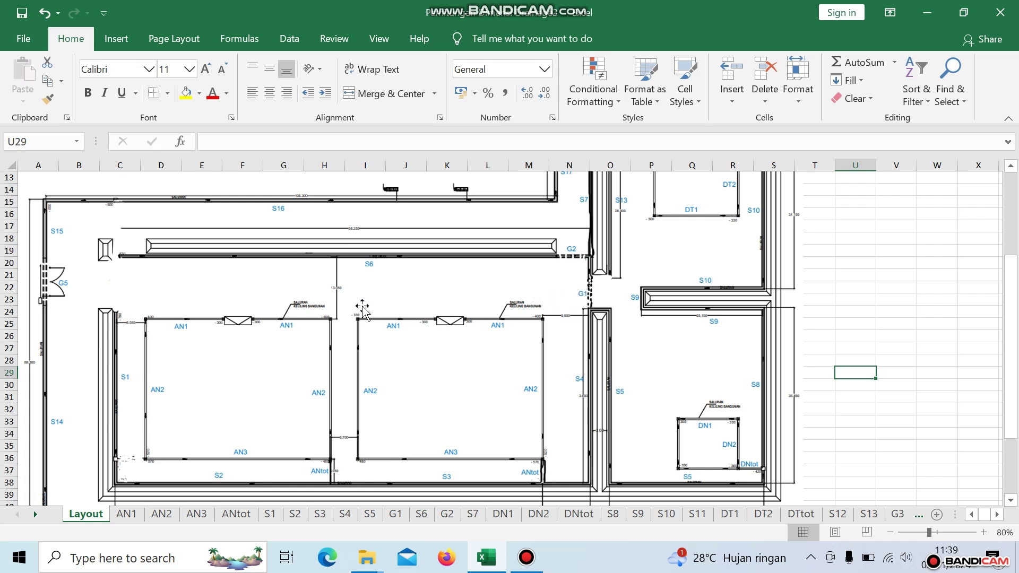
{"action": "scroll", "coordinate": [478, 326], "scroll_direction": "up", "scroll_amount": 1}
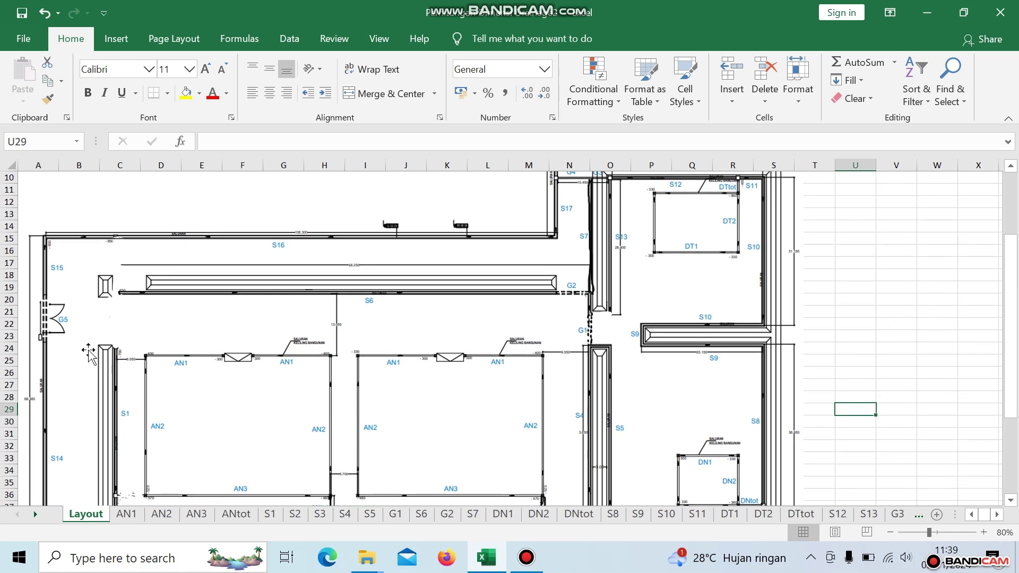
{"action": "scroll", "coordinate": [87, 348], "scroll_direction": "up", "scroll_amount": 1}
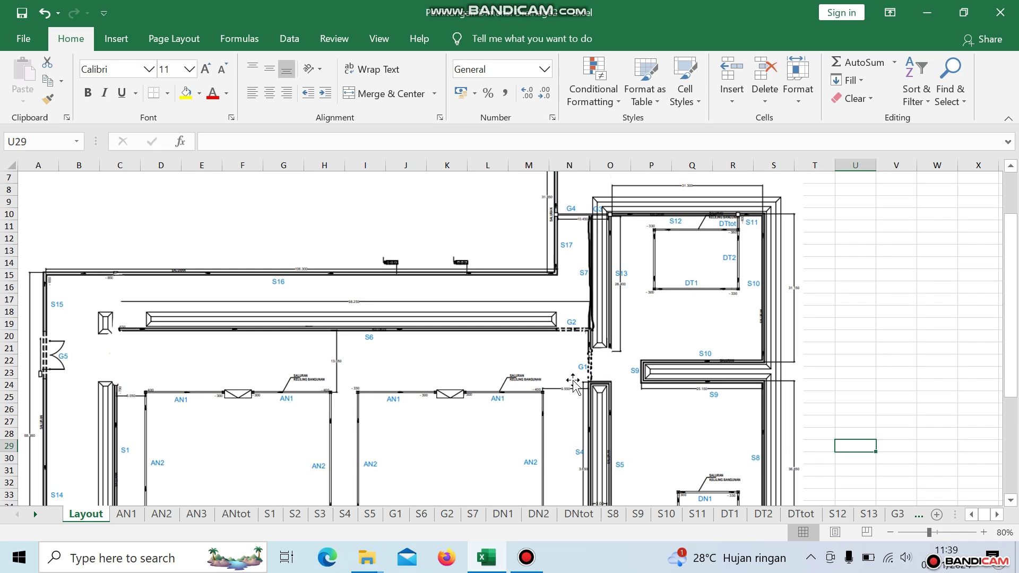
{"action": "scroll", "coordinate": [538, 340], "scroll_direction": "up", "scroll_amount": 1}
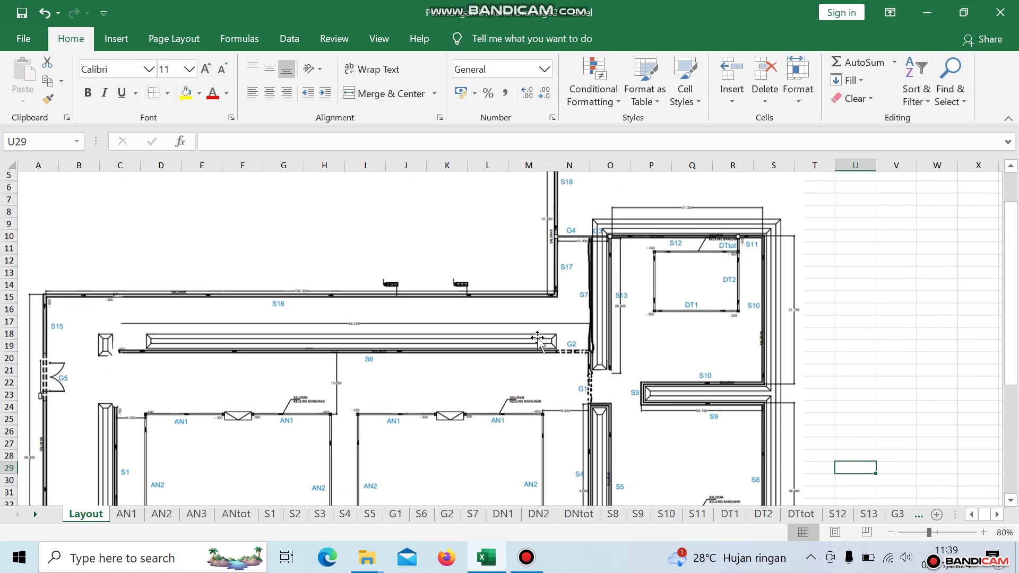
{"action": "scroll", "coordinate": [538, 339], "scroll_direction": "up", "scroll_amount": 1}
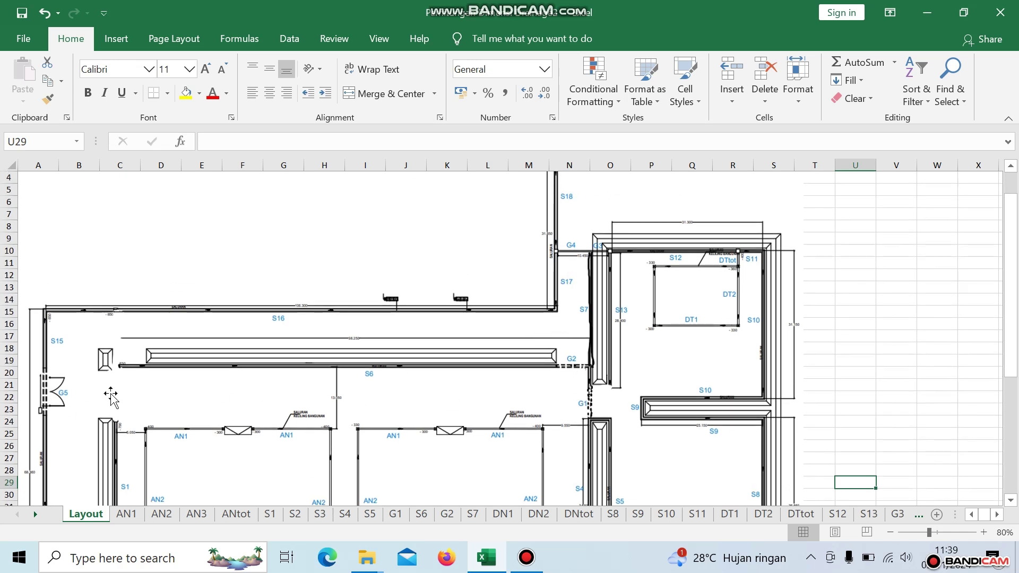
{"action": "scroll", "coordinate": [645, 366], "scroll_direction": "down", "scroll_amount": 6}
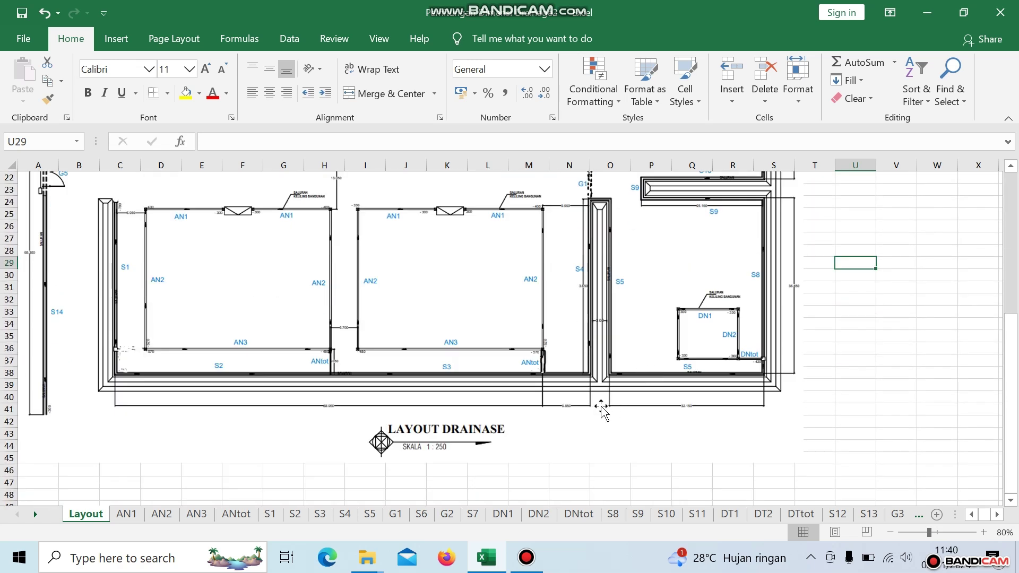
{"action": "left_click", "coordinate": [580, 482]}
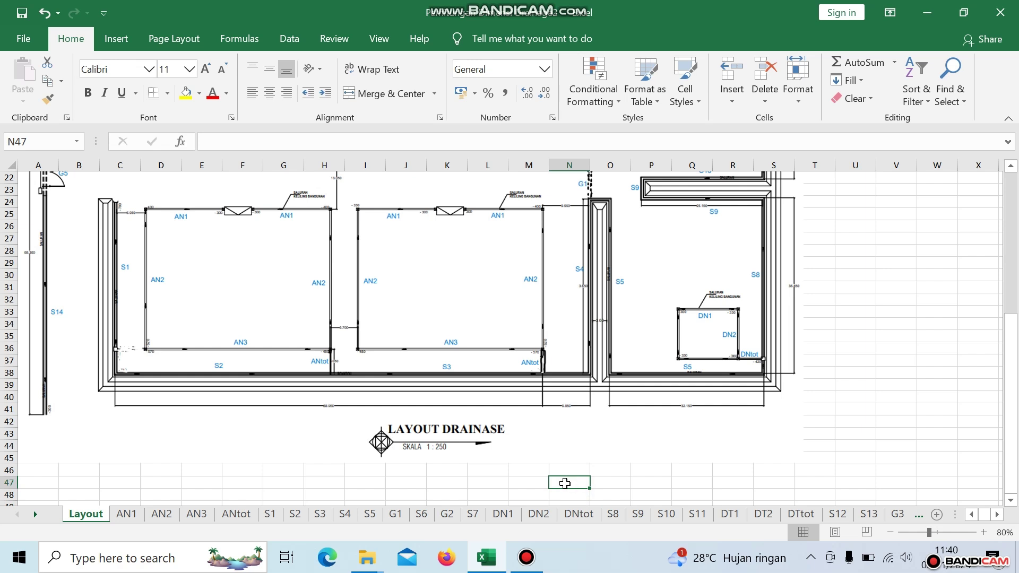
{"action": "scroll", "coordinate": [605, 441], "scroll_direction": "down", "scroll_amount": 2}
{"action": "left_click", "coordinate": [511, 460]}
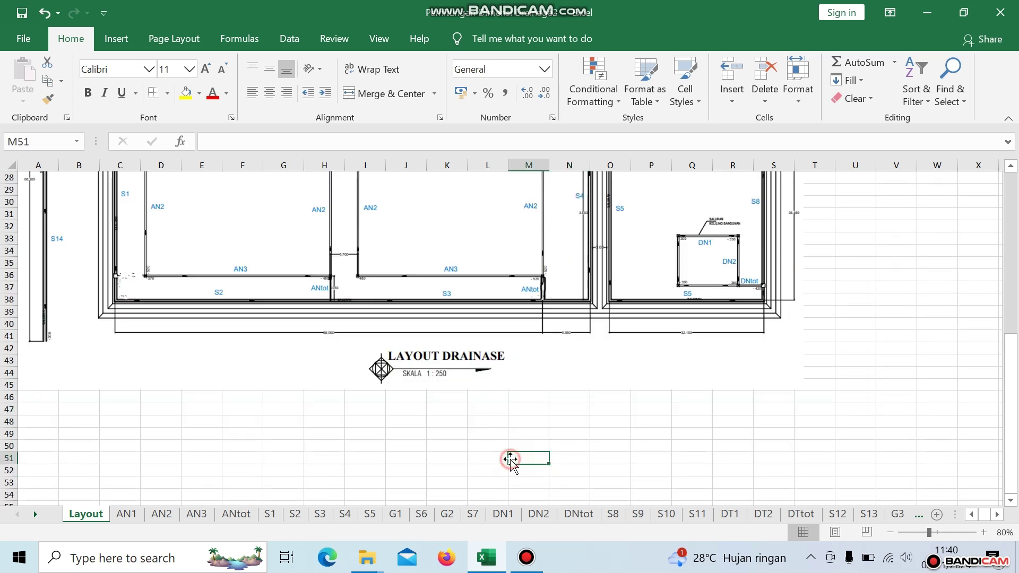
{"action": "left_click", "coordinate": [452, 448]}
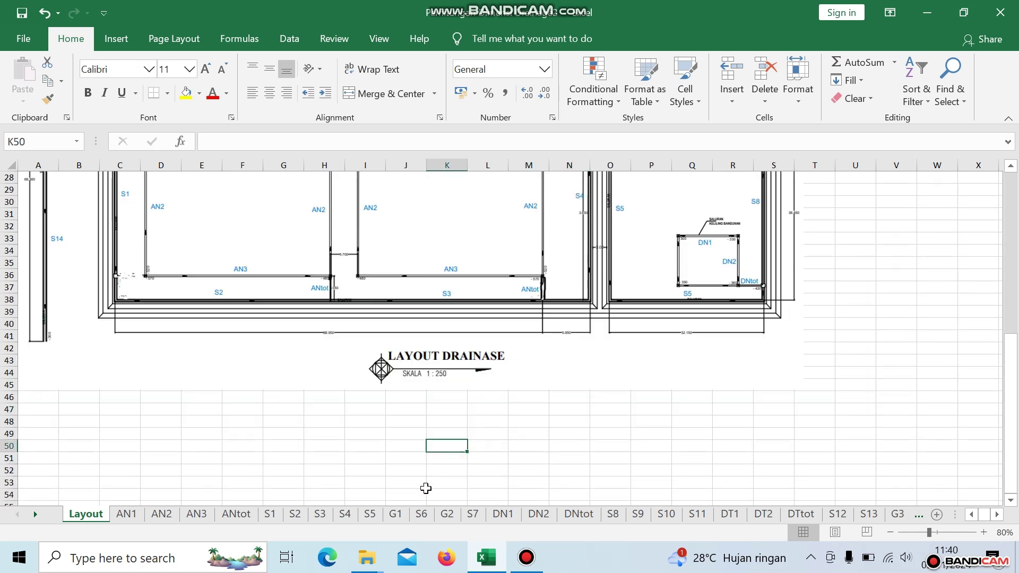
- Open culvert sheet G1 and review its pipe geometry formulas, incoming discharge and Manning roughness
{"action": "left_click", "coordinate": [394, 515]}
{"action": "scroll", "coordinate": [668, 372], "scroll_direction": "up", "scroll_amount": 5}
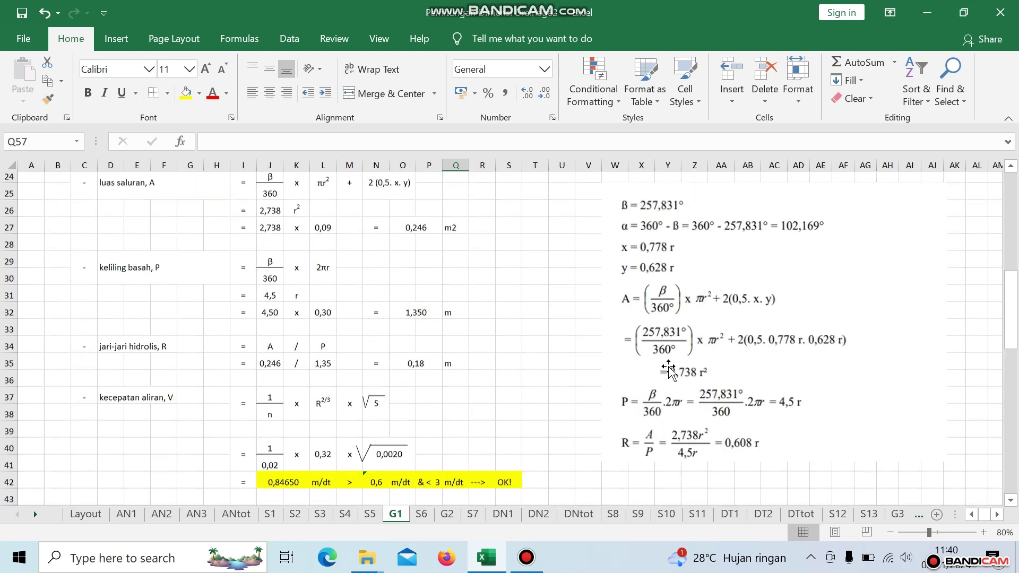
{"action": "scroll", "coordinate": [669, 370], "scroll_direction": "up", "scroll_amount": 8}
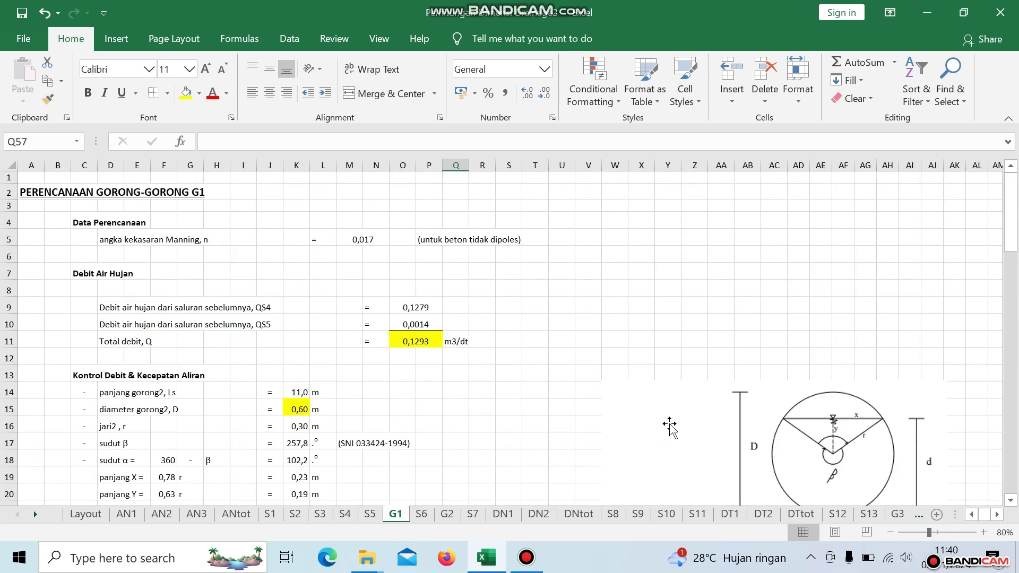
{"action": "left_click", "coordinate": [974, 514]}
{"action": "left_click", "coordinate": [360, 245]}
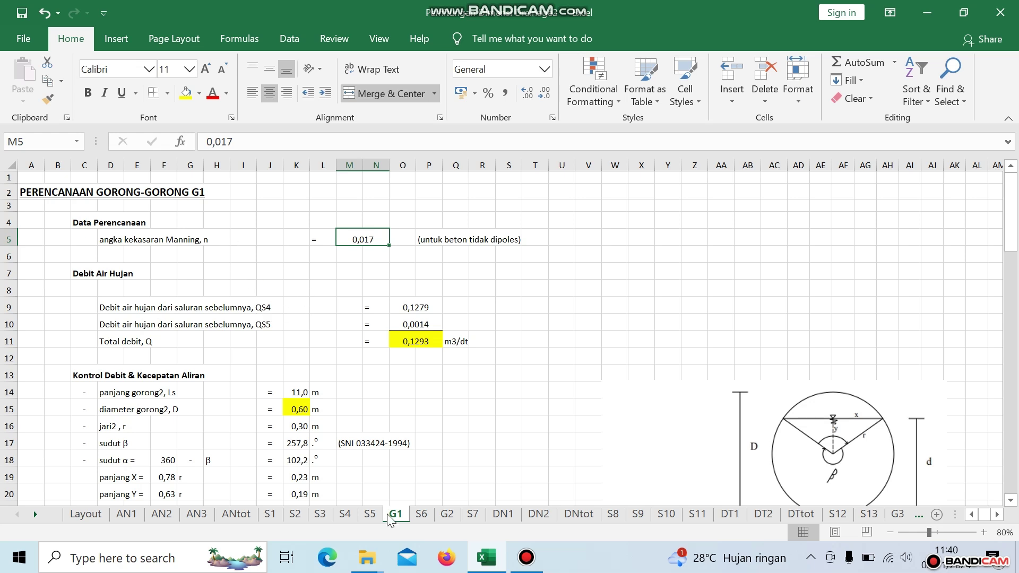
- Locate culvert G1 on the Layout sheet's drainage plan and check its connection to channels S4 and S5
{"action": "left_click", "coordinate": [88, 515]}
{"action": "scroll", "coordinate": [526, 382], "scroll_direction": "up", "scroll_amount": 5}
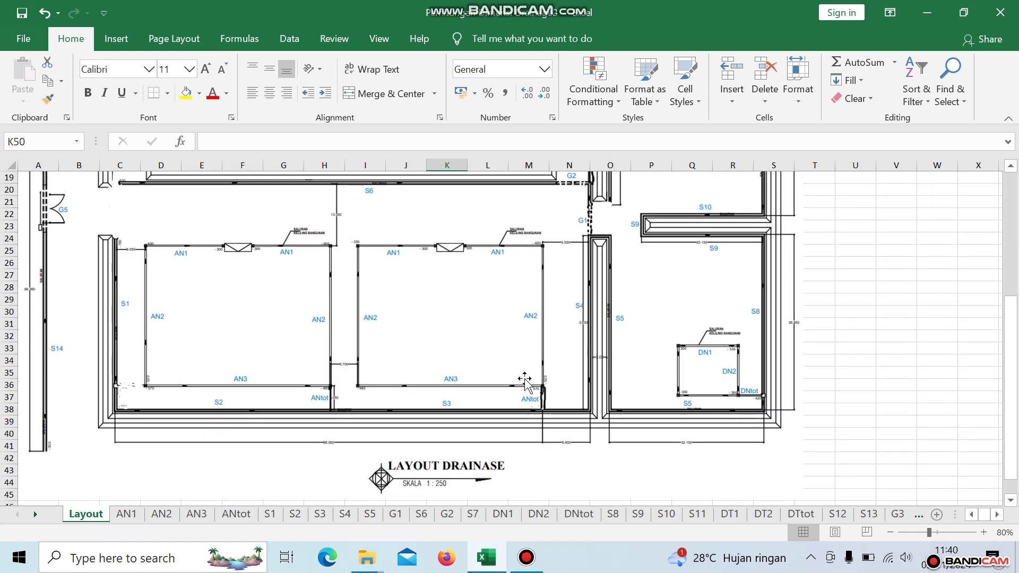
{"action": "scroll", "coordinate": [526, 381], "scroll_direction": "up", "scroll_amount": 1}
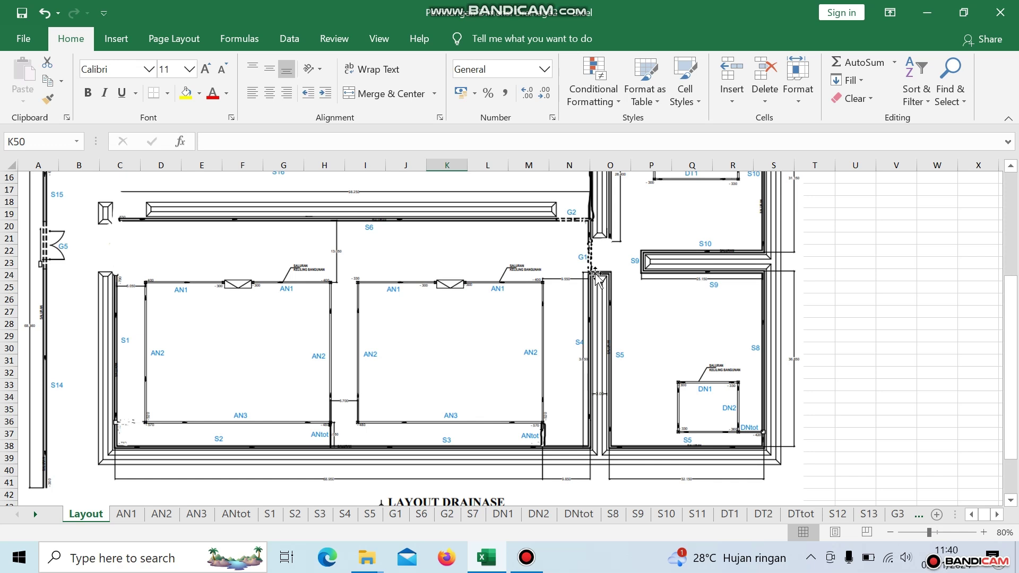
- On sheet G1, inspect the incoming discharges QS4 and QS5 and their links to the S4 and S5 sheets
{"action": "left_click", "coordinate": [397, 521]}
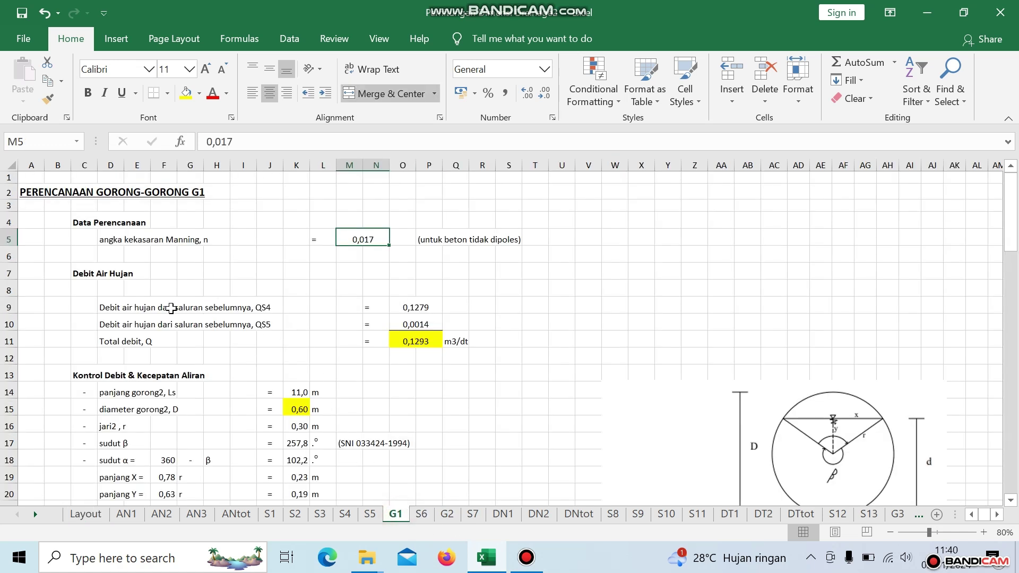
{"action": "left_click", "coordinate": [264, 308]}
{"action": "left_click", "coordinate": [265, 325]}
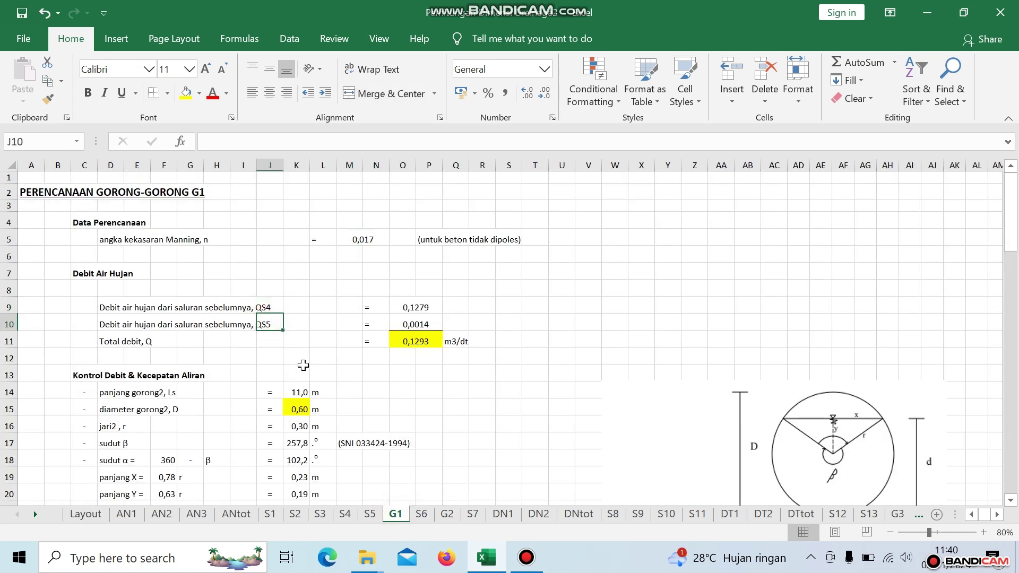
{"action": "left_click", "coordinate": [415, 307]}
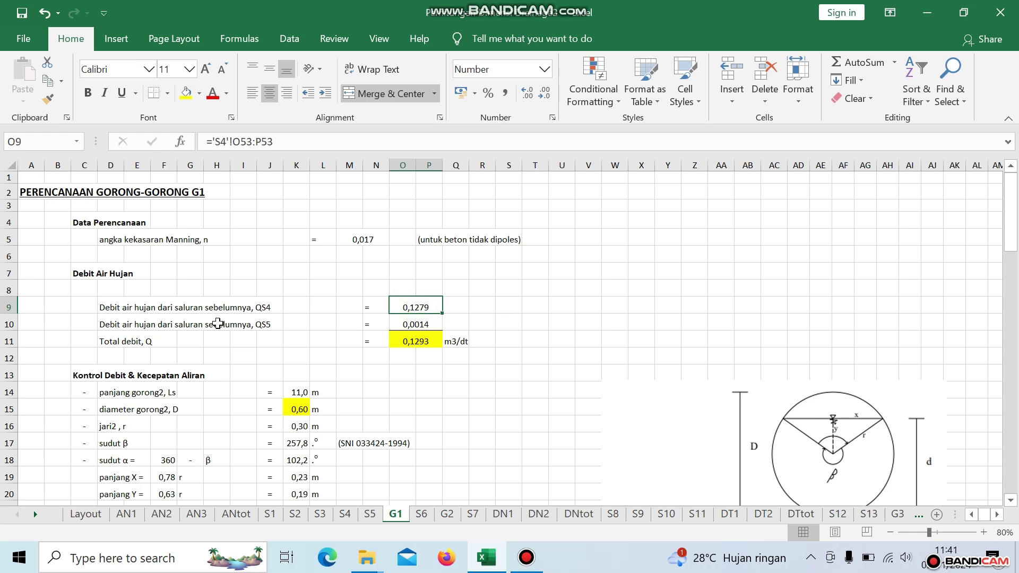
{"action": "left_click", "coordinate": [400, 327]}
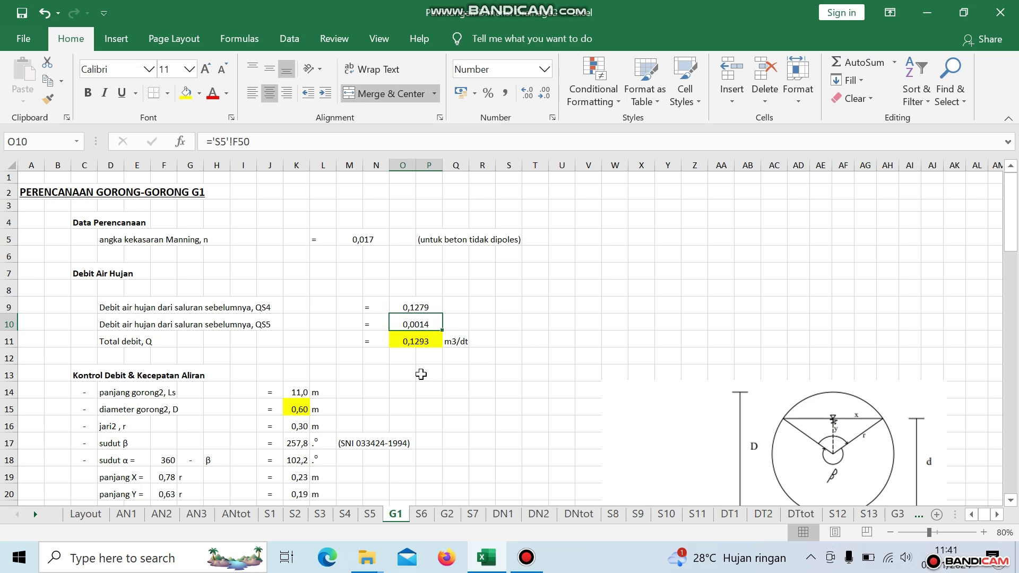
{"action": "scroll", "coordinate": [423, 373], "scroll_direction": "down", "scroll_amount": 2}
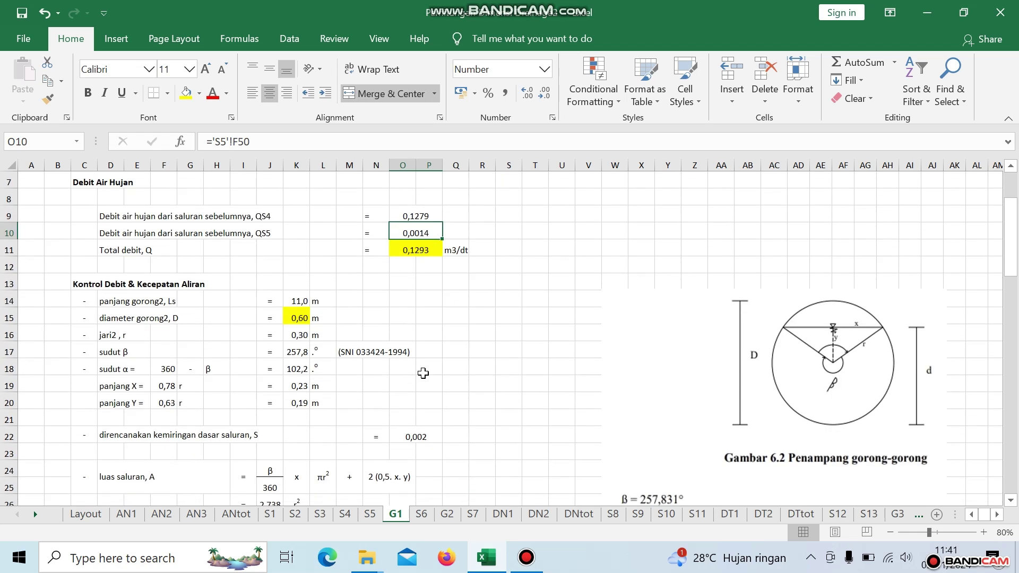
- Compare culvert G1 with the Layout plan and examine its X and Y length calculations against the pipe cross-section figure
{"action": "left_click", "coordinate": [85, 514]}
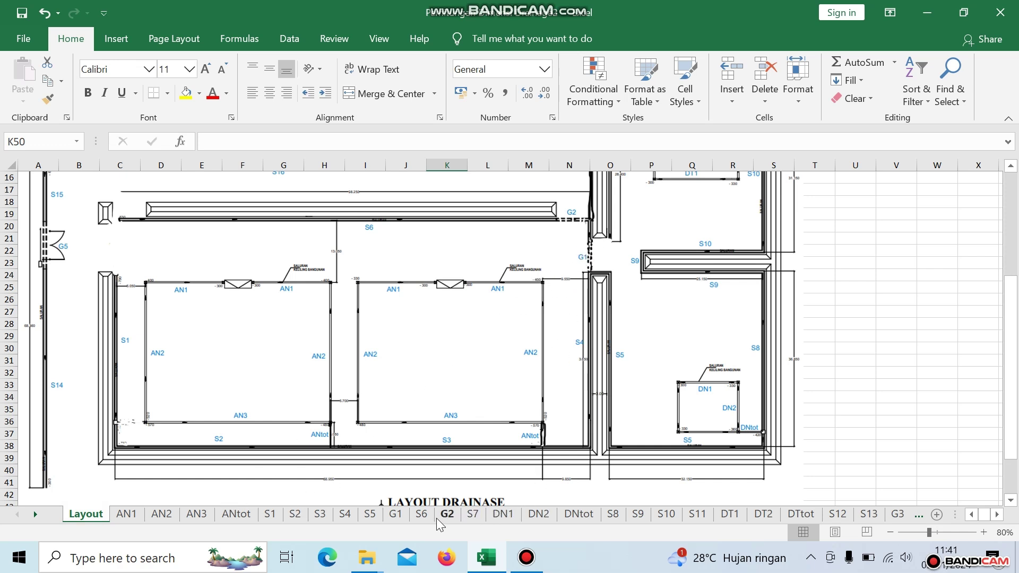
{"action": "left_click", "coordinate": [396, 516]}
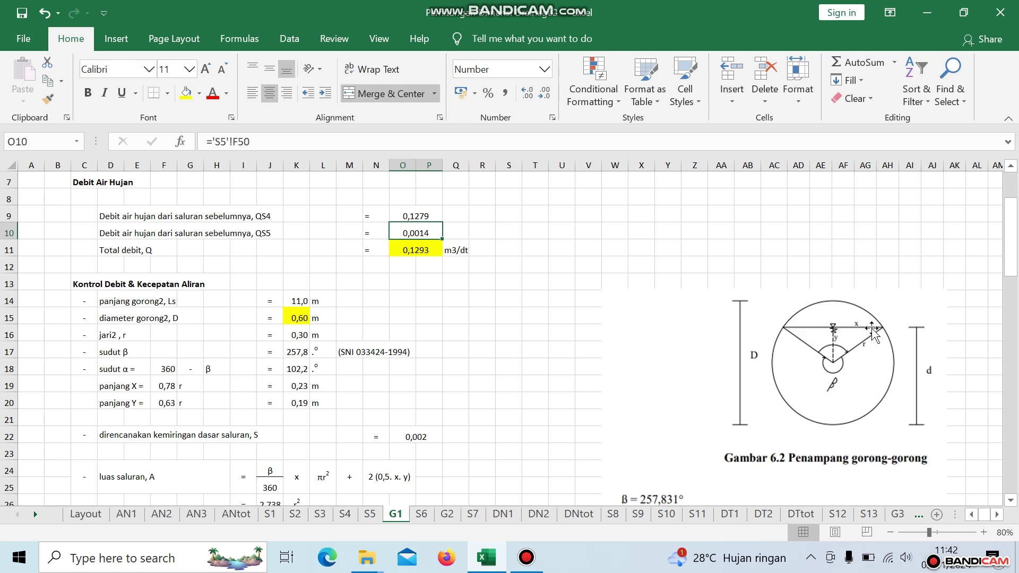
{"action": "left_click", "coordinate": [169, 388]}
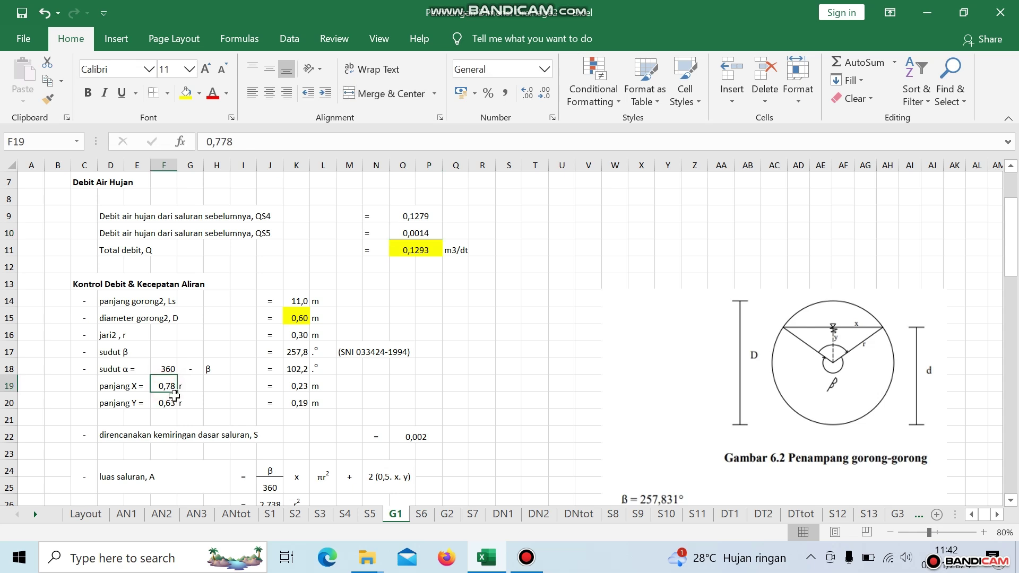
{"action": "left_click", "coordinate": [184, 388]}
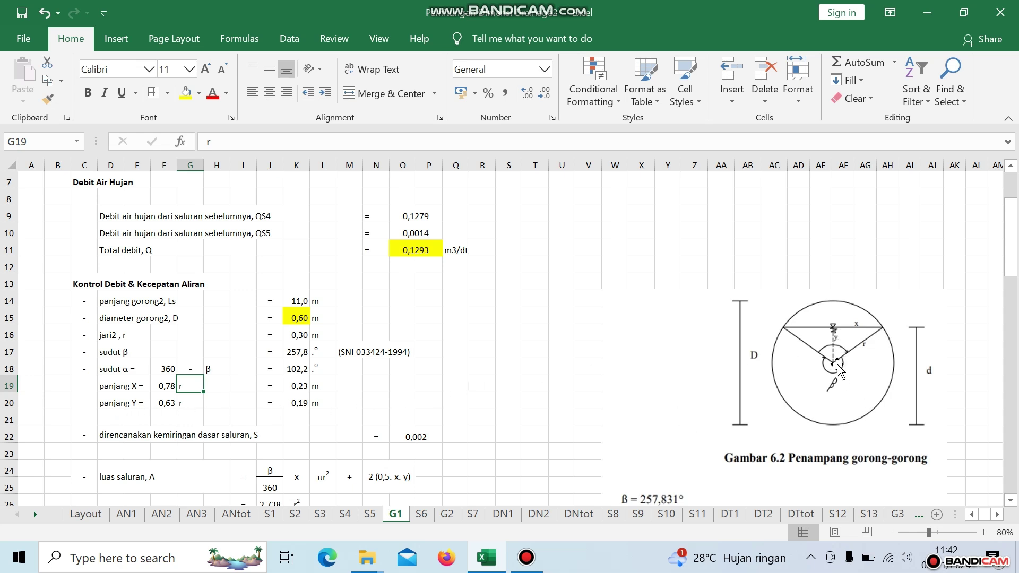
{"action": "left_click", "coordinate": [304, 405]}
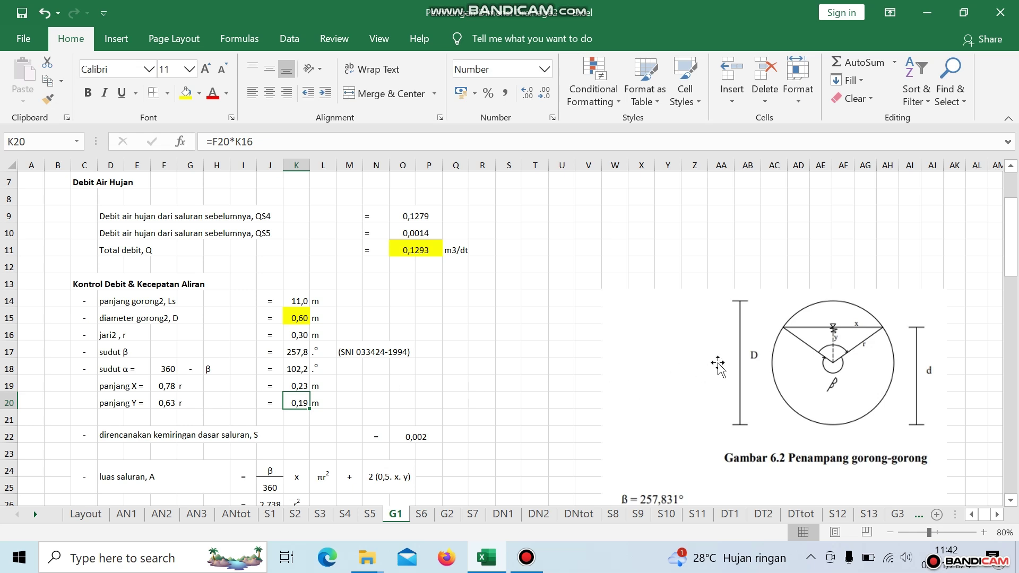
{"action": "scroll", "coordinate": [544, 393], "scroll_direction": "down", "scroll_amount": 2}
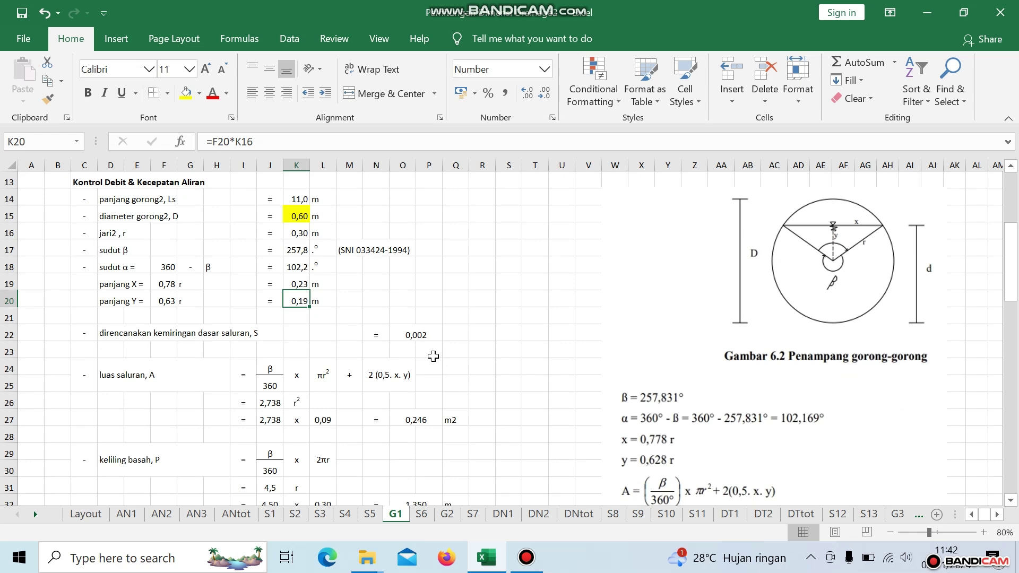
- Examine culvert G1's planned bed slope S and the formula for its flow area A
{"action": "left_click", "coordinate": [420, 335]}
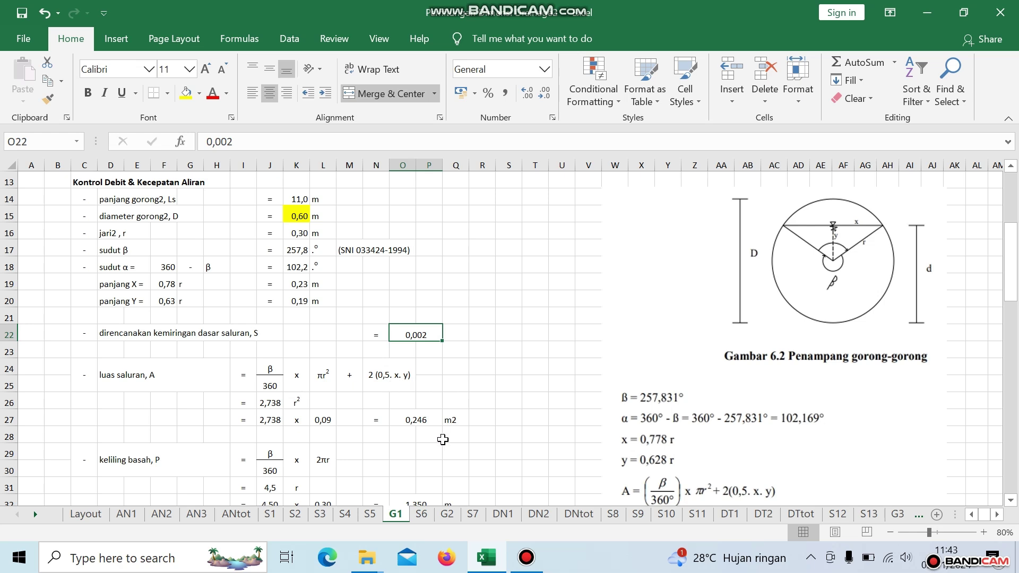
{"action": "left_click", "coordinate": [422, 421]}
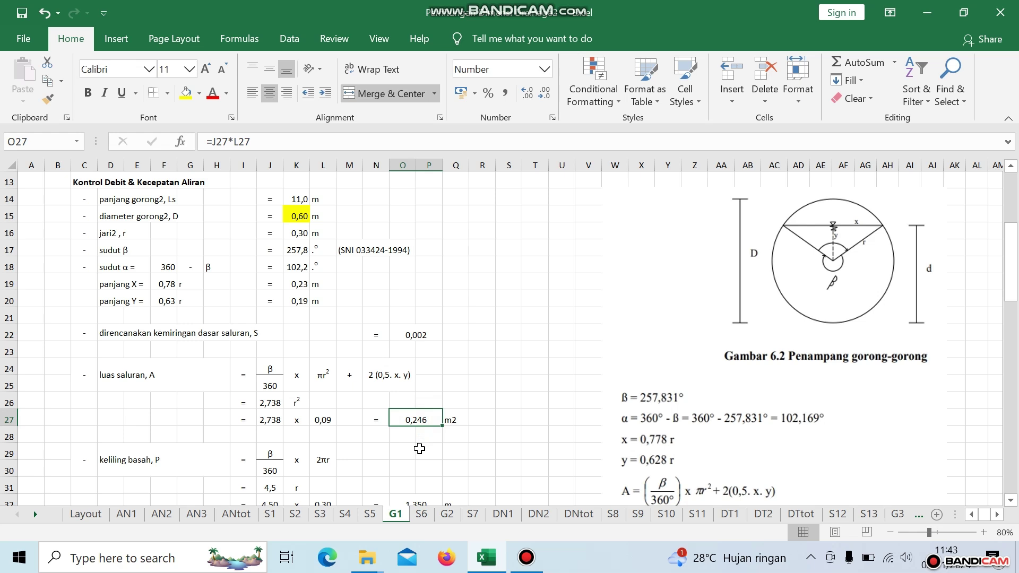
{"action": "scroll", "coordinate": [419, 449], "scroll_direction": "down", "scroll_amount": 1}
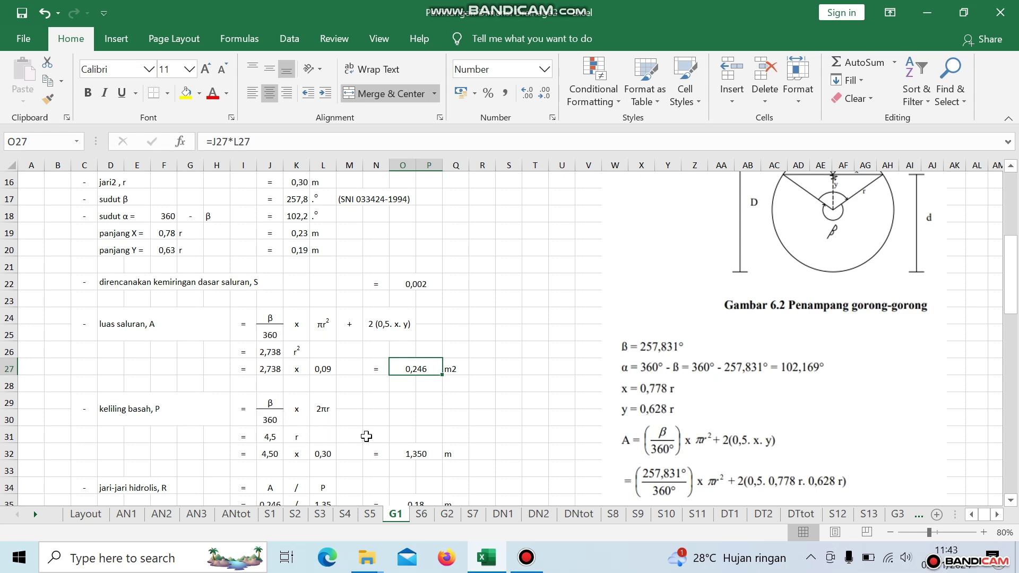
- Examine the G1 formulas for the wetted perimeter P and the hydraulic radius R as A divided by P
{"action": "scroll", "coordinate": [367, 436], "scroll_direction": "down", "scroll_amount": 1}
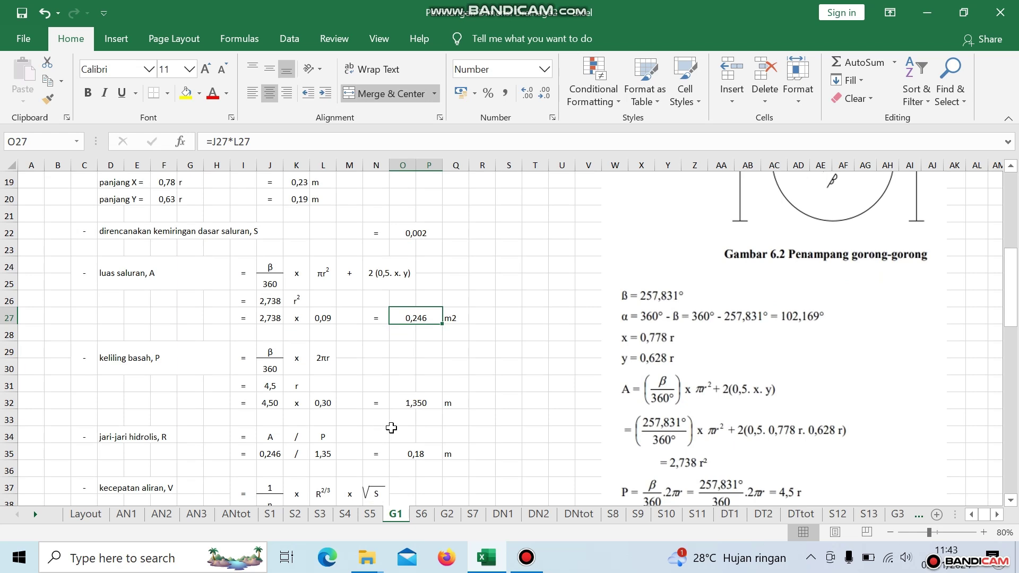
{"action": "left_click", "coordinate": [418, 403]}
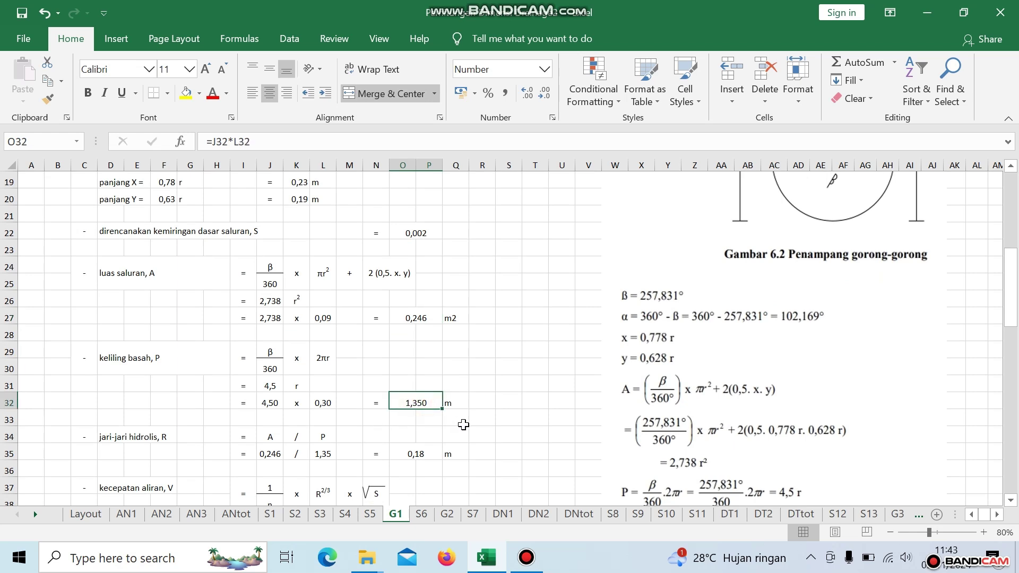
{"action": "scroll", "coordinate": [463, 425], "scroll_direction": "down", "scroll_amount": 1}
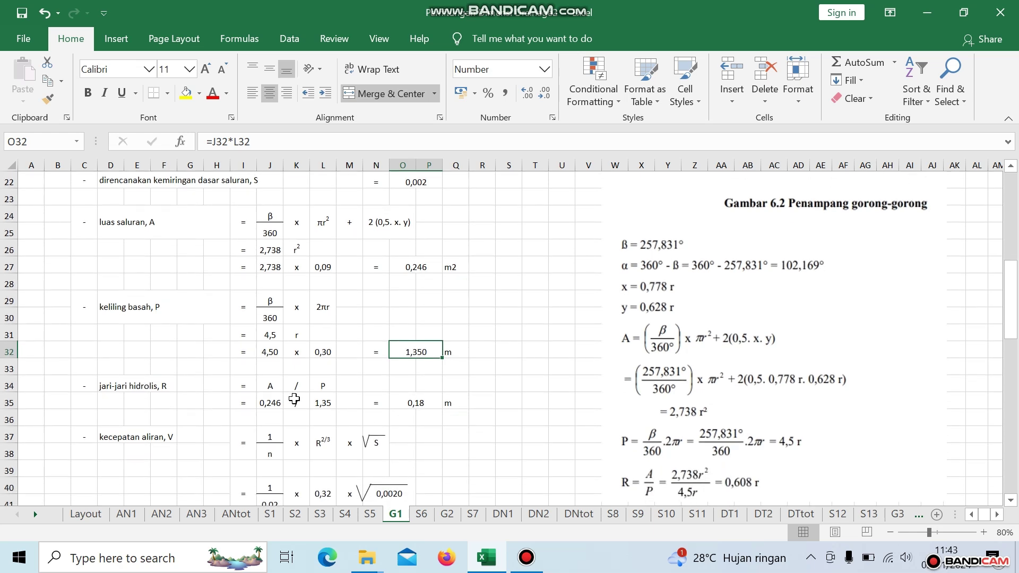
{"action": "left_click", "coordinate": [270, 381]}
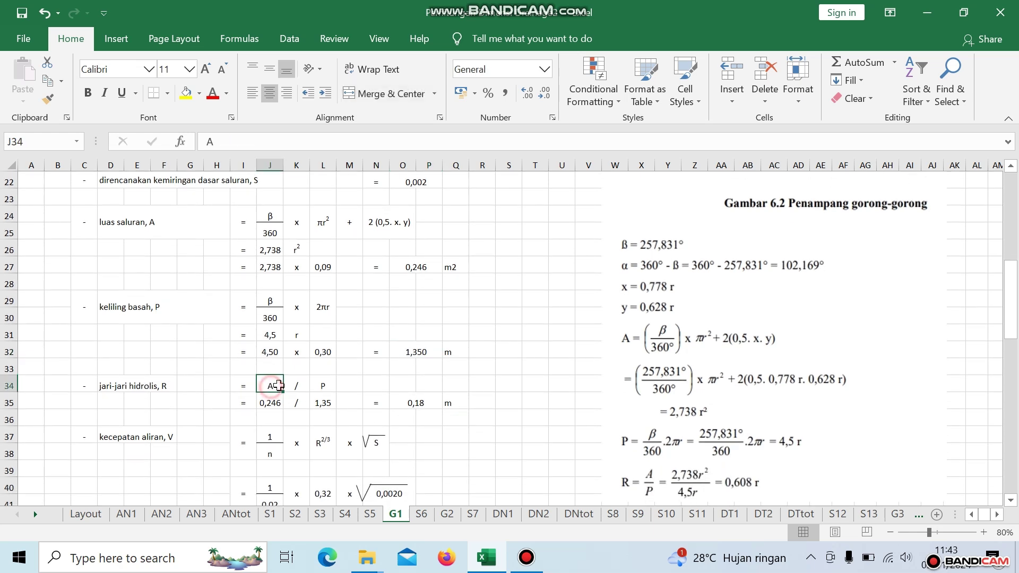
{"action": "left_click", "coordinate": [319, 385]}
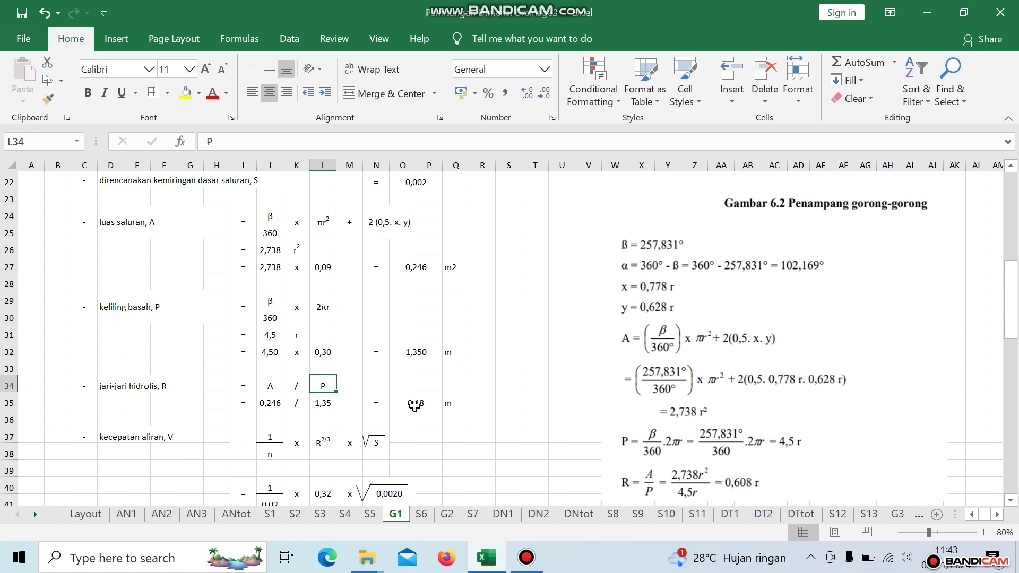
{"action": "left_click", "coordinate": [416, 405]}
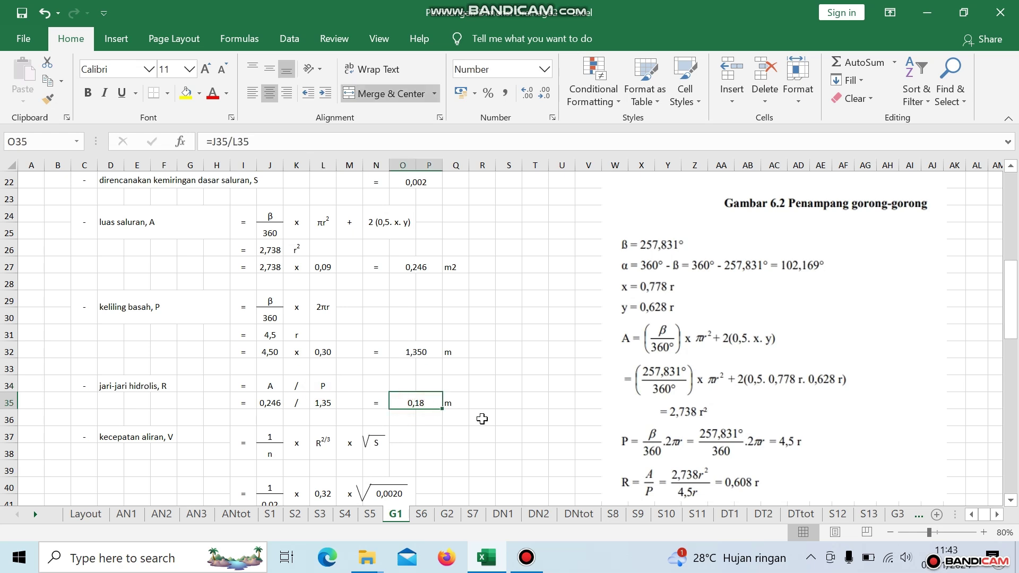
- Review G1's flow velocity formula with its roughness, hydraulic radius and slope terms, and check the 0,6 m/dt lower limit
{"action": "scroll", "coordinate": [482, 419], "scroll_direction": "down", "scroll_amount": 1}
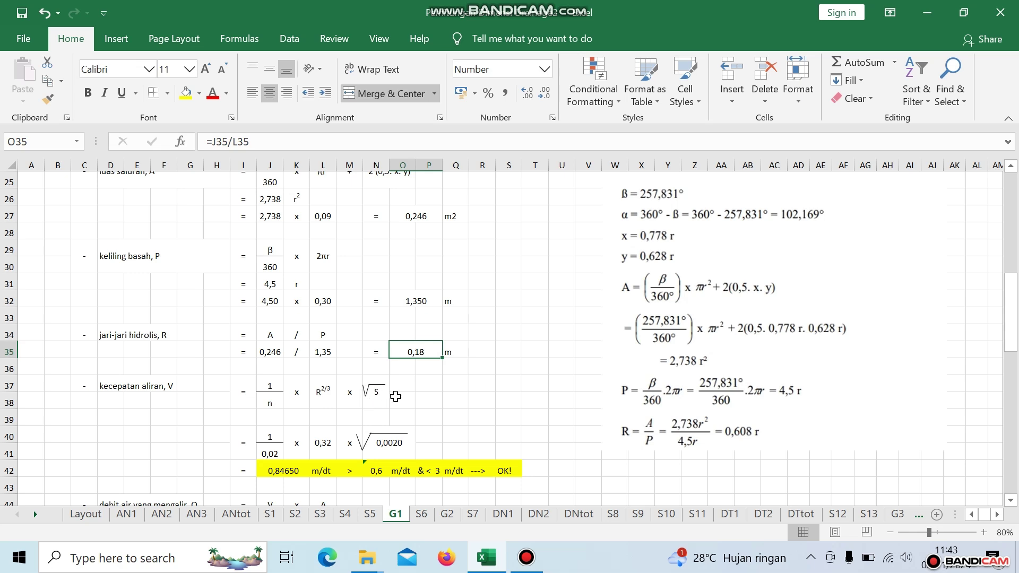
{"action": "left_click", "coordinate": [269, 455]}
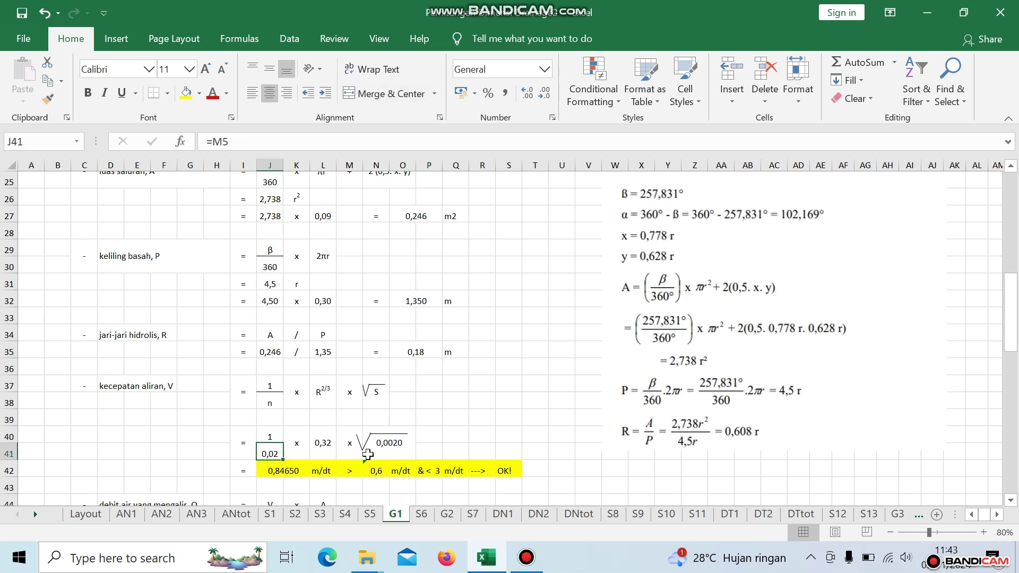
{"action": "left_click", "coordinate": [323, 447]}
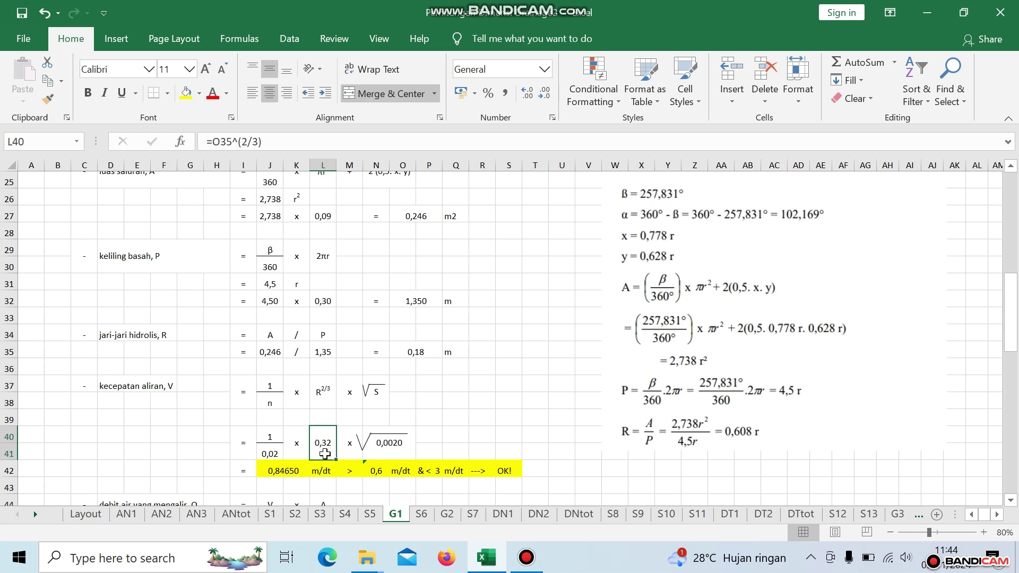
{"action": "left_click", "coordinate": [393, 444]}
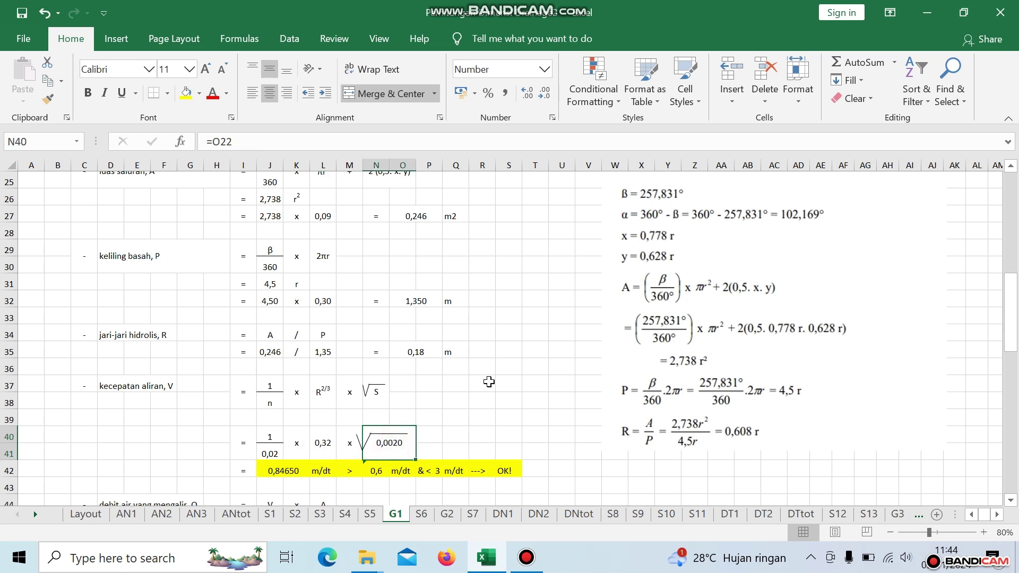
{"action": "scroll", "coordinate": [489, 382], "scroll_direction": "down", "scroll_amount": 1}
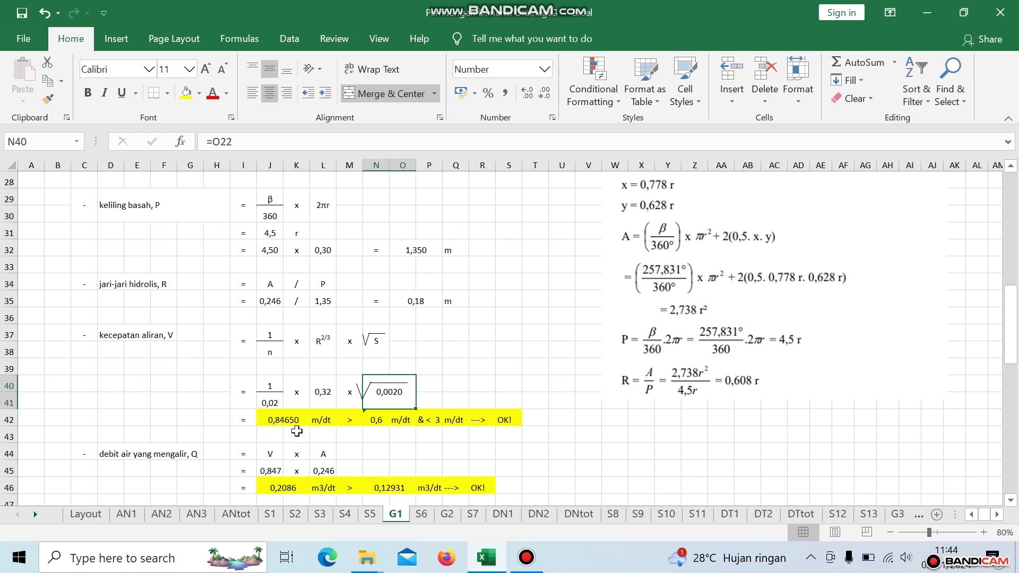
{"action": "left_click", "coordinate": [274, 420]}
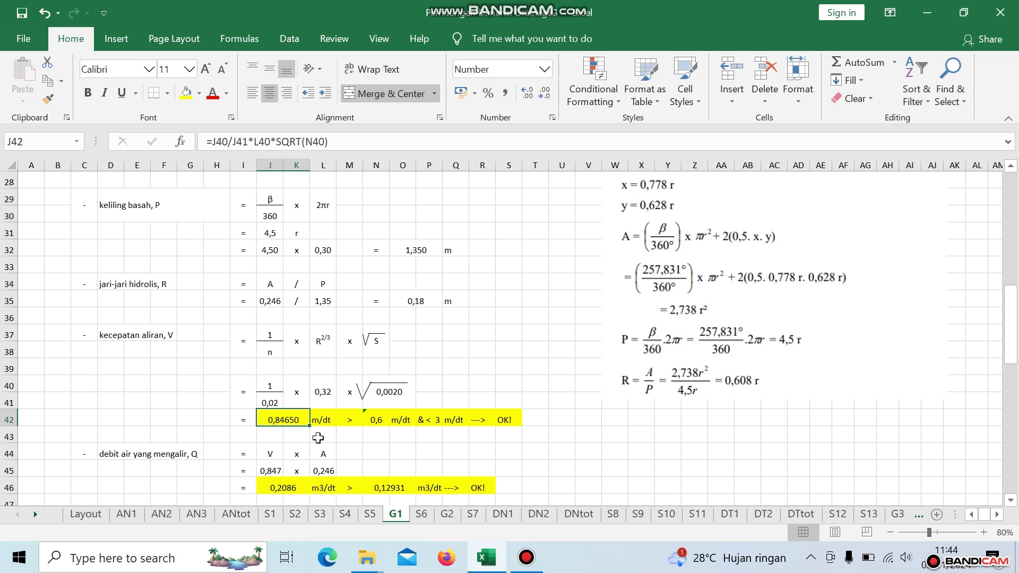
{"action": "left_click", "coordinate": [377, 420]}
{"action": "type", "text": "0,6"}
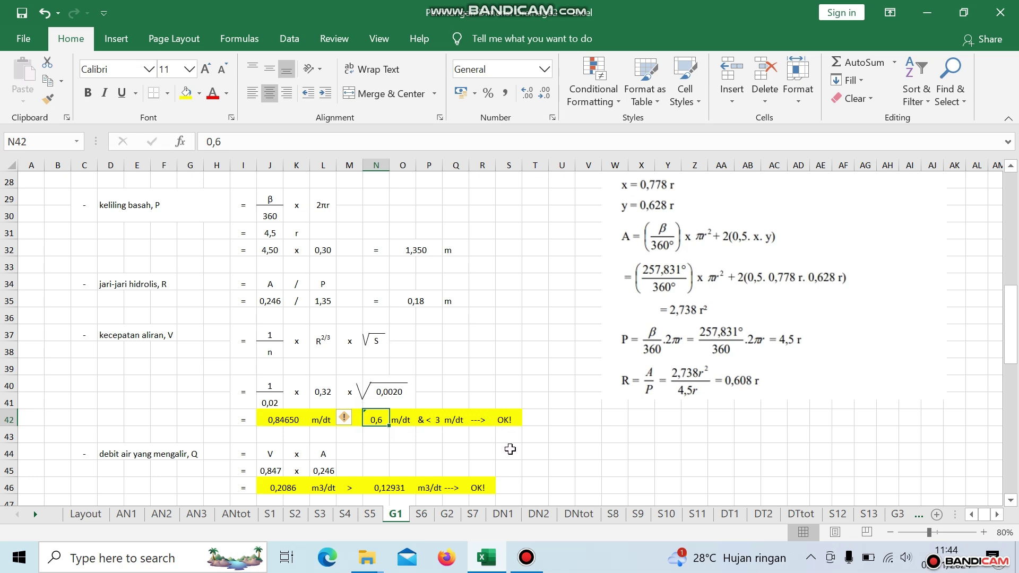
- Review G1's flow capacity Q as velocity times area and compare it with the total incoming discharge
{"action": "scroll", "coordinate": [510, 449], "scroll_direction": "down", "scroll_amount": 1}
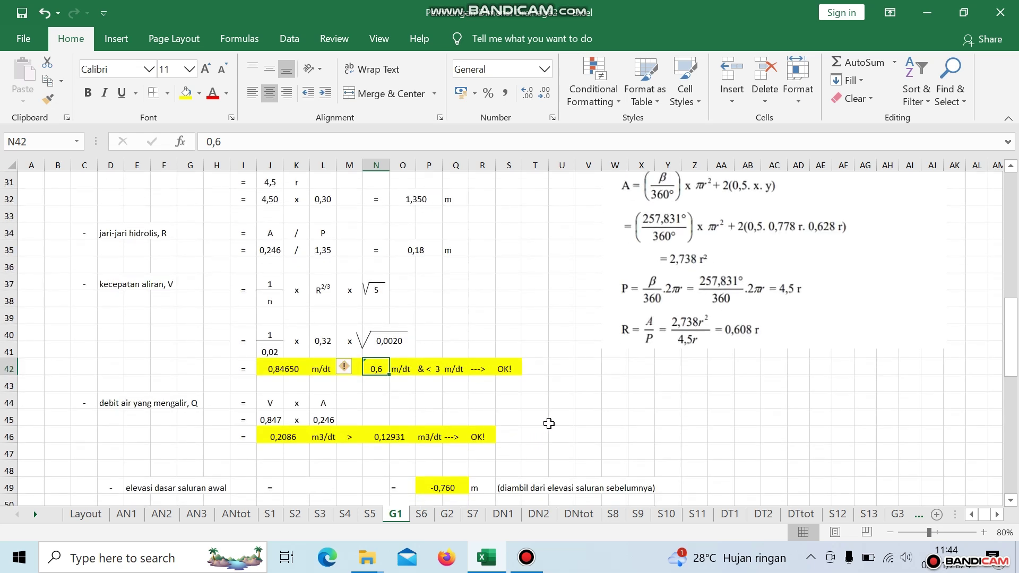
{"action": "scroll", "coordinate": [567, 418], "scroll_direction": "down", "scroll_amount": 1}
{"action": "left_click", "coordinate": [588, 399]}
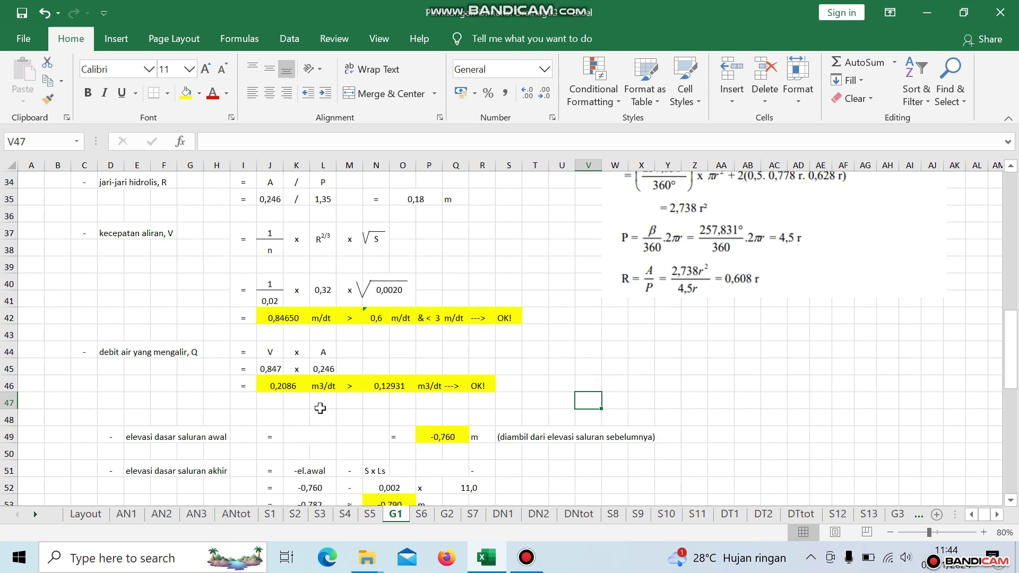
{"action": "scroll", "coordinate": [320, 408], "scroll_direction": "up", "scroll_amount": 1}
{"action": "scroll", "coordinate": [320, 407], "scroll_direction": "down", "scroll_amount": 1}
{"action": "scroll", "coordinate": [290, 367], "scroll_direction": "up", "scroll_amount": 4}
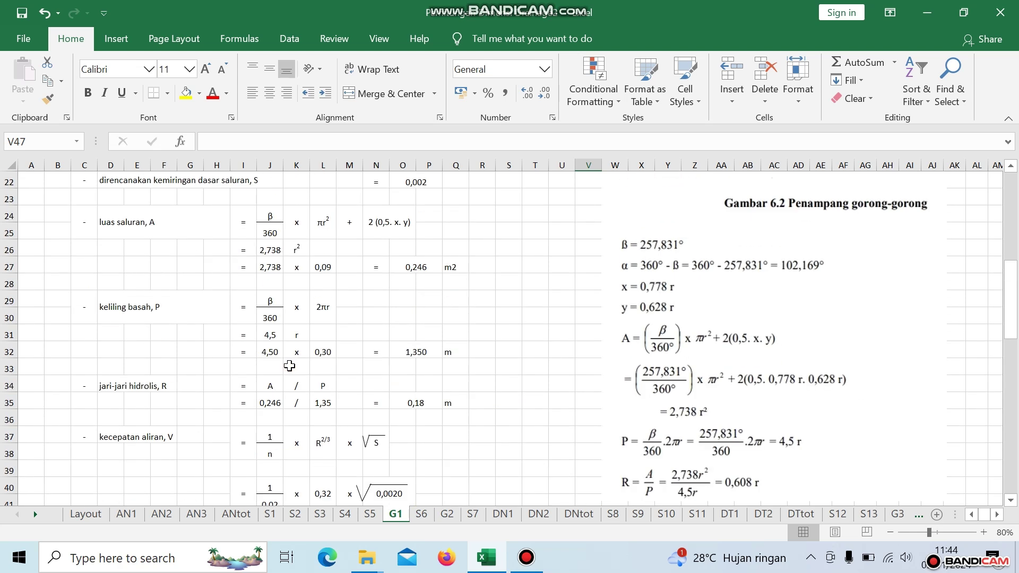
{"action": "left_click", "coordinate": [422, 268]}
{"action": "scroll", "coordinate": [436, 326], "scroll_direction": "down", "scroll_amount": 3}
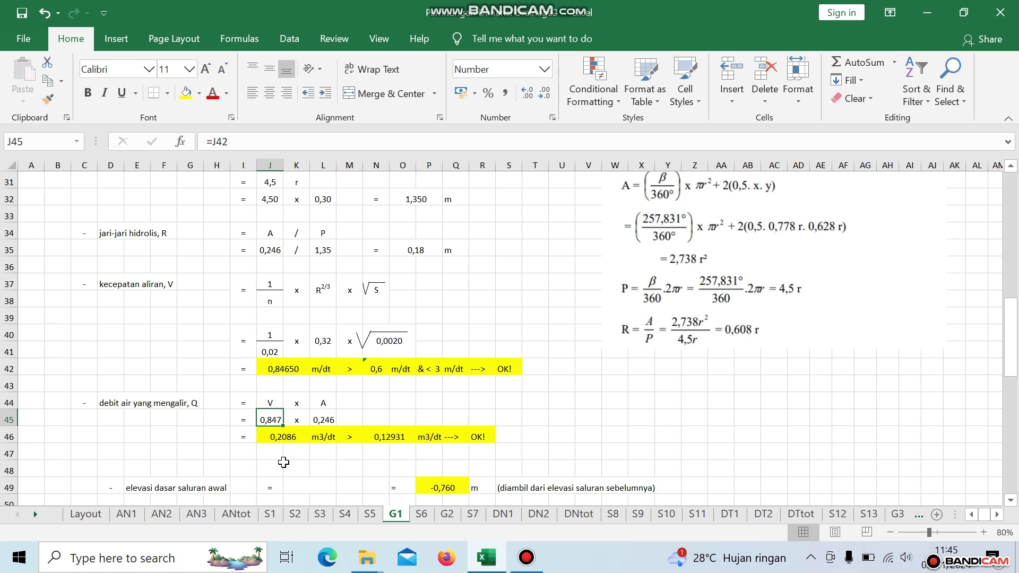
{"action": "left_click", "coordinate": [276, 443]}
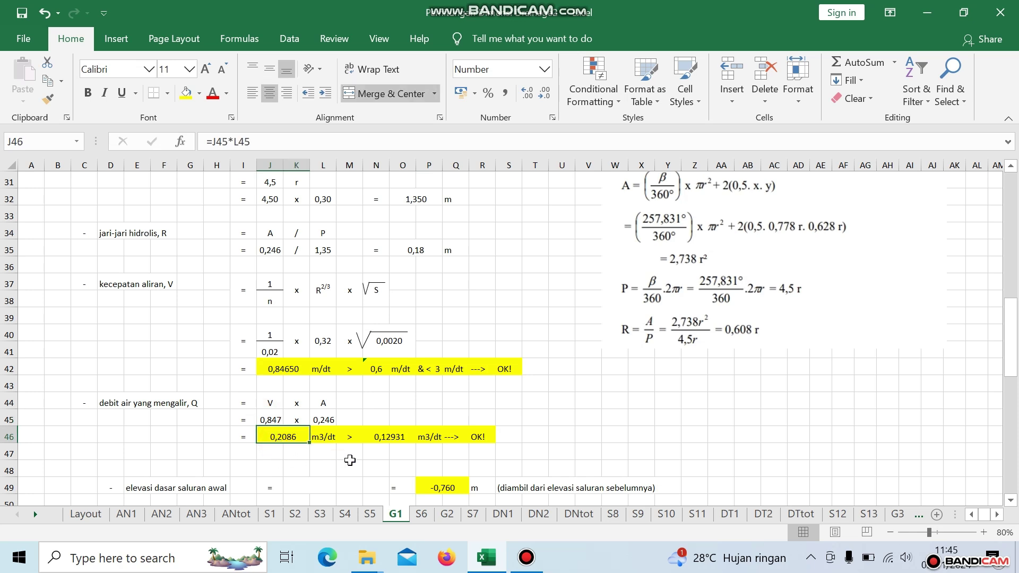
{"action": "left_click", "coordinate": [394, 441]}
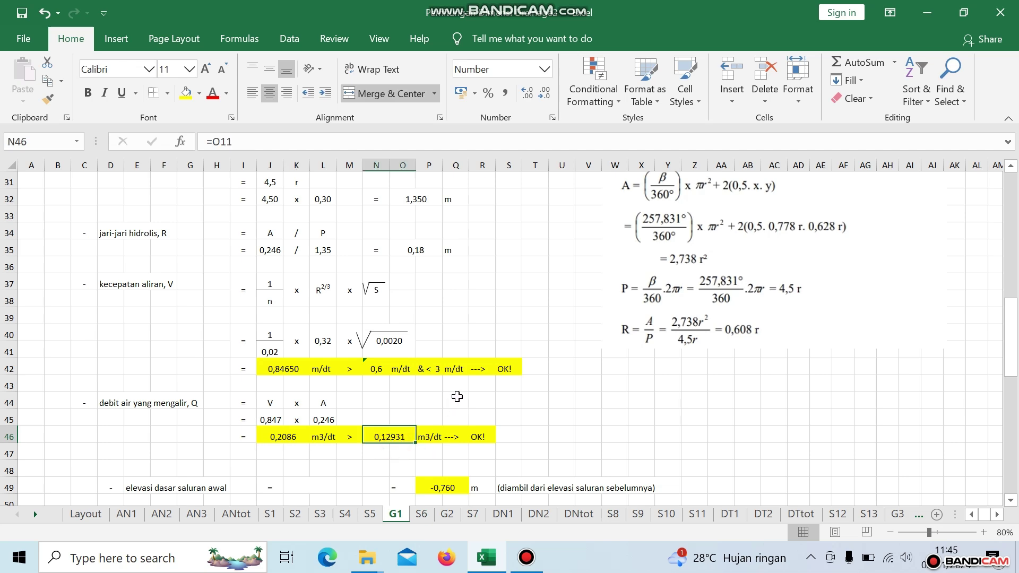
- Trace the incoming discharge in G1's capacity check back to the total of QS4 and QS5, and compare it with the flow capacity Q
{"action": "scroll", "coordinate": [464, 392], "scroll_direction": "up", "scroll_amount": 6}
{"action": "scroll", "coordinate": [464, 392], "scroll_direction": "up", "scroll_amount": 4}
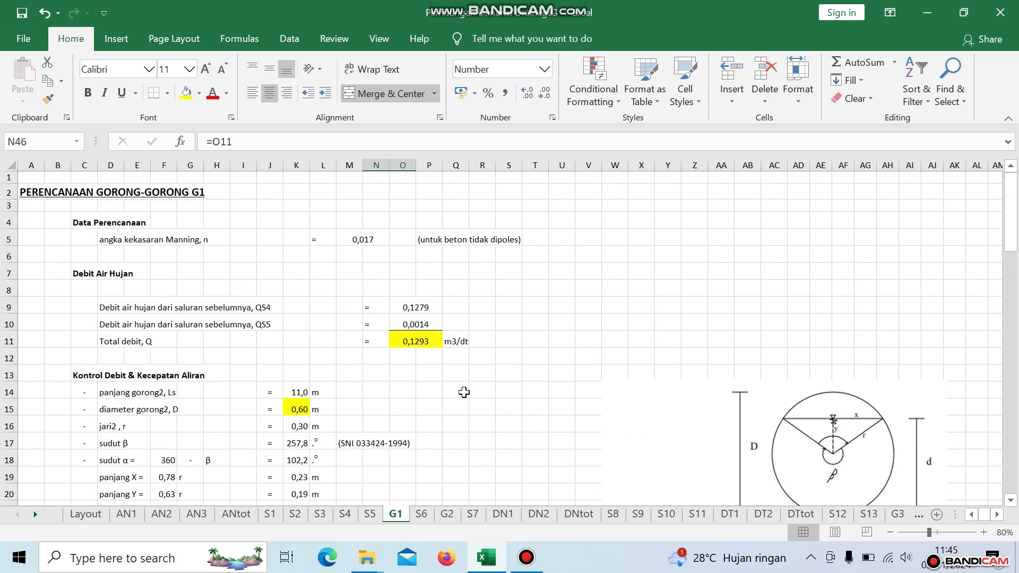
{"action": "left_click", "coordinate": [439, 344]}
{"action": "scroll", "coordinate": [480, 384], "scroll_direction": "down", "scroll_amount": 13}
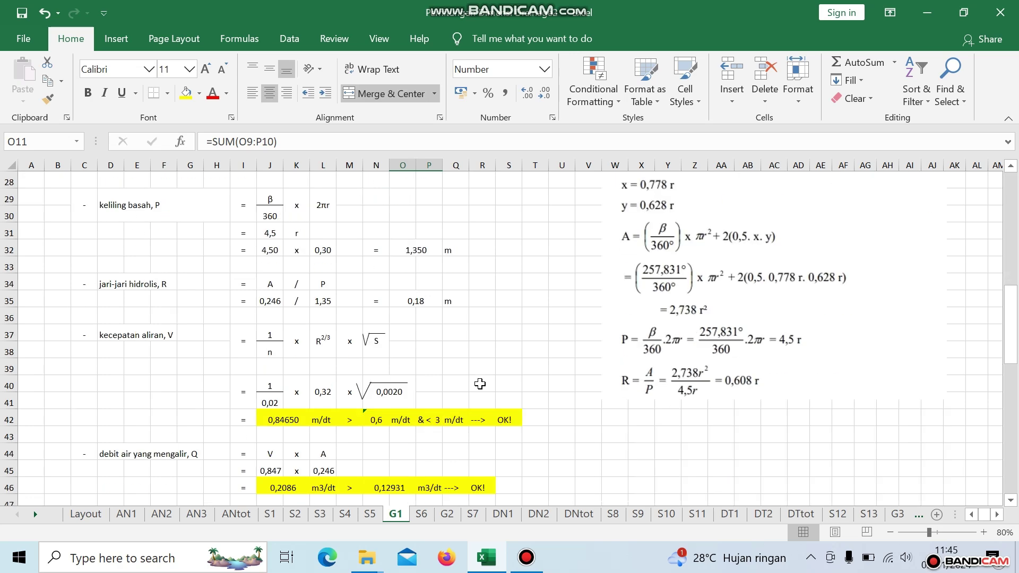
{"action": "scroll", "coordinate": [386, 390], "scroll_direction": "up", "scroll_amount": 2}
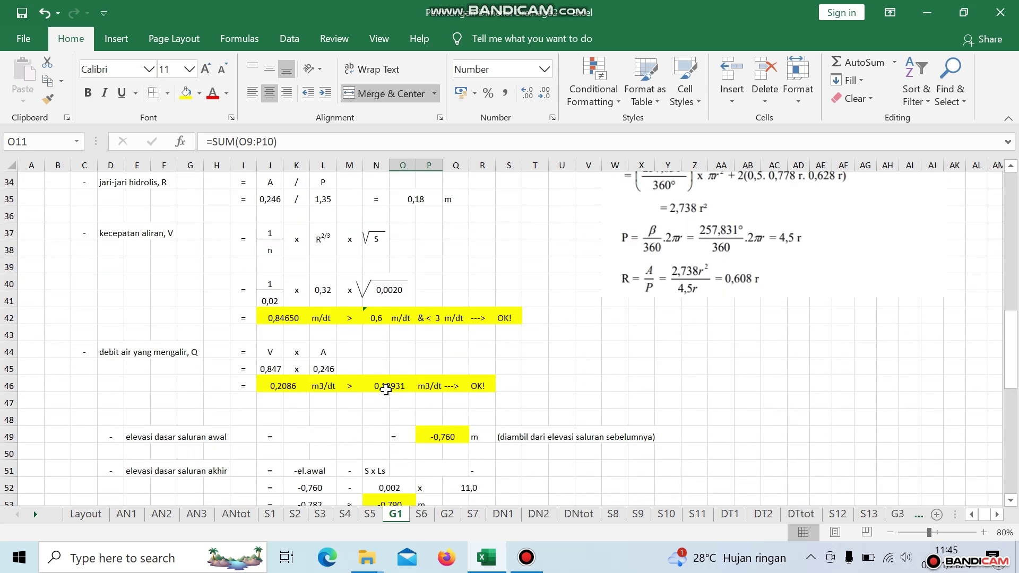
{"action": "scroll", "coordinate": [383, 398], "scroll_direction": "down", "scroll_amount": 1}
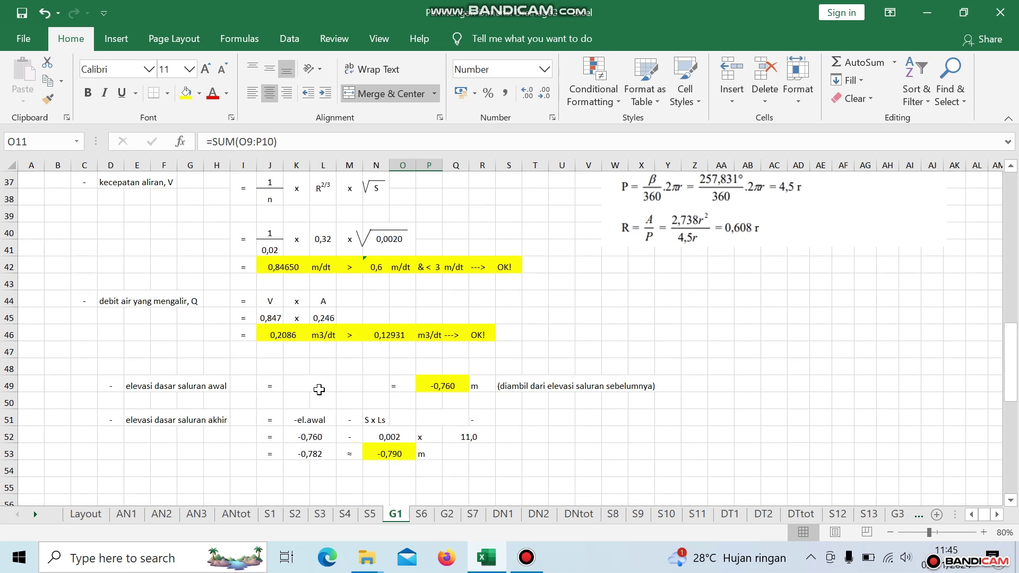
{"action": "scroll", "coordinate": [319, 390], "scroll_direction": "up", "scroll_amount": 1}
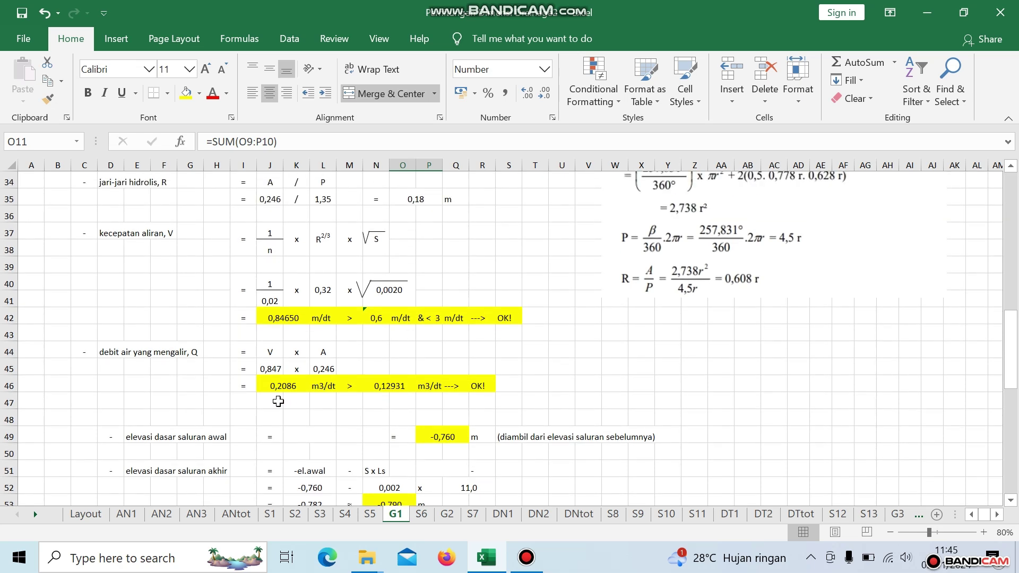
{"action": "left_click", "coordinate": [385, 387]}
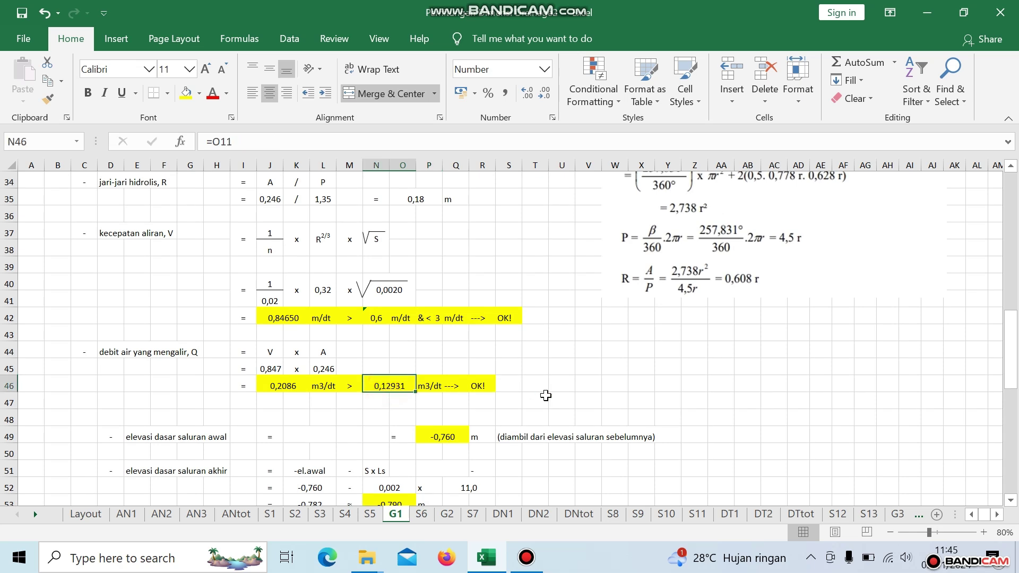
- Locate culvert G1 and its feeding channels S4 and S5 on the drainage layout, and return to the G1 sheet
{"action": "scroll", "coordinate": [546, 395], "scroll_direction": "down", "scroll_amount": 2}
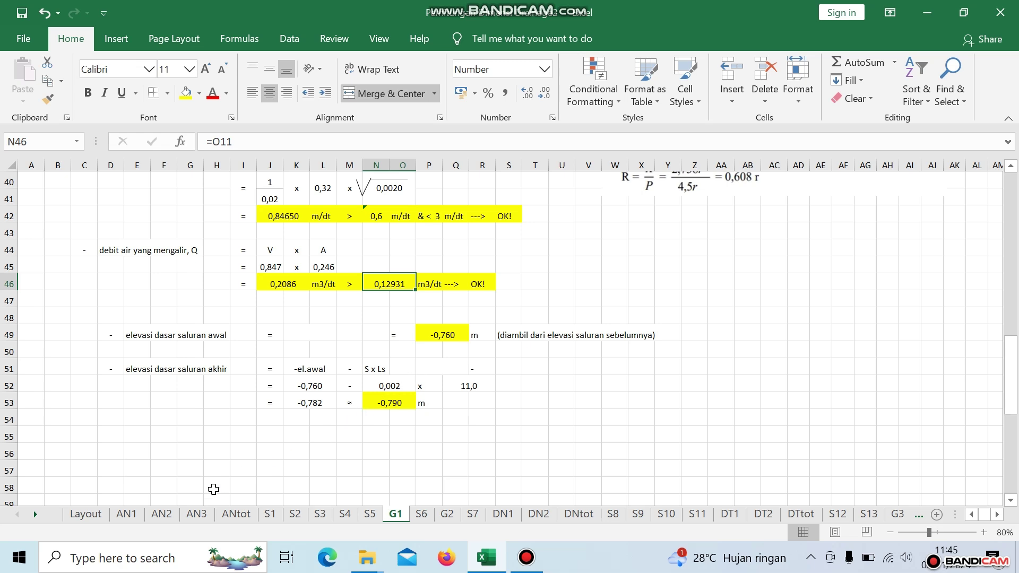
{"action": "left_click", "coordinate": [87, 515]}
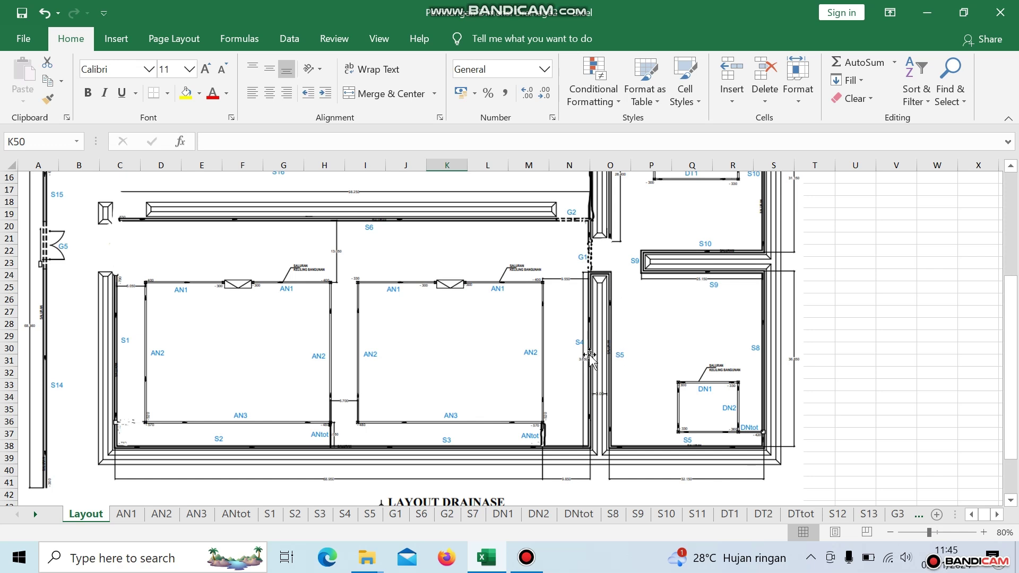
{"action": "left_click", "coordinate": [591, 375]}
{"action": "left_click_drag", "start_coordinate": [590, 374], "coordinate": [593, 362]}
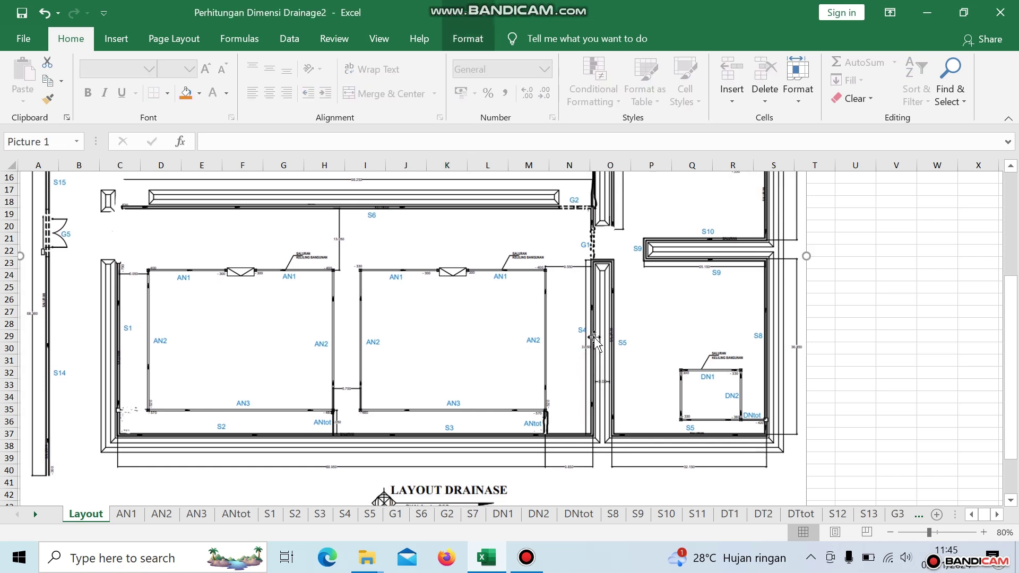
{"action": "left_click", "coordinate": [895, 288]}
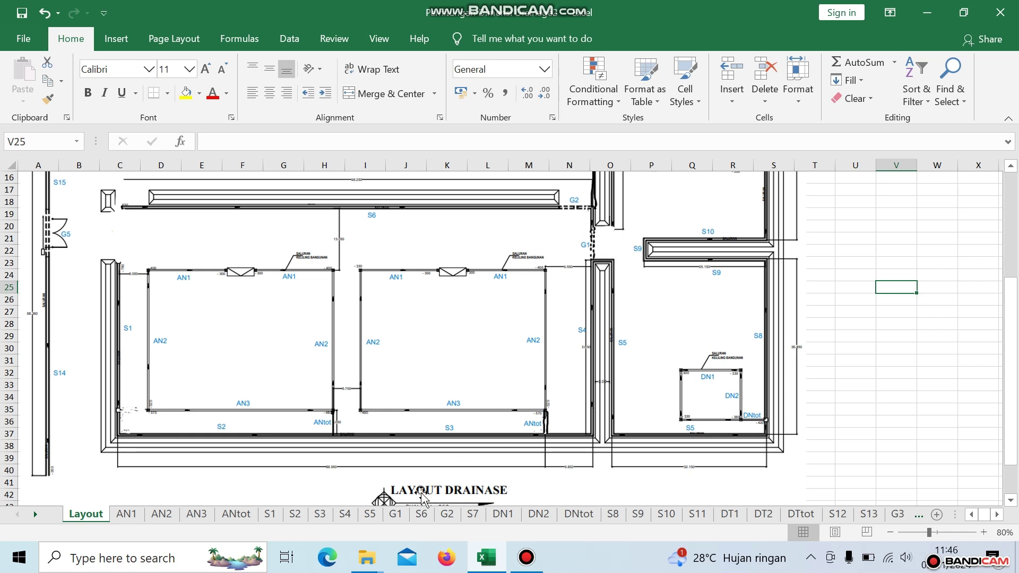
{"action": "left_click", "coordinate": [396, 514]}
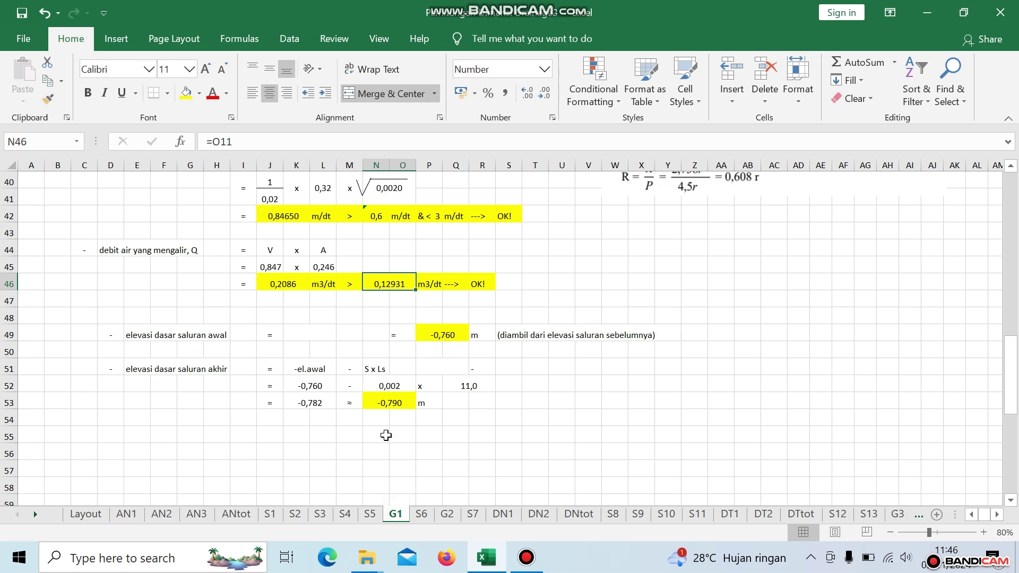
- Trace G1's initial bed elevation to channel S4's final bed elevation, and review G1's final bed elevation calculation
{"action": "scroll", "coordinate": [439, 428], "scroll_direction": "up", "scroll_amount": 1}
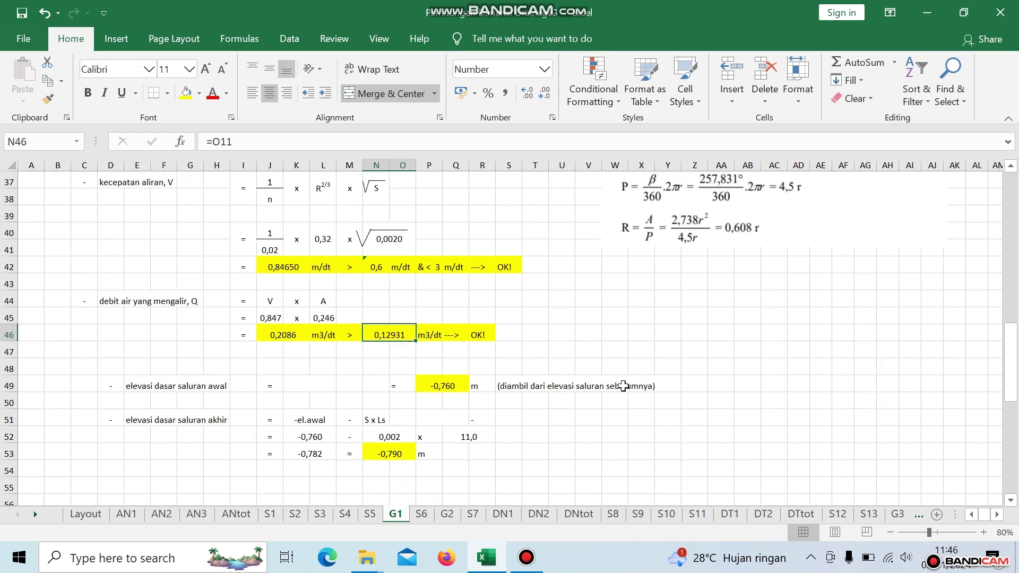
{"action": "left_click", "coordinate": [447, 386]}
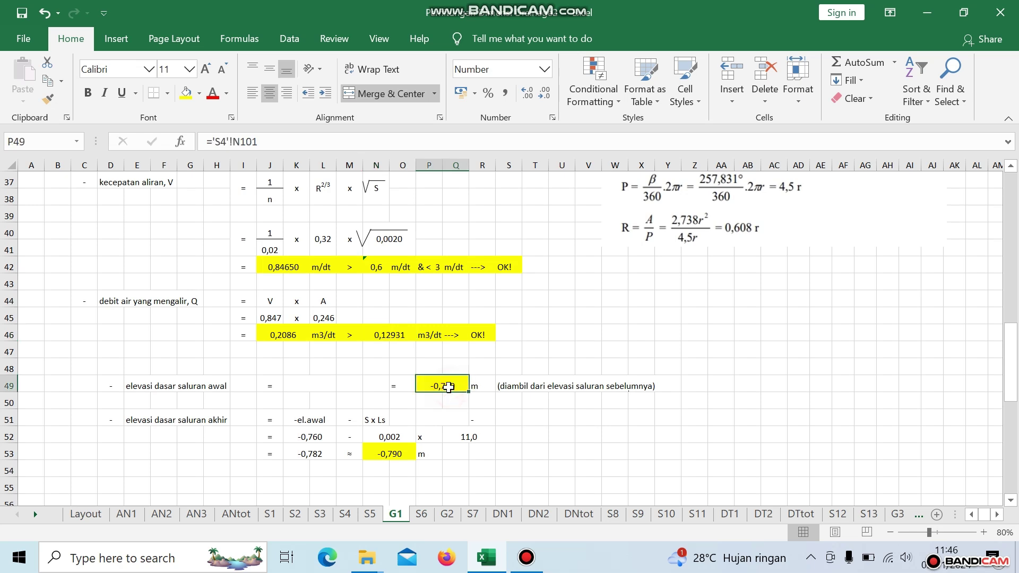
{"action": "left_click", "coordinate": [346, 515]}
{"action": "left_click", "coordinate": [381, 353]}
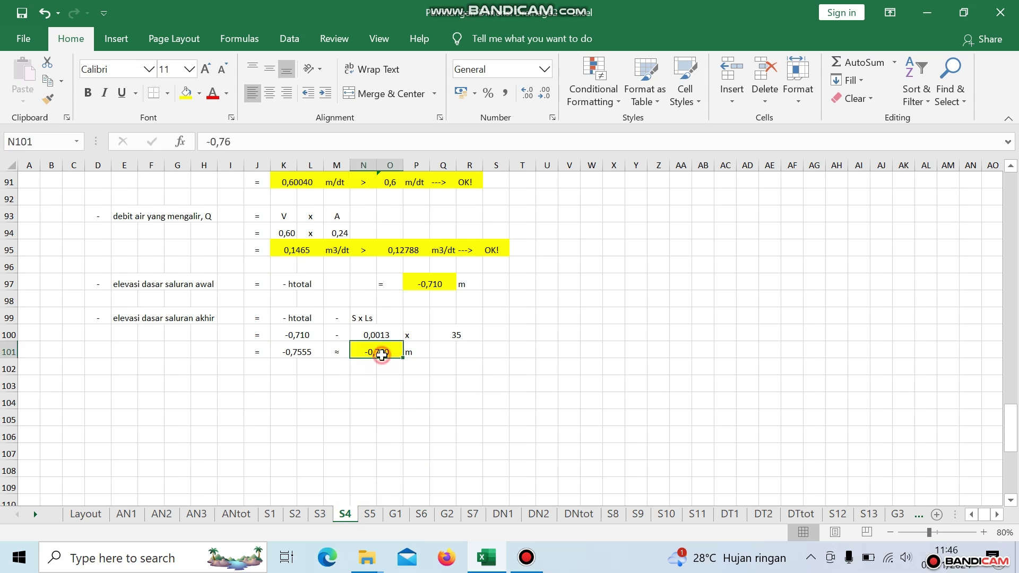
{"action": "left_click", "coordinate": [396, 515]}
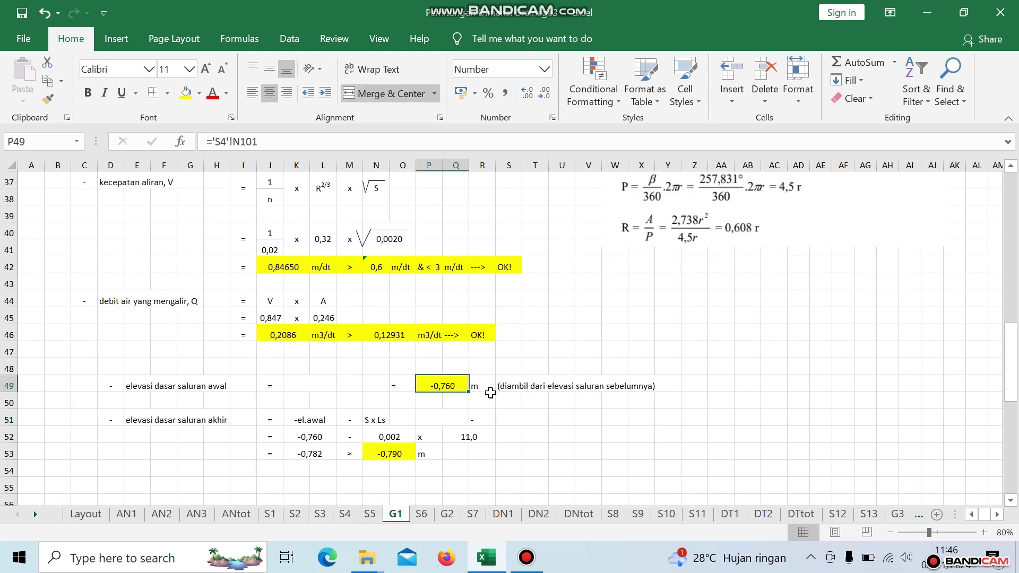
{"action": "scroll", "coordinate": [490, 392], "scroll_direction": "down", "scroll_amount": 1}
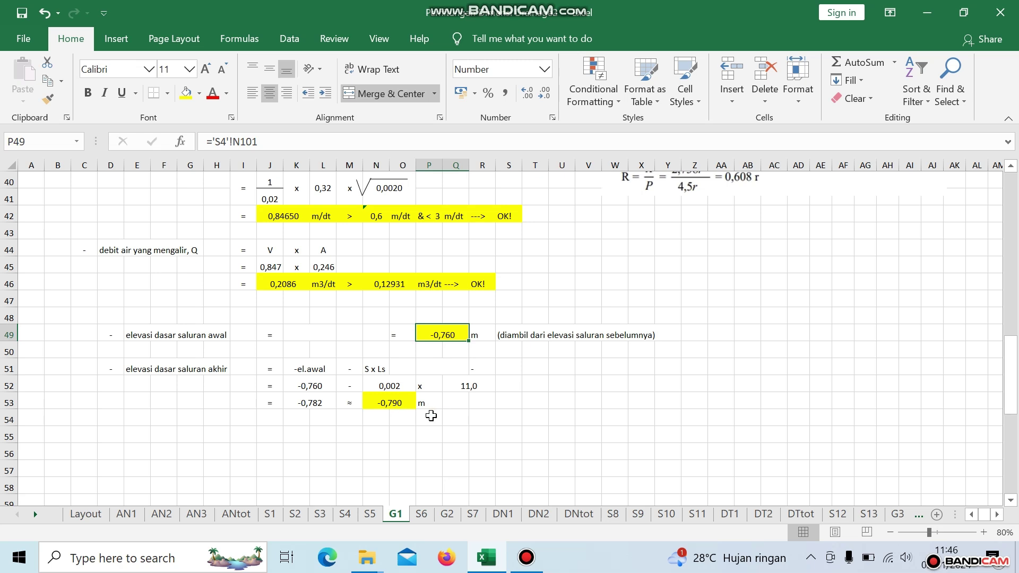
- Look over G1's planning data, rainwater discharge and culvert dimensions once more
{"action": "scroll", "coordinate": [453, 412], "scroll_direction": "up", "scroll_amount": 9}
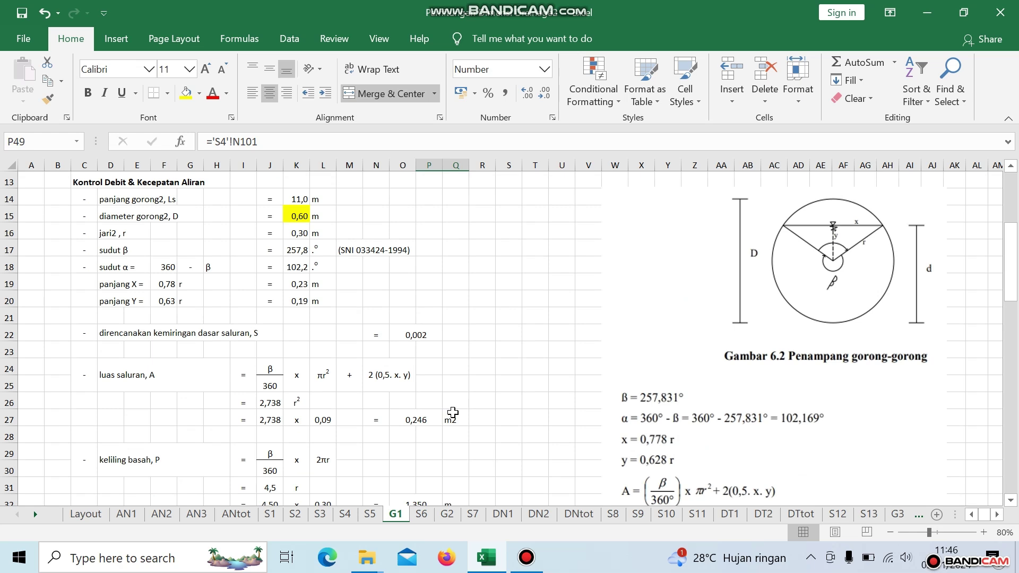
{"action": "scroll", "coordinate": [453, 413], "scroll_direction": "up", "scroll_amount": 4}
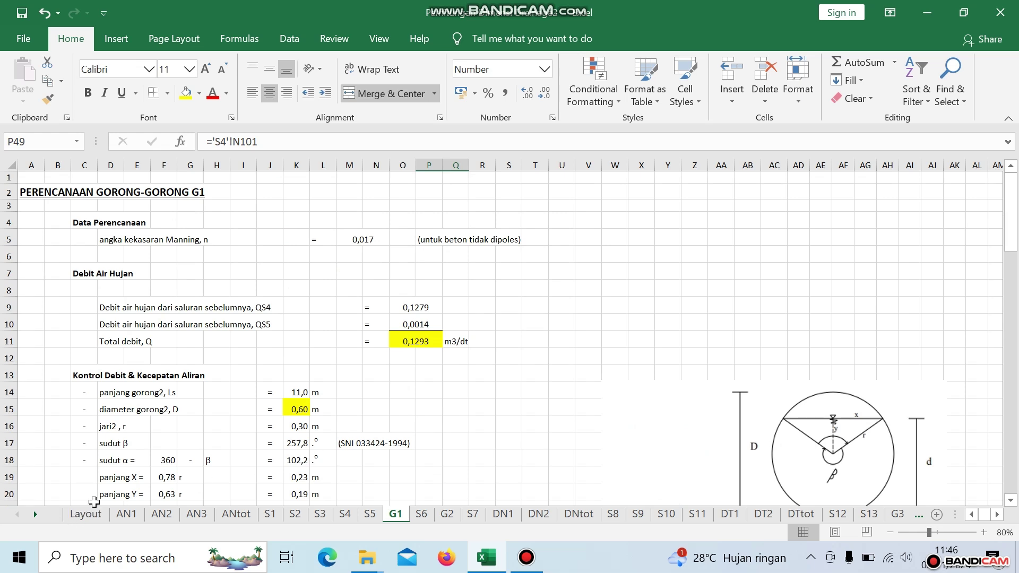
{"action": "left_click", "coordinate": [487, 407]}
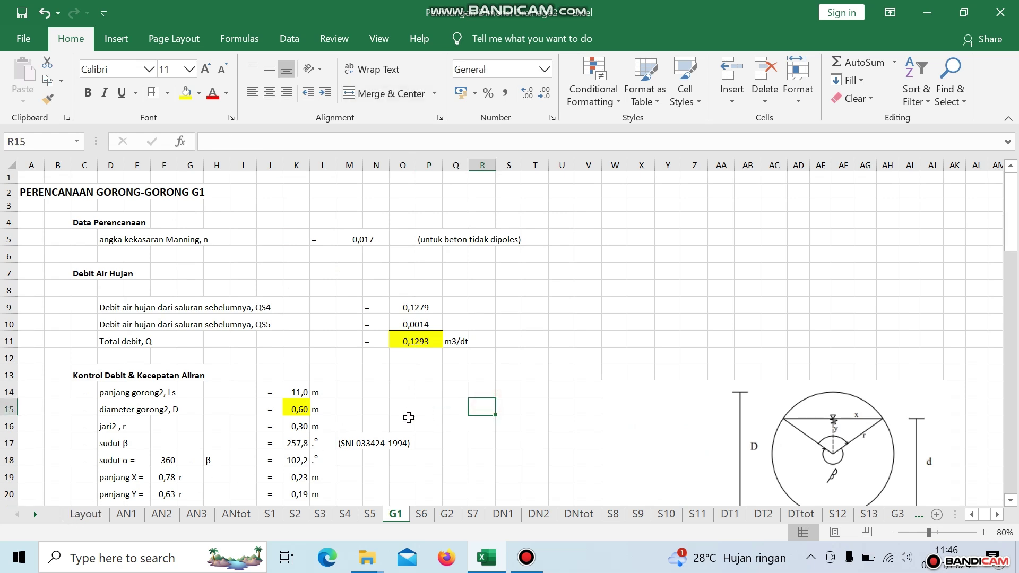
{"action": "scroll", "coordinate": [408, 413], "scroll_direction": "down", "scroll_amount": 2}
{"action": "scroll", "coordinate": [408, 414], "scroll_direction": "up", "scroll_amount": 2}
- Open the drainage elevation table on the Tabel sheet and view it from its heading
{"action": "left_click", "coordinate": [35, 515]}
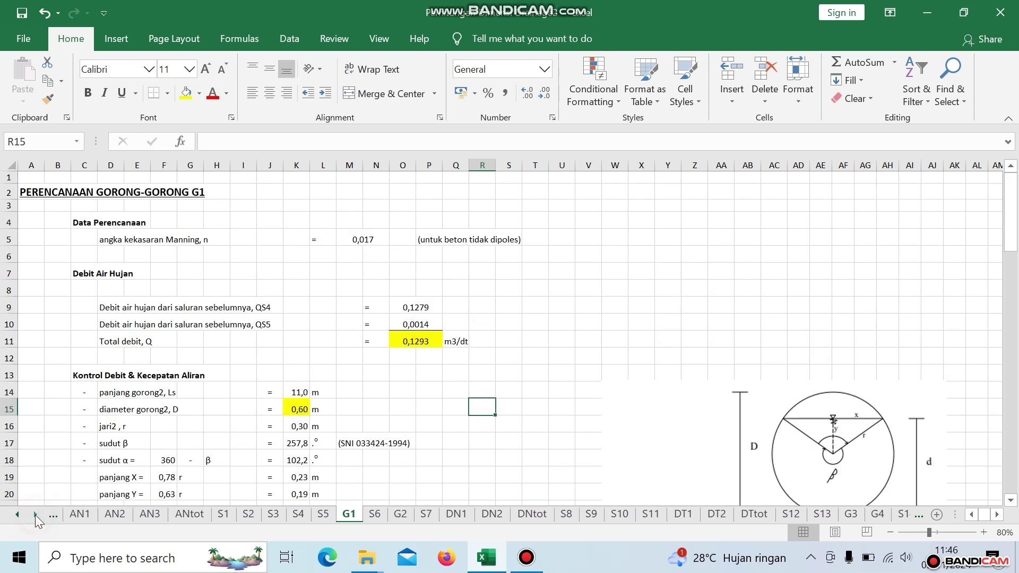
{"action": "left_click", "coordinate": [35, 515]}
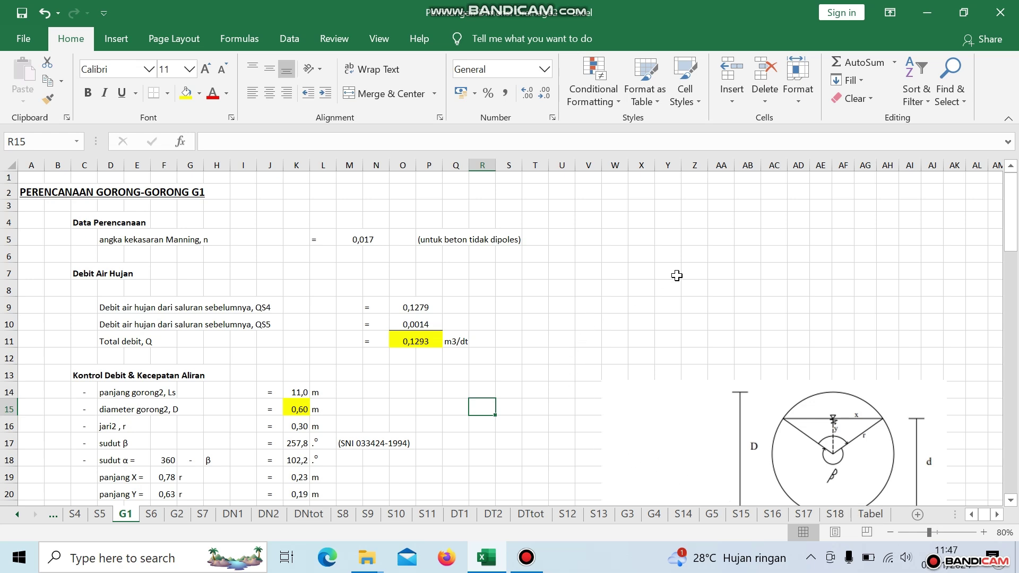
{"action": "left_click", "coordinate": [666, 306]}
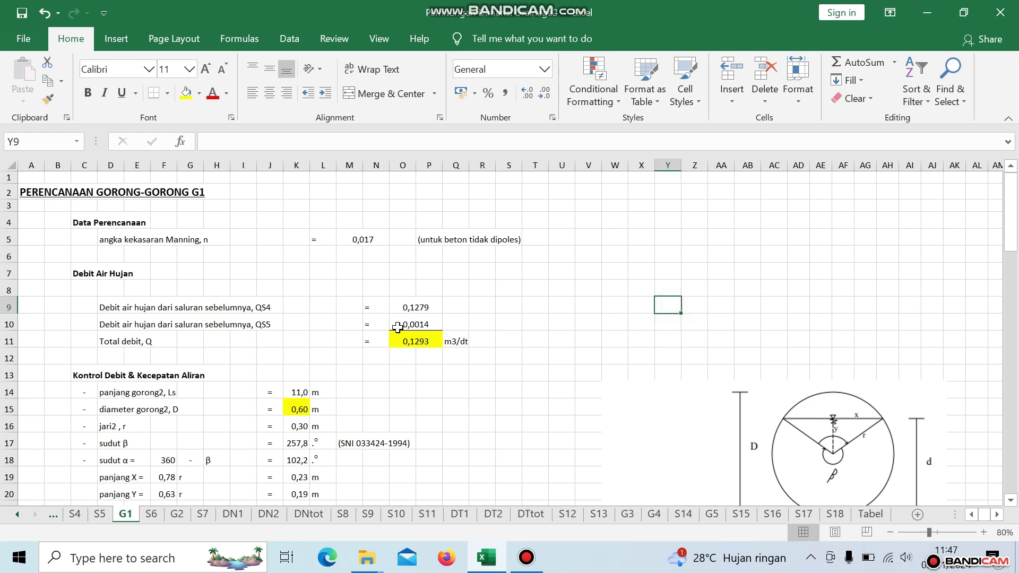
{"action": "left_click", "coordinate": [871, 513]}
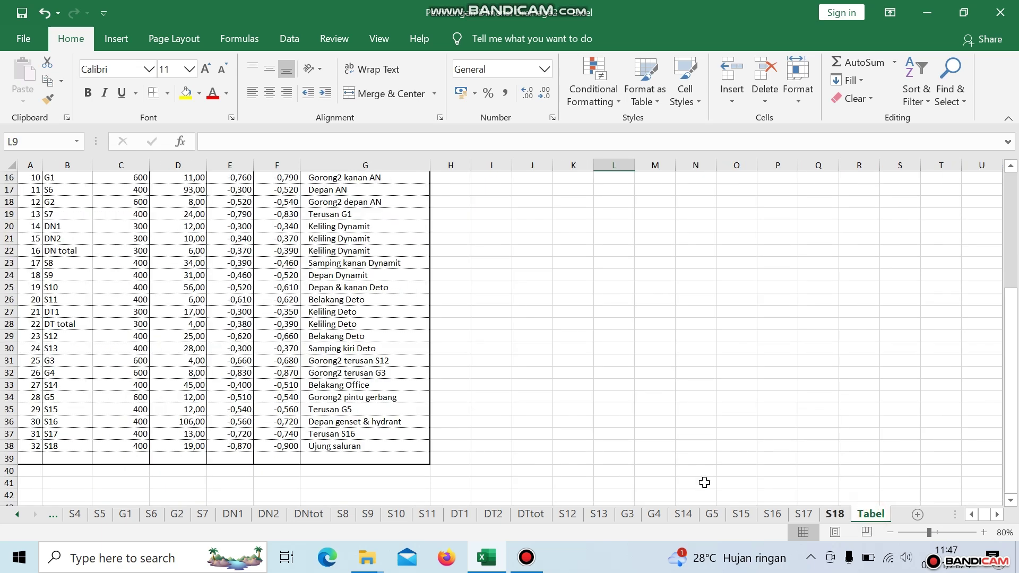
{"action": "scroll", "coordinate": [362, 423], "scroll_direction": "up", "scroll_amount": 5}
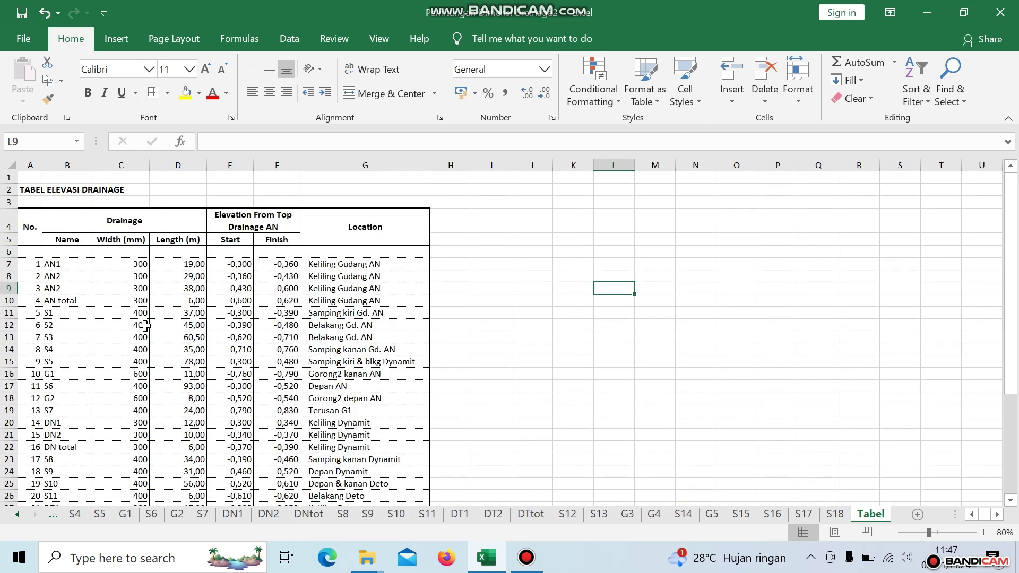
- Examine the AN1 row's name, width, length, start and finish elevations and the source references behind them
{"action": "left_click", "coordinate": [56, 265]}
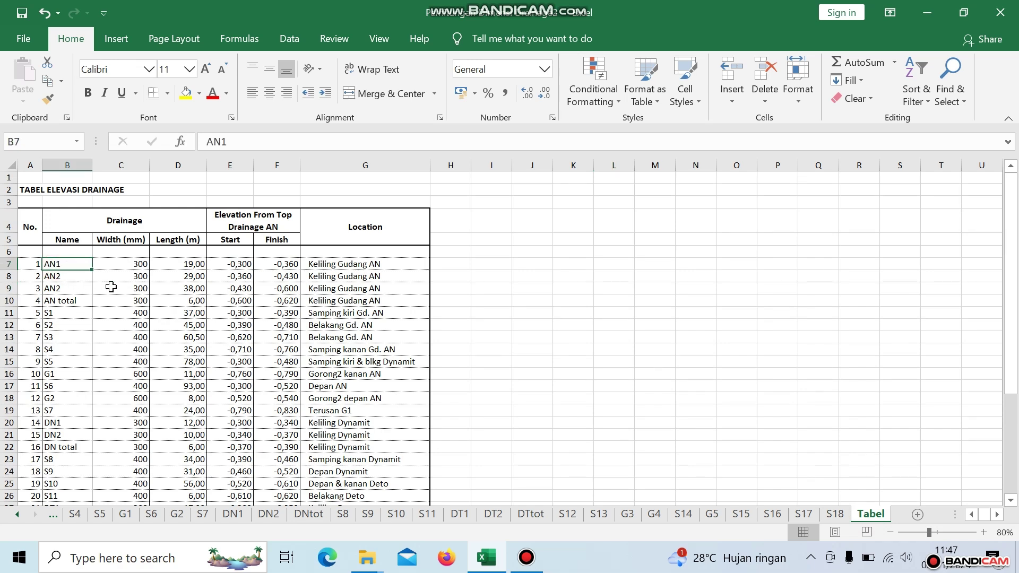
{"action": "left_click", "coordinate": [128, 268]}
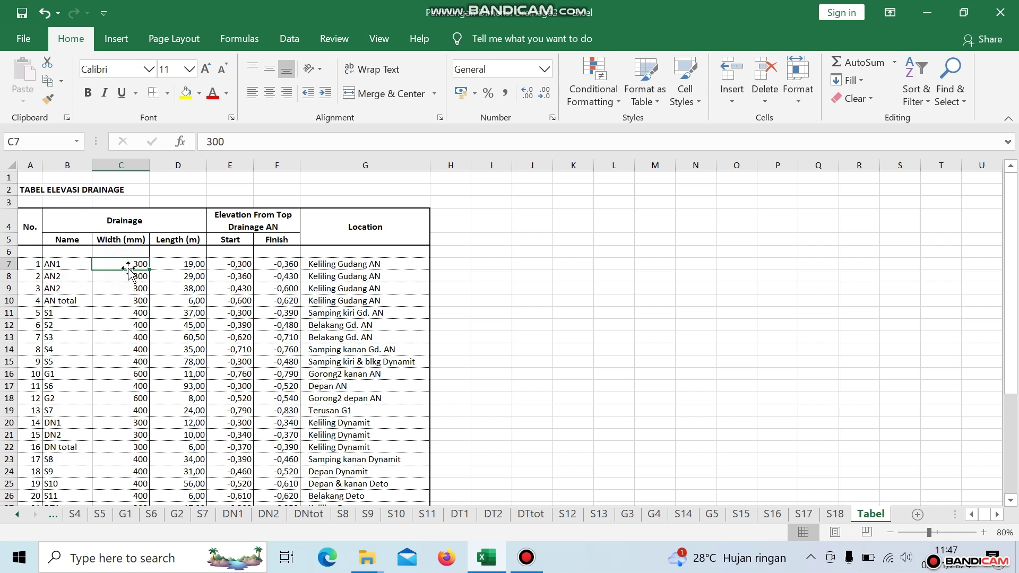
{"action": "left_click", "coordinate": [174, 267]}
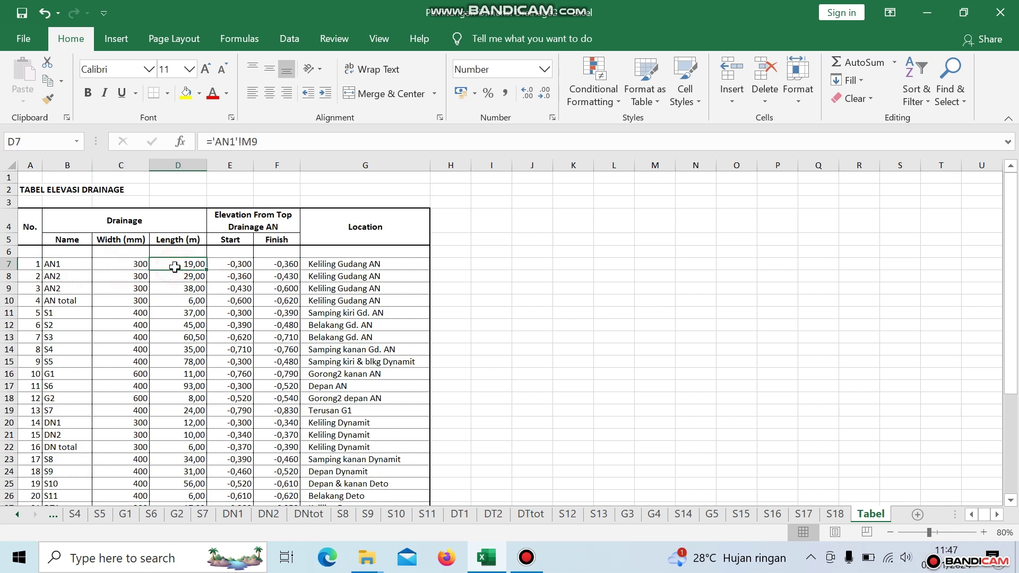
{"action": "left_click", "coordinate": [231, 267]}
{"action": "left_click", "coordinate": [282, 265]}
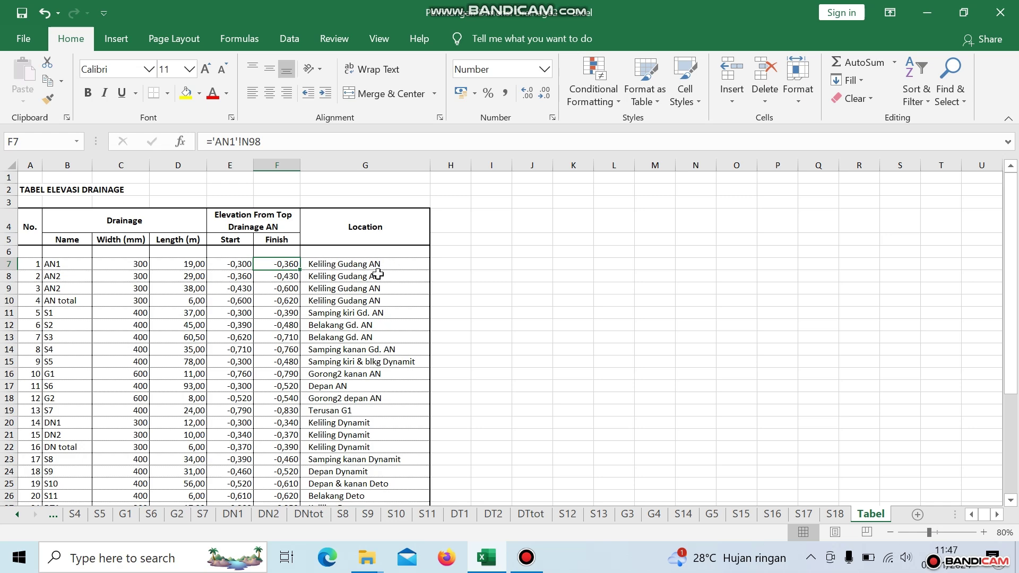
- Look through the table rows and their locations, and recheck AN1's start elevation, length and width entries
{"action": "scroll", "coordinate": [373, 318], "scroll_direction": "down", "scroll_amount": 2}
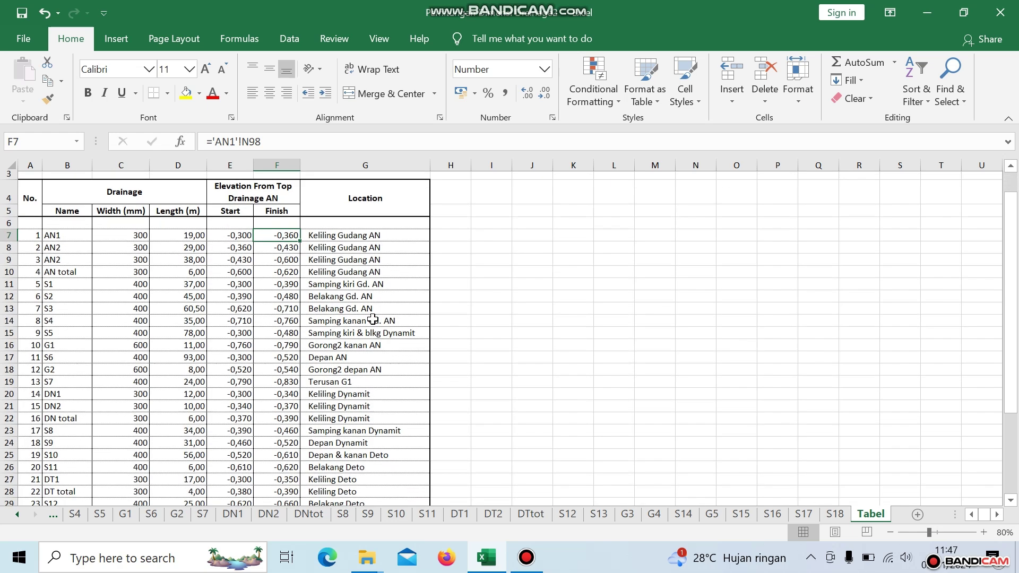
{"action": "scroll", "coordinate": [373, 318], "scroll_direction": "down", "scroll_amount": 3}
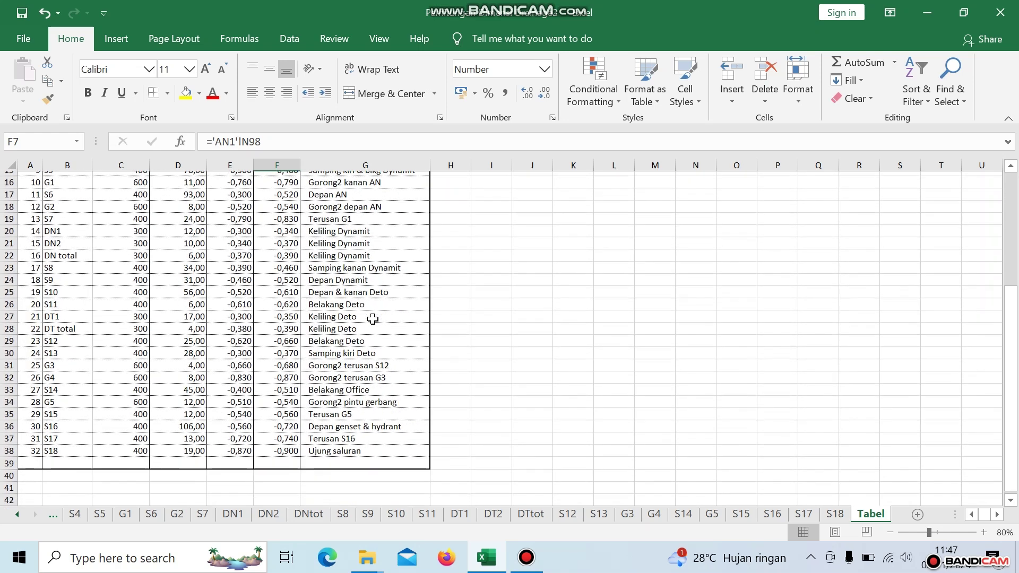
{"action": "scroll", "coordinate": [373, 318], "scroll_direction": "up", "scroll_amount": 5}
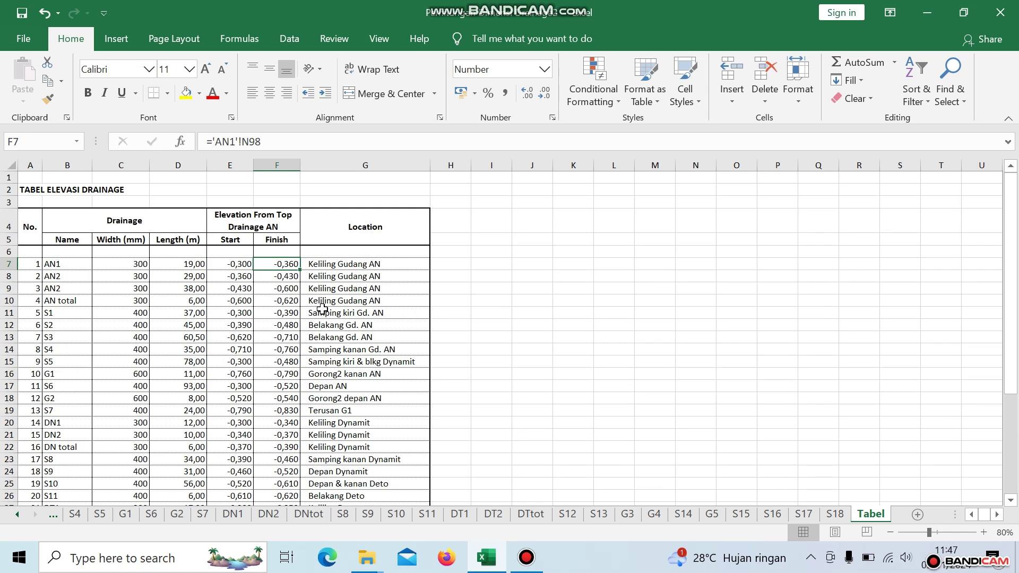
{"action": "left_click", "coordinate": [241, 264]}
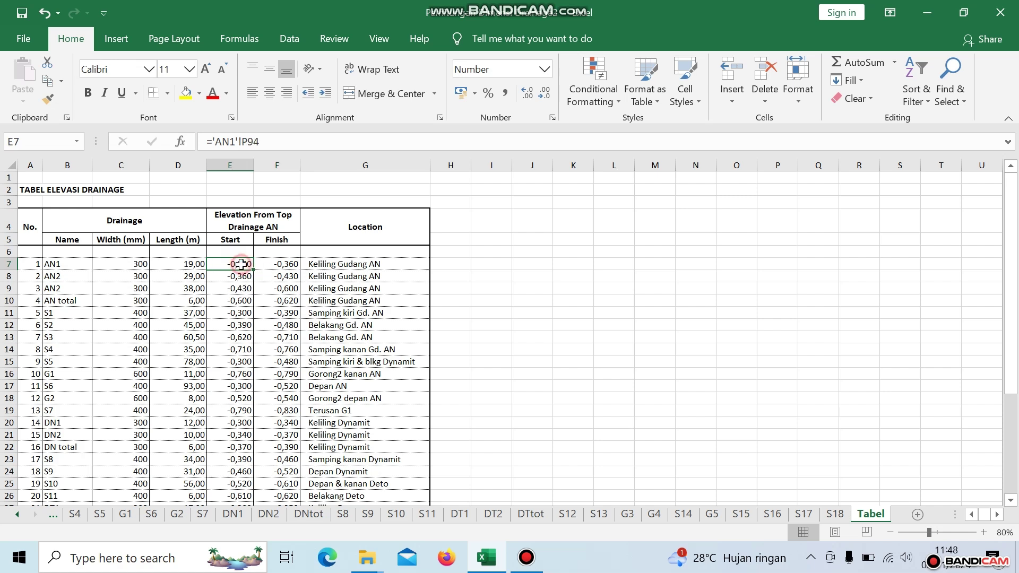
{"action": "left_click", "coordinate": [190, 265]}
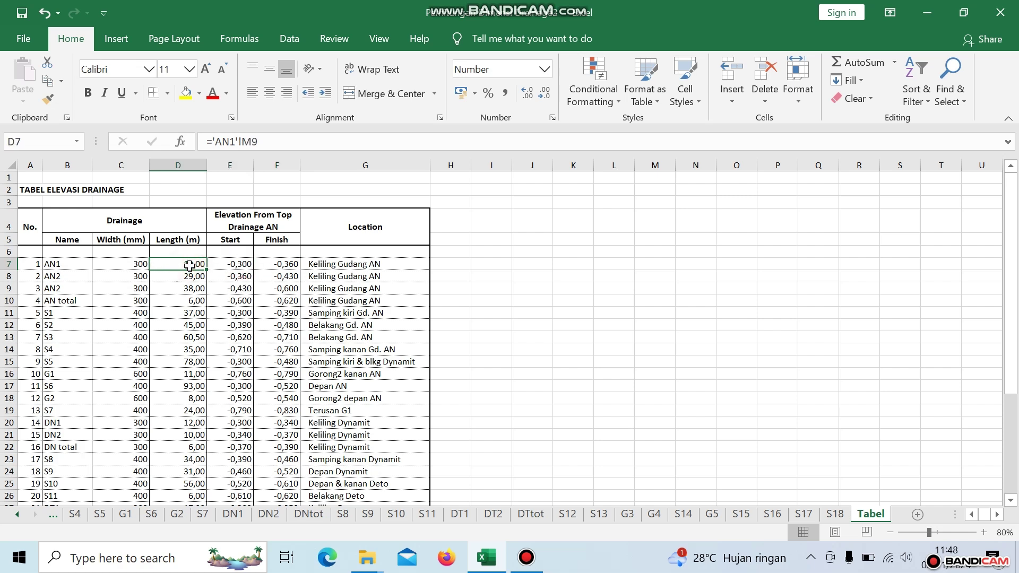
{"action": "left_click", "coordinate": [141, 264]}
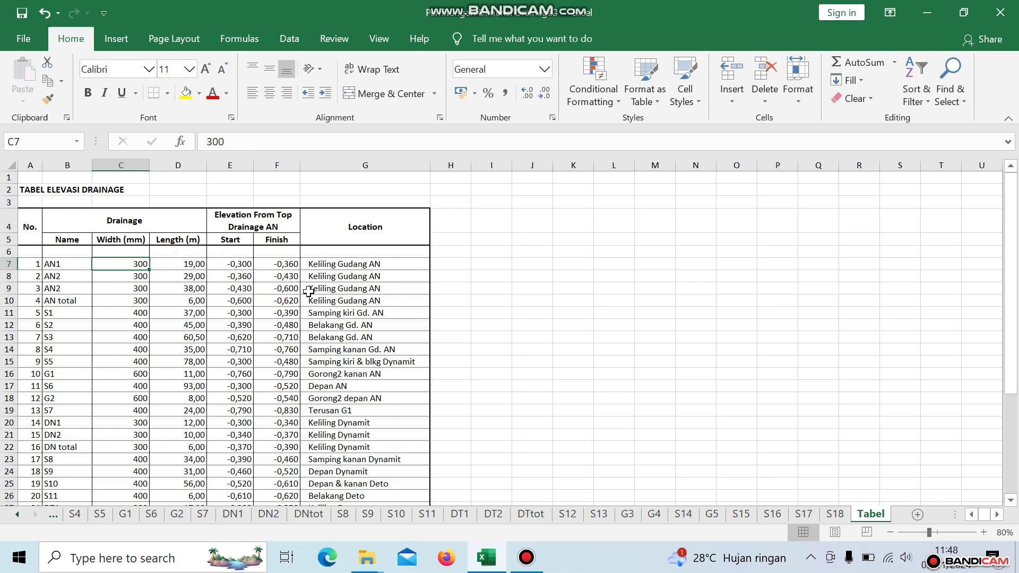
- Review the complete elevation table down to channel S18 and return to its heading
{"action": "scroll", "coordinate": [309, 291], "scroll_direction": "down", "scroll_amount": 7}
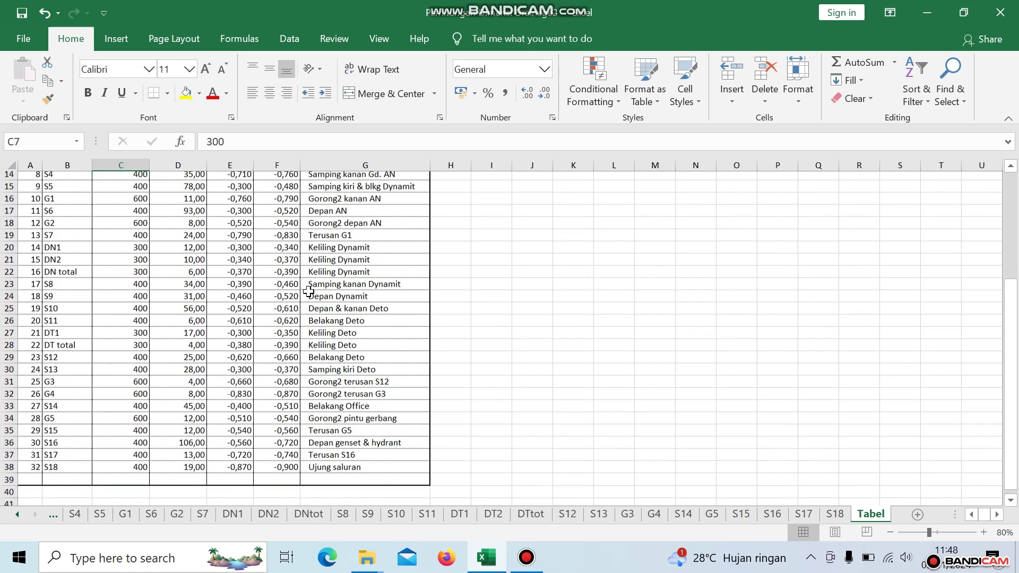
{"action": "scroll", "coordinate": [309, 291], "scroll_direction": "up", "scroll_amount": 5}
{"action": "scroll", "coordinate": [309, 291], "scroll_direction": "down", "scroll_amount": 4}
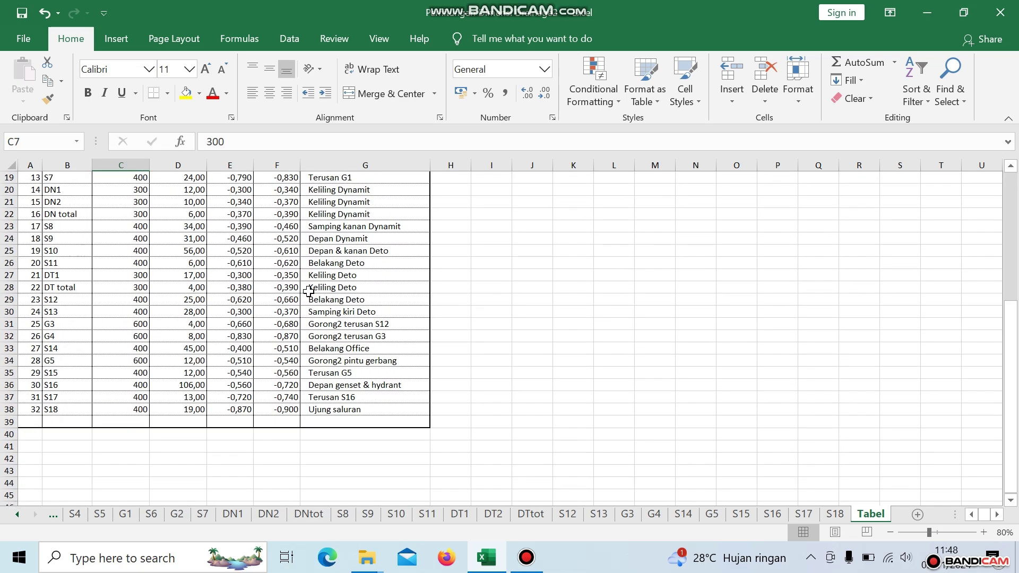
{"action": "left_click", "coordinate": [577, 319]}
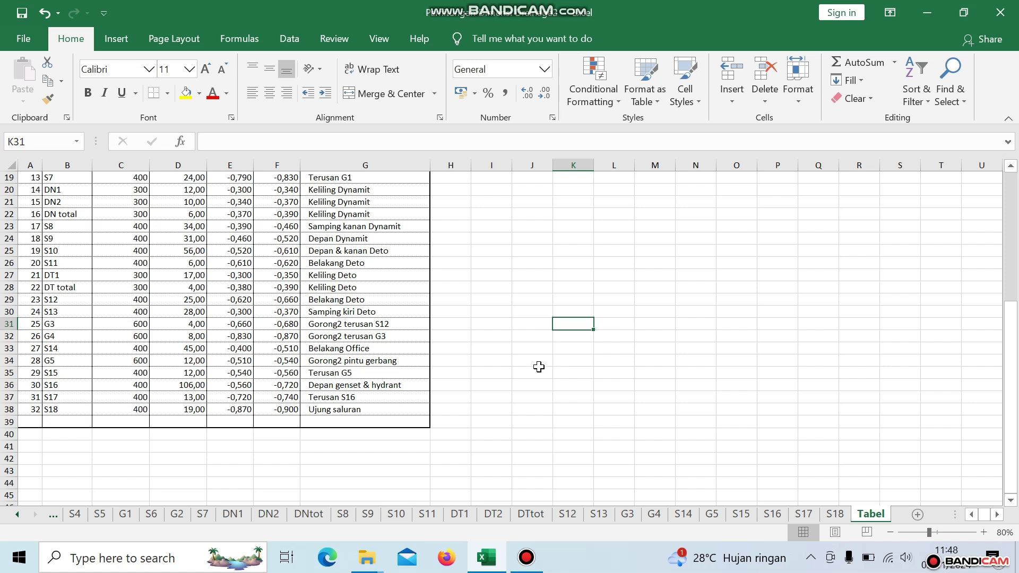
{"action": "scroll", "coordinate": [578, 348], "scroll_direction": "up", "scroll_amount": 6}
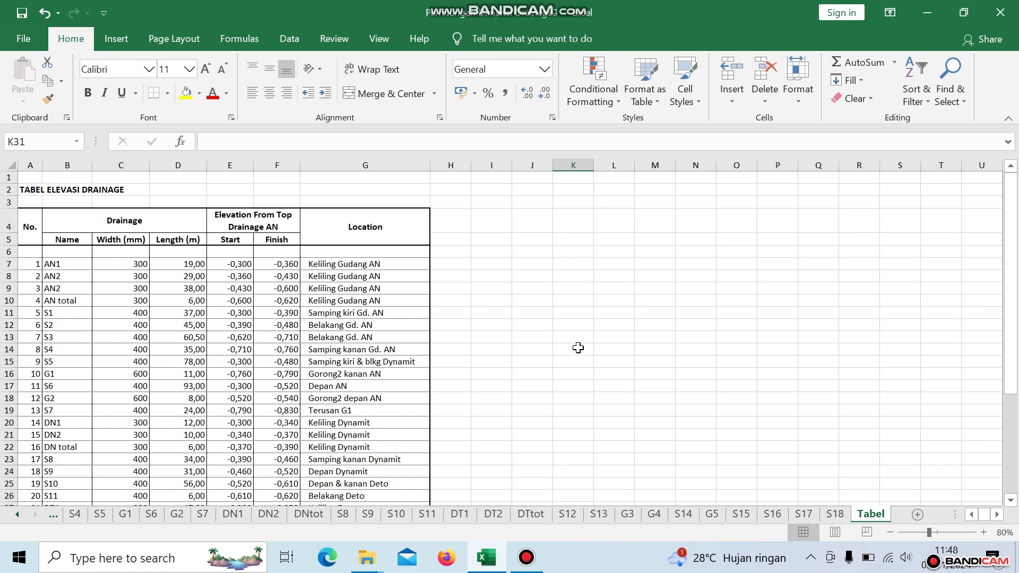
{"action": "left_click", "coordinate": [526, 558]}
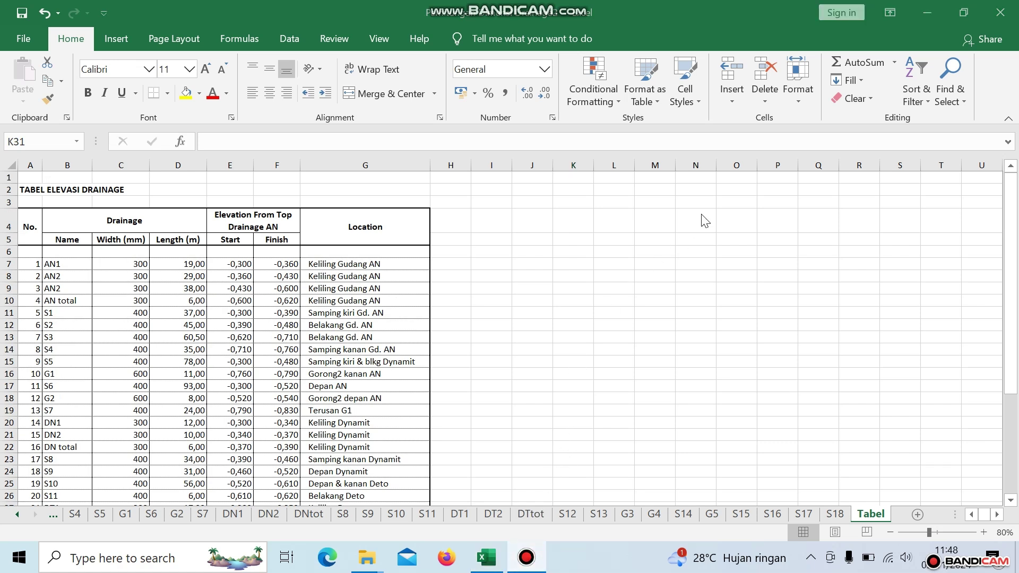